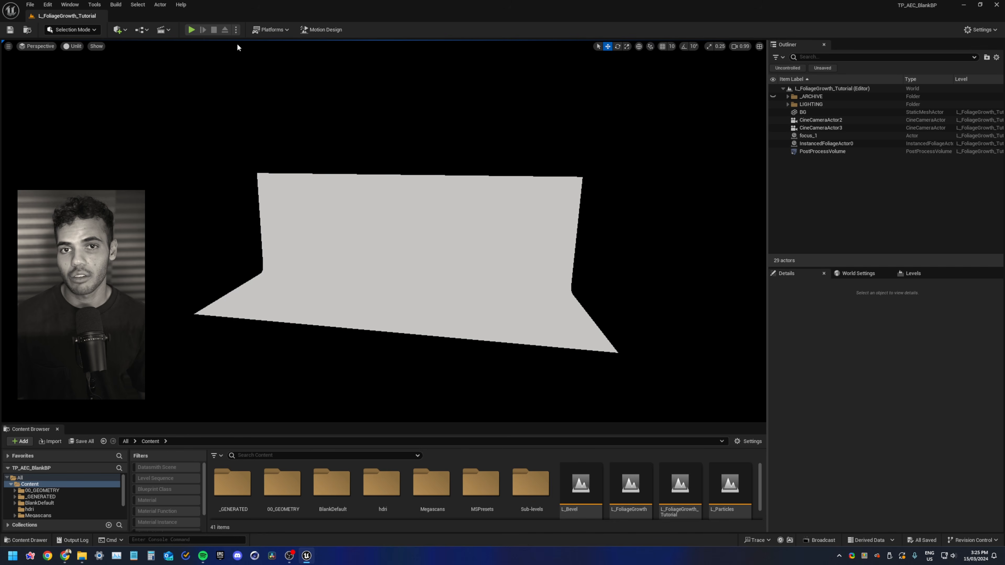
Open Quixel Bridge and search its library for bark assets
left_click(120, 29)
left_click(151, 68)
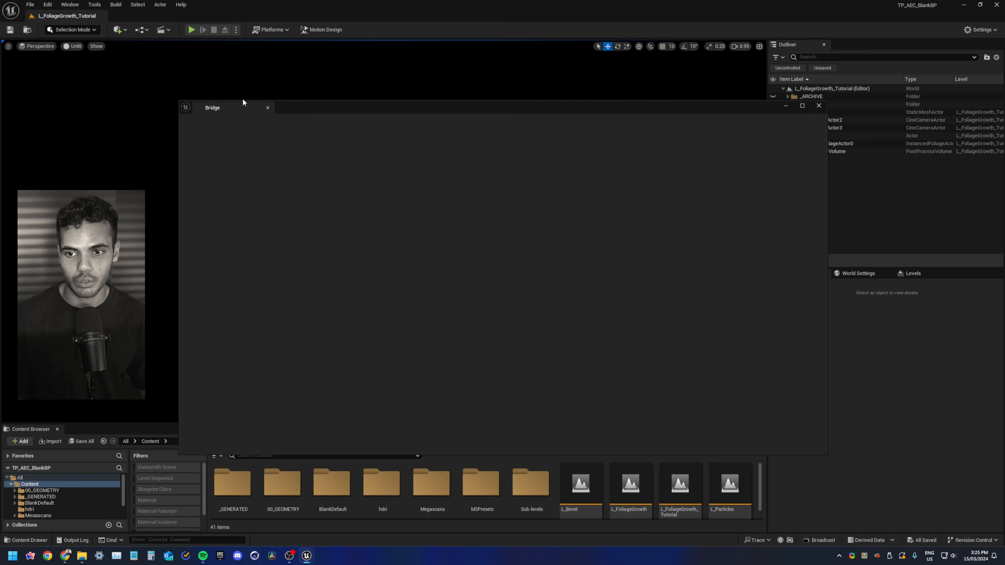
left_click_drag(493, 111, 413, 77)
left_click(389, 90)
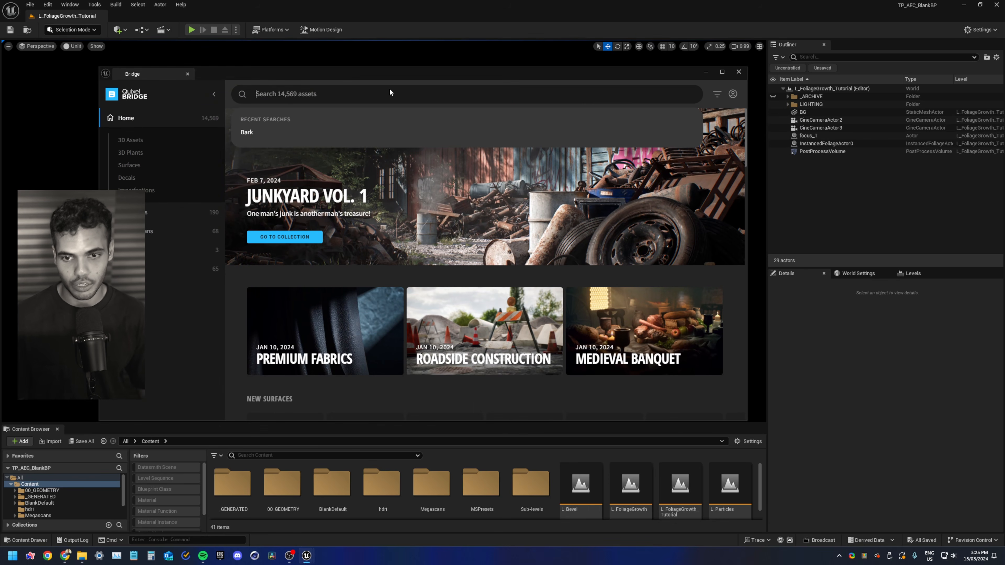
type("bark")
key("Return")
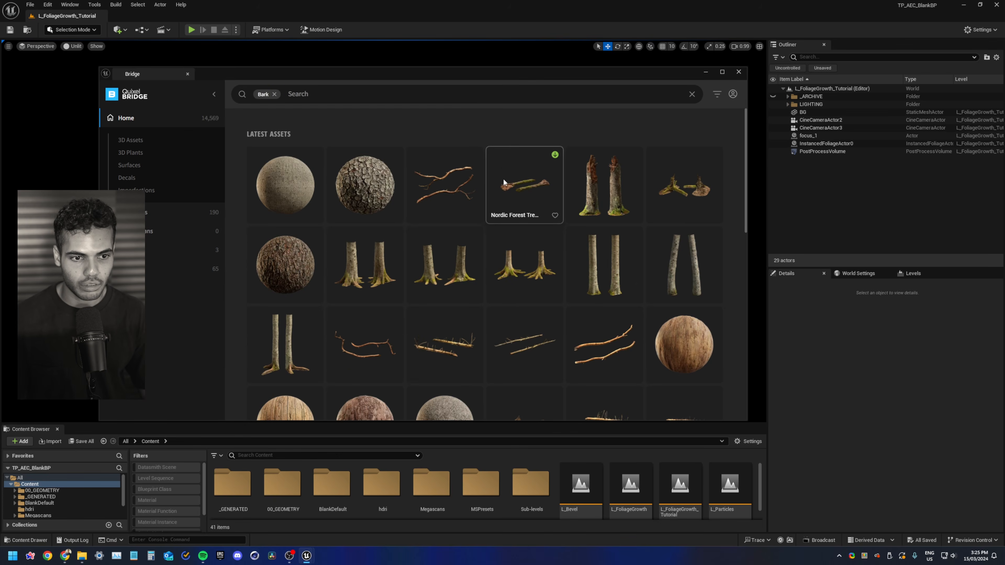
Select the Broken Tree Bark asset, set Medium Quality and add it to the project
scroll(504, 178, "down", 1)
scroll(510, 170, "down", 10)
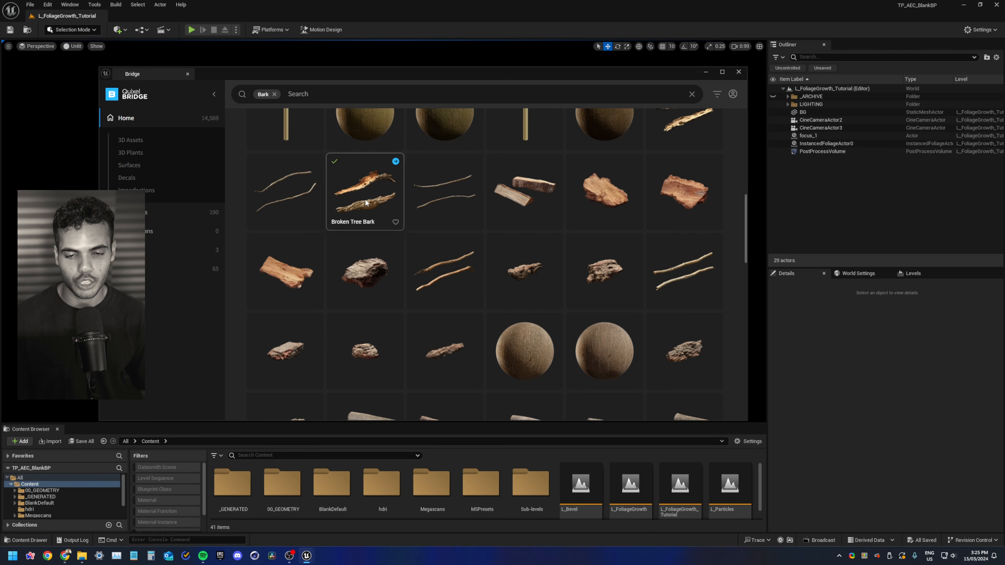
left_click(365, 199)
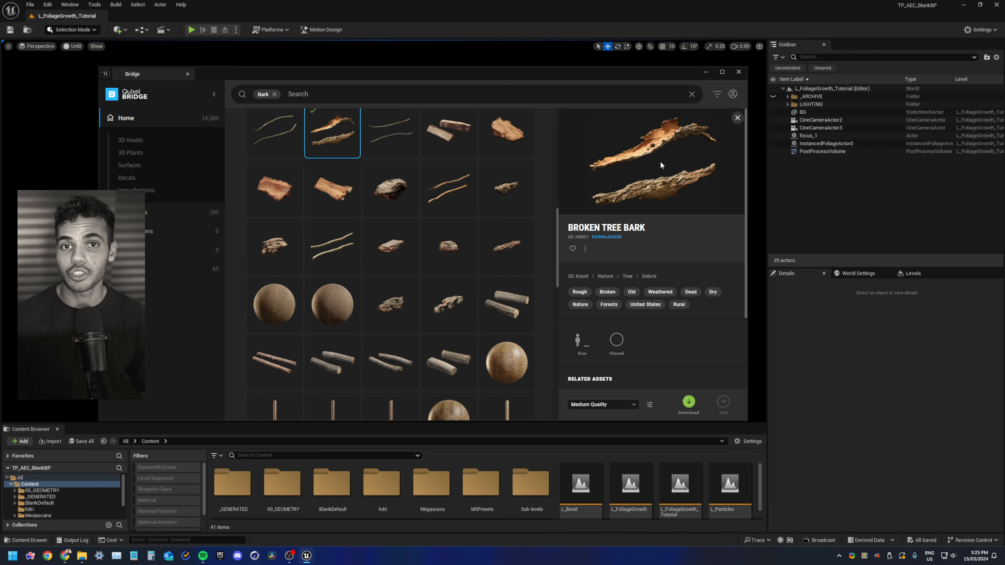
left_click(611, 406)
left_click(608, 379)
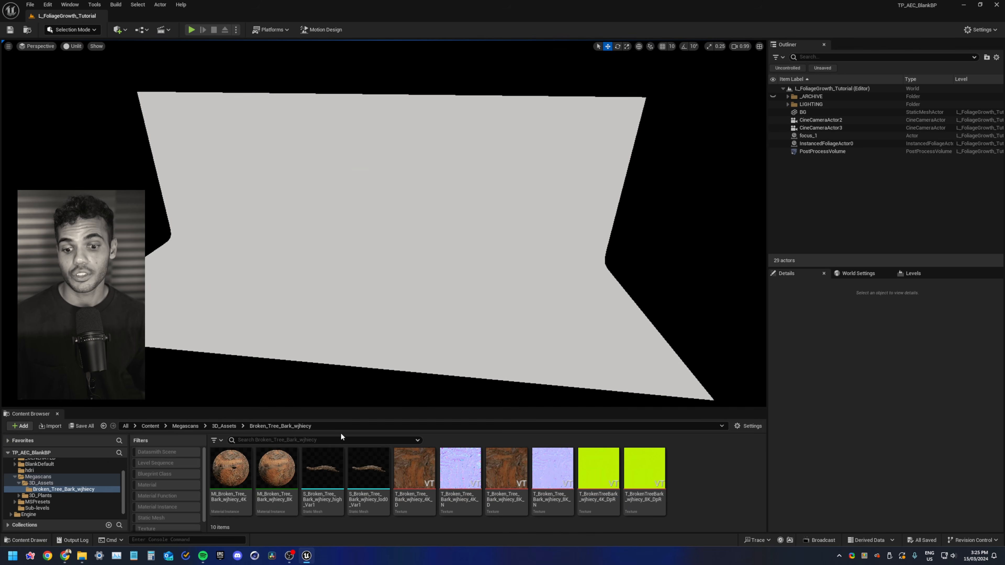
Place the Broken Tree Bark static mesh into the level and focus the view on it
left_click(323, 471)
left_click_drag(323, 471, 375, 285)
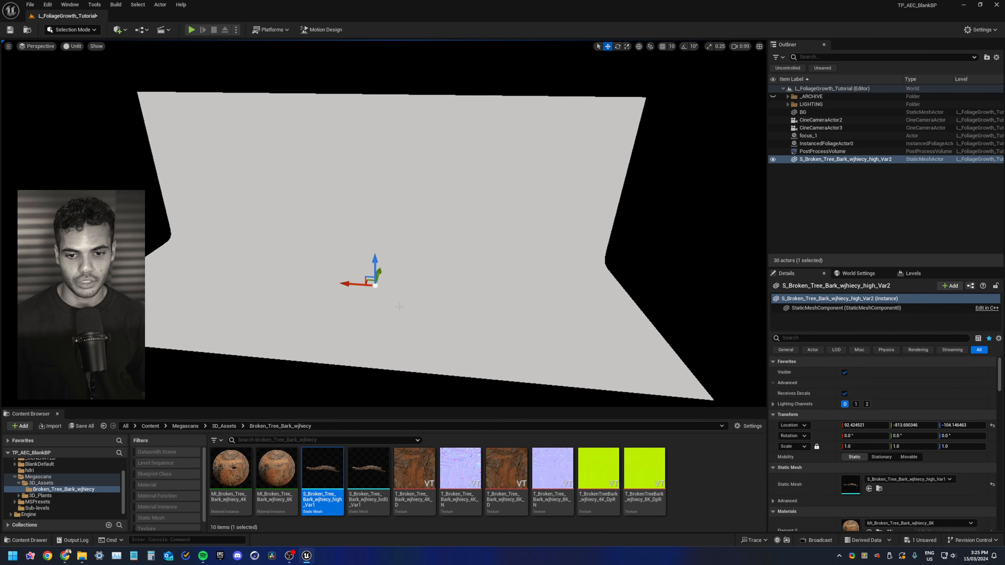
right_click_drag(375, 285, 364, 290)
key("f")
scroll(384, 223, "down", 5)
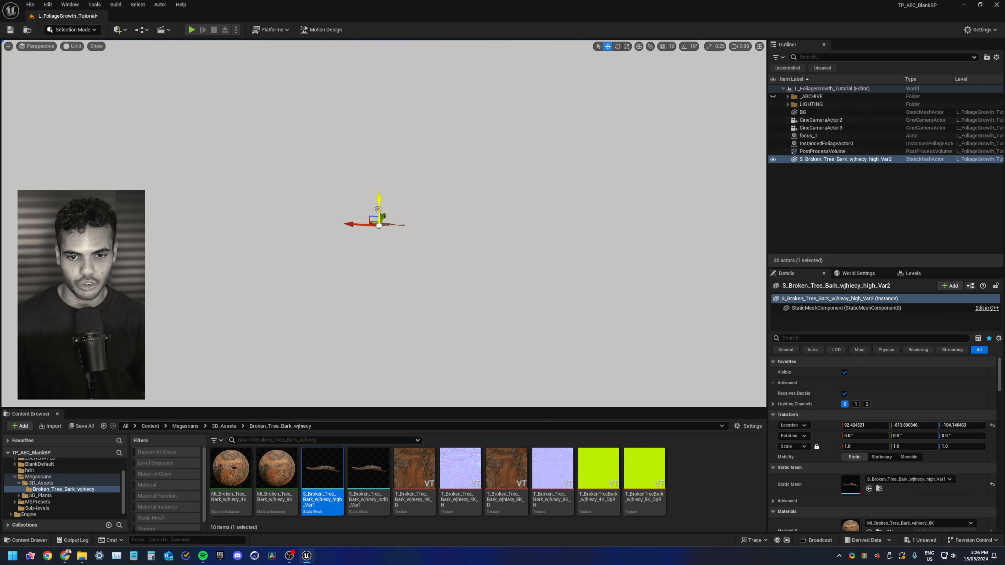
Raise the bark mesh upward and switch the viewport to lit mode
left_click_drag(378, 203, 380, 121)
right_click_drag(385, 116, 385, 89)
key("w")
mouse_move(390, 197)
right_mouse_down()
mouse_move(392, 212)
mouse_move(390, 197)
right_mouse_up()
scroll(390, 197, "down", 5)
key("s")
key("alt+4")
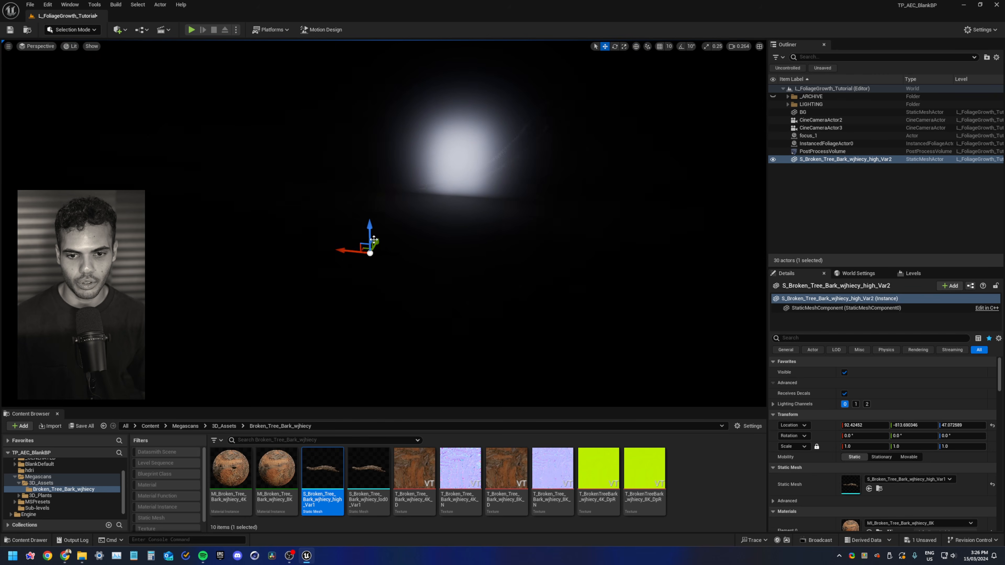
Move the bark mesh into the spotlight's bright area and refocus on it
left_click_drag(366, 248, 450, 162)
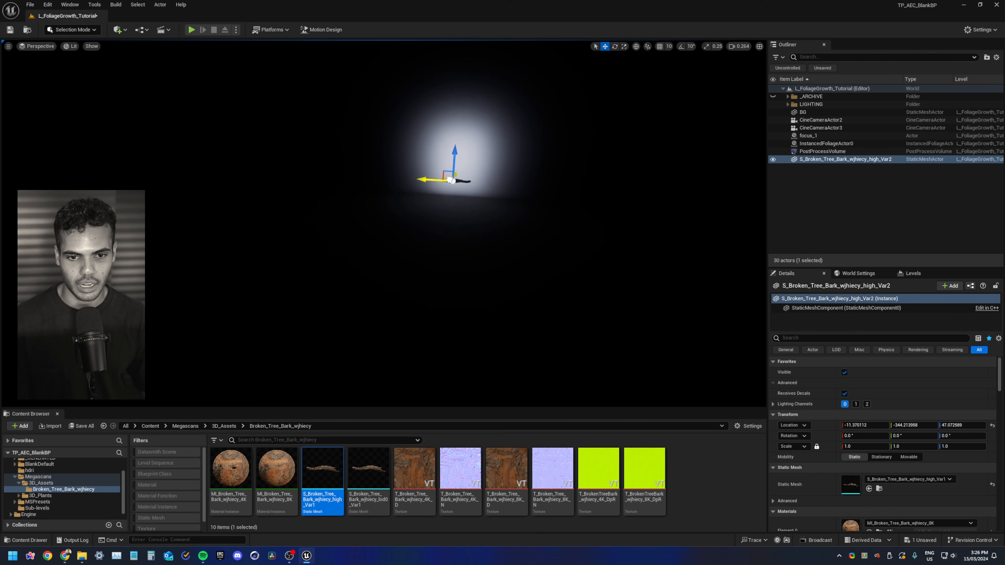
key("f")
left_click_drag(338, 221, 454, 115)
key("f")
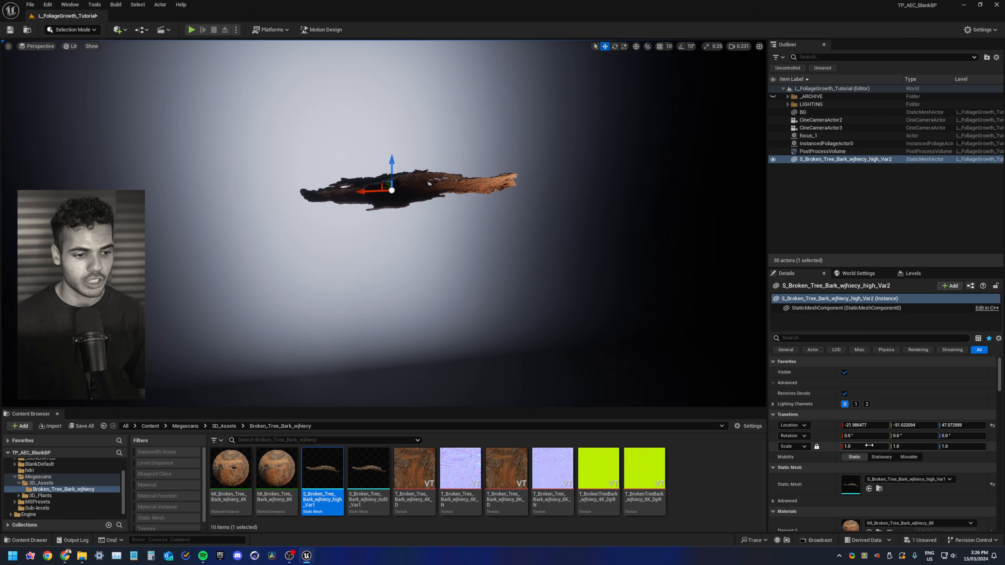
Scale the bark mesh uniformly to 3 and nudge it back toward the light's center
type("3")
key("Return")
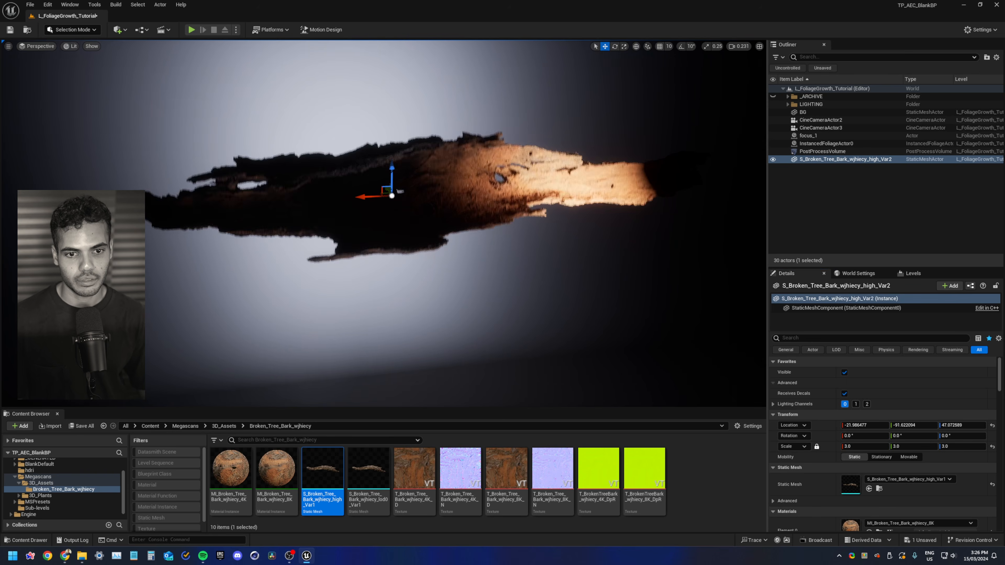
scroll(373, 215, "down", 4)
left_click_drag(373, 215, 320, 212)
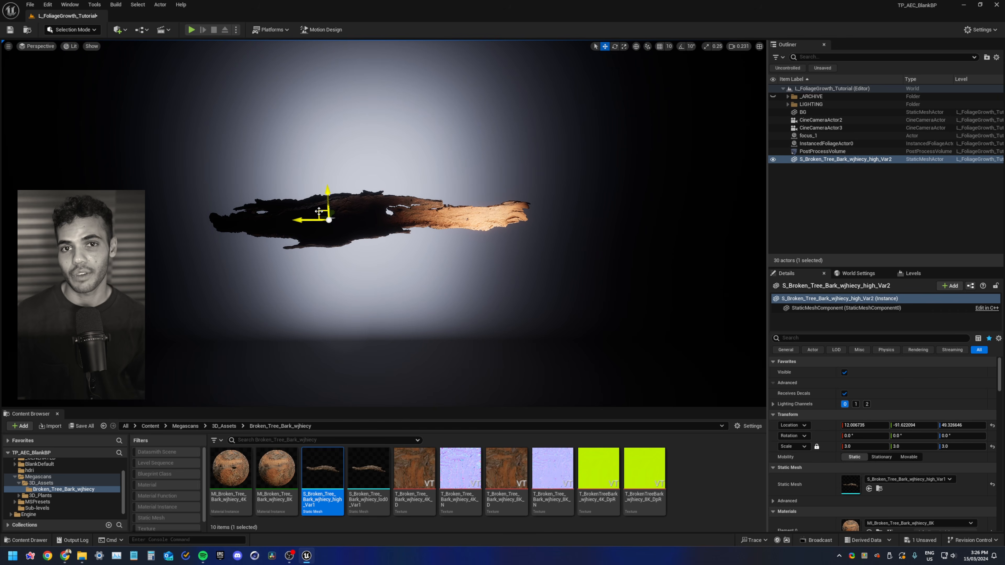
right_click_drag(309, 218, 298, 219)
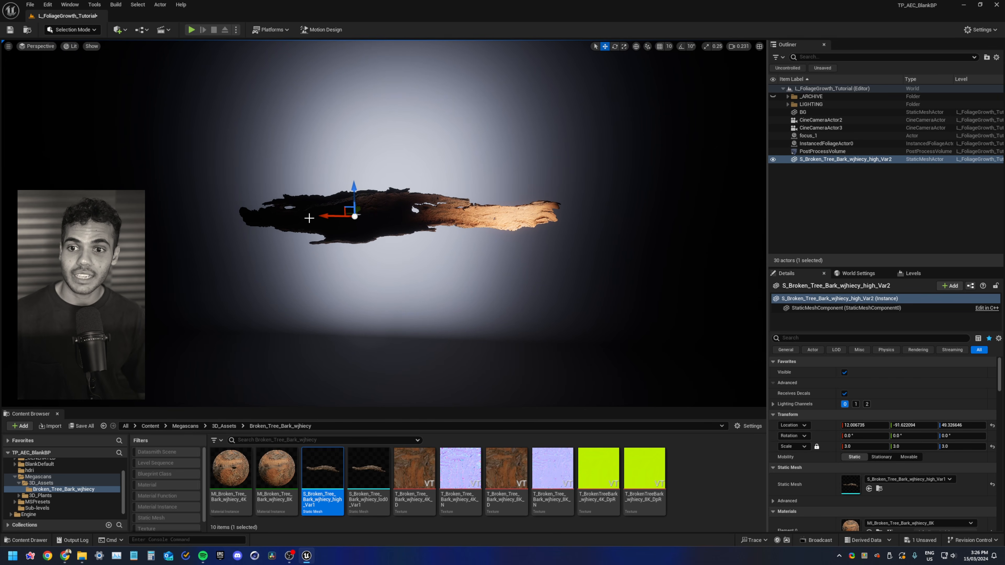
Open the Megascans 3D_Plants folder in the content browser
left_click(118, 30)
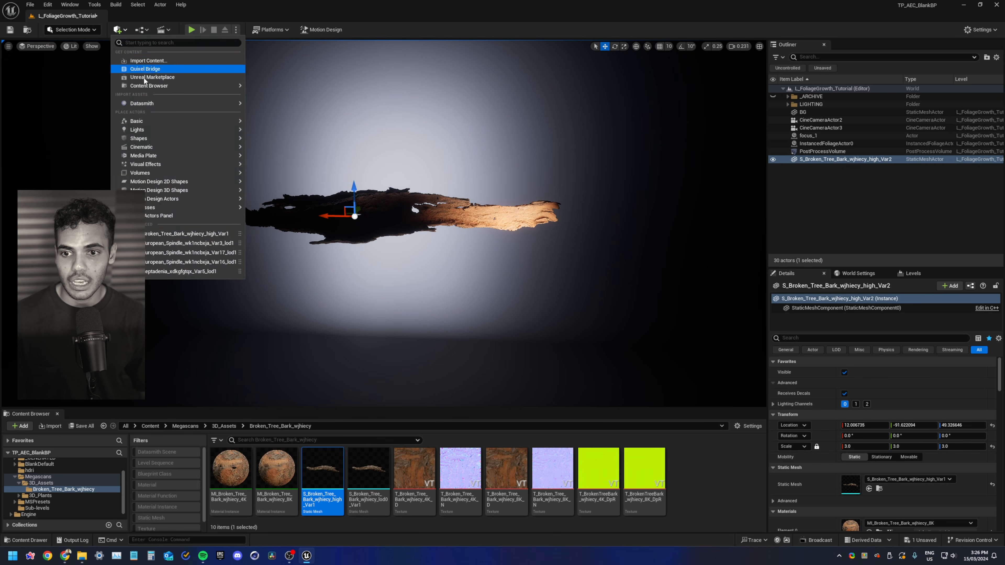
mouse_move(173, 138)
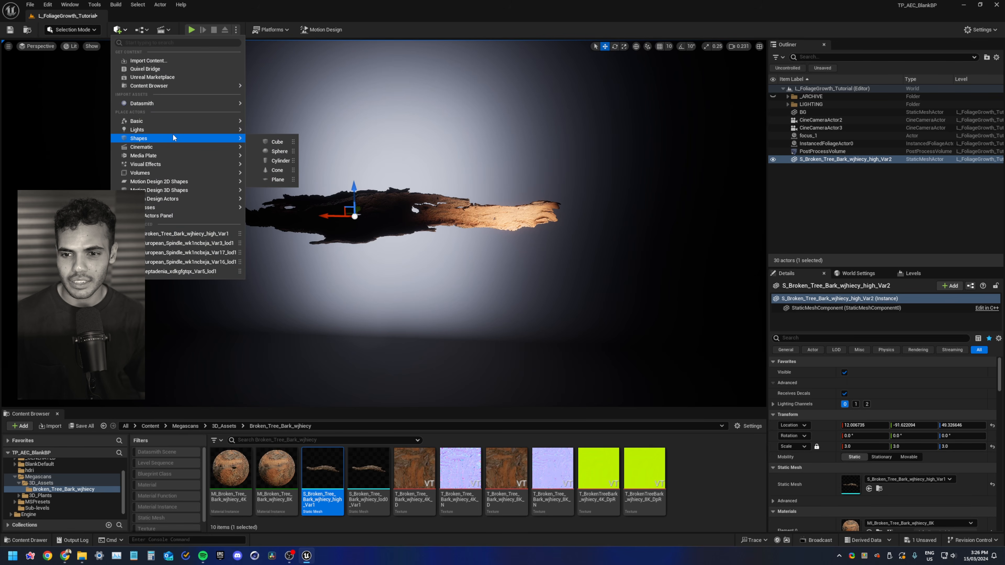
left_click(40, 495)
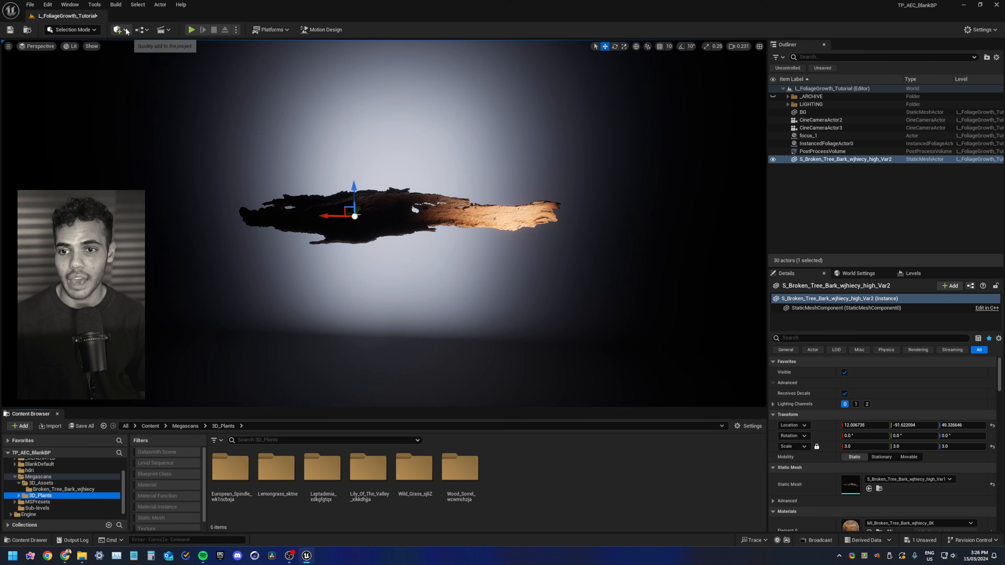
Reopen Quixel Bridge and search for lily valley
left_click(117, 29)
left_click(143, 68)
left_click(366, 126)
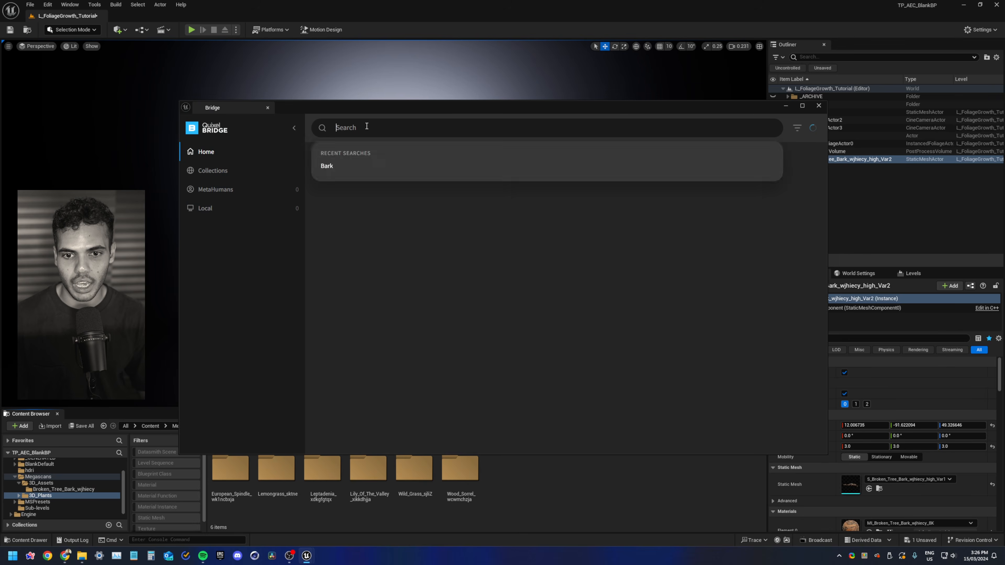
left_click(361, 128)
type("lily ")
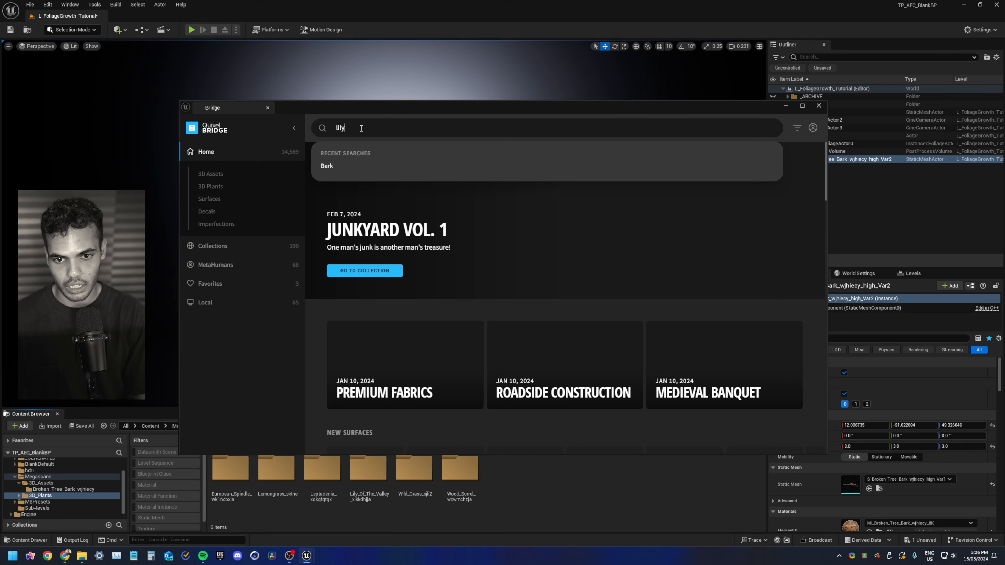
type("valley")
key("Return")
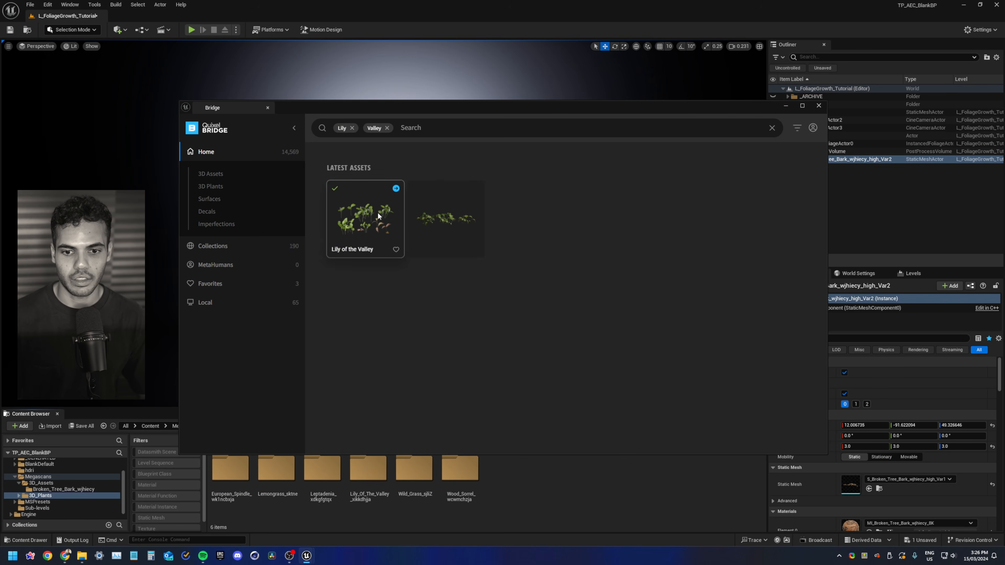
Select the Lily of the Valley plant, set Medium Quality and add it to the project
left_click(360, 214)
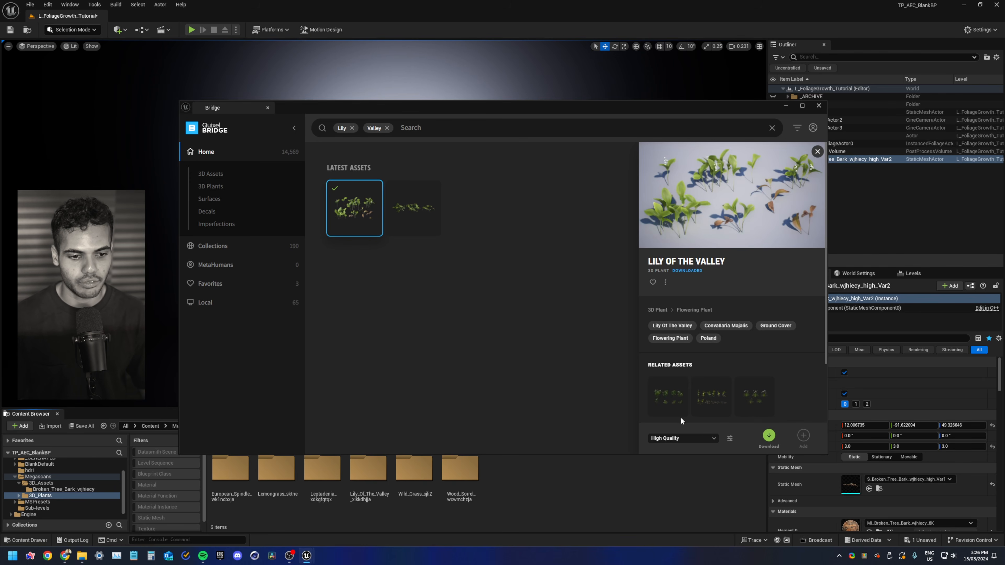
left_click(679, 440)
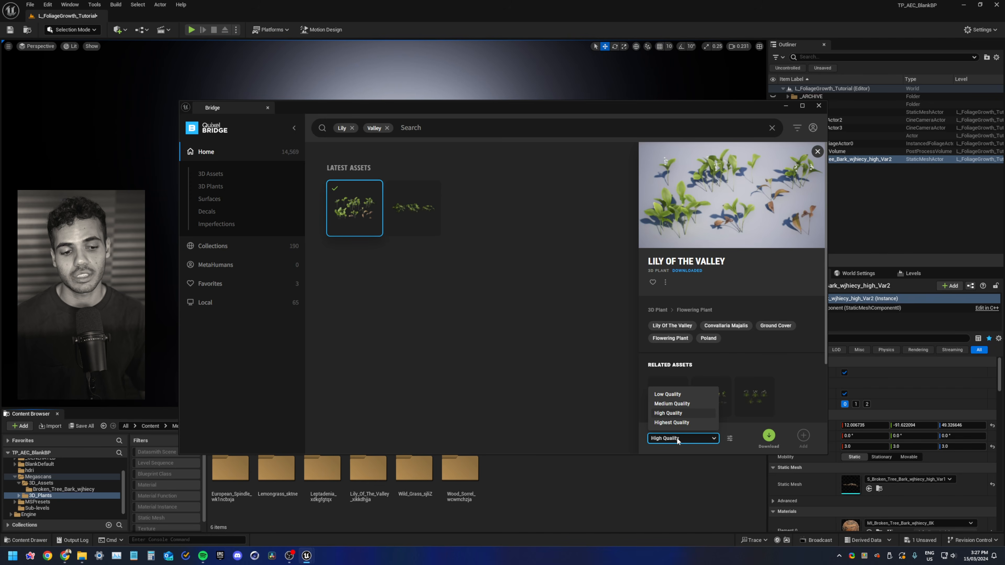
left_click(678, 440)
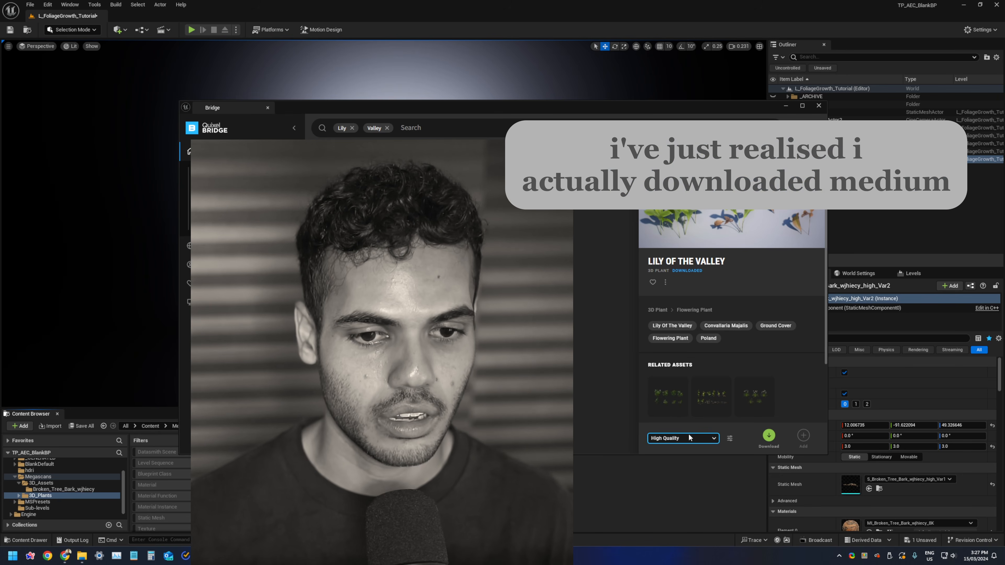
left_click(686, 437)
left_click(682, 403)
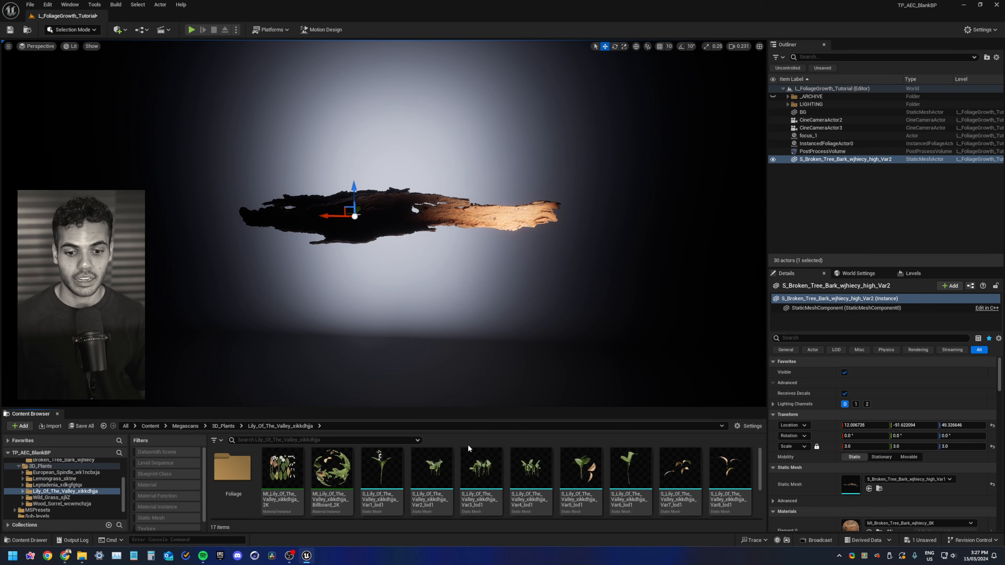
Place the Lily of the Valley Var2, Var3 and Var4 meshes together onto the bark
left_click(427, 486)
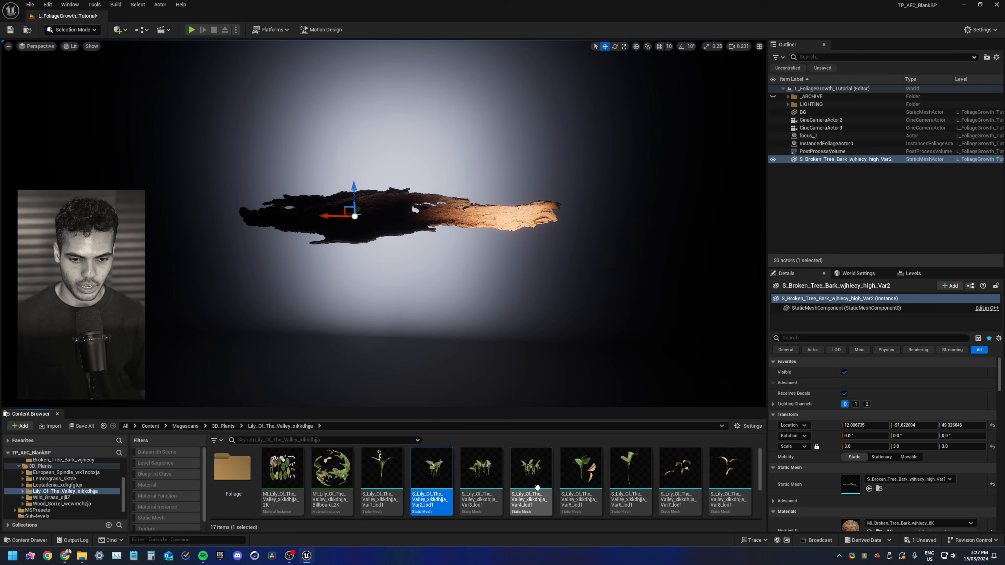
left_click(531, 471, "shift")
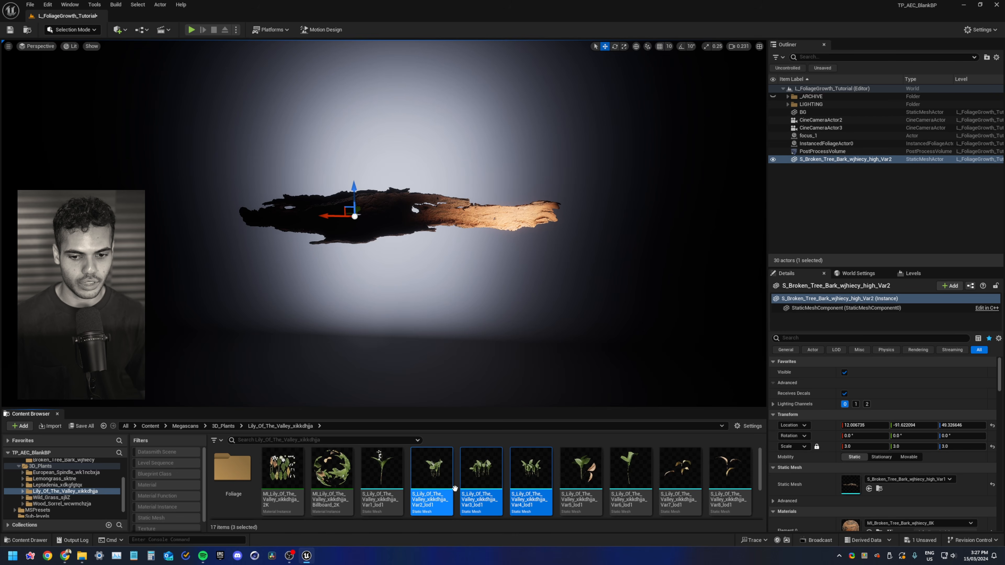
left_click(631, 472, "ctrl")
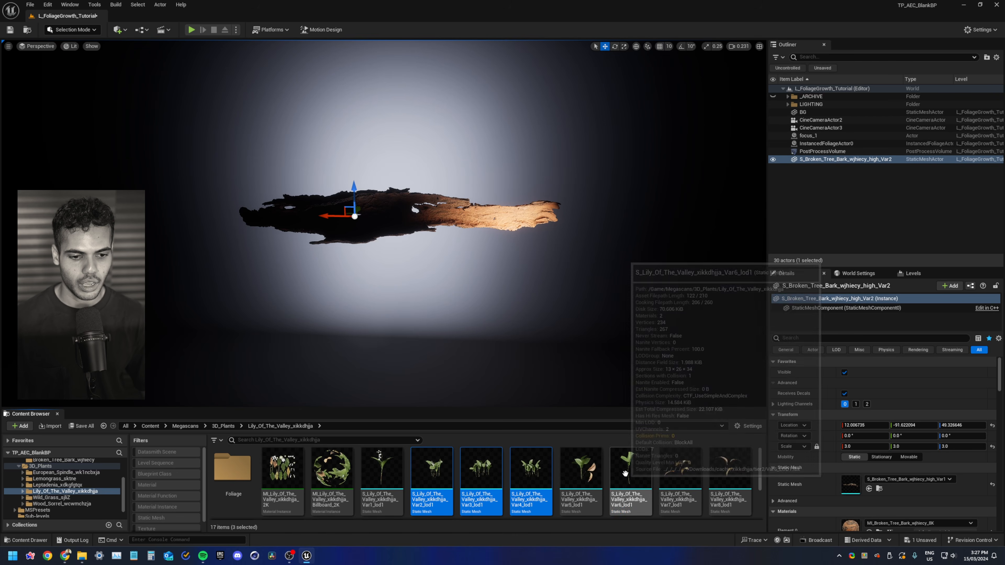
left_click(627, 452, "ctrl")
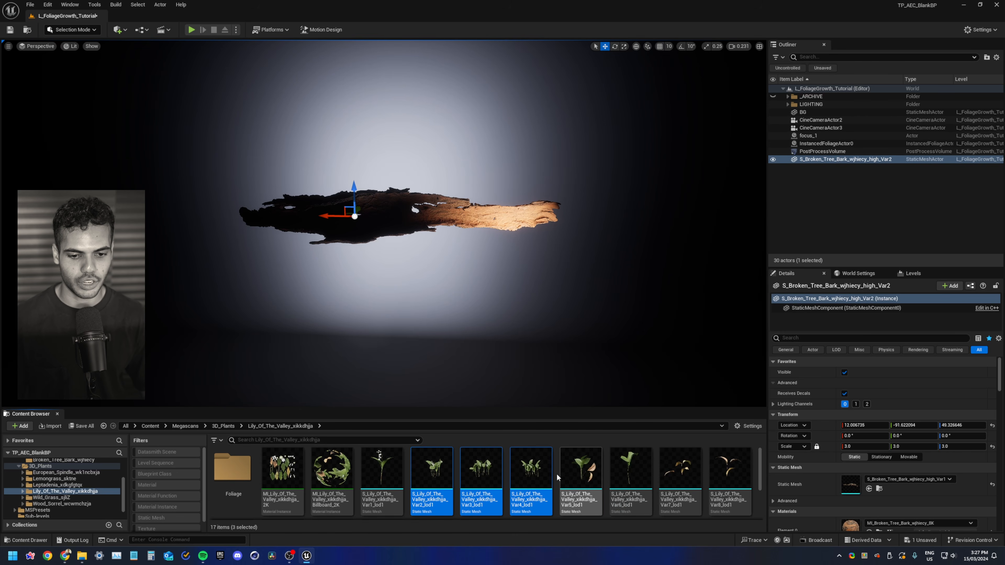
left_click_drag(487, 476, 495, 217)
mouse_move(465, 196)
right_mouse_down()
mouse_move(475, 214)
mouse_move(465, 196)
right_mouse_up()
key("w")
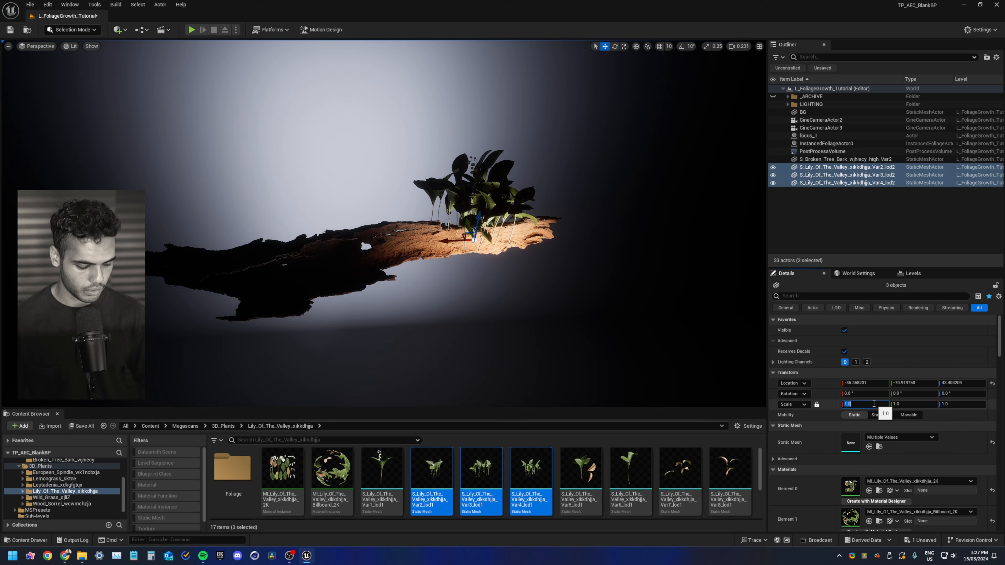
Set the three lily meshes' uniform scale to 0.15
key("Return")
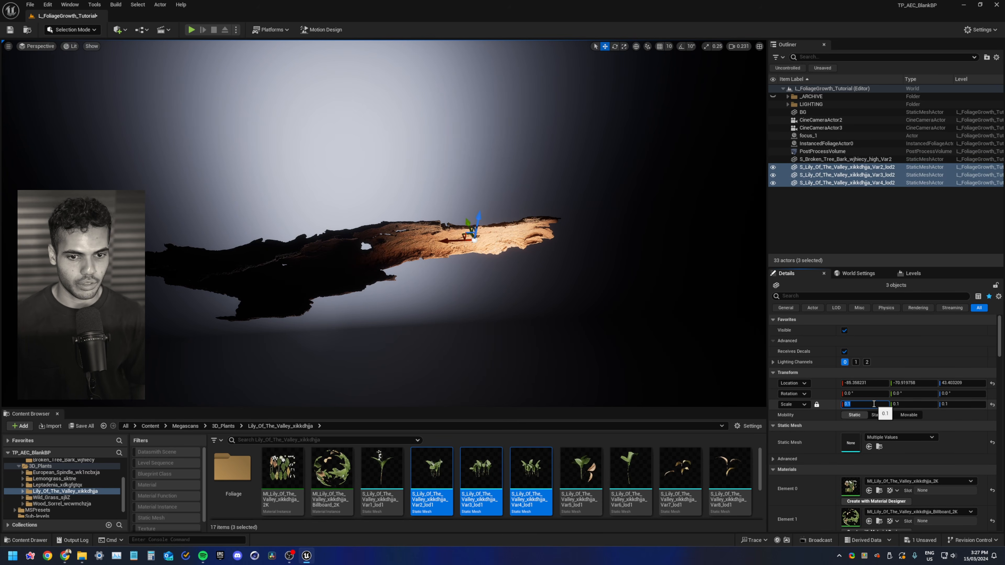
type(".3")
key("Return")
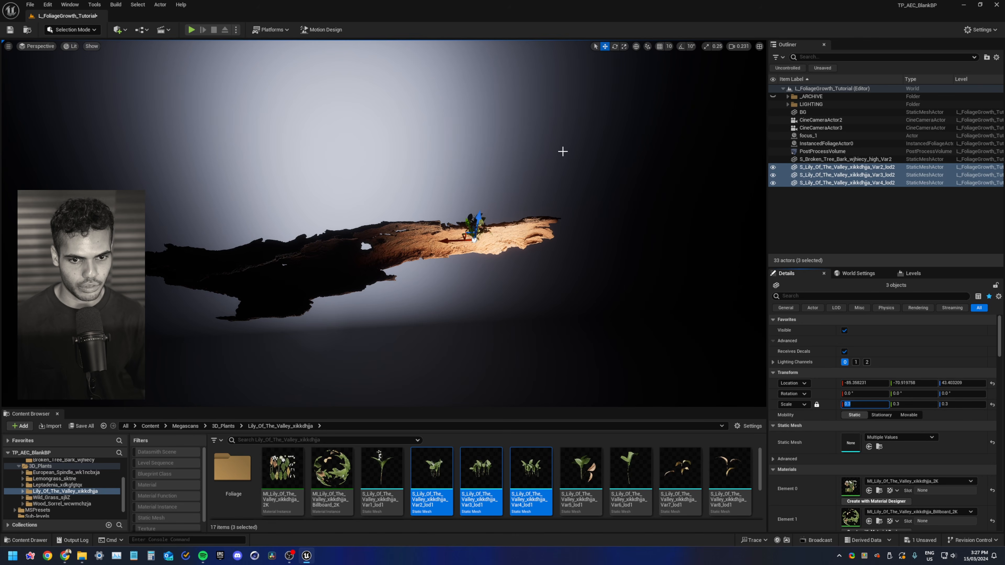
key("w")
right_click_drag(563, 151, 633, 154)
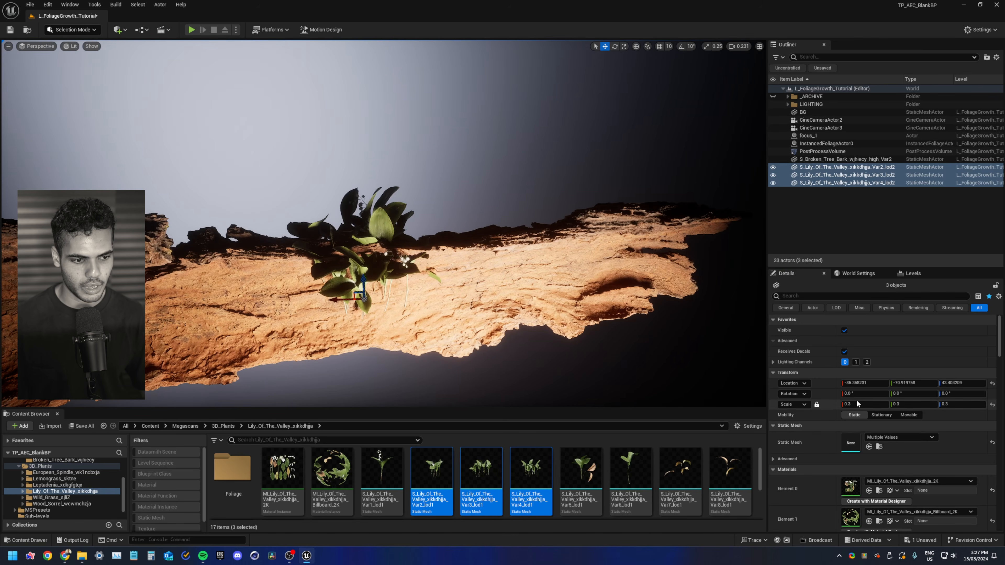
left_click(859, 405)
type(".15")
key("Return")
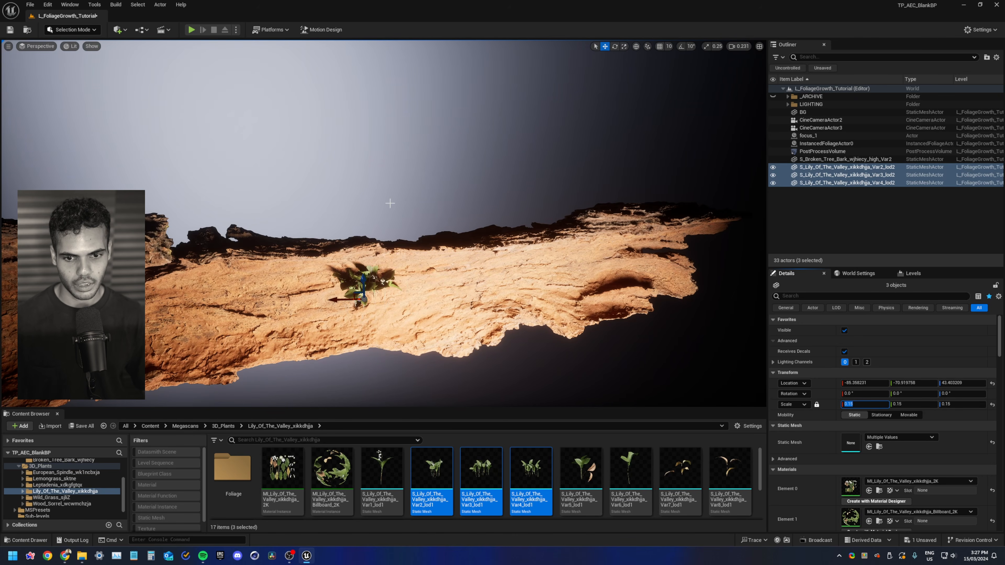
Spread the three lily plants apart along the bark's surface
key("a")
right_click_drag(356, 290, 444, 303)
key("w")
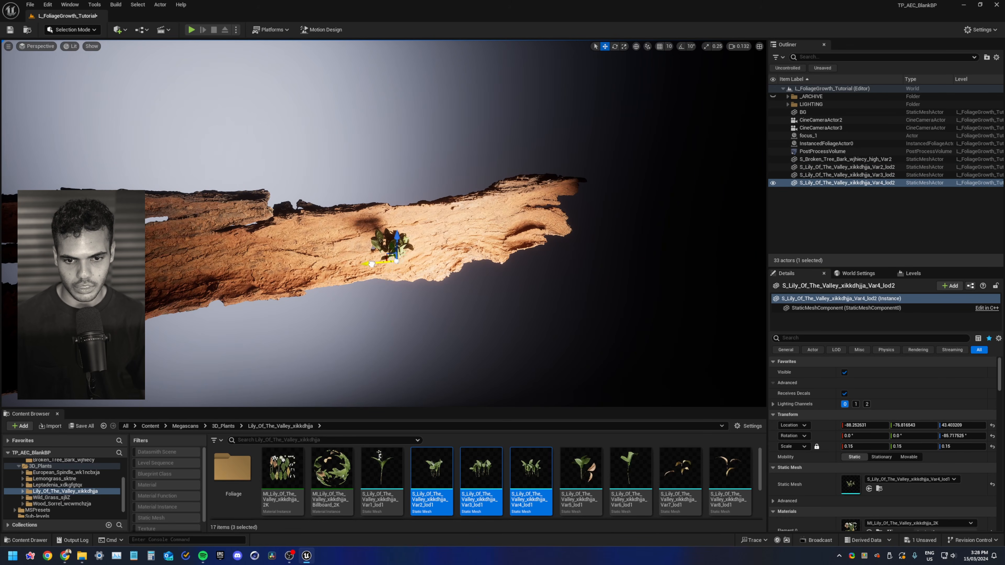
left_click_drag(372, 264, 315, 270)
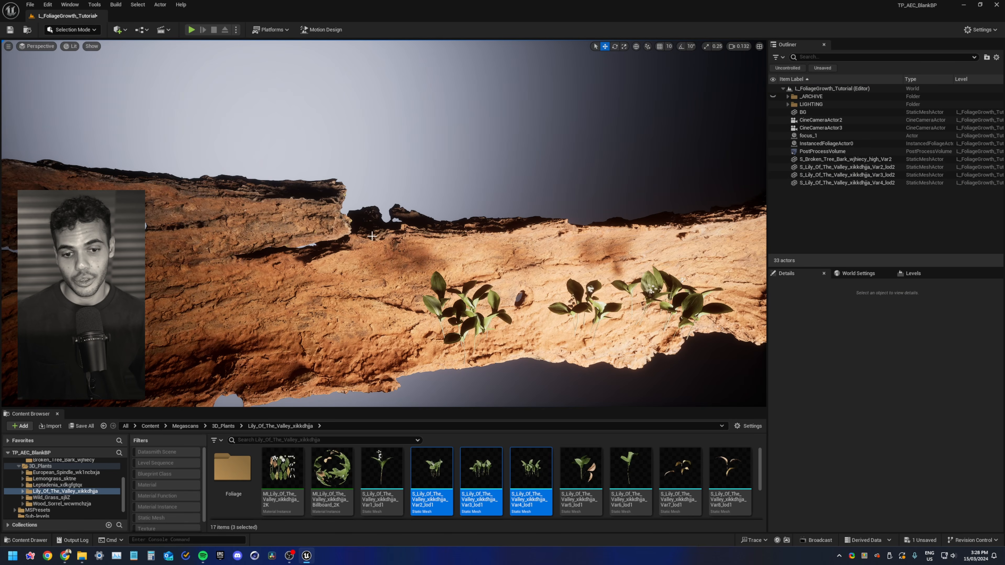
Inspect the bark and the placed lily plants from several angles and zoom levels
left_click(372, 236)
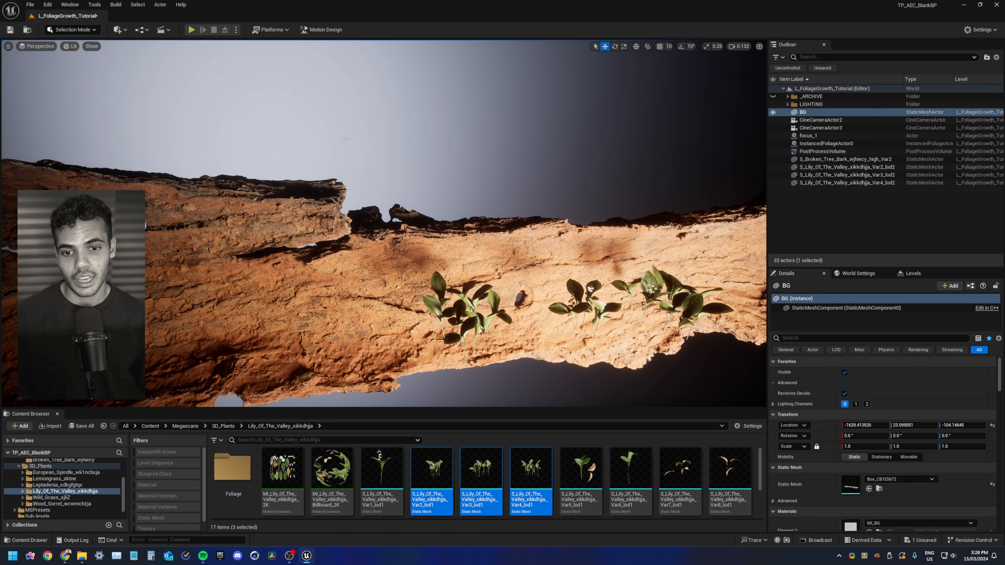
key("f")
key("alt+3")
mouse_move(402, 175)
right_mouse_down()
mouse_move(402, 185)
mouse_move(420, 185)
mouse_move(394, 158)
right_mouse_up()
key("s")
scroll(401, 175, "up", 4)
right_click_drag(339, 226, 340, 253)
key("w")
scroll(340, 225, "up", 2)
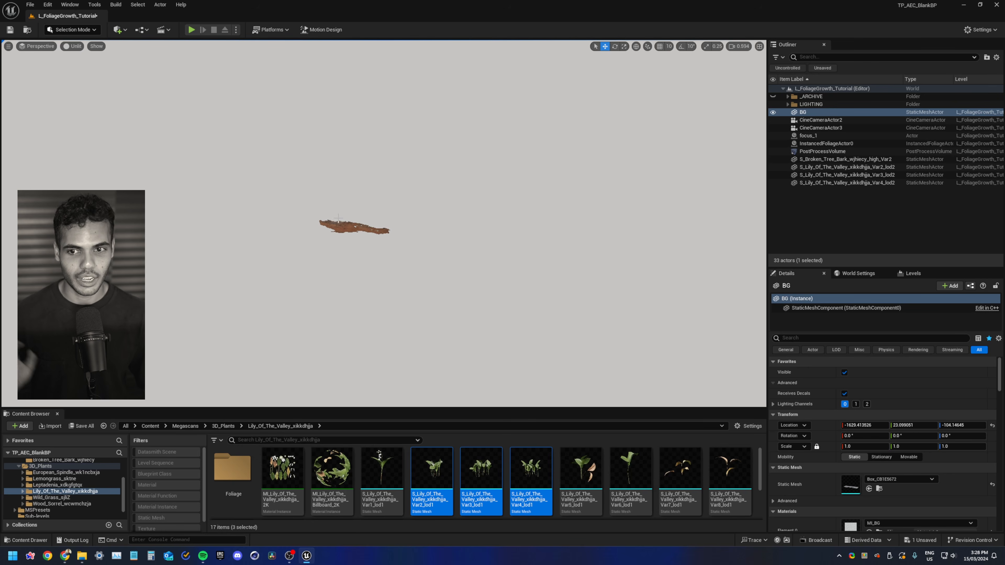
right_click_drag(353, 194, 329, 186)
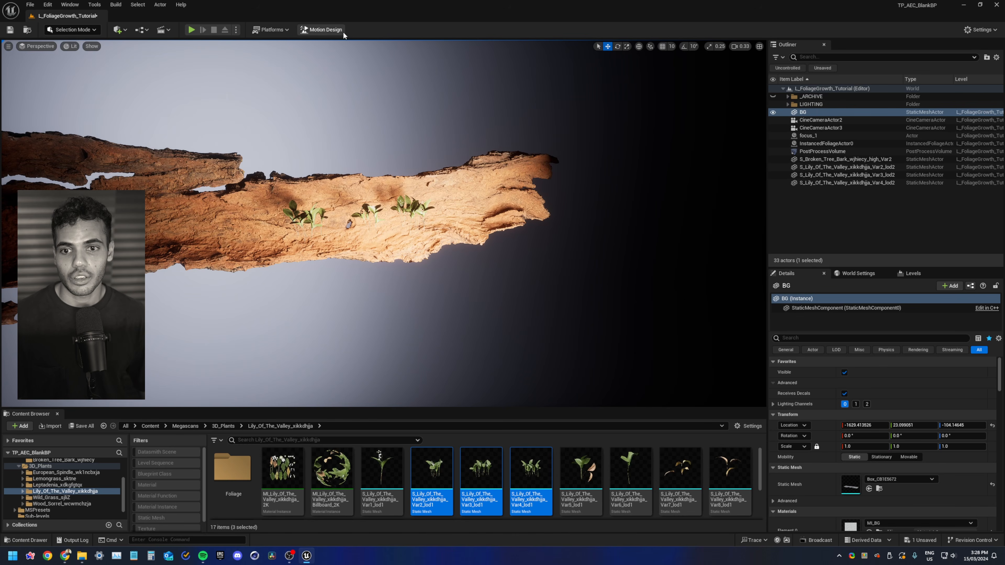
Switch to Motion Design mode and set the viewport to a perspective view
left_click(323, 30)
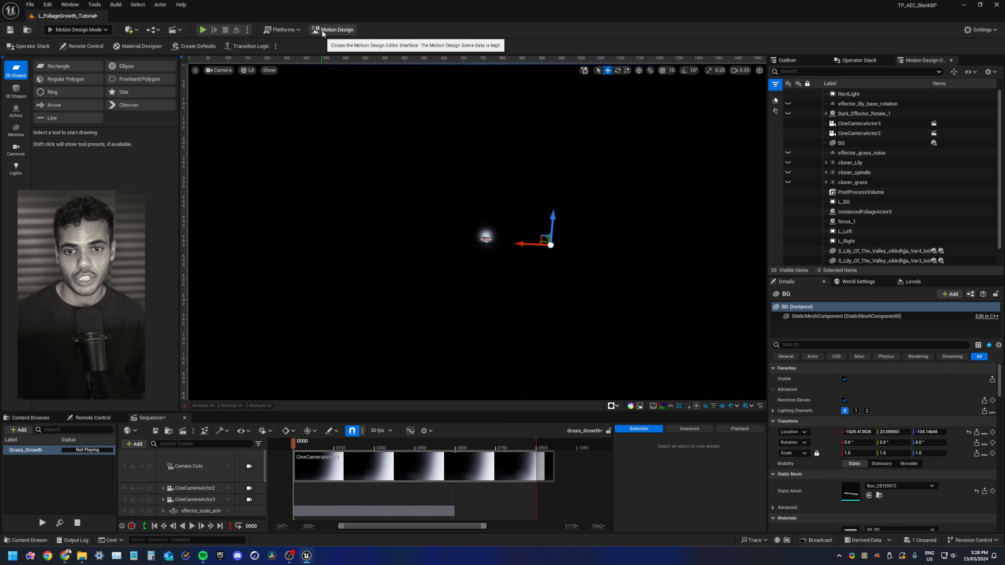
scroll(483, 206, "up", 3)
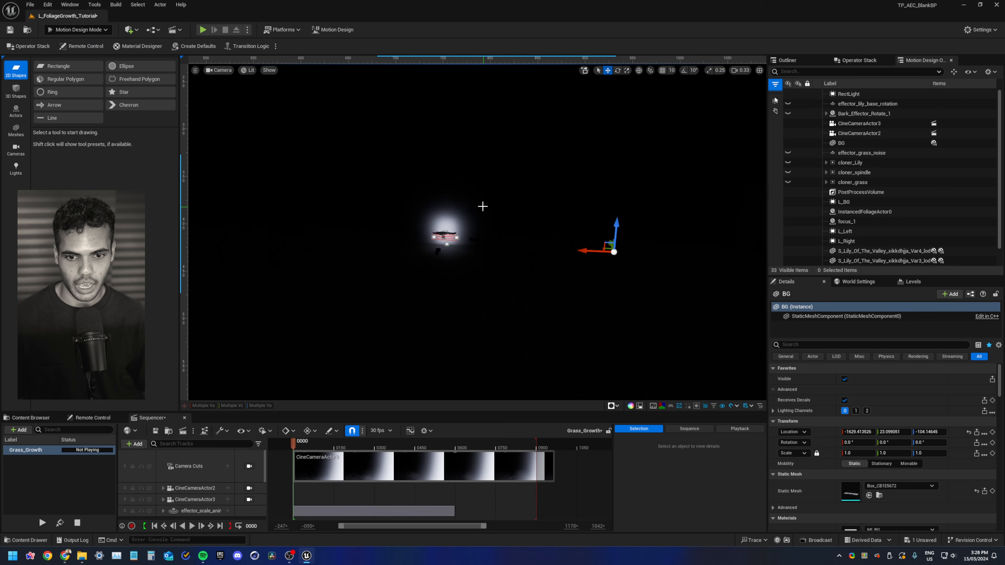
left_click(218, 70)
left_click(221, 159)
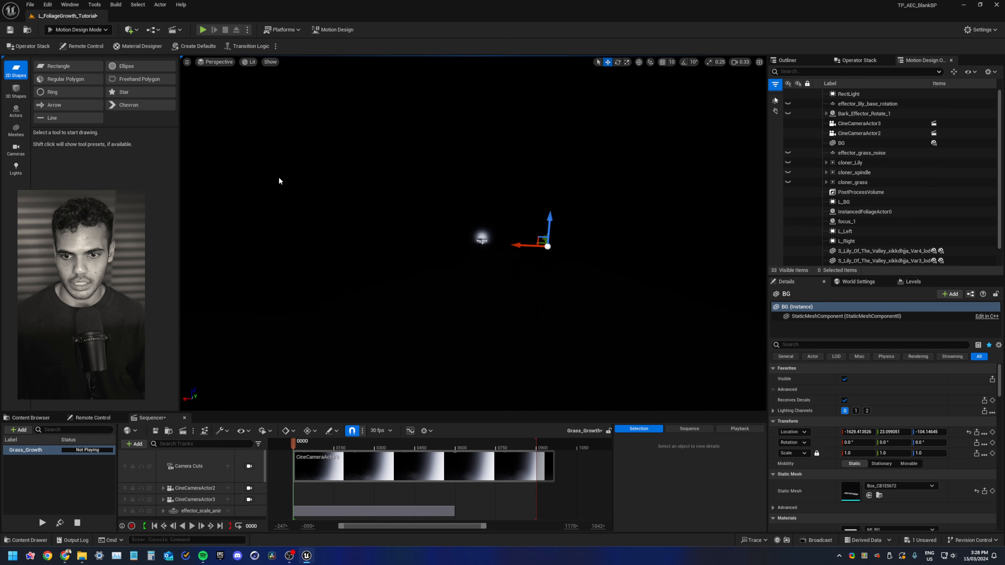
Navigate the viewport to frame the bark and its surrounding lights
right_click_drag(474, 234, 486, 265)
key("w")
scroll(483, 250, "up", 3)
left_click(472, 207)
key("f")
mouse_move(473, 208)
right_mouse_down()
mouse_move(436, 210)
mouse_move(473, 210)
right_mouse_up()
key("s")
scroll(467, 214, "down", 3)
key("Escape")
scroll(483, 246, "down", 5)
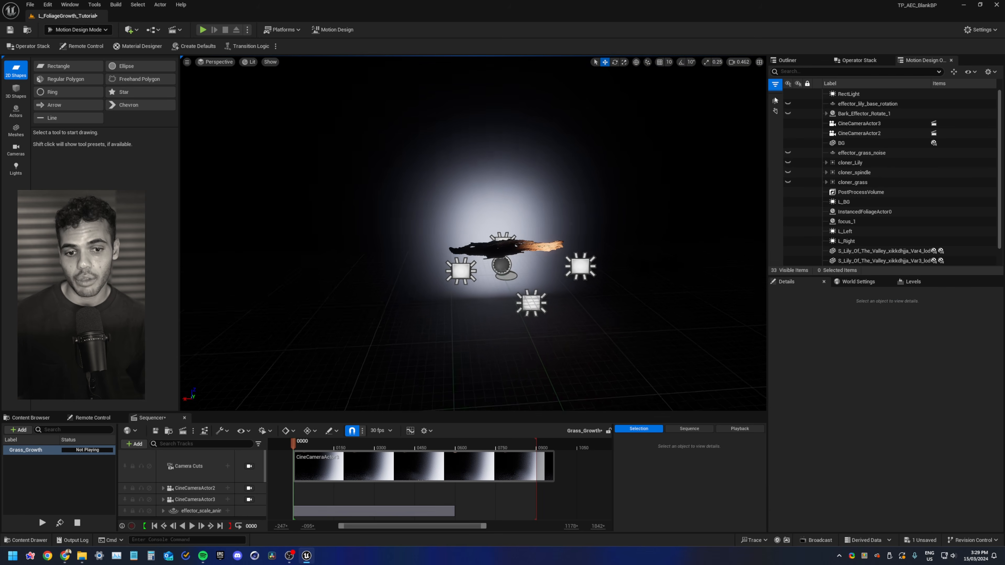
left_click(490, 240)
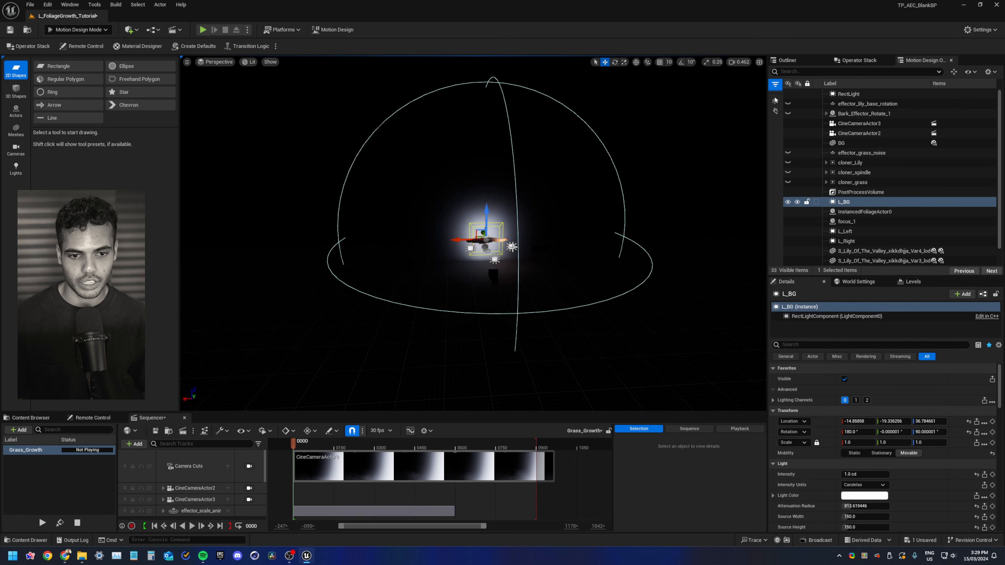
scroll(484, 239, "down", 3)
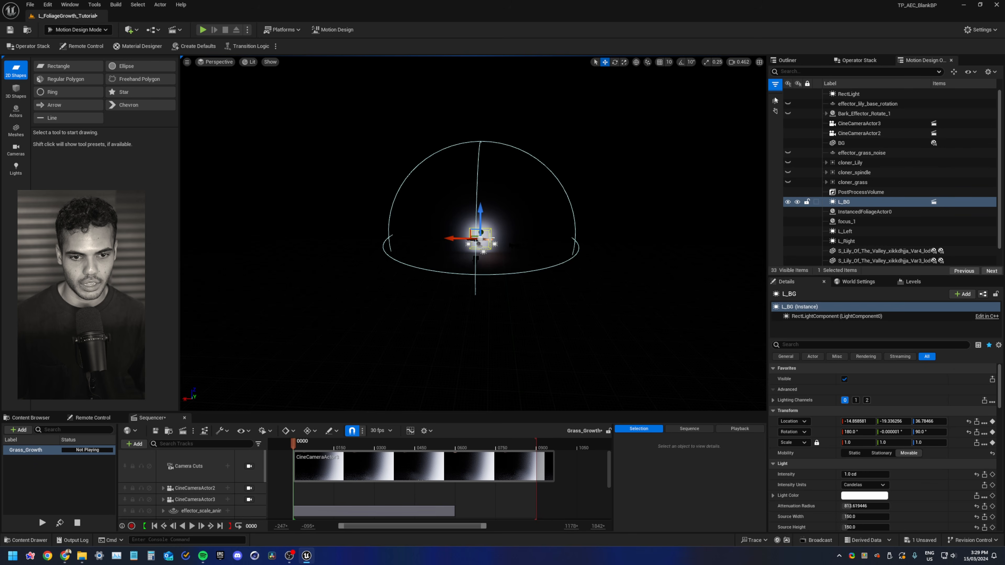
left_click(483, 243)
key("f")
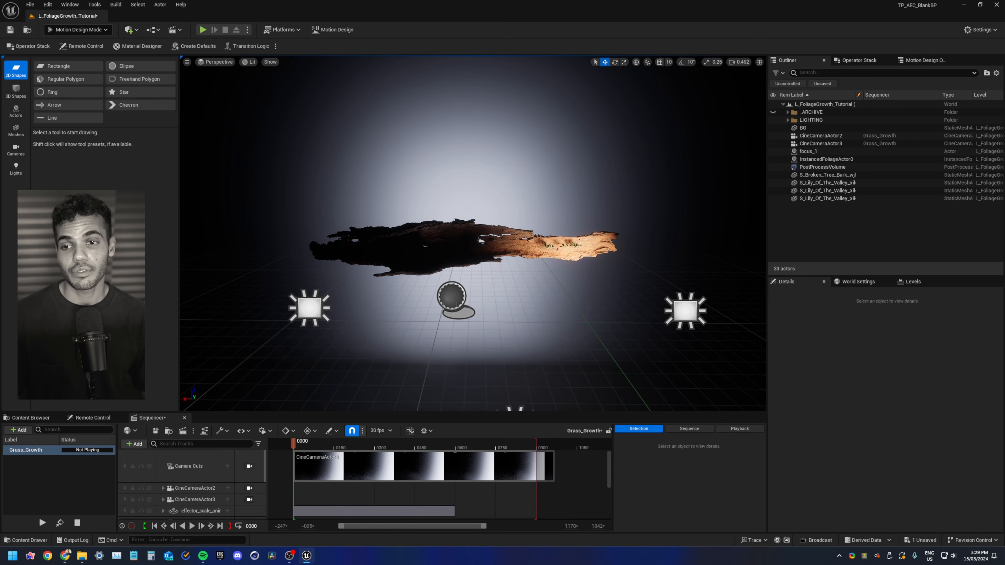
Add a Cloner actor and an Effector actor to the scene
left_click(12, 114)
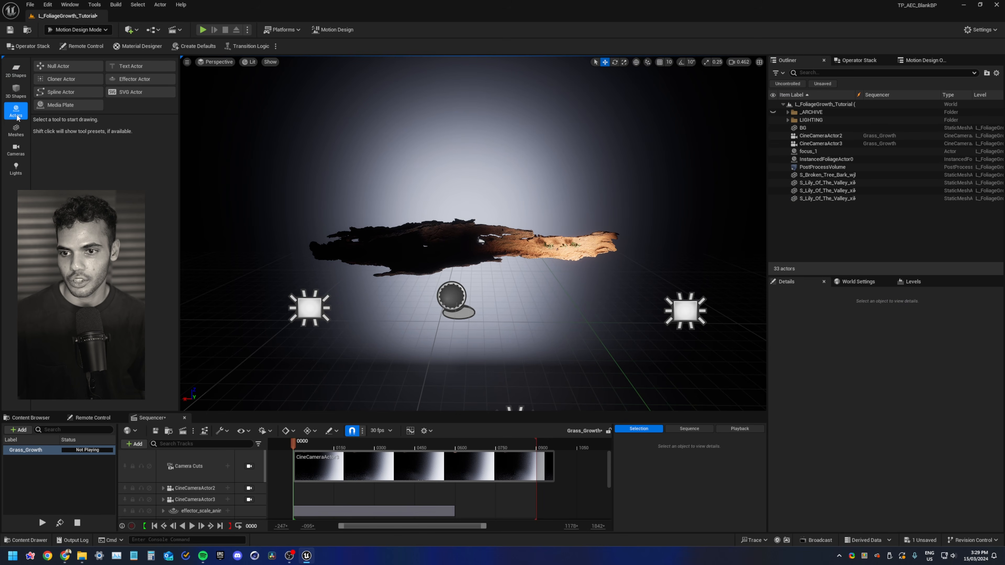
left_click(68, 79)
left_click(566, 374)
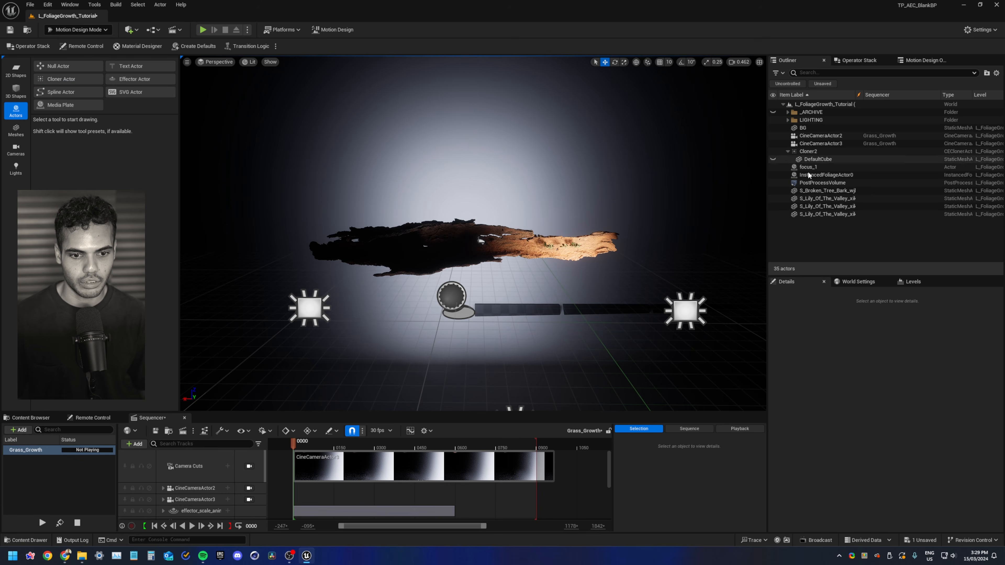
left_click(127, 81)
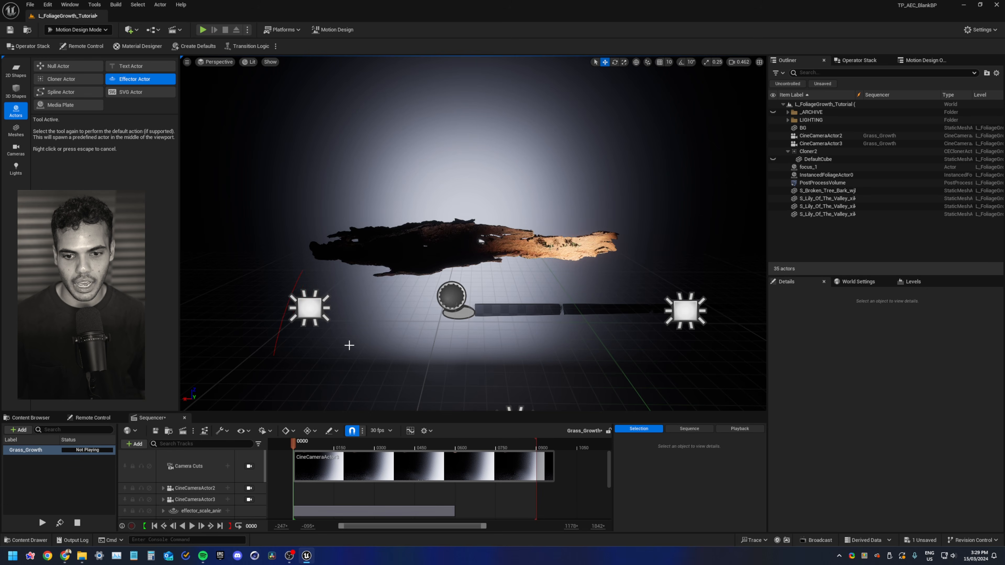
left_click(397, 302)
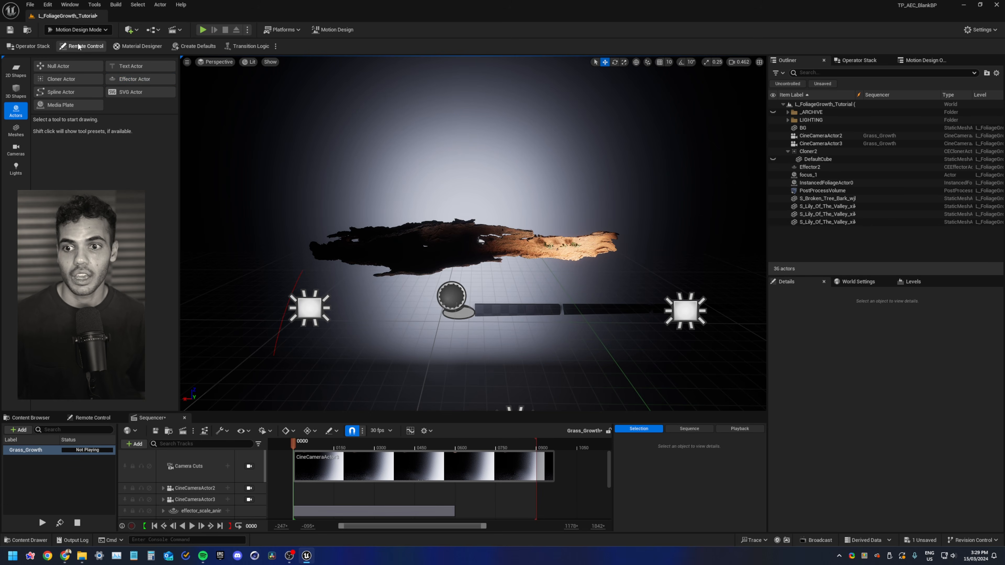
Exit Motion Design mode back to the standard selection mode
left_click(78, 29)
left_click(71, 42)
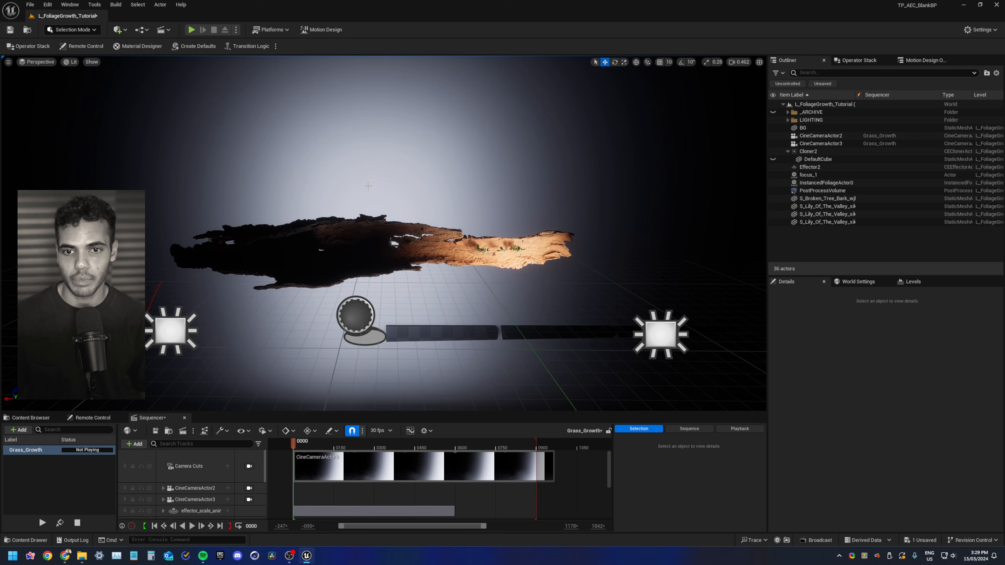
right_click_drag(356, 259, 622, 209)
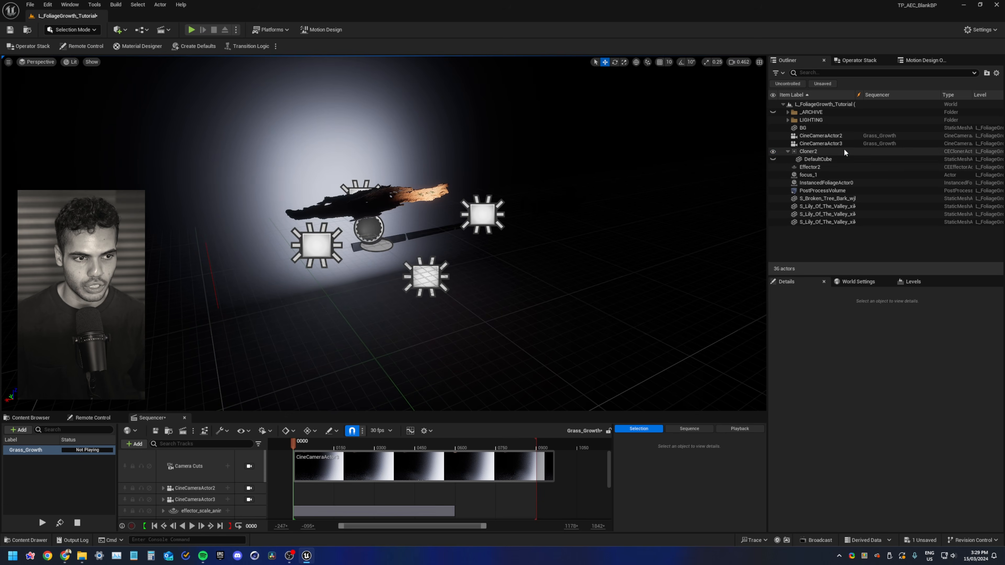
Reset the Cloner actor's location and rotation to the origin
left_click(808, 151)
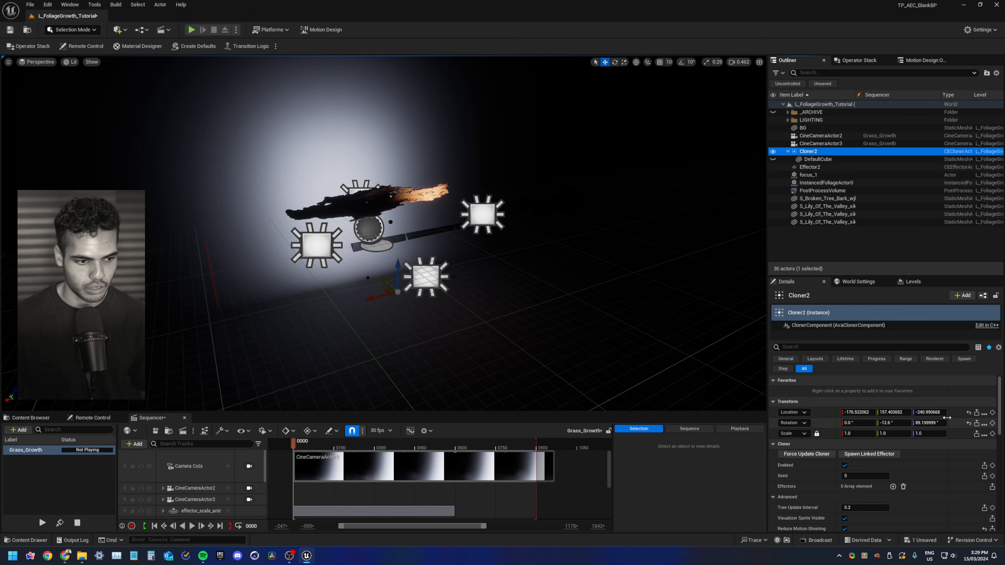
left_click(968, 412)
left_click(968, 423)
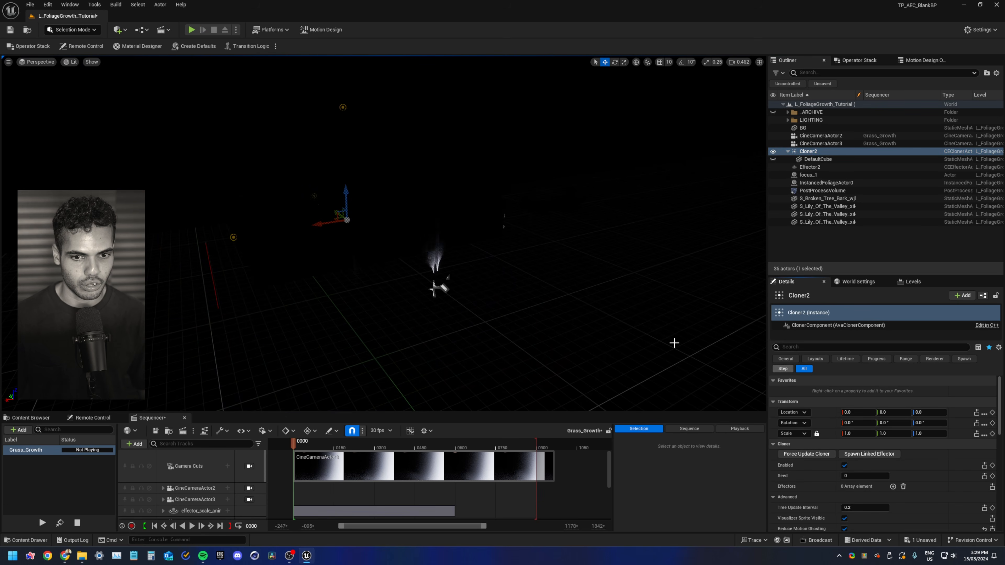
Delete the default cube inside the Cloner actor, confirming the broken reference
key("alt+3")
scroll(475, 293, "up", 2)
key("a")
right_click_drag(408, 248, 469, 242)
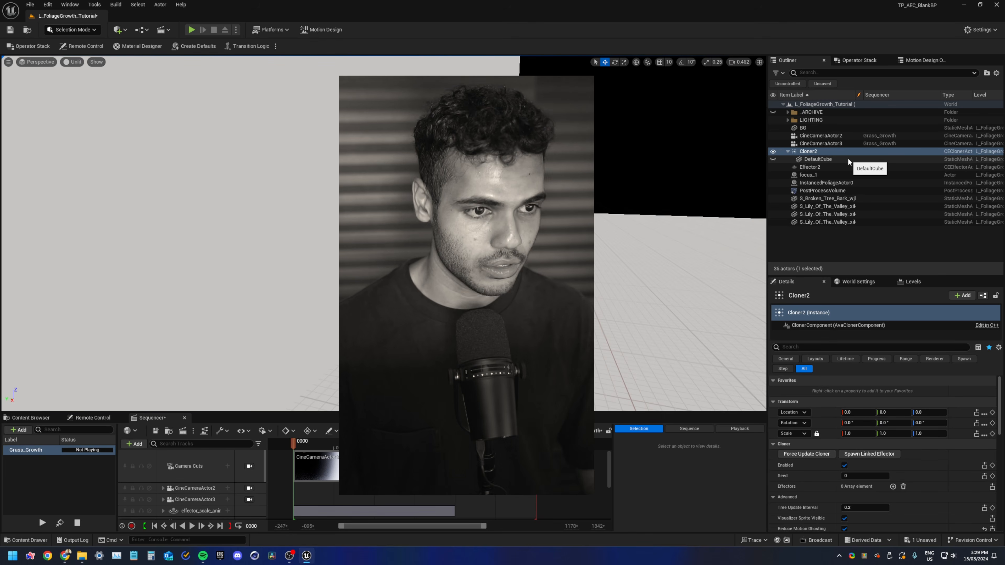
left_click(848, 159)
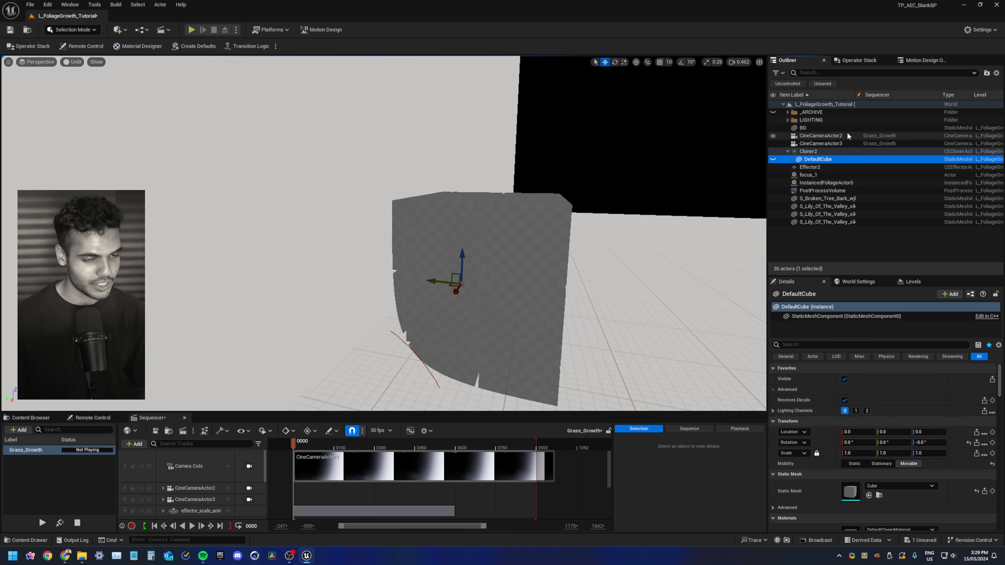
key("Delete")
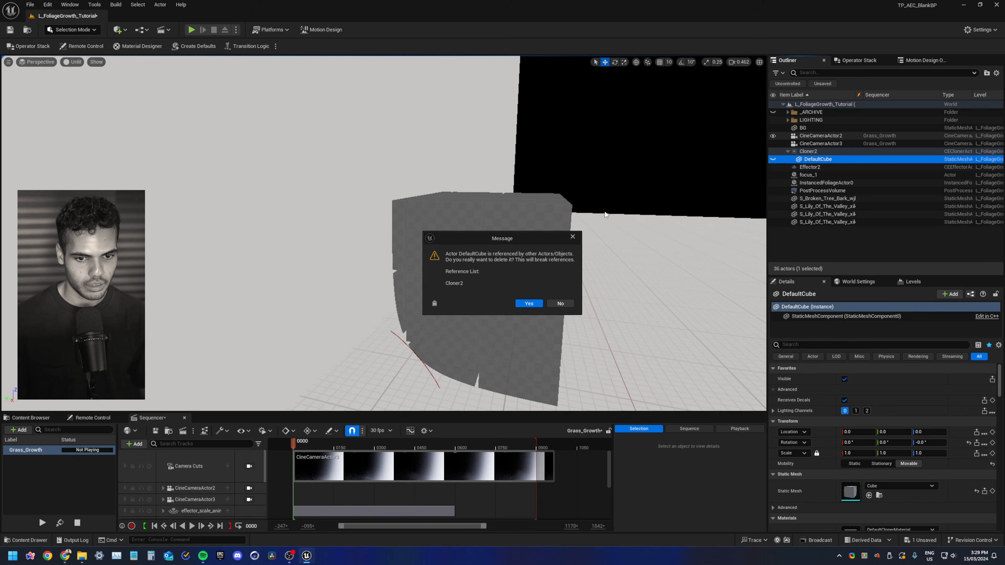
left_click(530, 303)
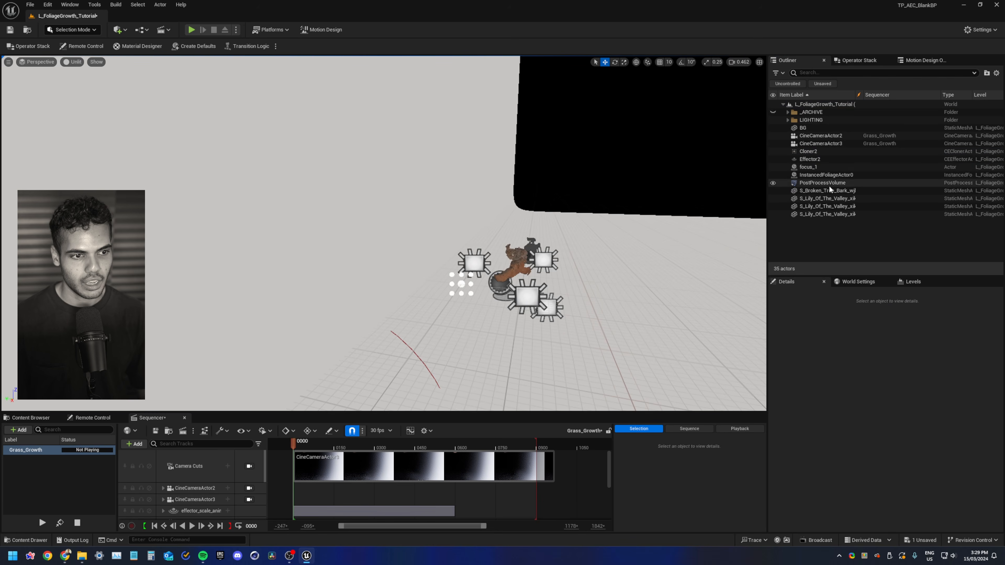
Set the three lily meshes' mobility to Movable and attach them under the Cloner actor
left_click(827, 199)
left_click(827, 214, "shift")
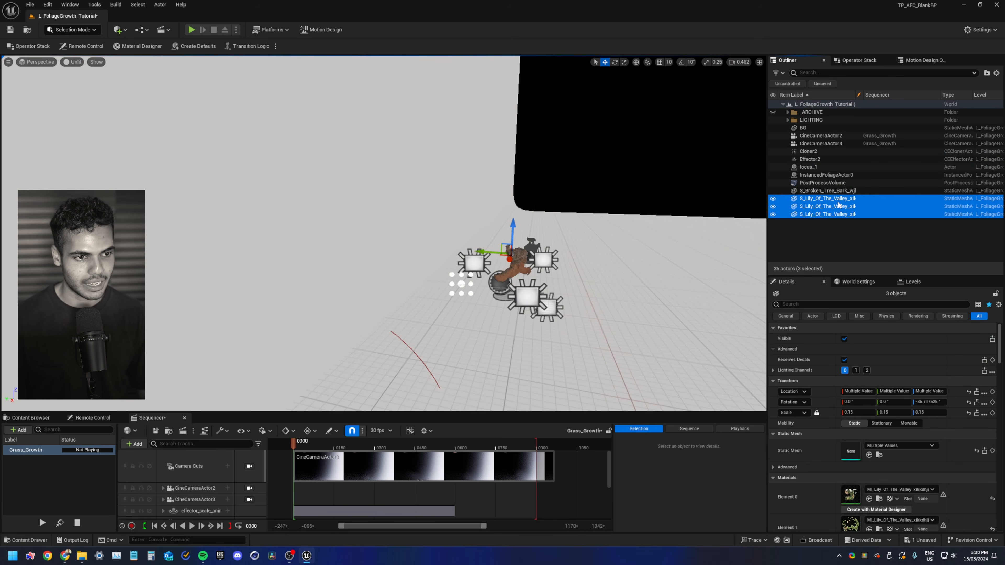
left_click_drag(839, 205, 813, 151)
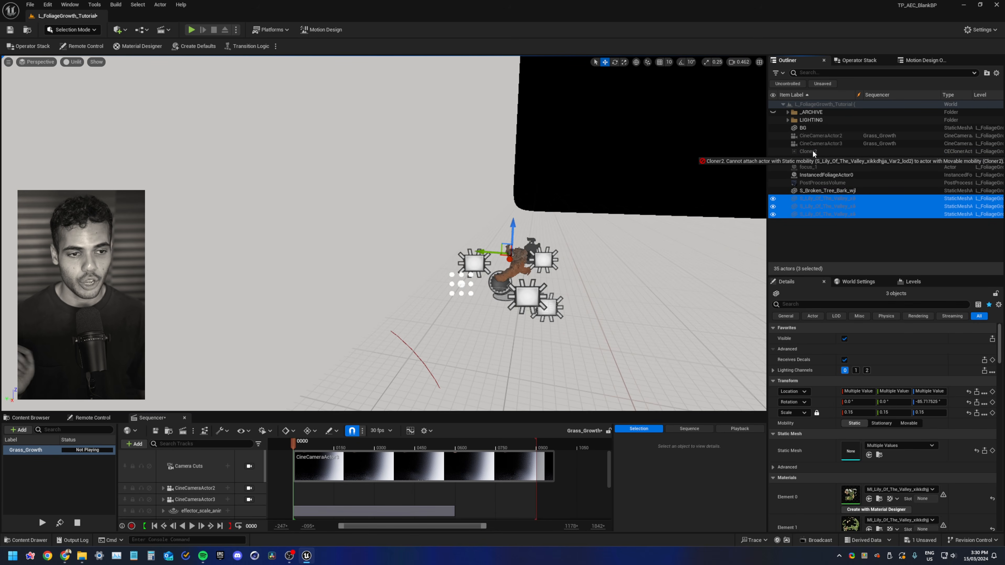
left_click_drag(813, 150, 813, 150)
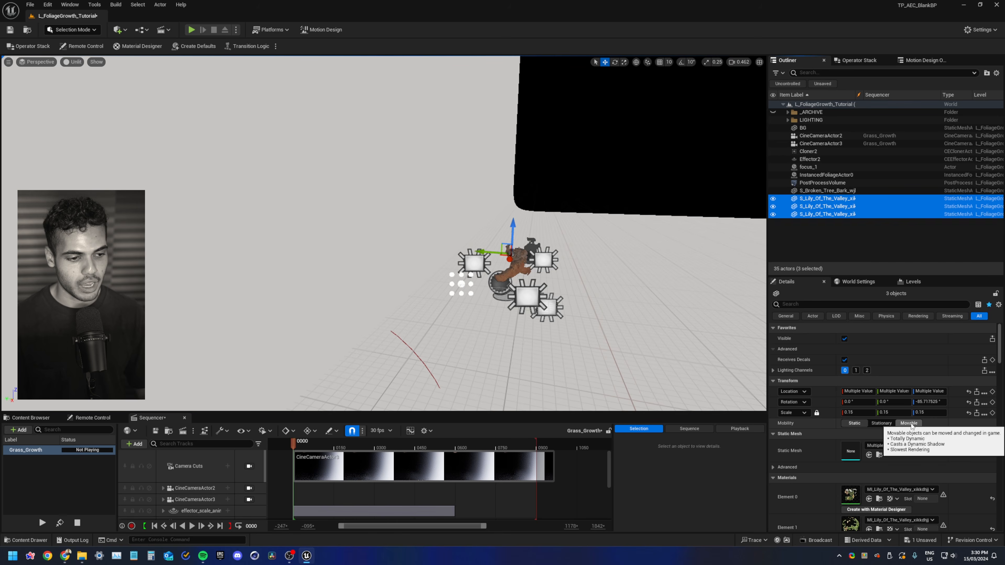
left_click(914, 423)
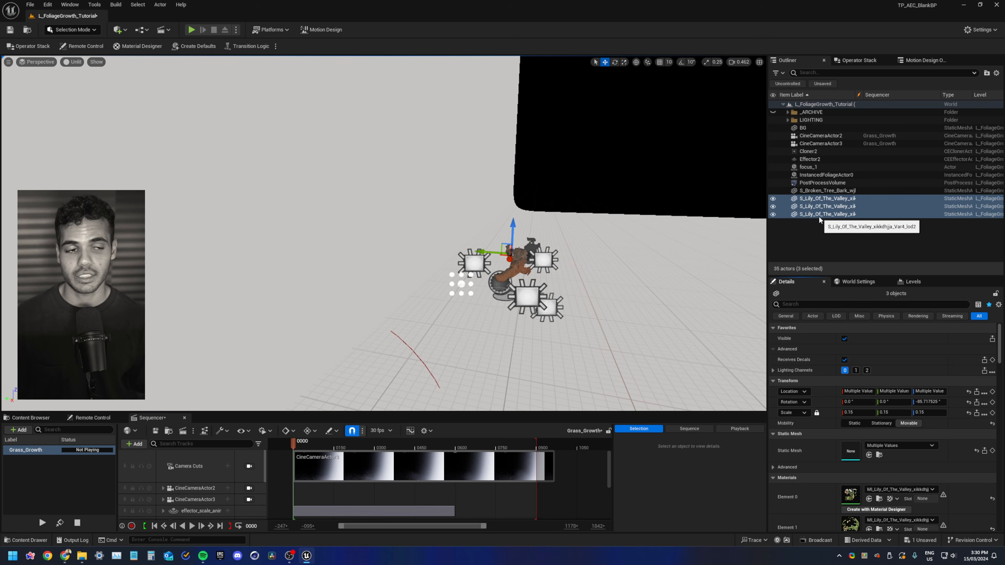
left_click_drag(820, 216, 814, 153)
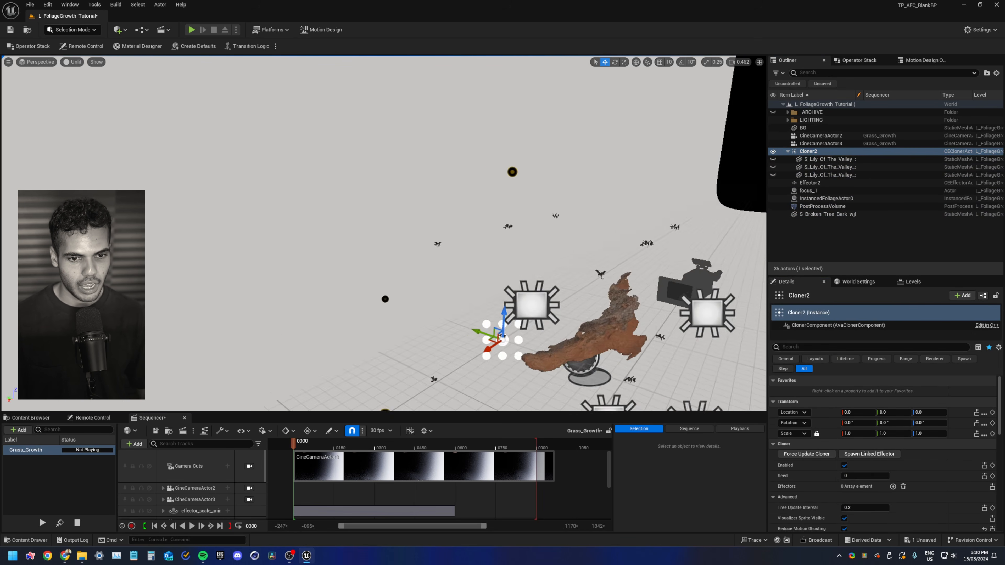
Inspect the cloned lily grid around the scene from different angles
right_click_drag(384, 233, 368, 249)
scroll(384, 234, "down", 4)
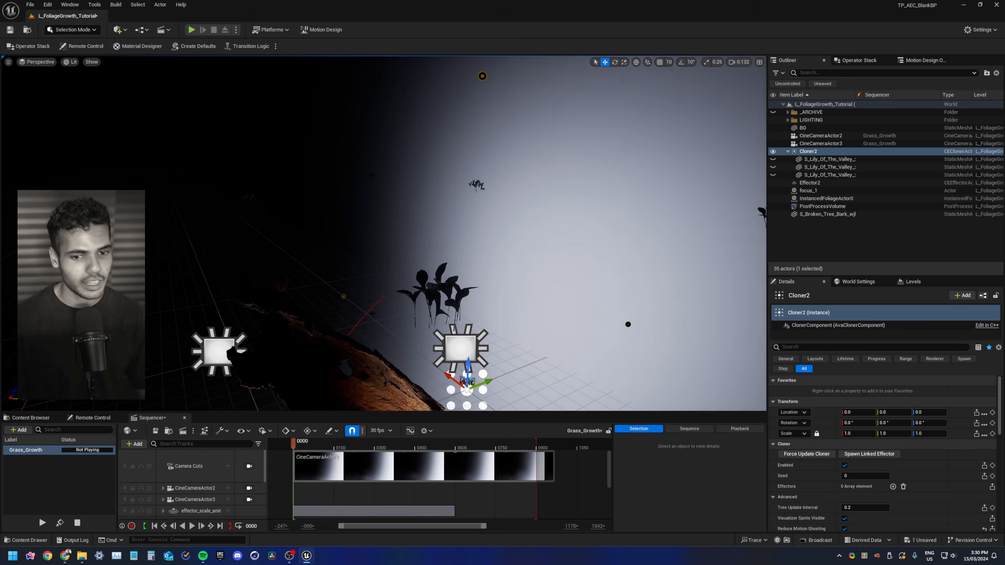
right_click_drag(474, 286, 494, 297)
key("alt+3")
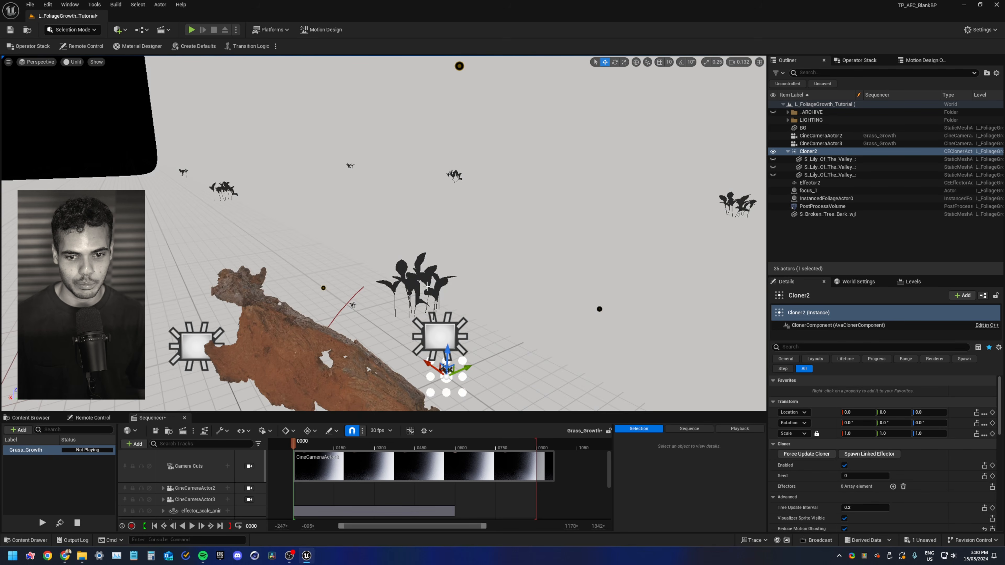
right_click_drag(427, 286, 458, 280)
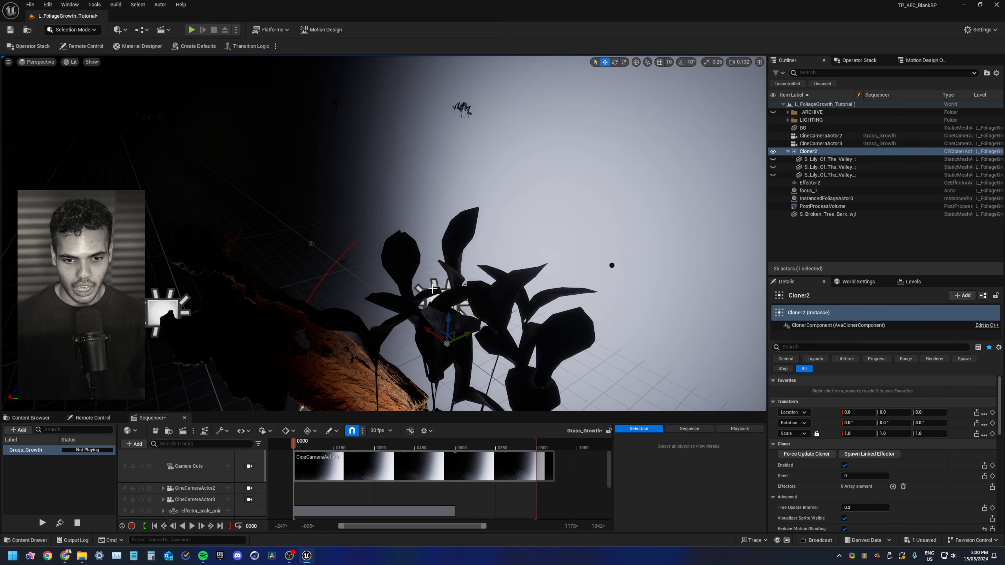
right_click_drag(427, 286, 478, 292)
key("alt+3")
key("s")
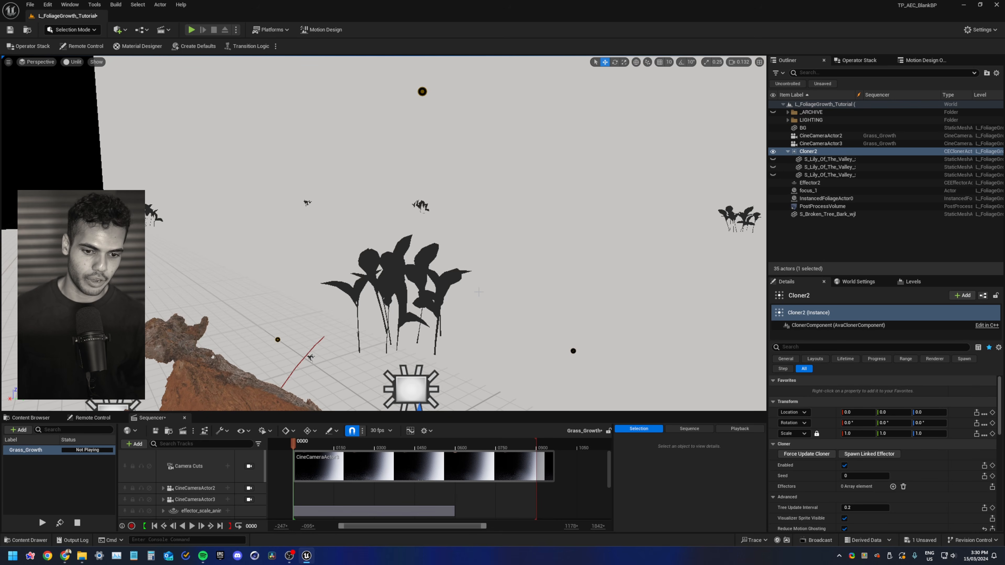
Assign the MI_Lily material to element 0 of the three lily meshes
left_click(31, 418)
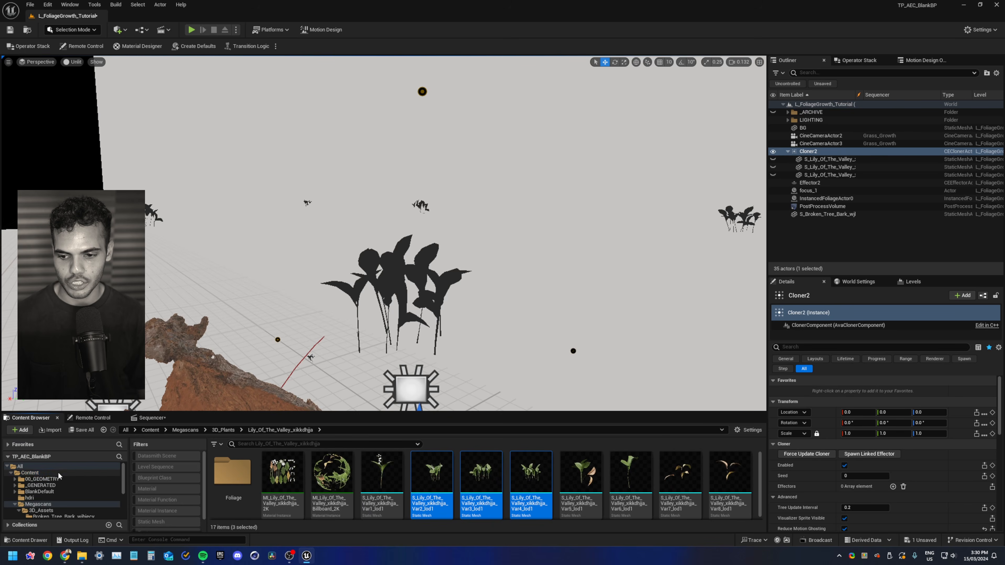
left_click(29, 474)
left_click(730, 481)
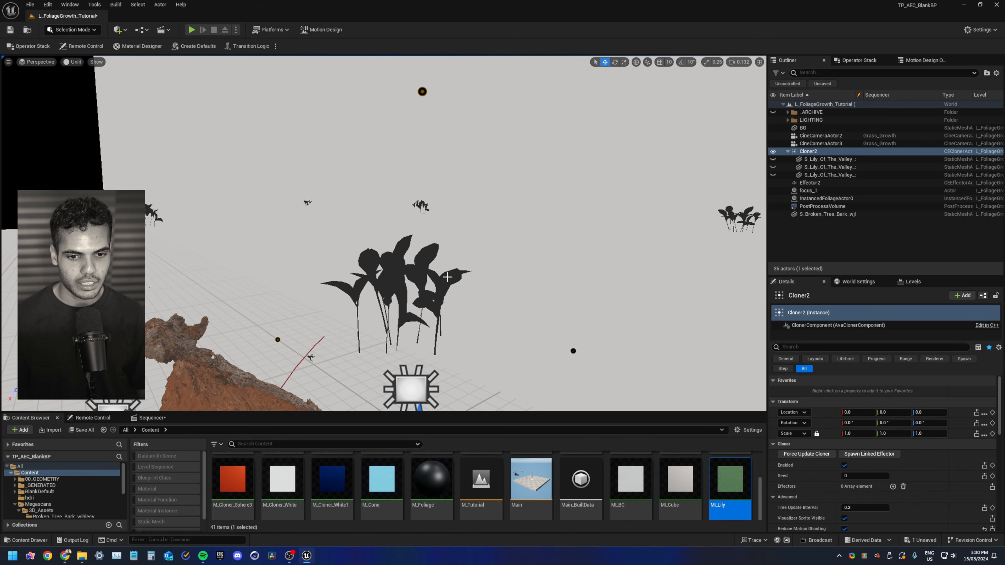
left_click(831, 175)
left_click(831, 159, "shift")
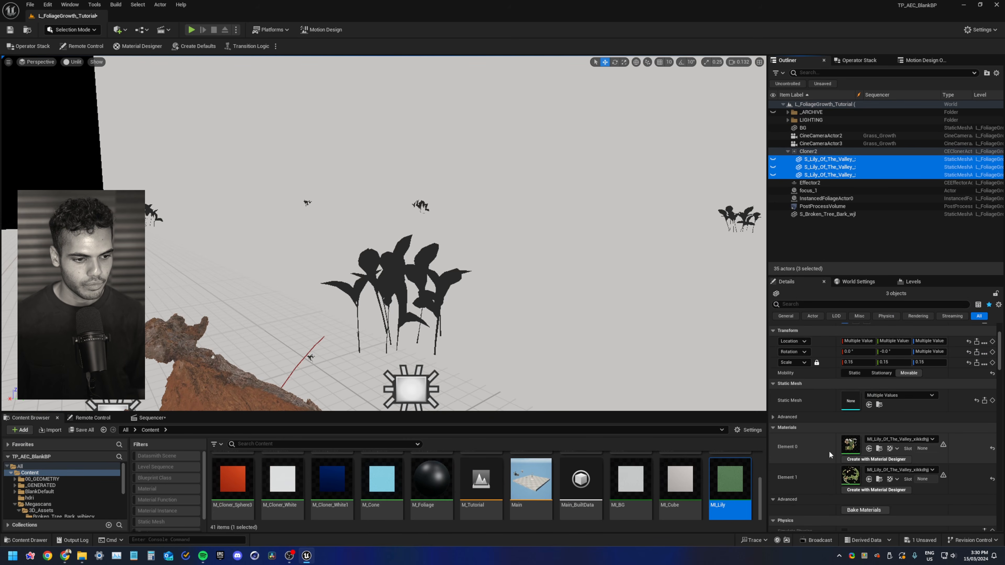
left_click(869, 448)
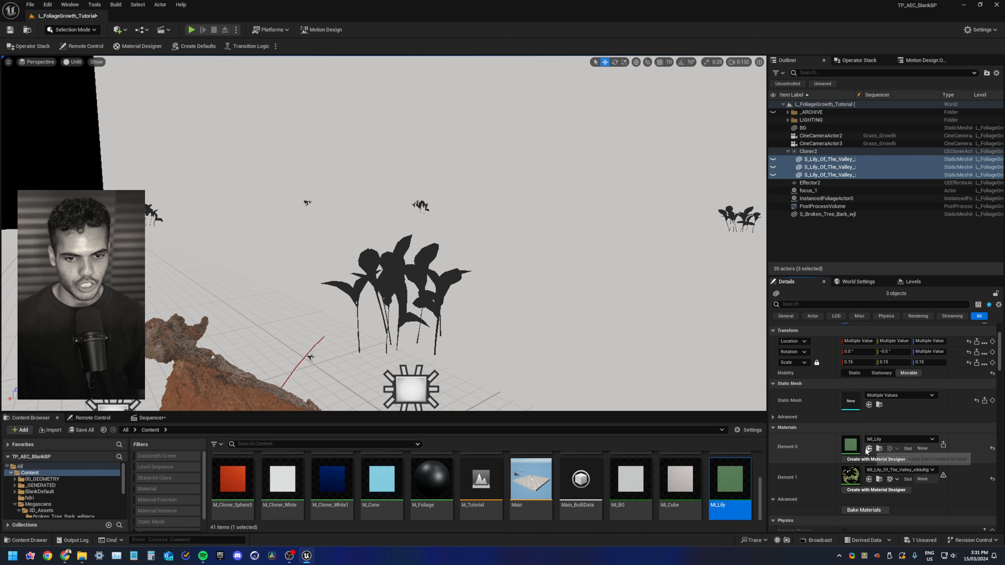
left_click(378, 258)
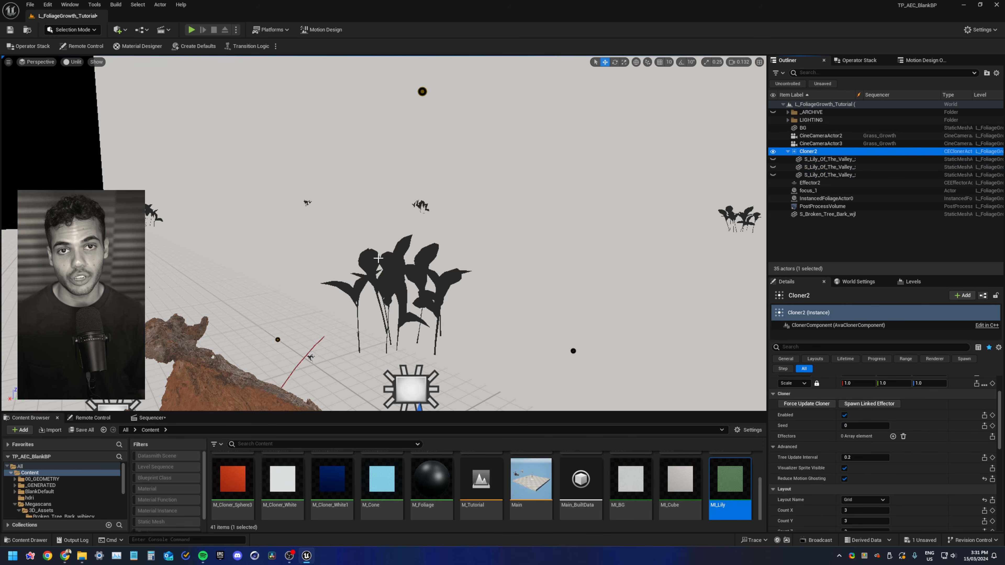
Toggle the Cloner actor's visibility and force an update of the cloner
left_click(773, 152)
left_click(774, 151)
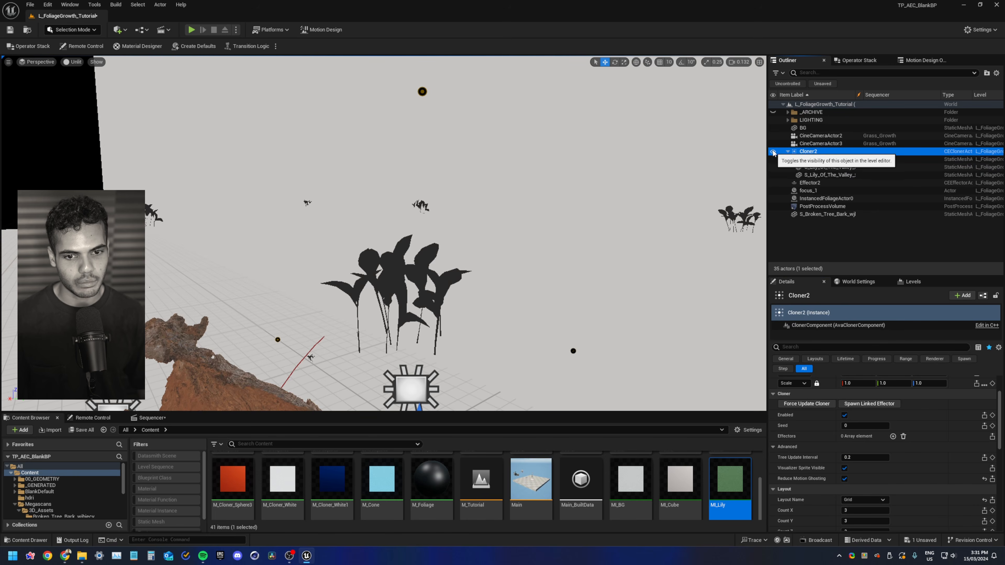
left_click(773, 152)
left_click(774, 152)
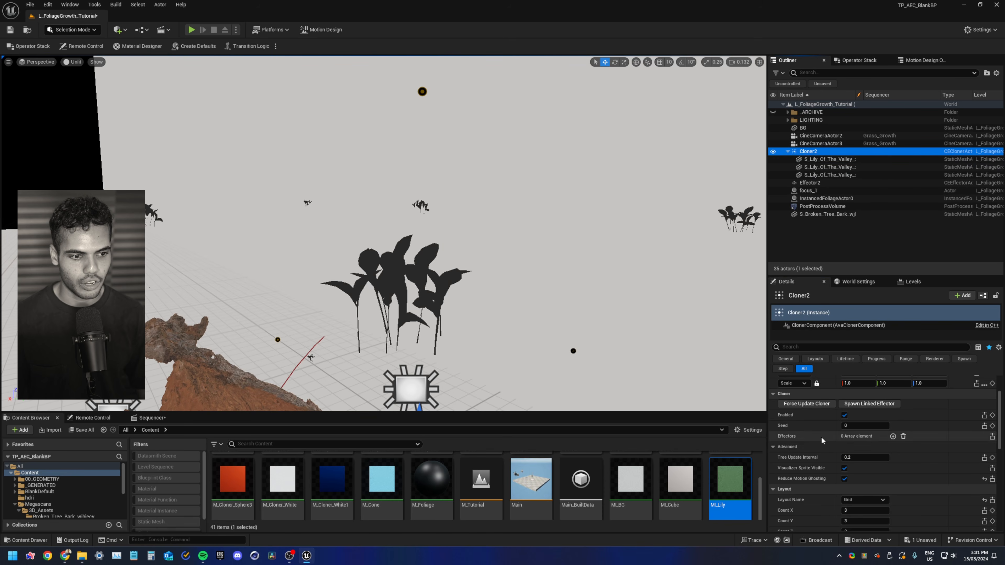
left_click(805, 404)
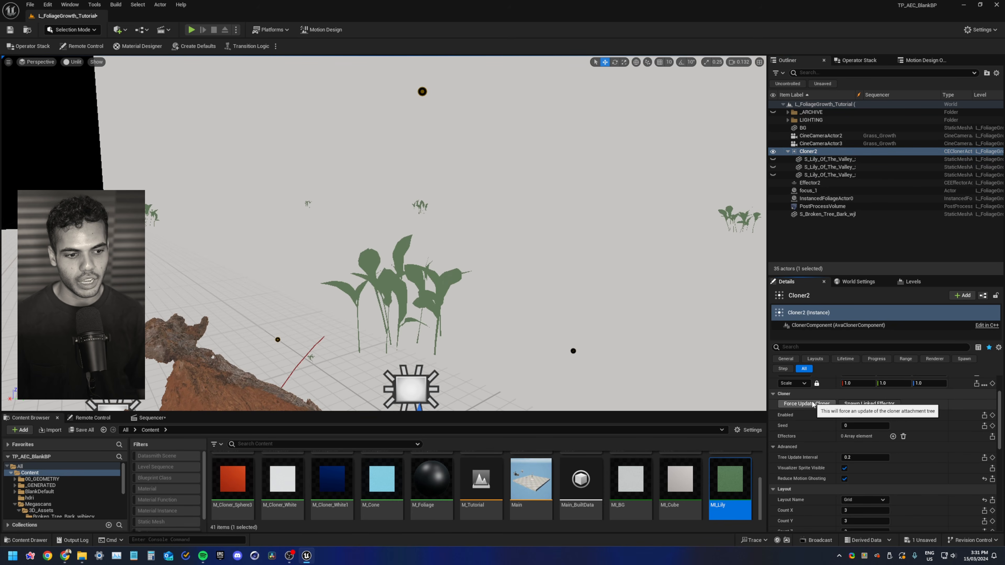
right_click_drag(398, 300, 407, 280)
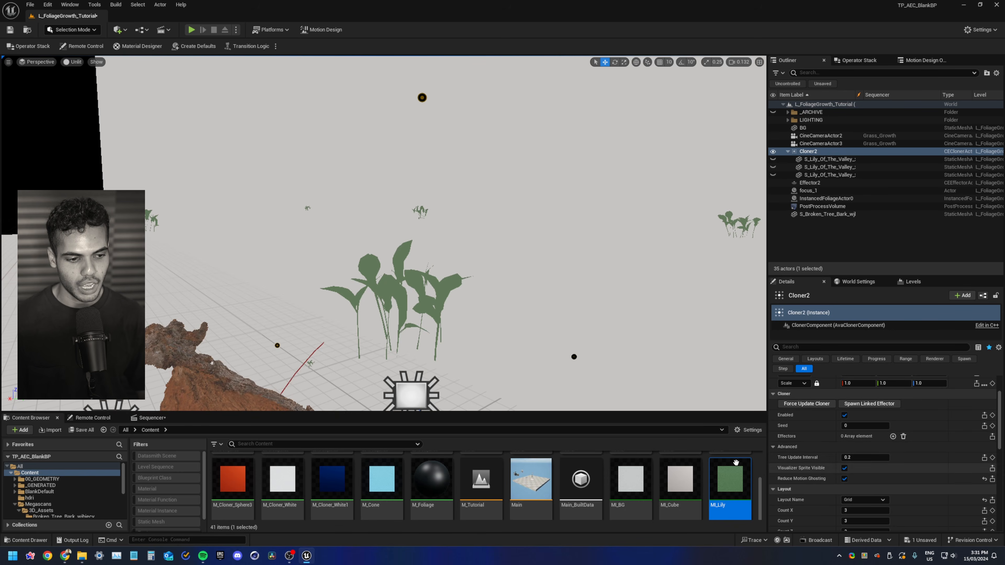
Open the MI_Lily material instance to review its parameters
double_click(730, 505)
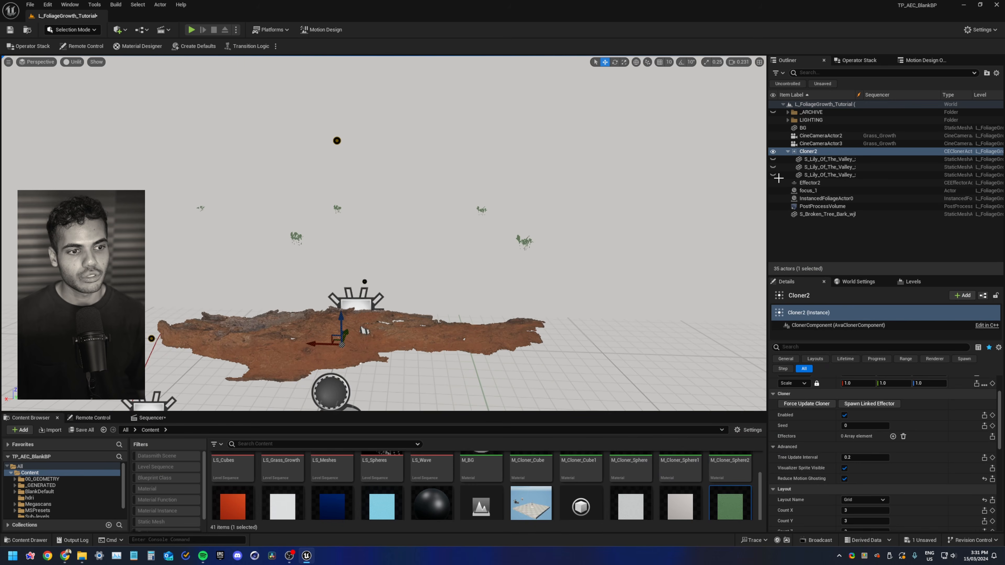
left_click(827, 159)
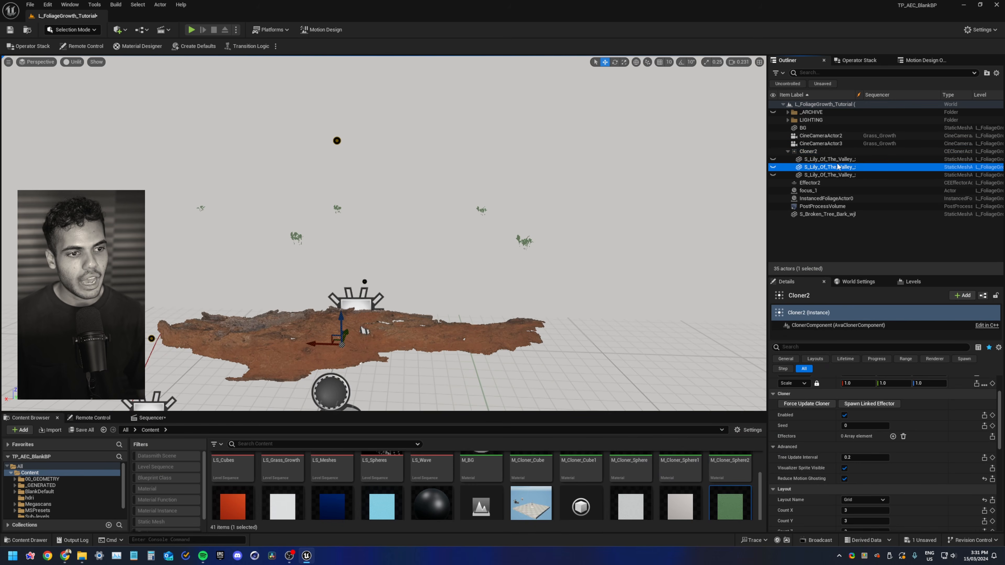
left_click(827, 174, "shift")
Rename the Cloner actor to cloner_lily and save all changes
left_click(807, 151)
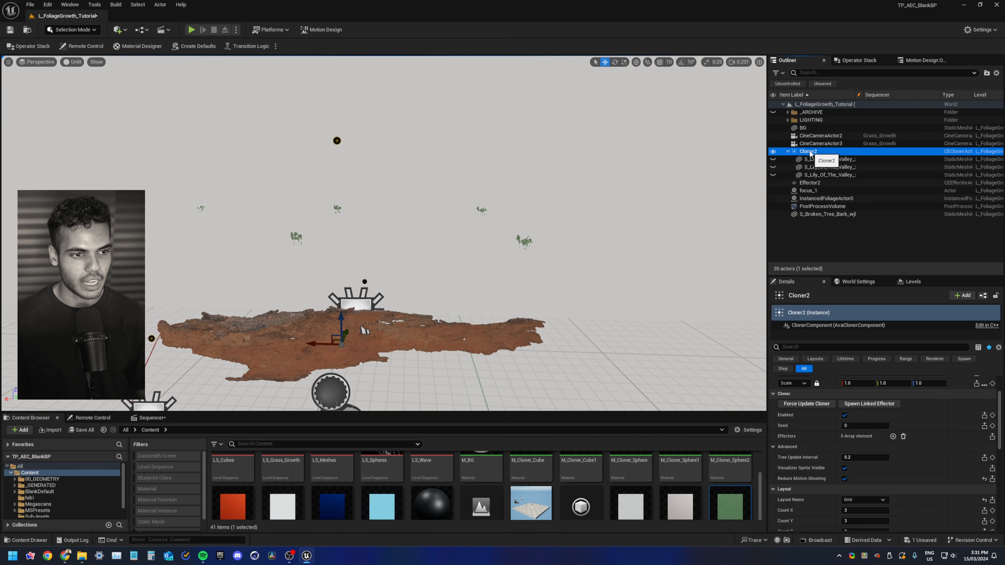
key("F2")
type("c")
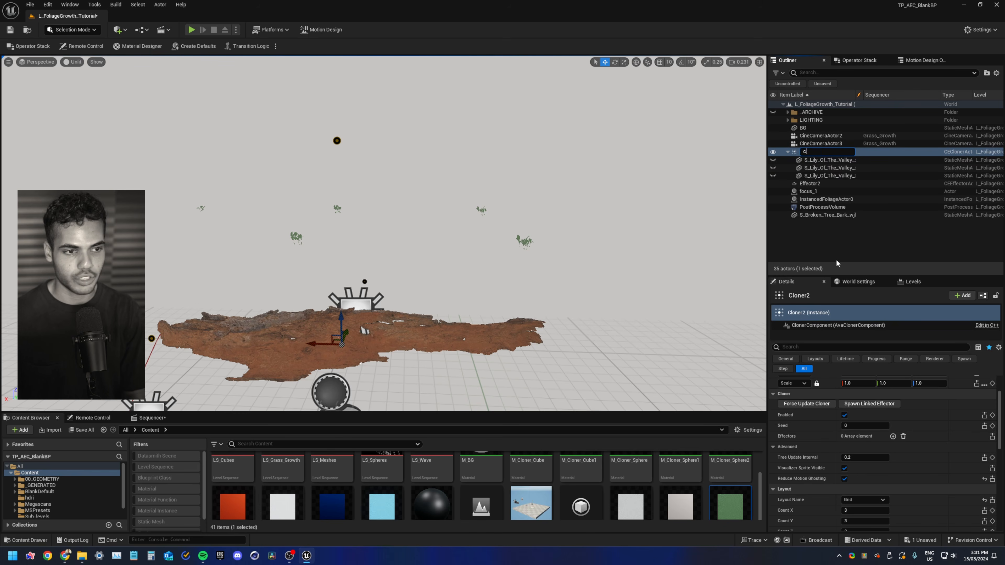
type("loner_l")
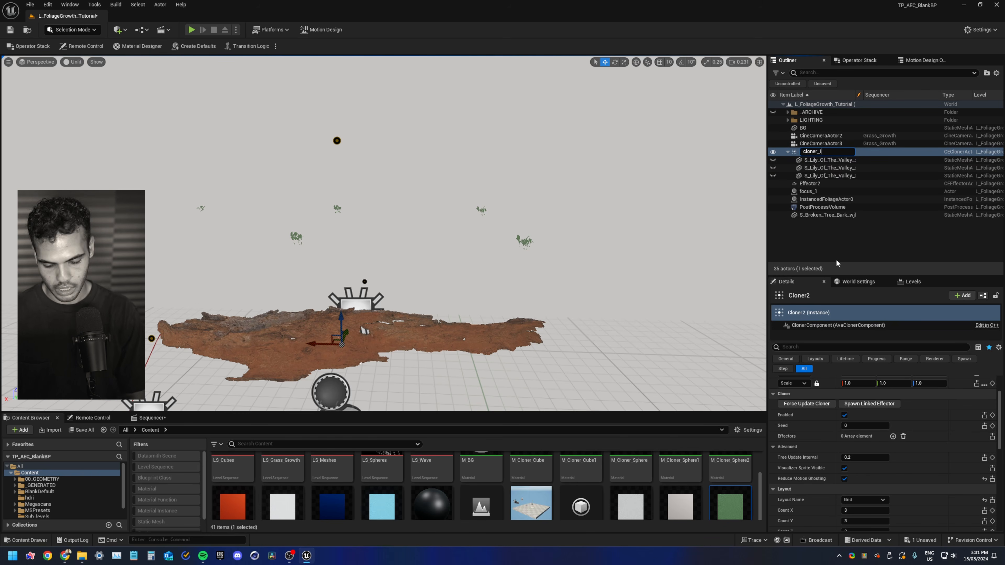
type("ily")
key("Return")
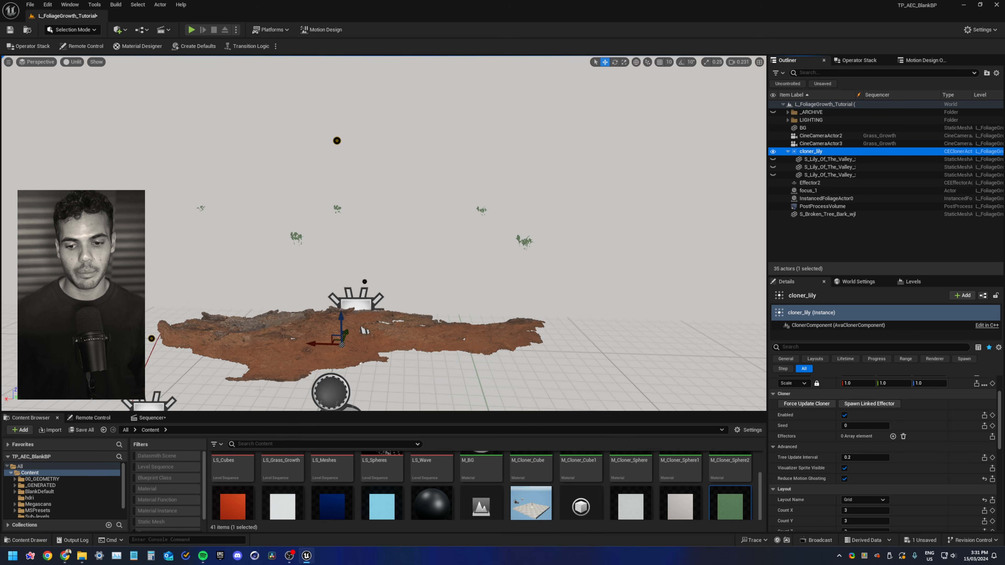
left_click(82, 430)
left_click(574, 367)
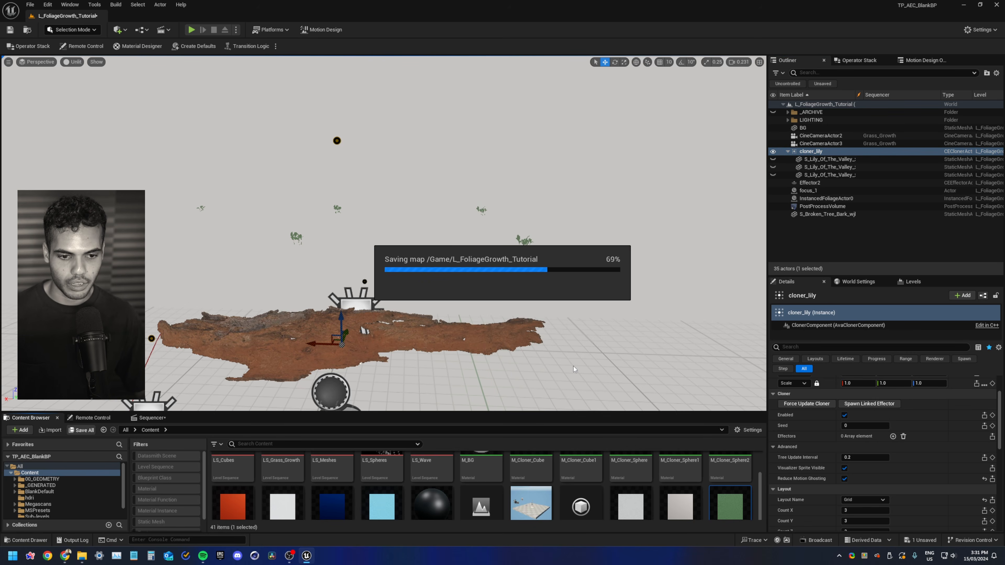
Switch cloner_lily's layout to Mesh and set its sample actor to the broken tree bark mesh
left_click(860, 153)
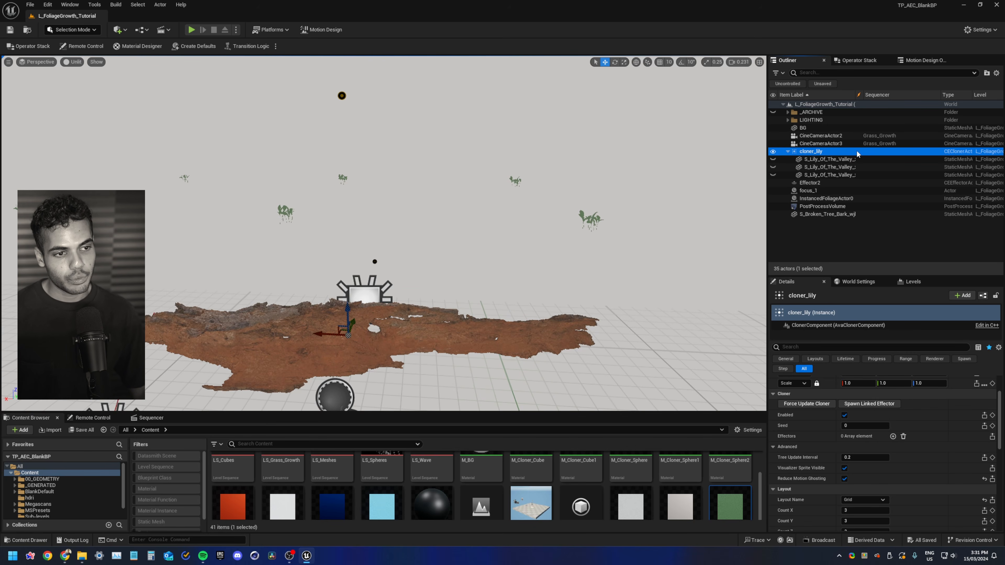
left_click_drag(800, 276, 799, 223)
scroll(786, 398, "down", 2)
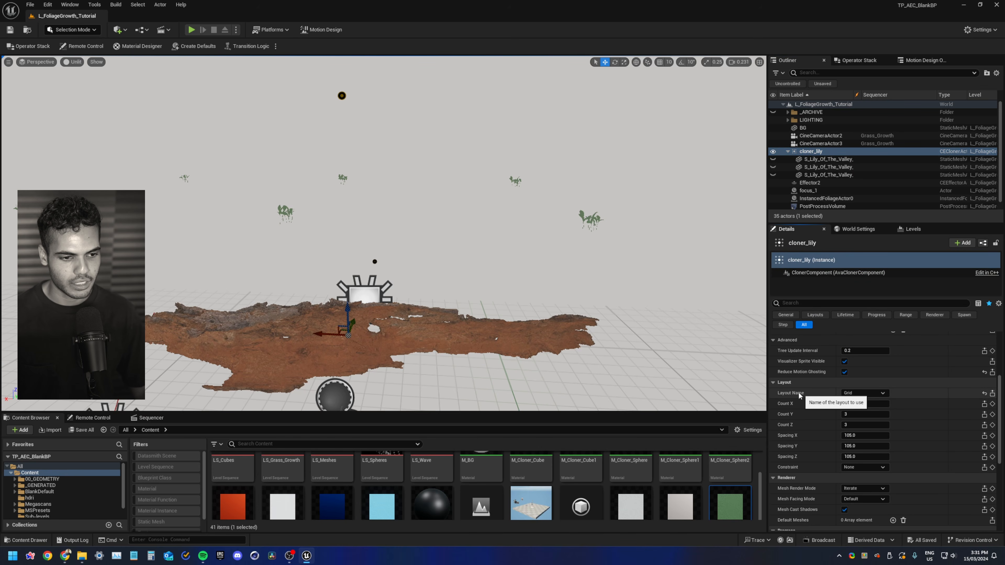
left_click(857, 394)
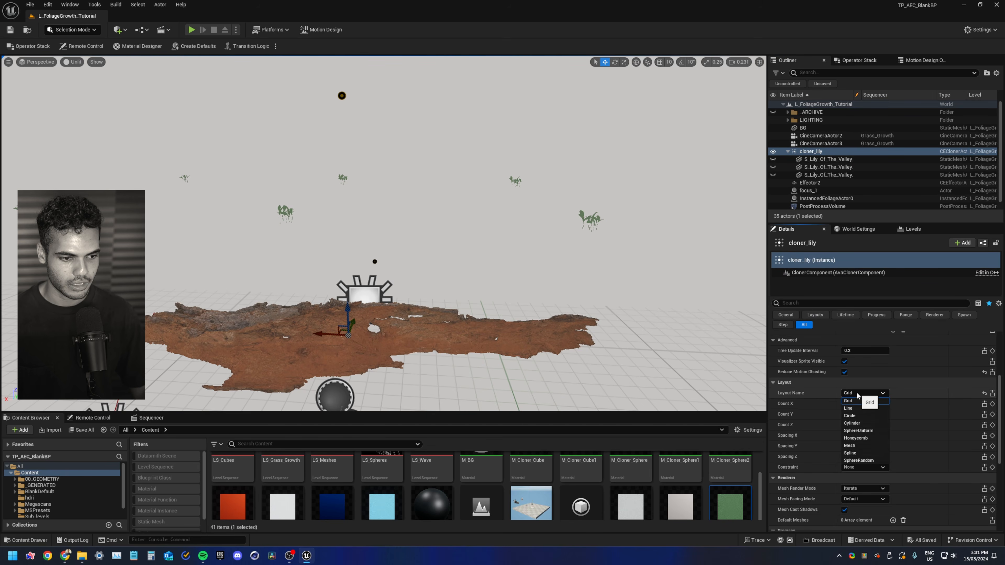
left_click(862, 445)
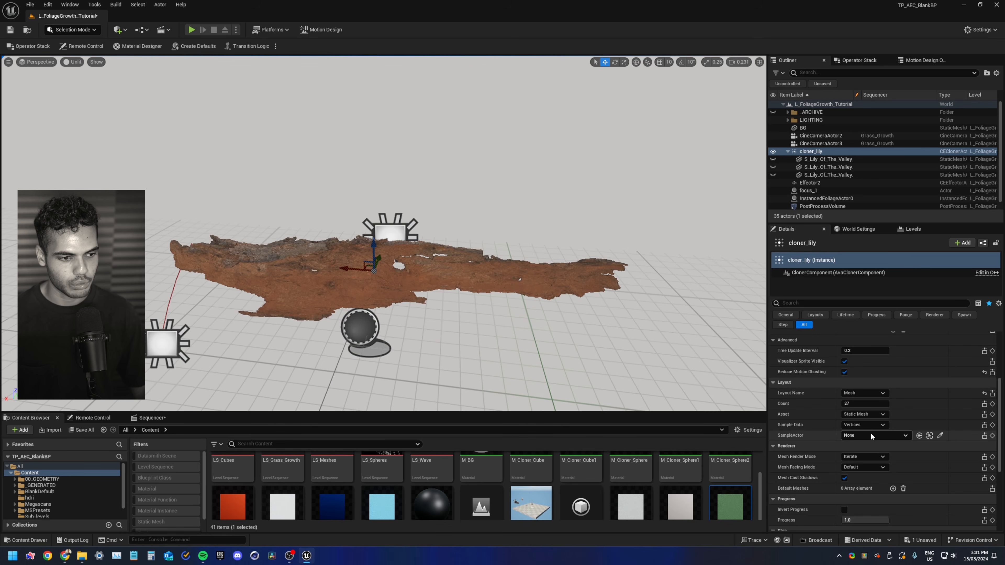
left_click(941, 435)
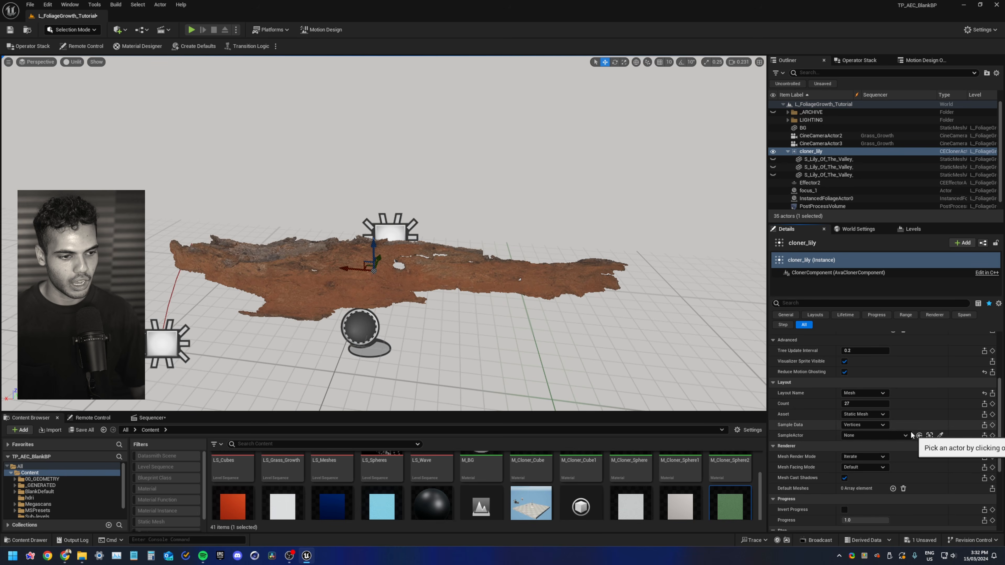
left_click(483, 274)
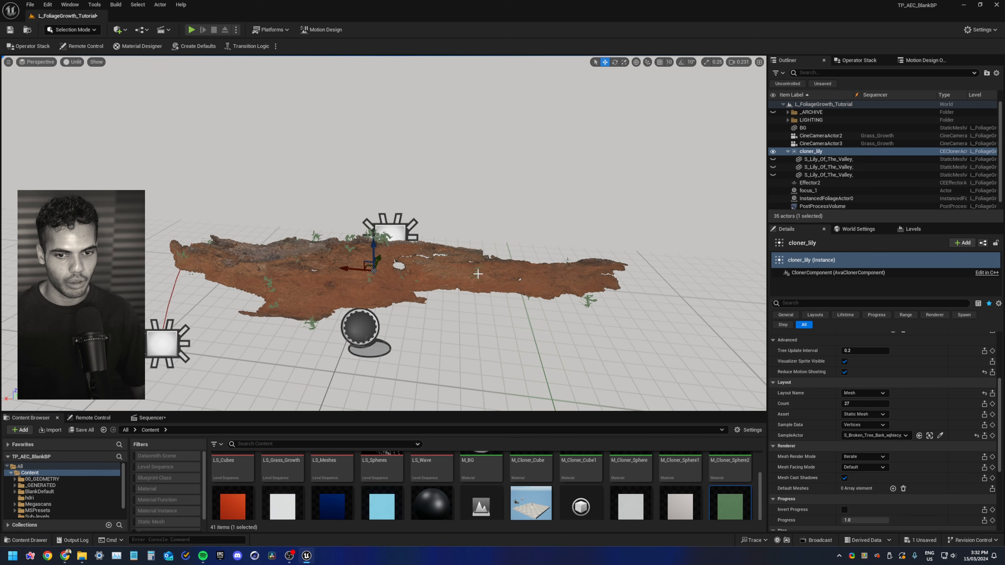
Switch the viewport to lit mode and inspect the lilies scattered over the bark mesh up close
key("w")
right_click_drag(478, 274, 435, 293)
key("alt+4")
key("s")
key("w")
scroll(824, 188, "down", 1)
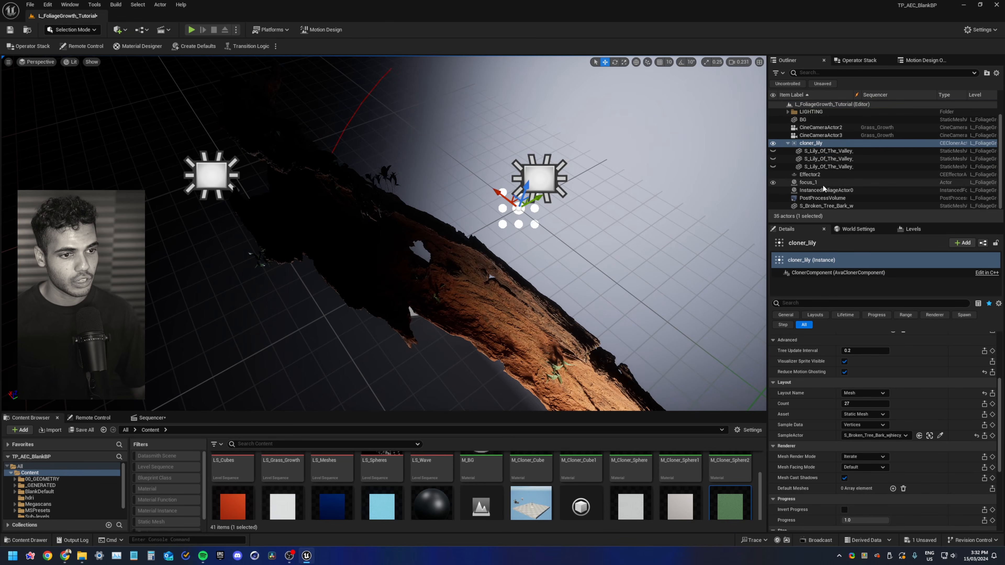
double_click(827, 206)
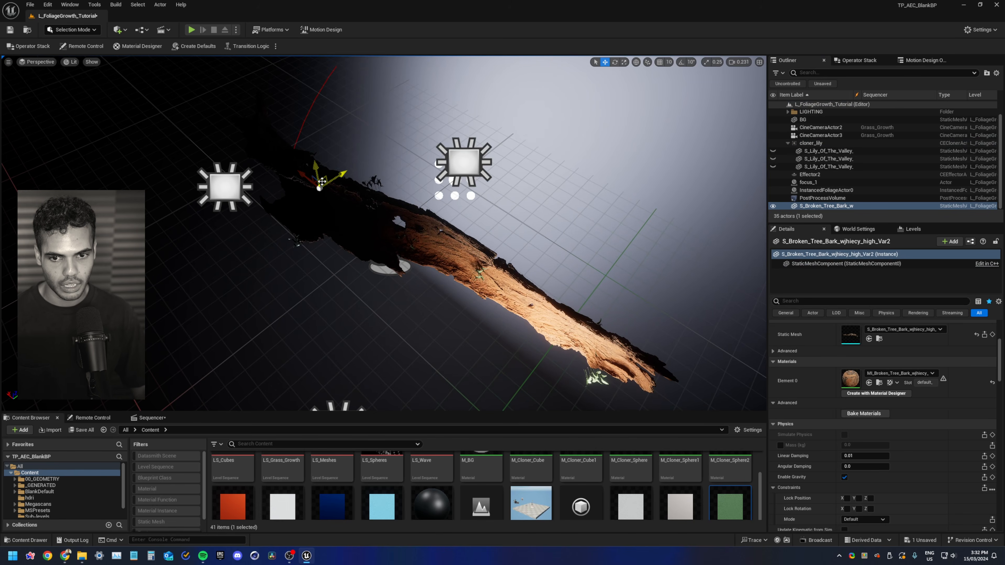
left_click_drag(330, 205, 166, 190, "alt")
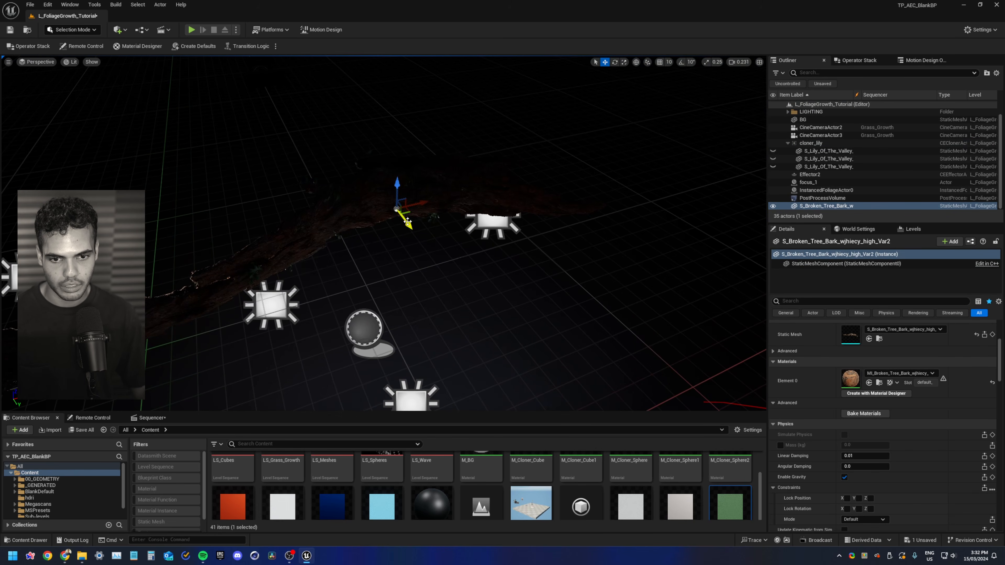
left_click_drag(409, 214, 559, 247, "alt")
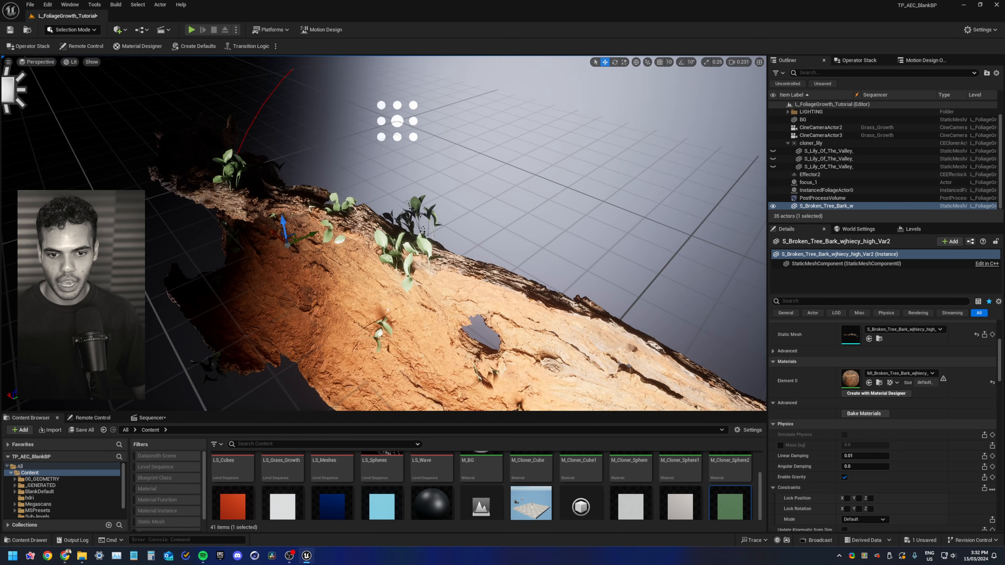
right_click_drag(422, 234, 499, 241)
scroll(488, 183, "down", 4)
mouse_move(488, 183)
right_mouse_down()
mouse_move(543, 194)
mouse_move(510, 206)
mouse_move(488, 183)
right_mouse_up()
left_click_drag(487, 164, 605, 151, "alt")
left_click_drag(416, 199, 230, 198, "alt")
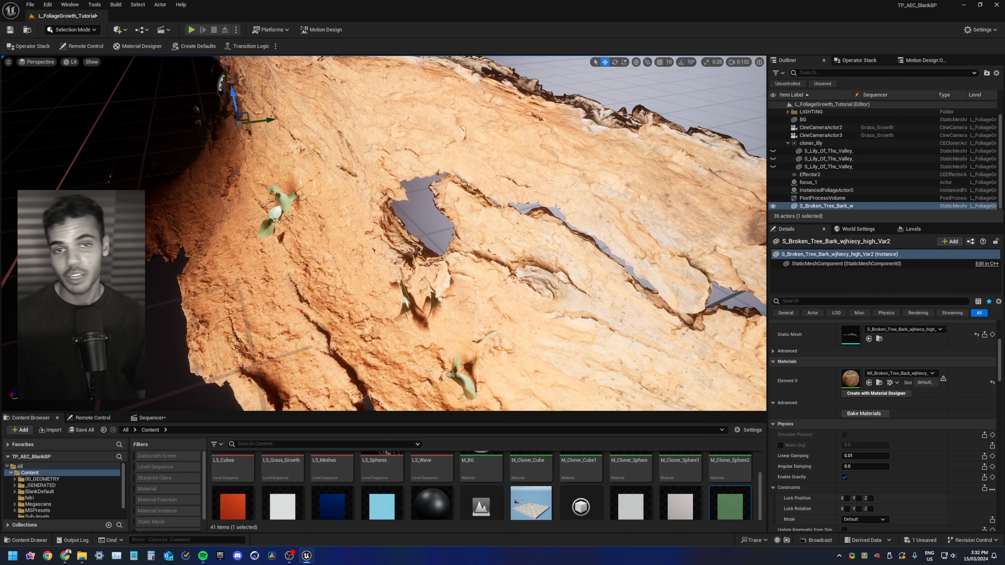
key("d")
right_click_drag(364, 171, 364, 171)
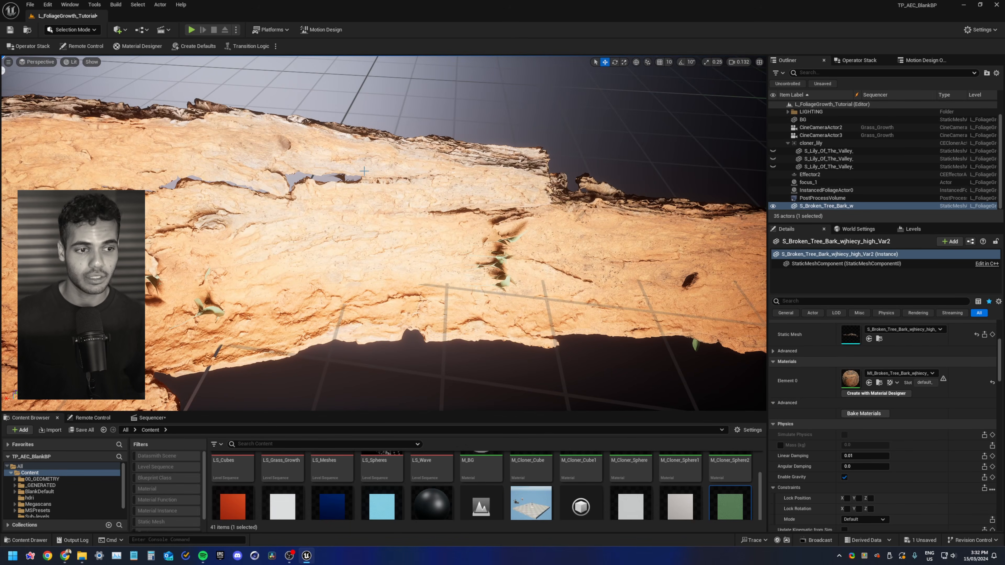
Rename the Effector2 actor to effector_base_rotation
left_click(827, 176)
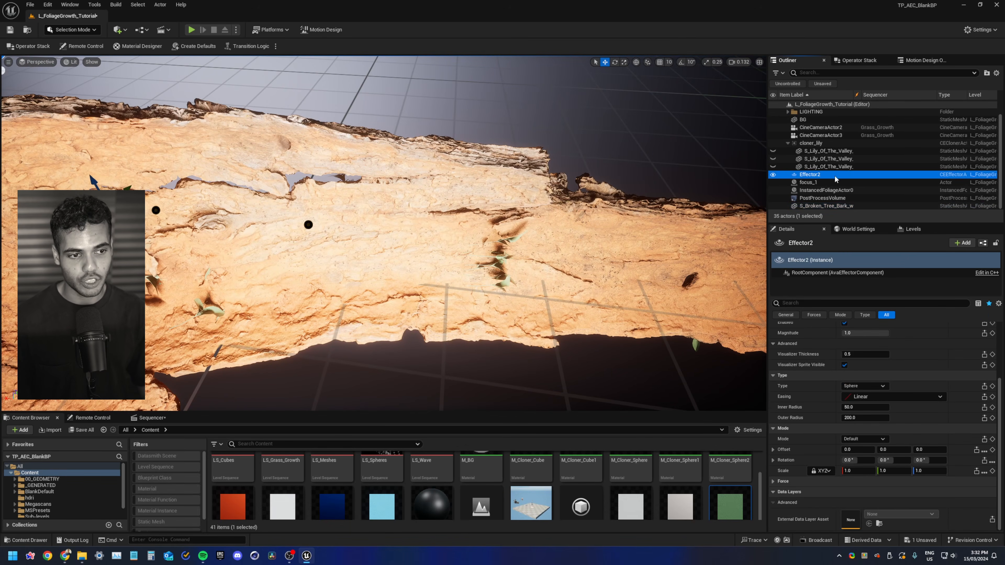
left_click(829, 144)
scroll(811, 401, "down", 3)
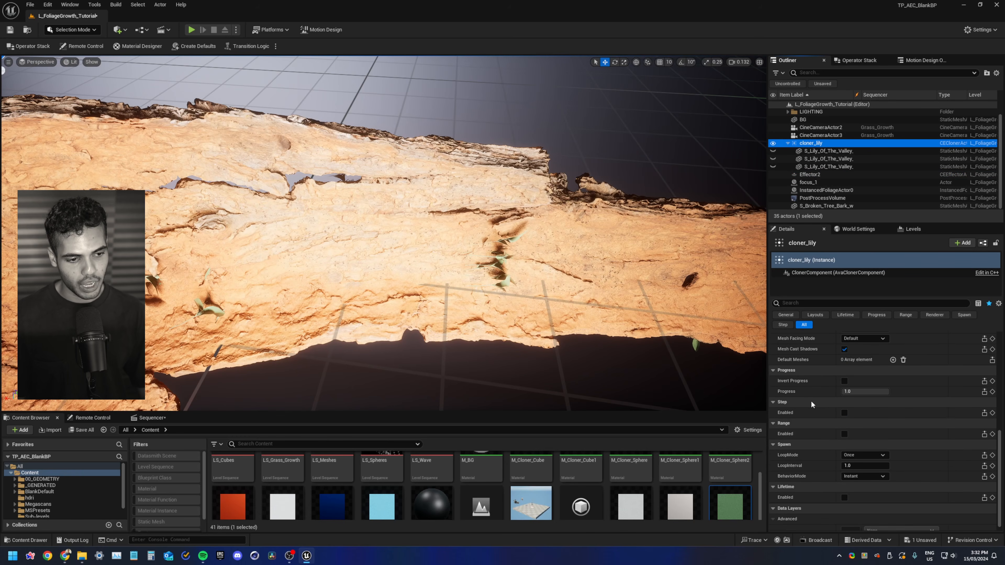
scroll(812, 397, "up", 3)
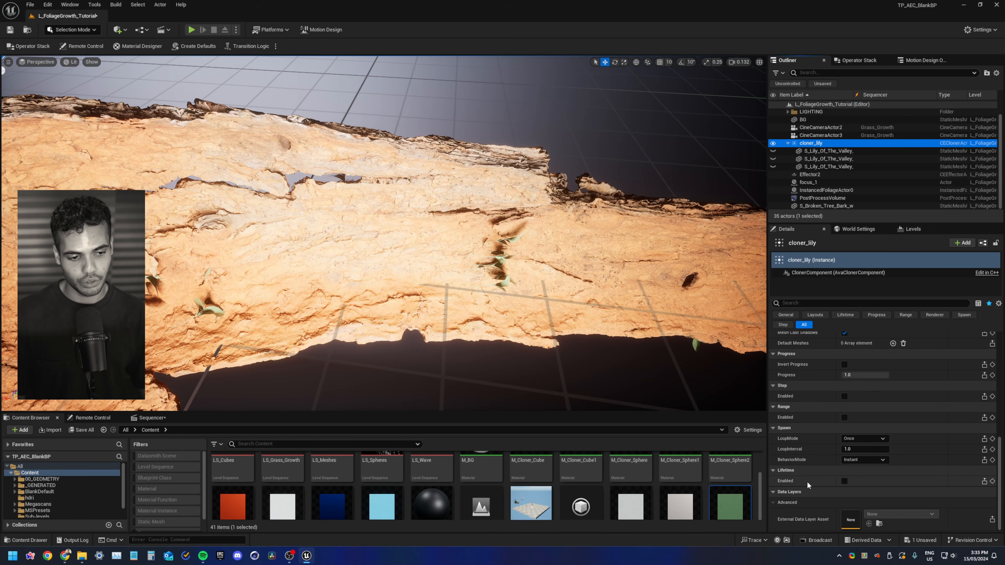
scroll(810, 470, "up", 5)
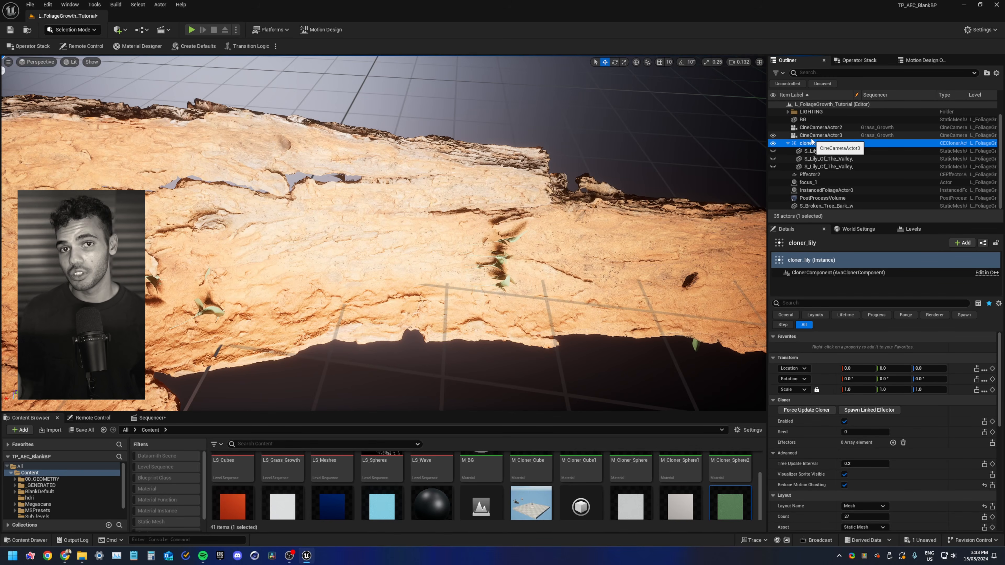
left_click(789, 143)
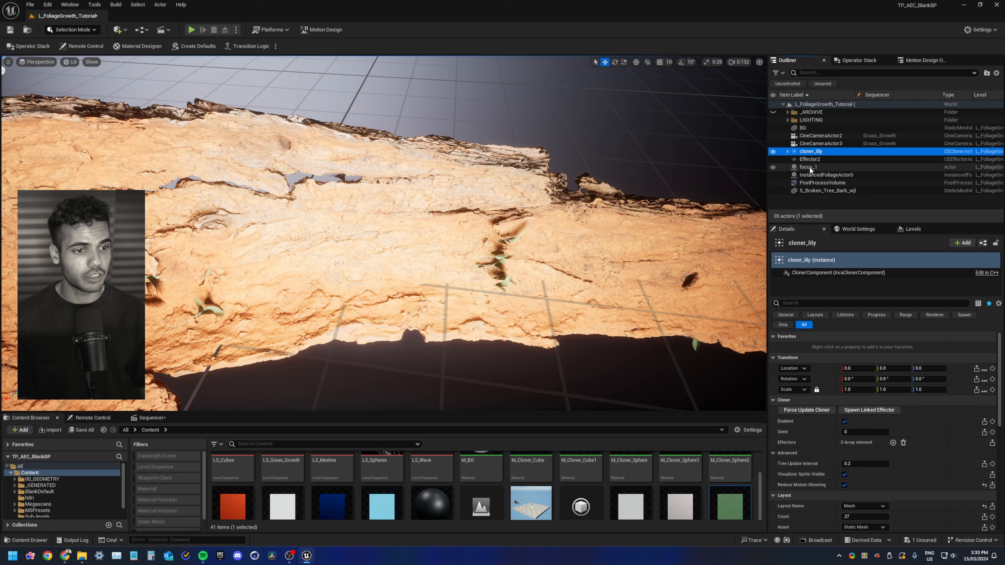
left_click(813, 158)
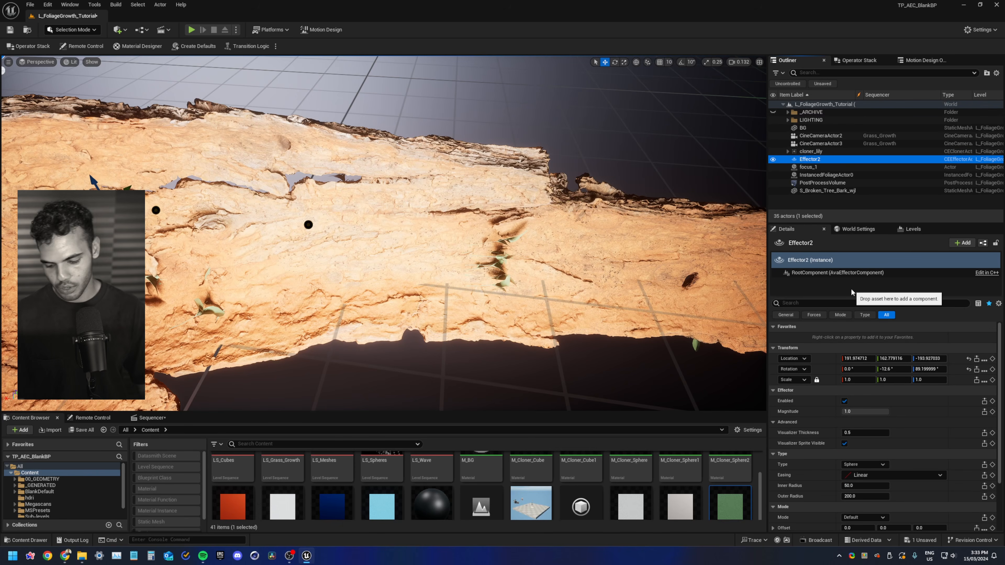
key("F2")
type("effector")
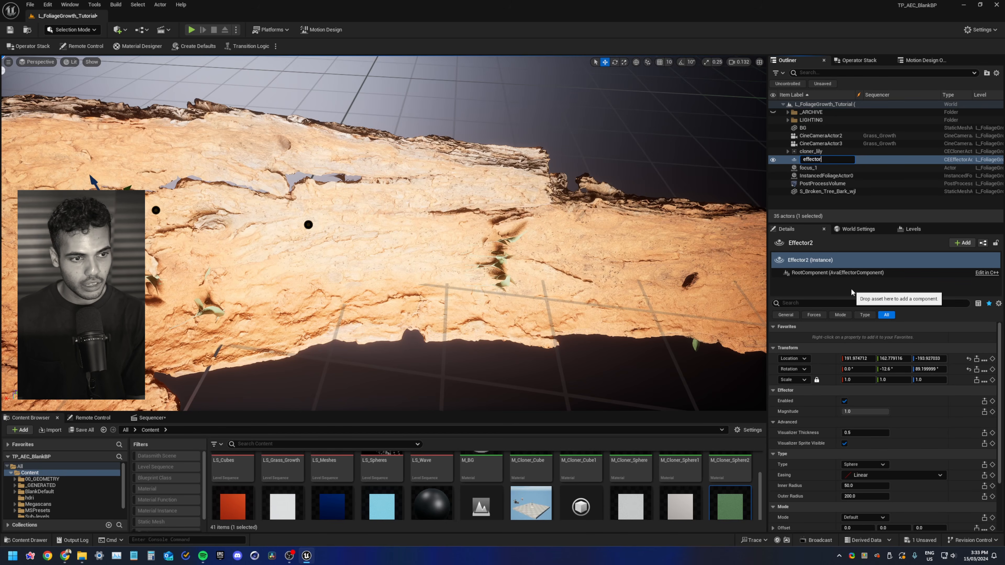
type("_base_ro")
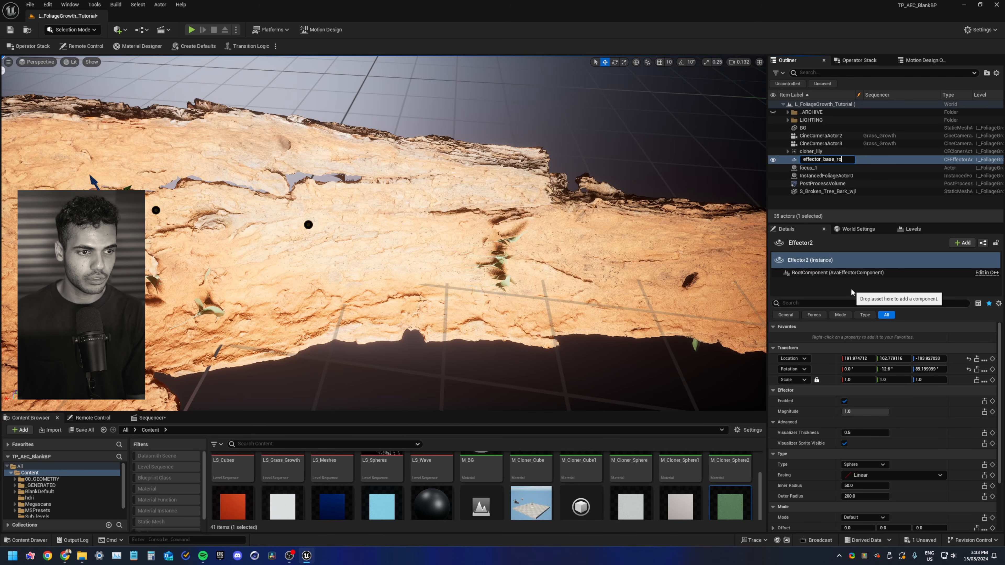
type("tation")
key("Return")
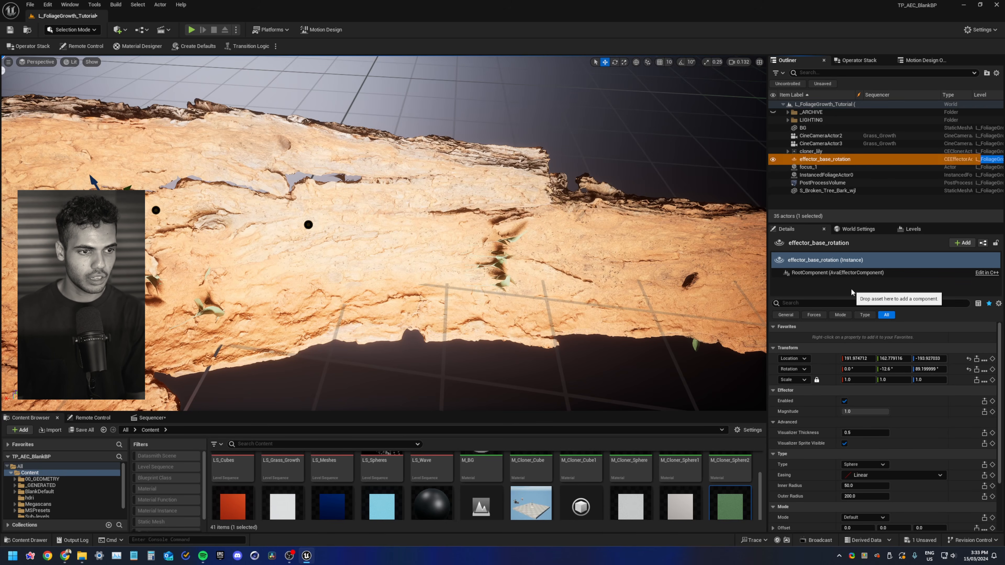
key("F2")
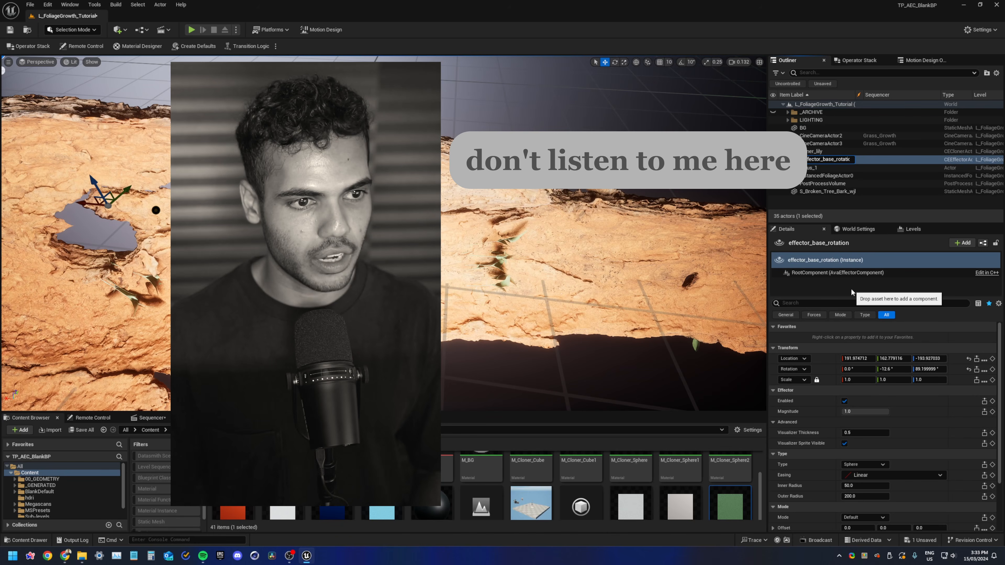
key("Right")
key("Right")
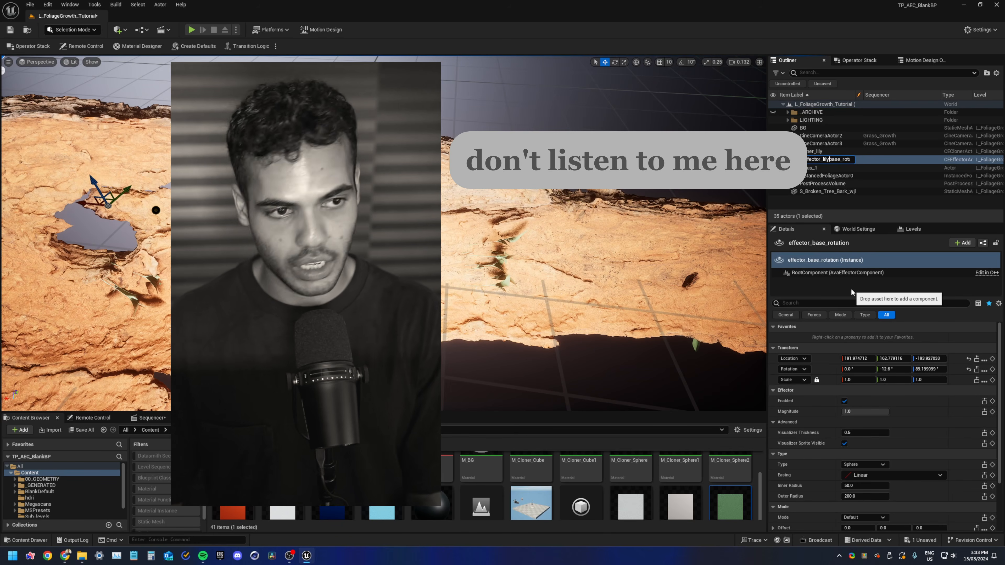
key("Return")
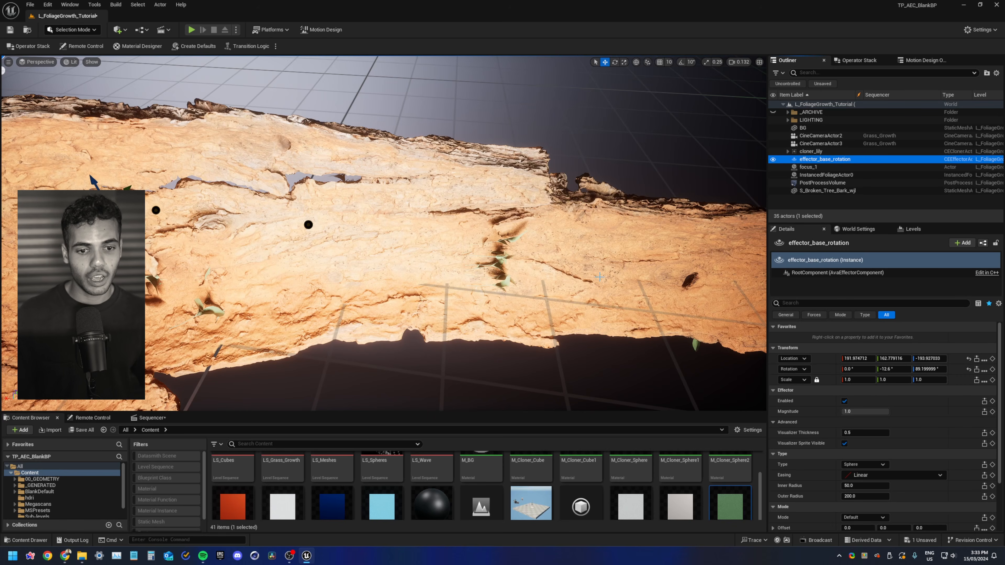
Add effector_base_rotation to cloner_lily's effectors list
right_click_drag(63, 85, 63, 119)
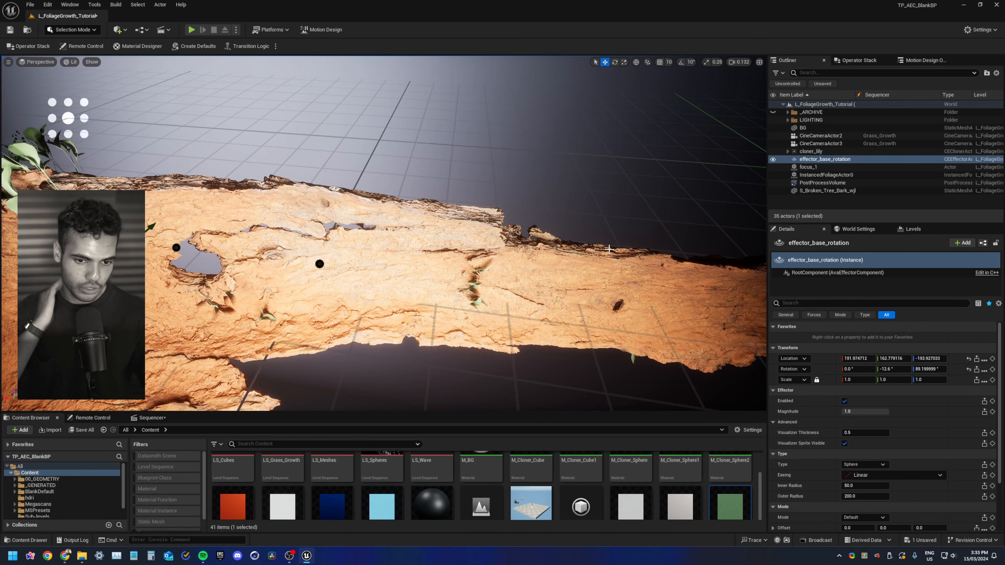
left_click(815, 151)
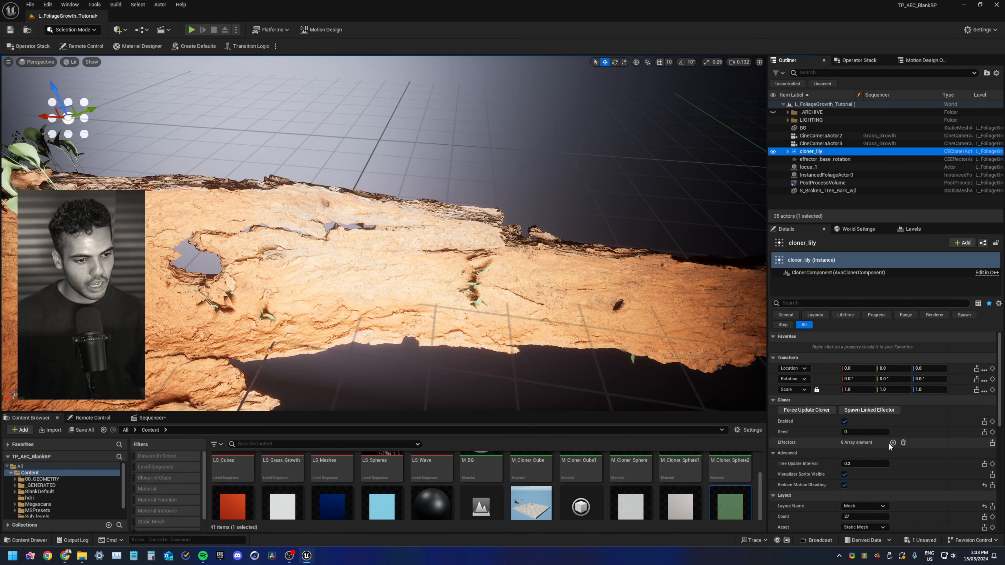
left_click(893, 443)
left_click(876, 453)
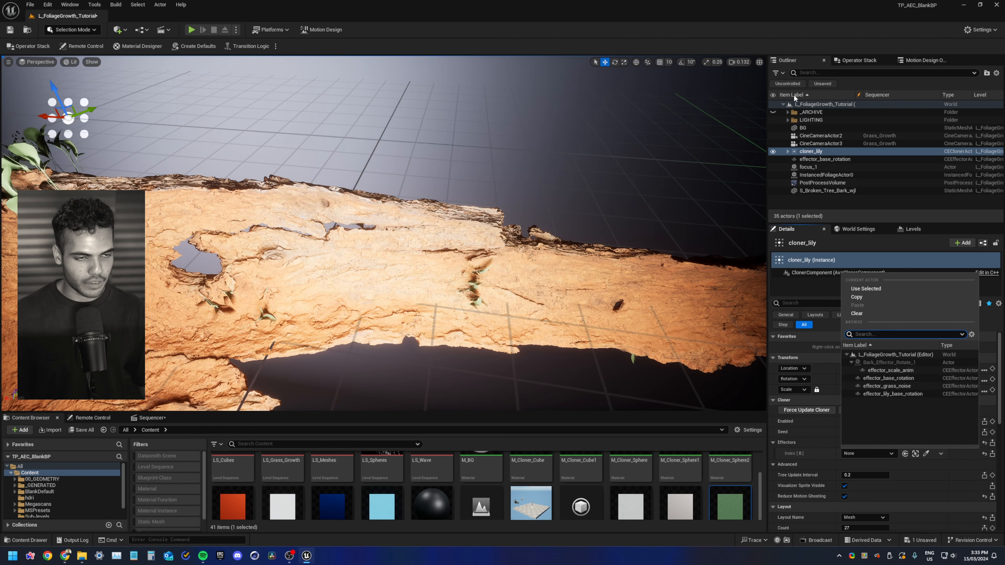
left_click(895, 379)
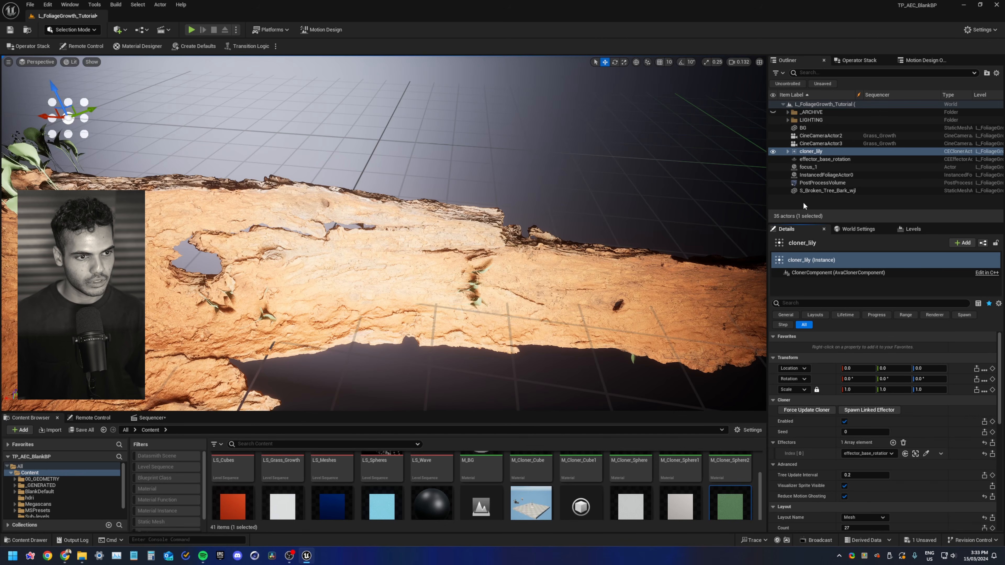
Focus on effector_base_rotation and try adjusting its mode rotation, then reset the rotation
left_click(812, 159)
key("f")
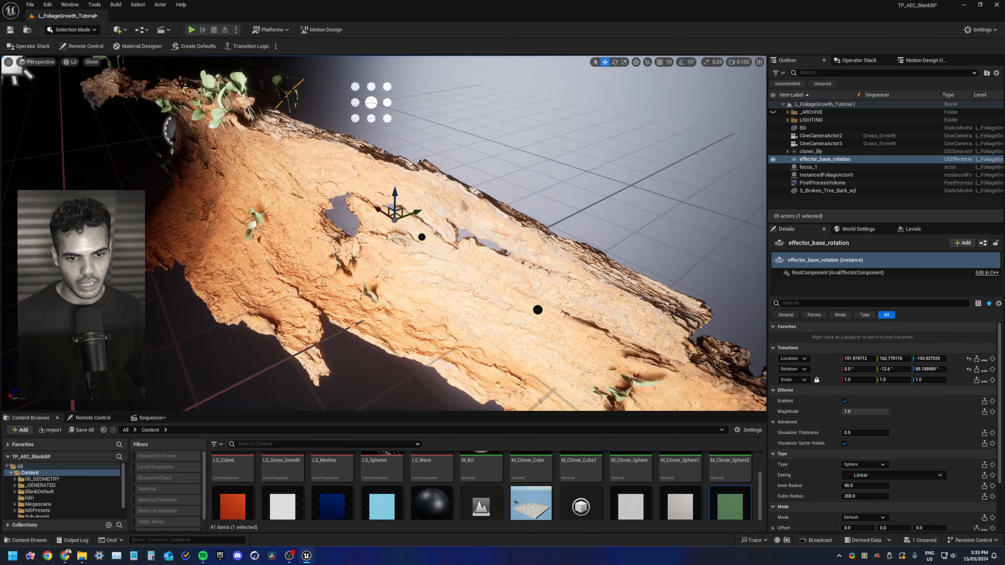
scroll(832, 432, "down", 1)
scroll(833, 432, "down", 3)
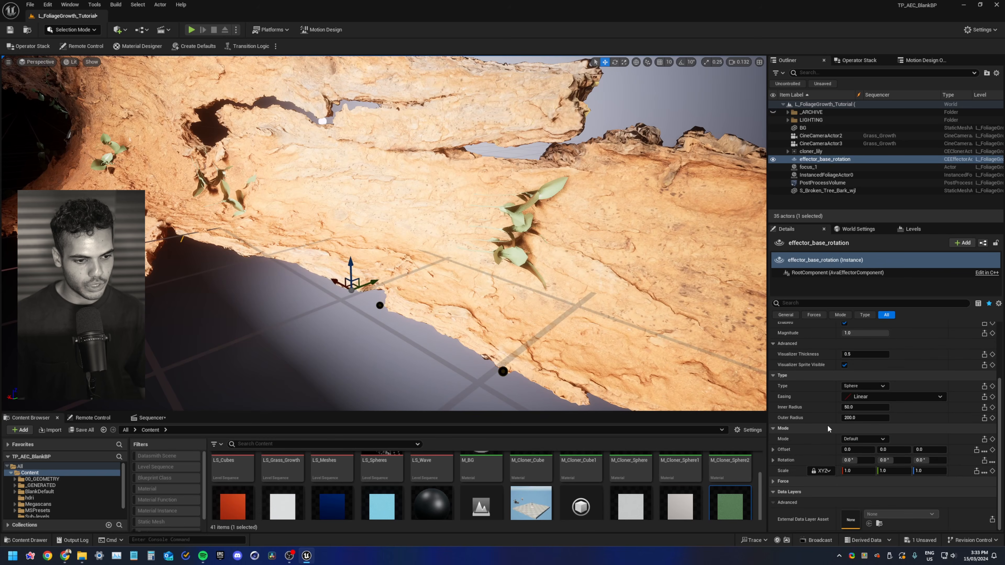
mouse_move(855, 458)
left_mouse_down()
mouse_move(887, 459)
mouse_move(853, 459)
left_mouse_up()
left_click_drag(894, 460, 915, 461)
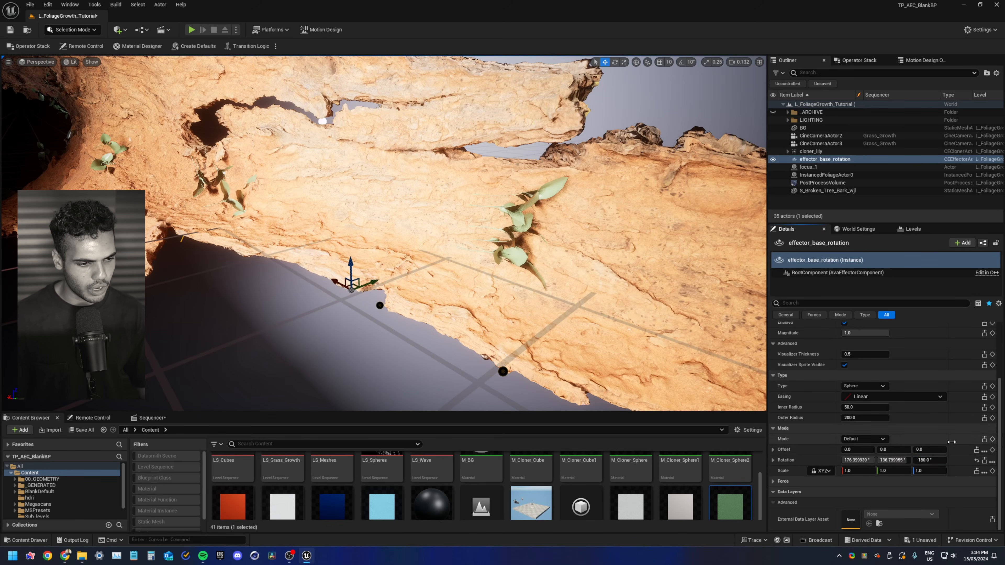
left_click(977, 460)
Check cloner_lily's effector assignment and reselect effector_base_rotation
left_click(812, 152)
left_click(825, 159)
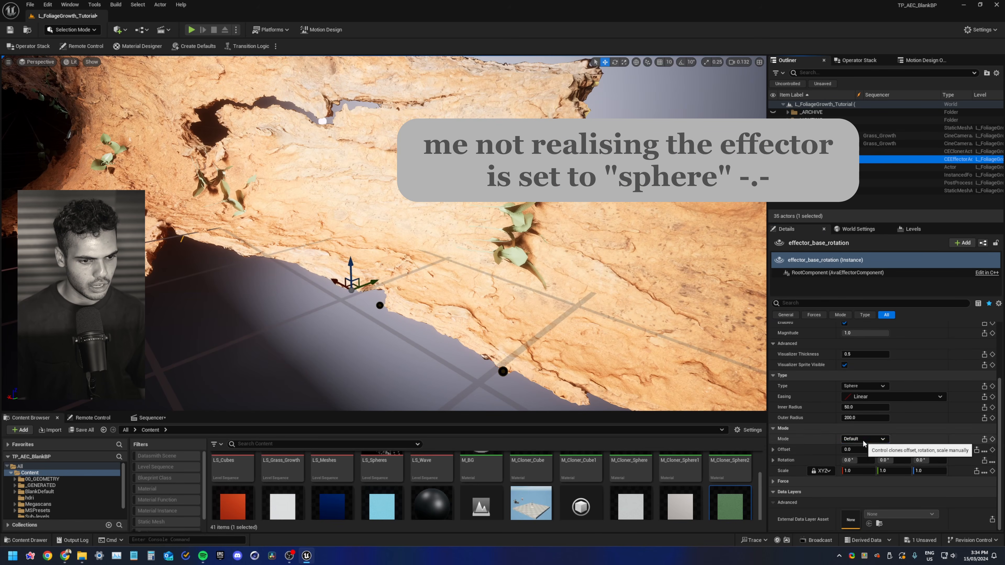
left_click(872, 461)
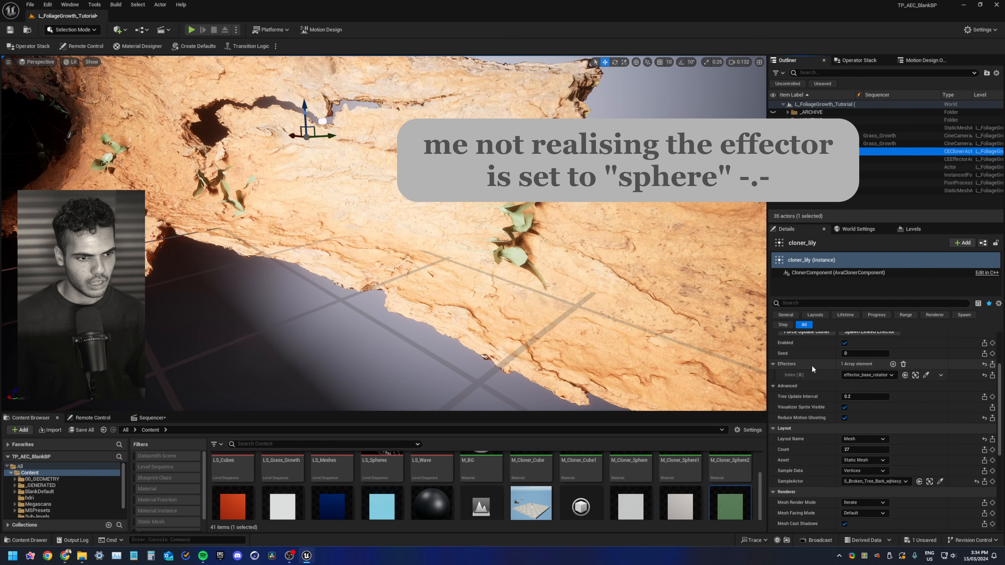
scroll(867, 471, "up", 1)
scroll(860, 477, "up", 4)
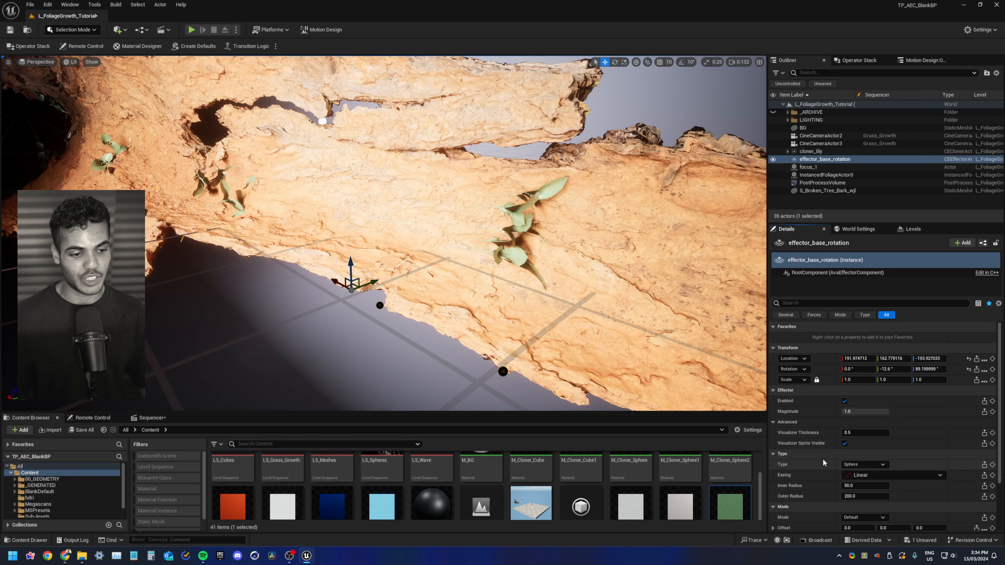
Move effector_base_rotation onto the bark and set its type to Unbound
key("s")
right_click_drag(318, 211, 333, 246)
scroll(317, 210, "up", 4)
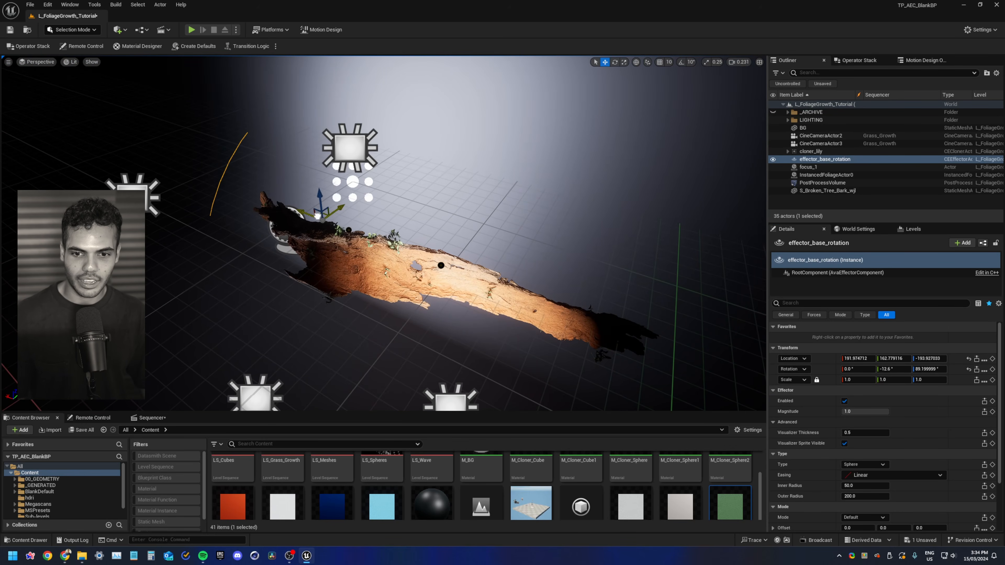
left_click_drag(317, 215, 391, 259)
left_click(863, 465)
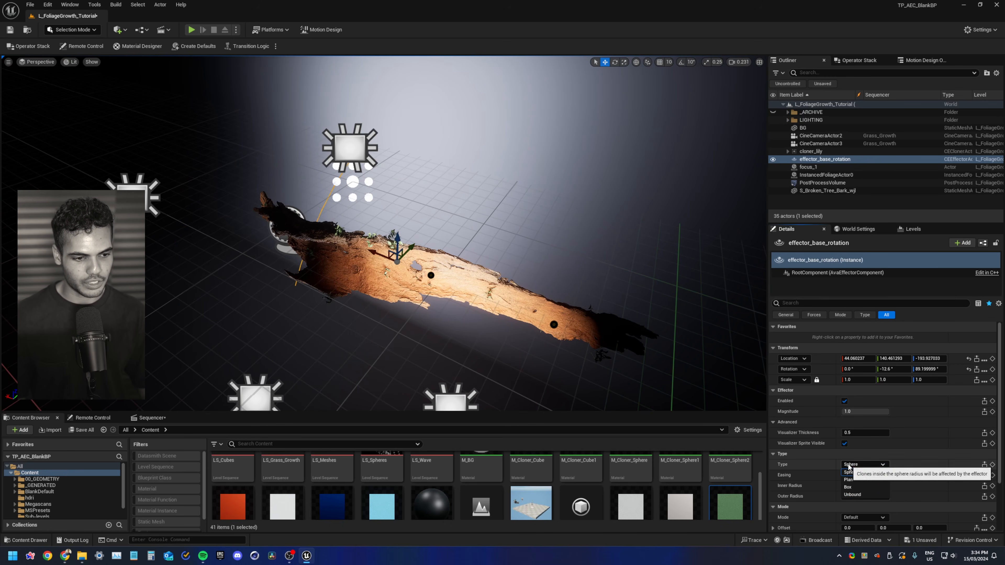
left_click(857, 477)
Set the effector's mode rotation to 0, -90, 0 degrees
key("w")
right_click_drag(396, 254, 395, 258)
scroll(841, 456, "down", 3)
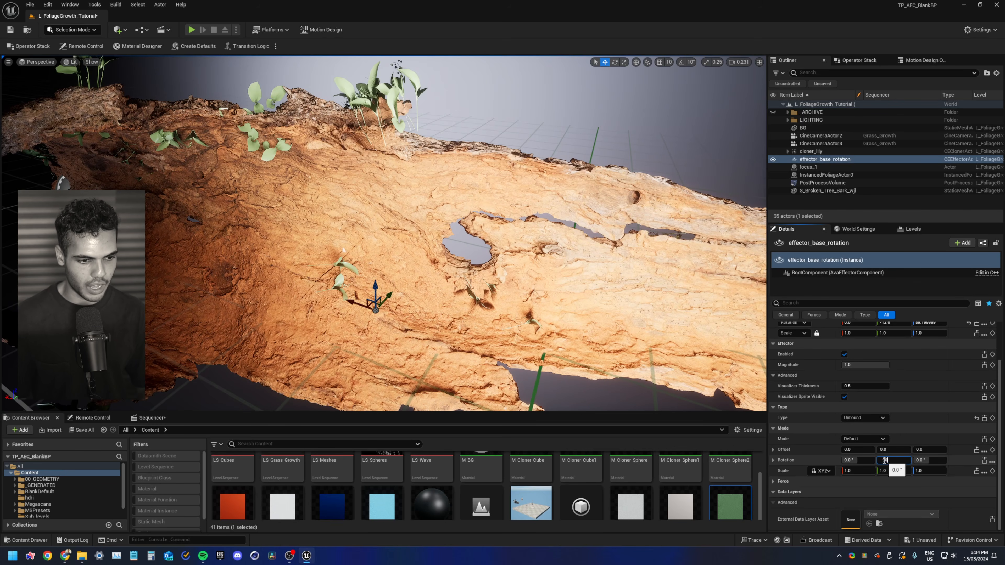
key("Return")
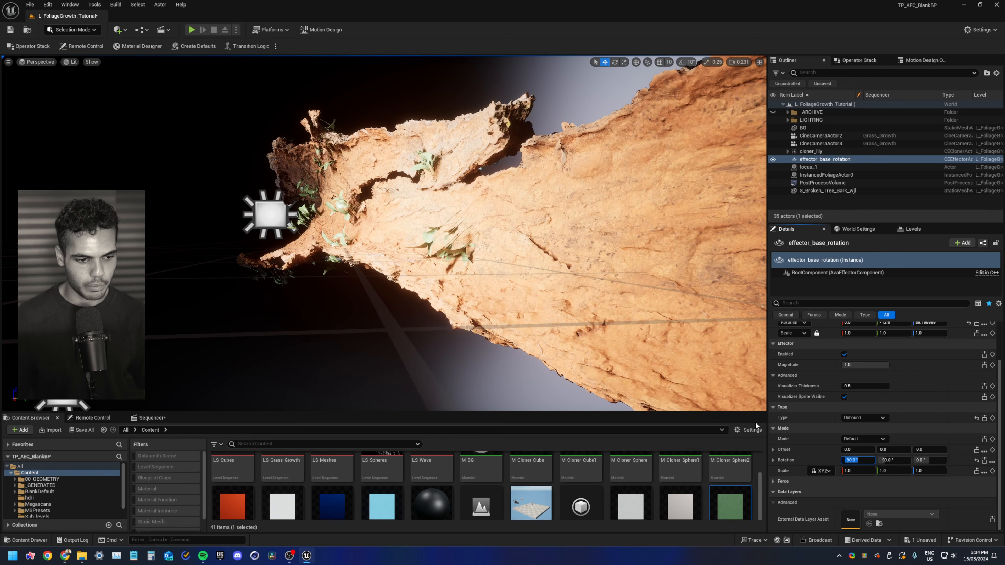
type("0")
key("Return")
Set the scale of the three Lily of the Valley source meshes under cloner_lily to 0.1 and save all
mouse_move(626, 370)
right_mouse_down()
mouse_move(594, 364)
mouse_move(625, 370)
right_mouse_up()
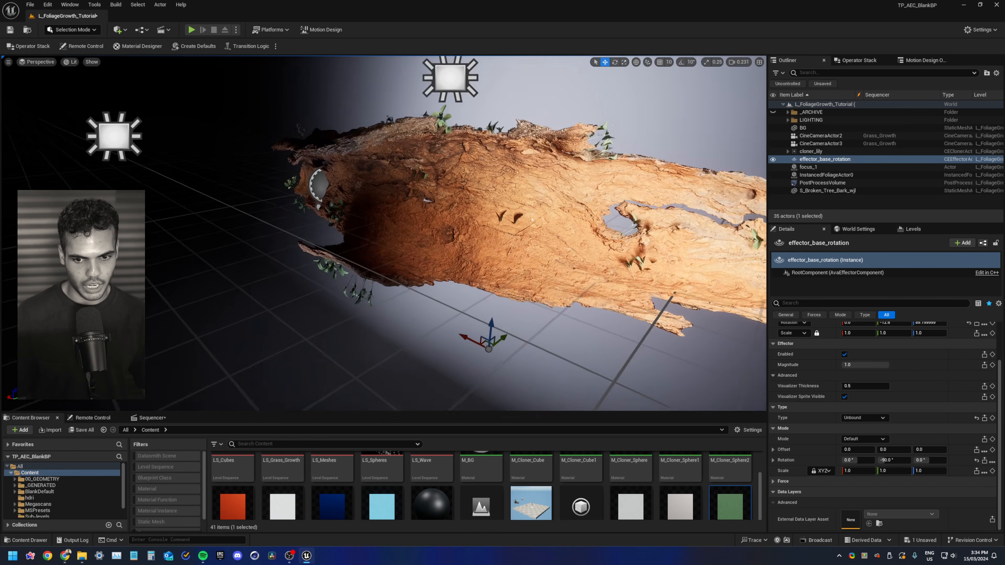
right_click_drag(384, 233, 717, 246)
scroll(422, 180, "down", 8)
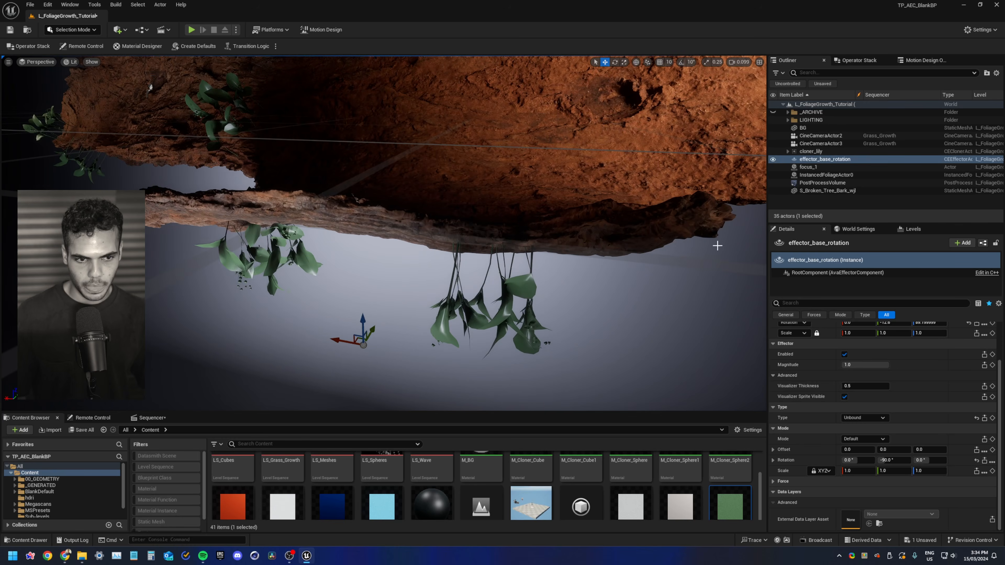
left_click(788, 151)
left_click(828, 159)
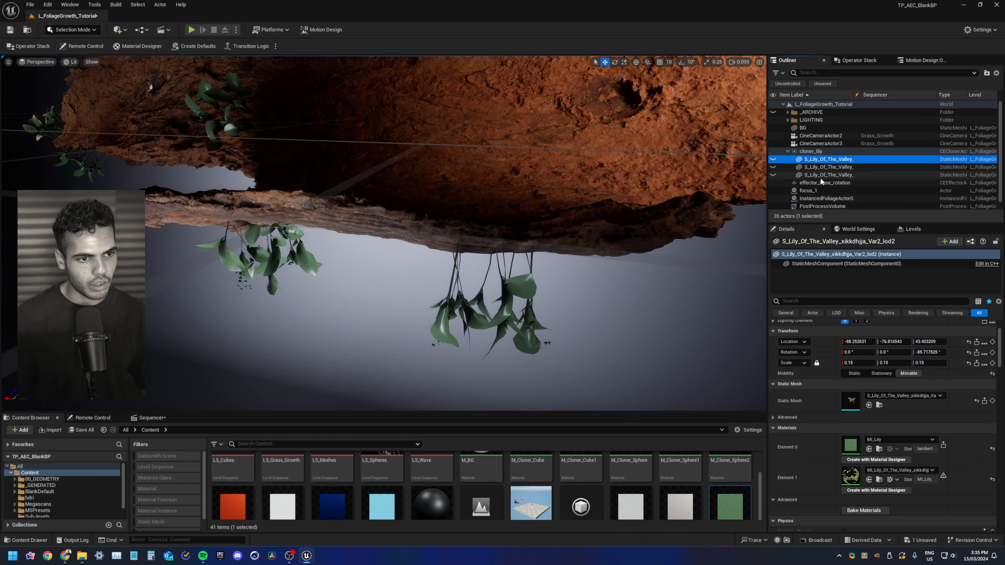
left_click(827, 175, "shift")
left_click(859, 313)
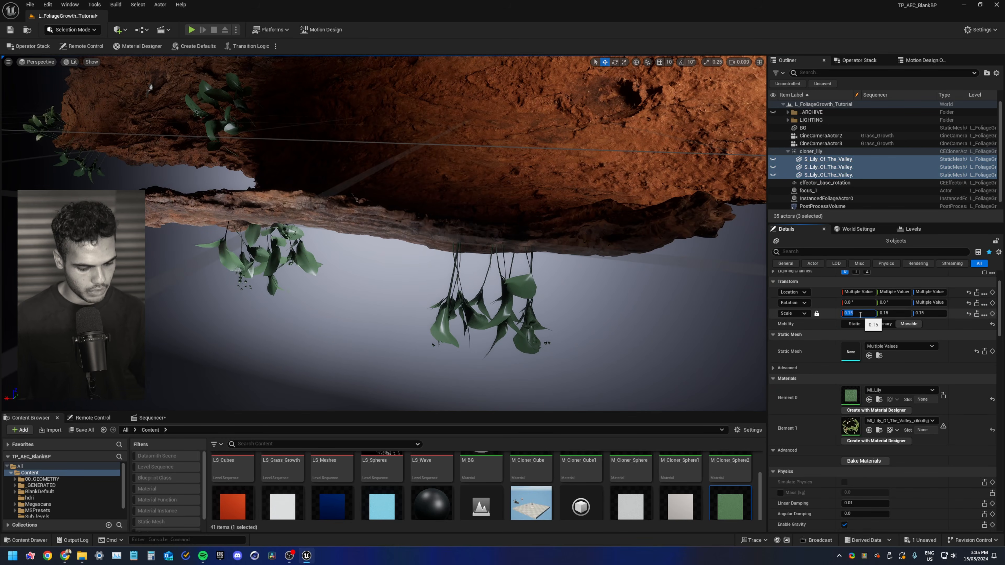
right_click_drag(351, 186, 641, 285)
key("ctrl+shift+s")
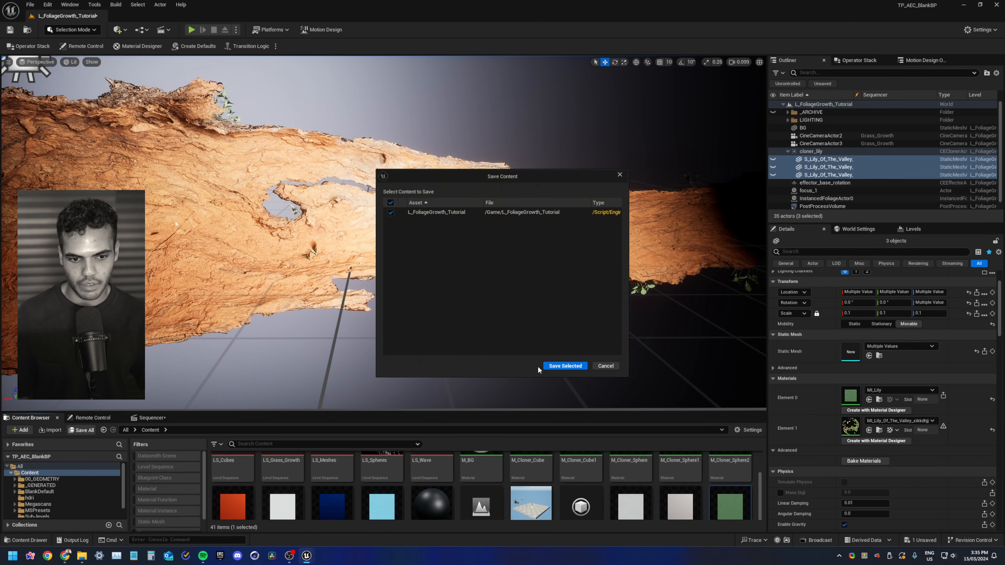
left_click(554, 364)
Raise cloner_lily's layout count to 7500
scroll(825, 404, "down", 3)
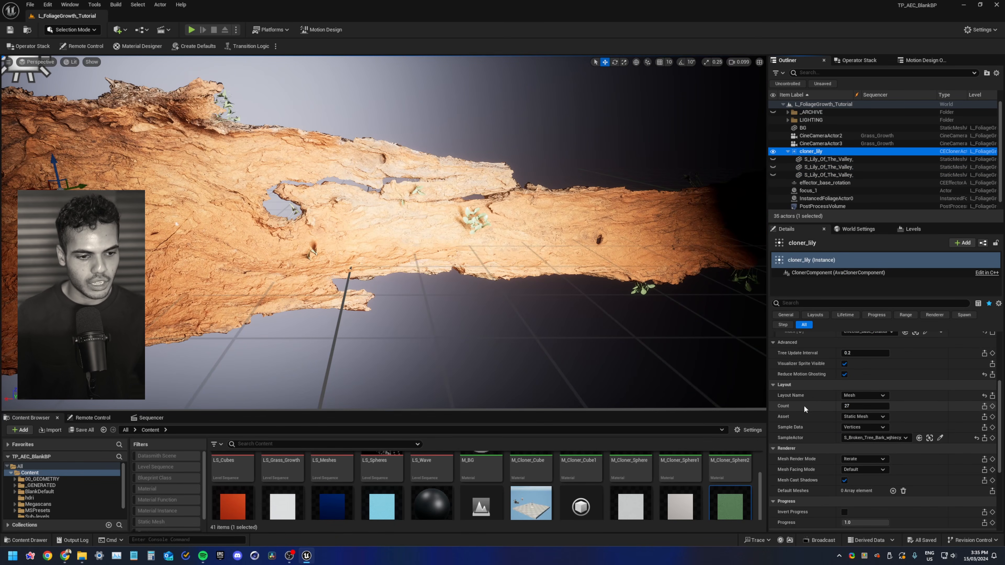
left_click(865, 407)
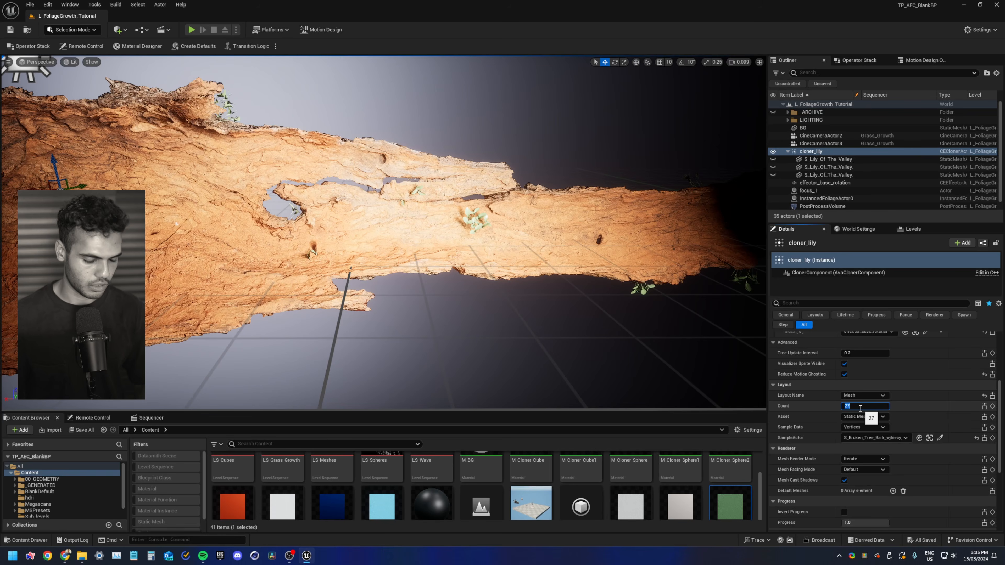
key("Return")
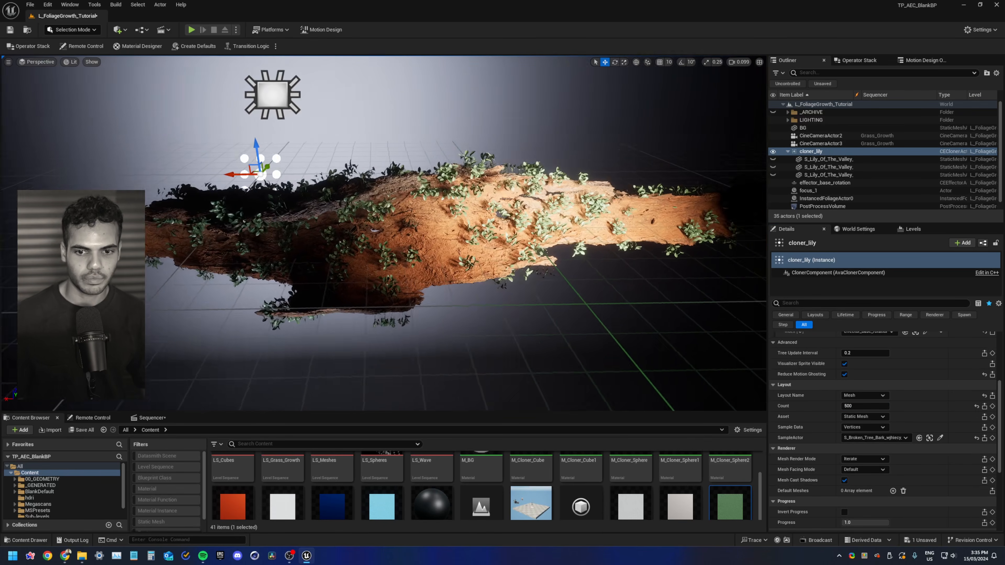
right_click_drag(428, 190, 407, 189)
left_click(876, 406)
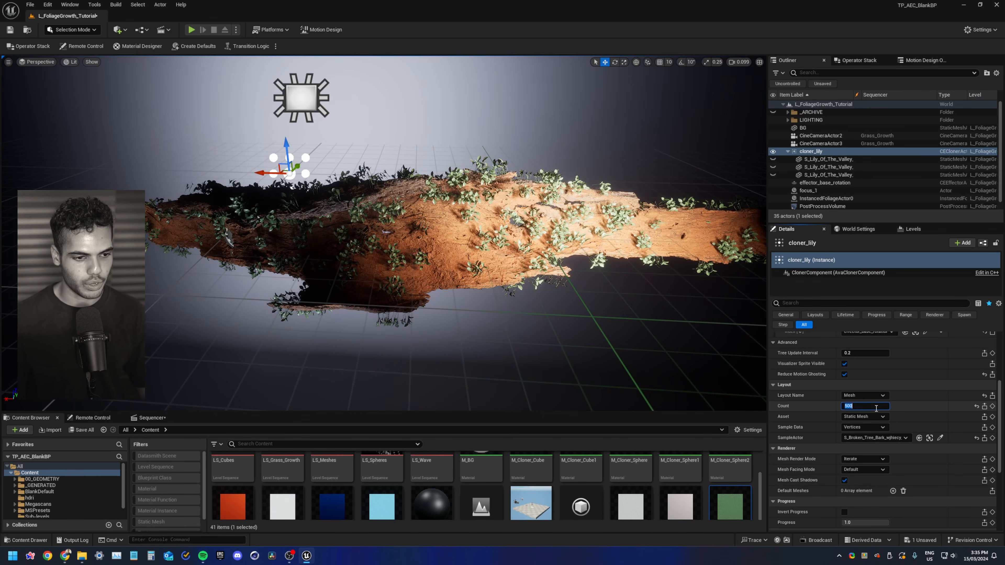
type("5000")
key("Return")
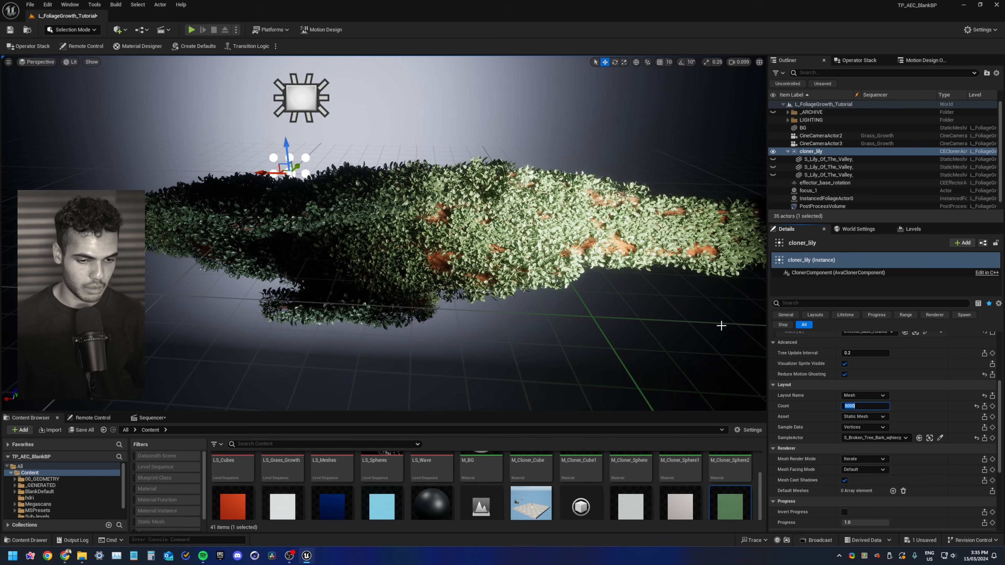
type("7500")
key("Return")
Enable the Range option on cloner_lily
right_click_drag(500, 306, 415, 299)
key("d")
scroll(499, 306, "up", 2)
right_click_drag(528, 246, 530, 247)
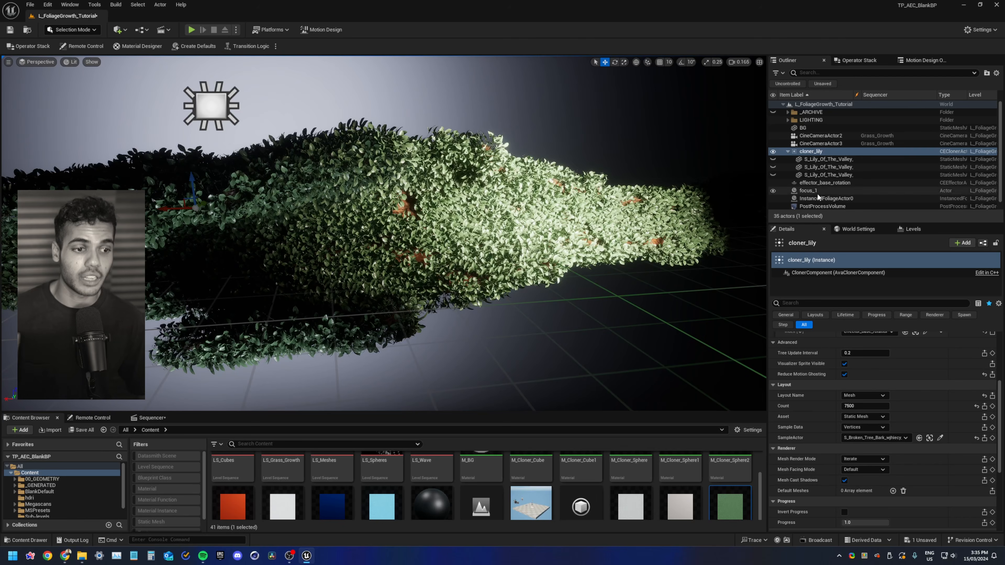
left_click(789, 152)
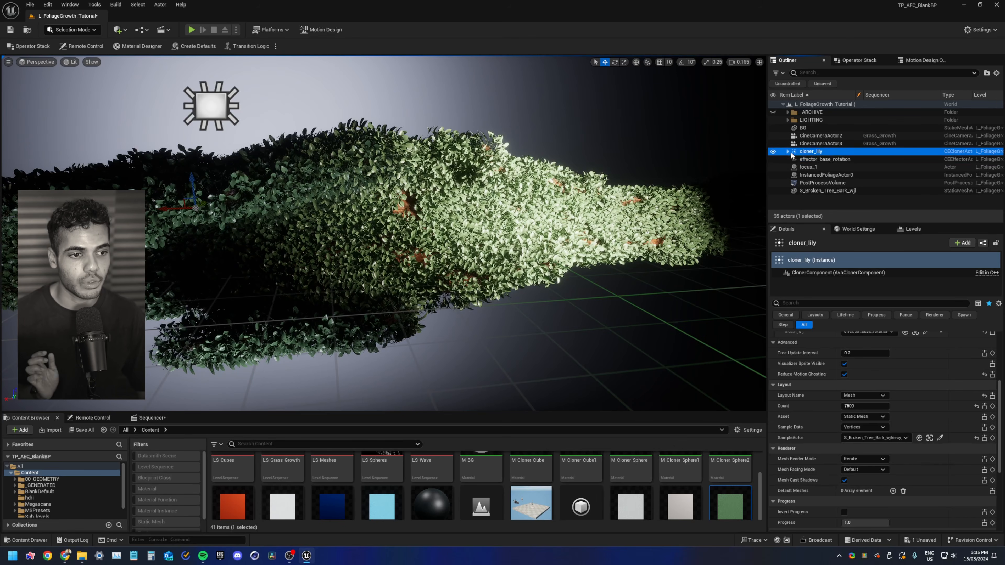
left_click(826, 159)
left_click(826, 152)
scroll(841, 427, "down", 10)
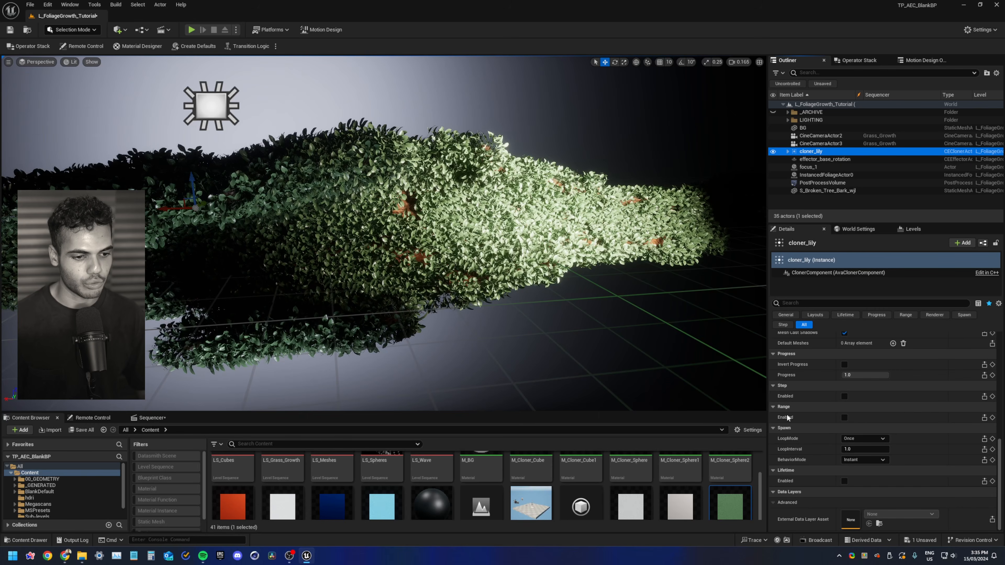
left_click(845, 417)
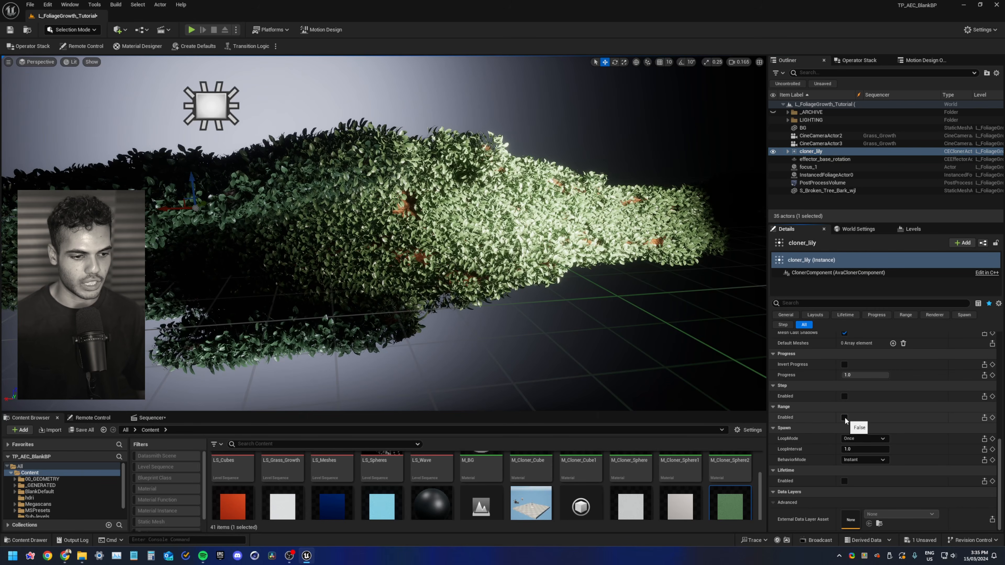
Set the range ScaleMax to 1.2 and RotationMax to 60 degrees on all three axes
scroll(803, 420, "down", 3)
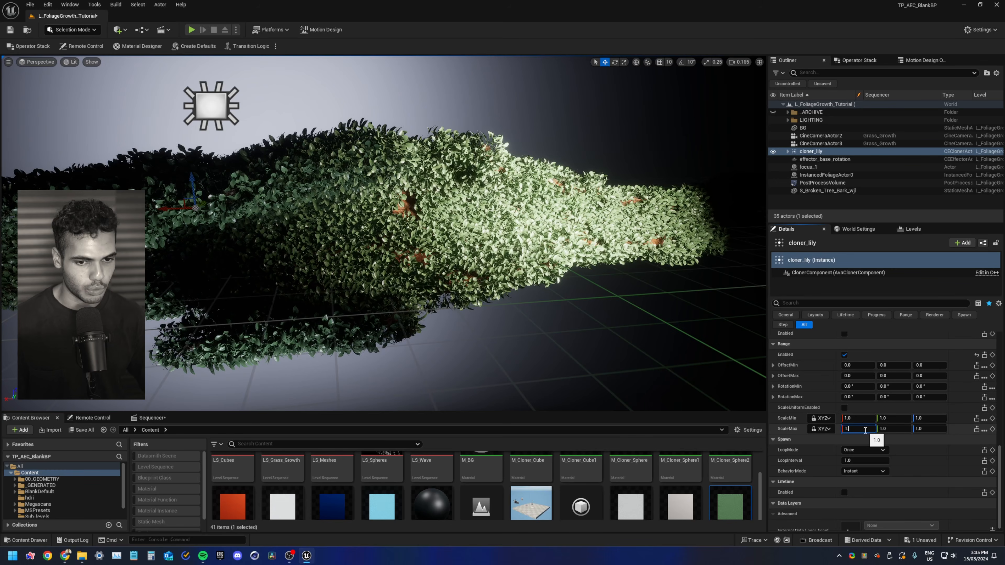
type(".5")
key("Return")
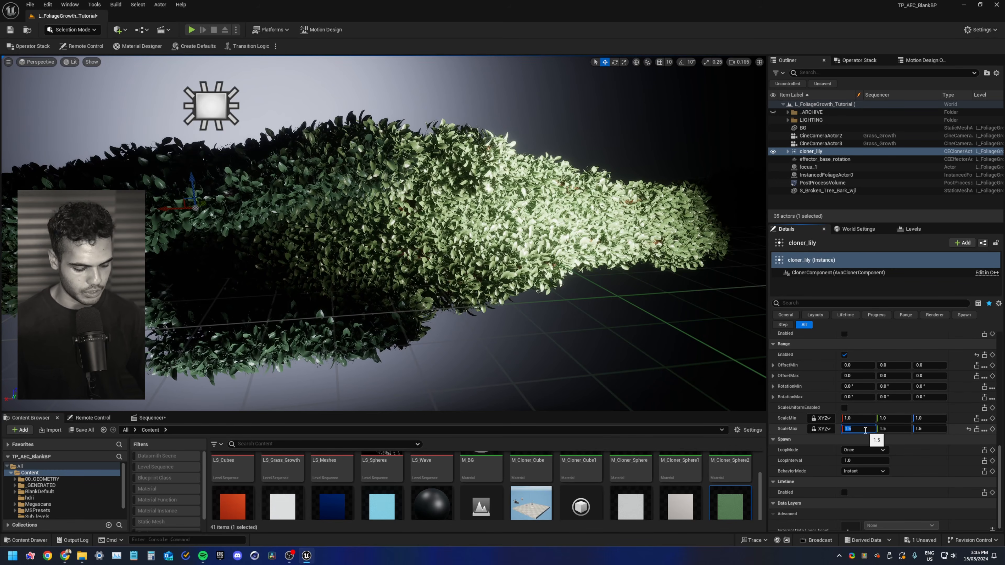
type("1.2")
key("Return")
left_click(866, 396)
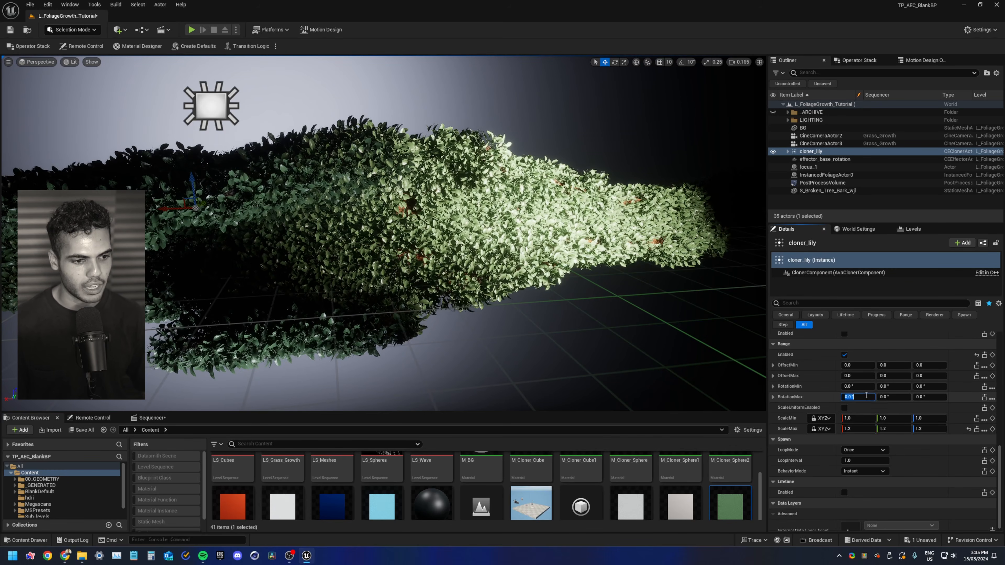
type("60")
key("Tab")
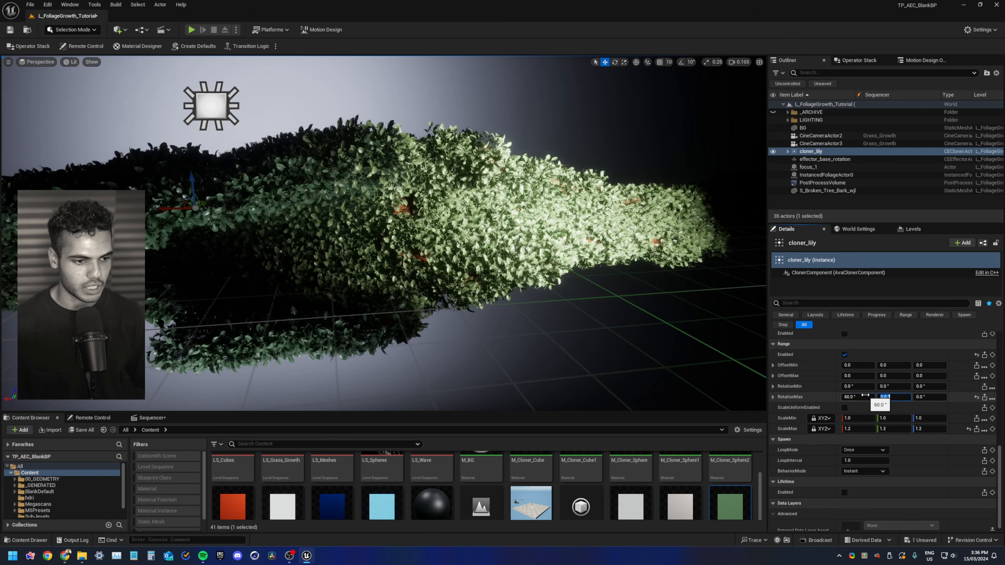
type("60")
key("Tab")
type("60")
key("Return")
Orbit around the bark to inspect the randomized lily coverage
left_click_drag(511, 242, 423, 247, "alt")
right_click_drag(424, 248, 497, 240)
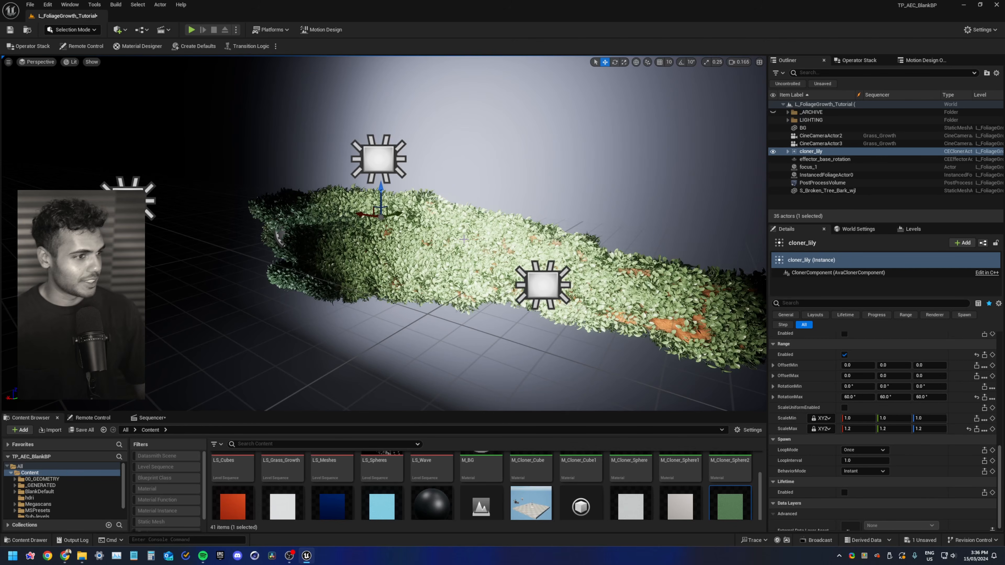
right_click_drag(473, 241, 495, 245)
key("Escape")
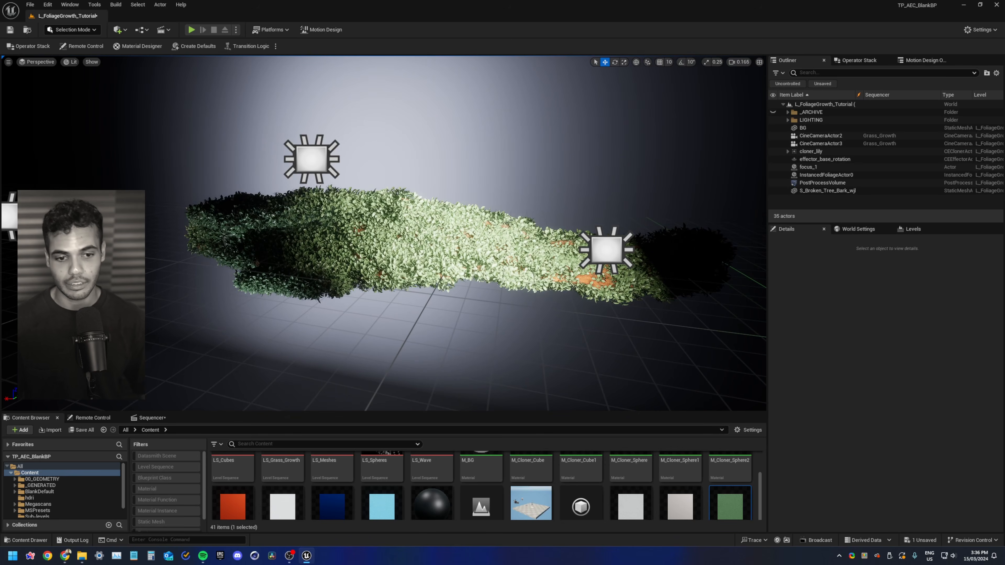
right_click_drag(495, 245, 512, 274)
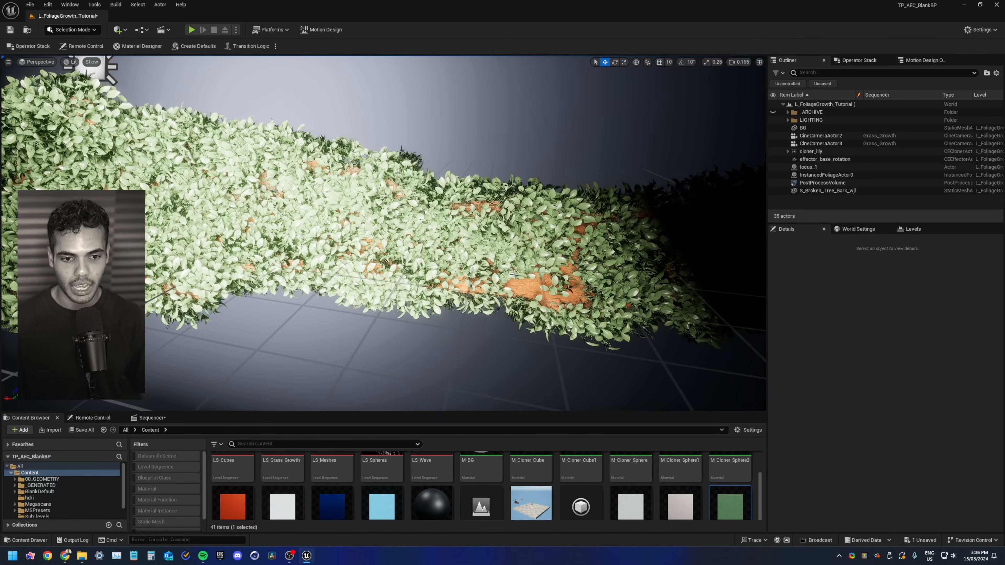
Open the bark mesh's material instance, enable its Albedo Controls, and set Saturation to 0.5
left_click(533, 284)
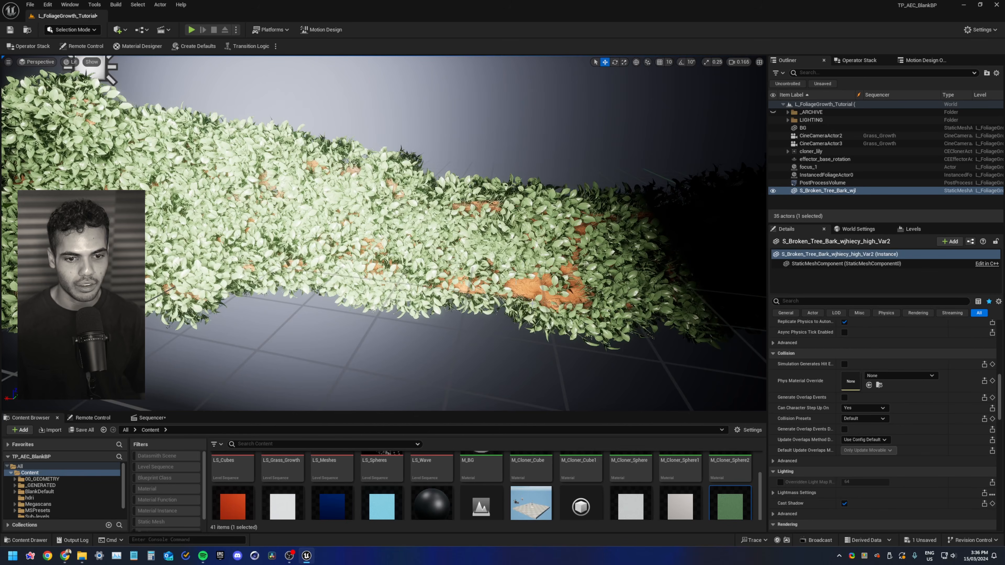
mouse_move(650, 308)
right_mouse_down()
mouse_move(629, 302)
mouse_move(639, 307)
right_mouse_up()
mouse_move(547, 277)
right_mouse_down()
mouse_move(554, 295)
mouse_move(547, 277)
right_mouse_up()
scroll(807, 459, "up", 8)
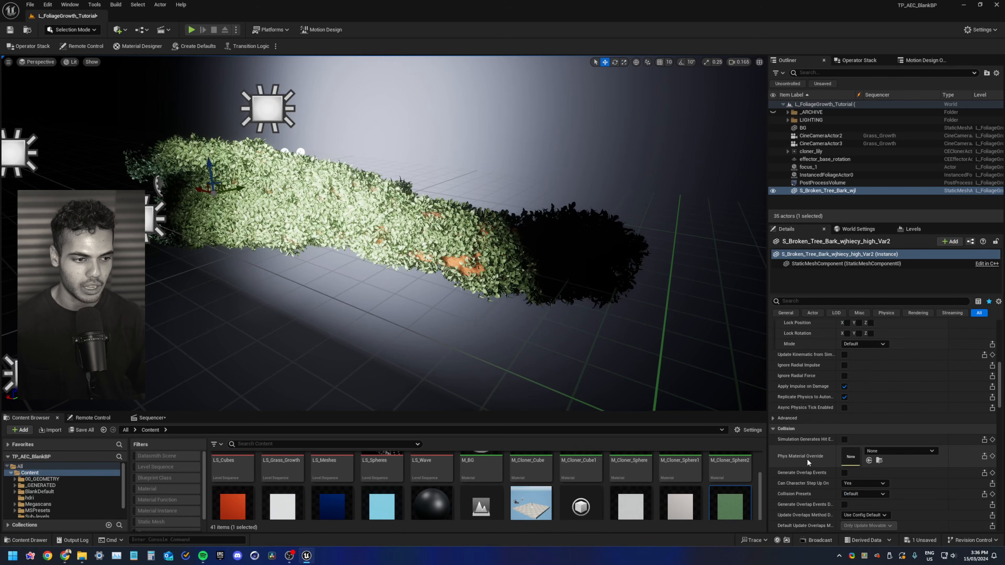
double_click(851, 408)
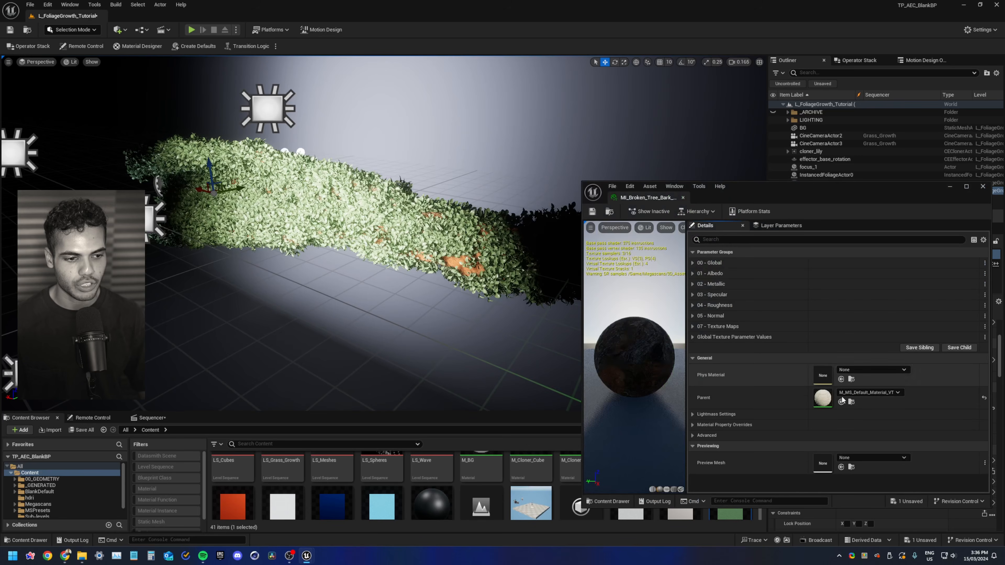
left_click(694, 275)
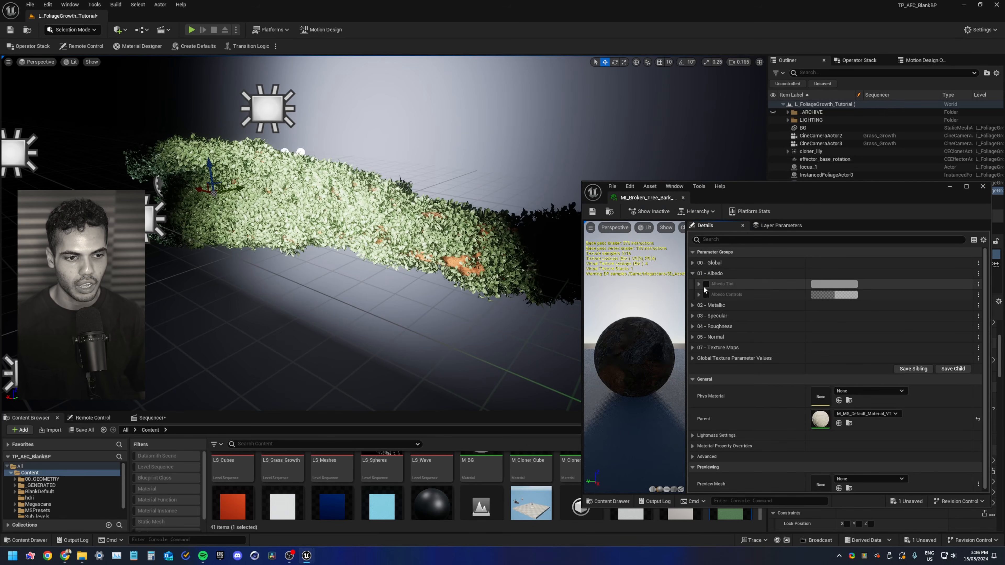
left_click(699, 293)
left_click(707, 295)
left_click(835, 305)
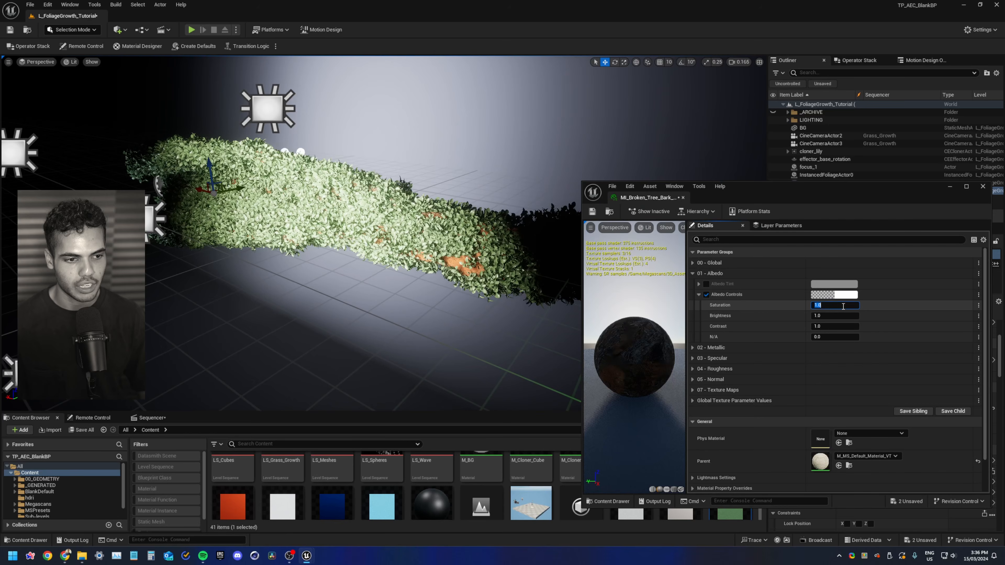
type(".5")
key("Return")
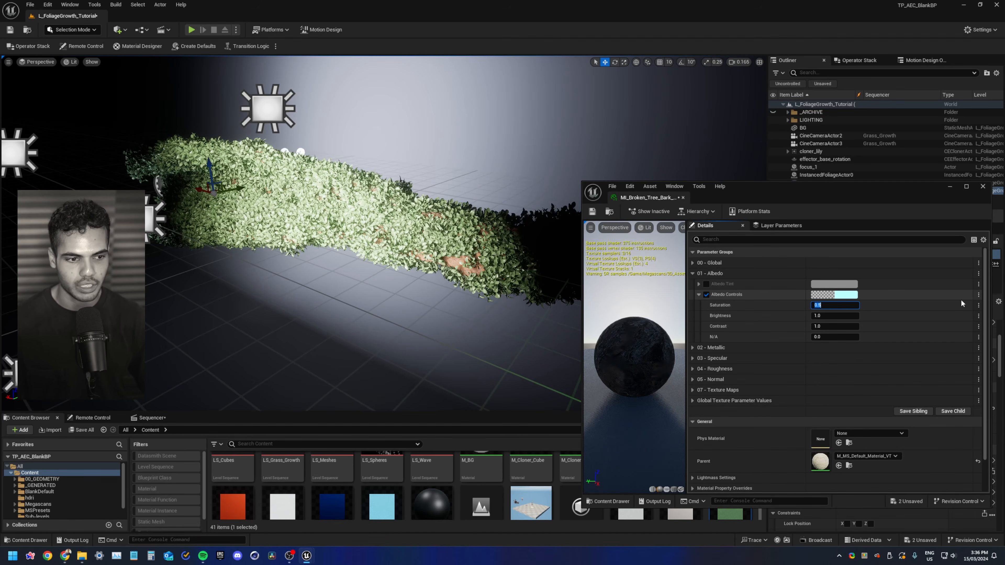
Raise the bark material's albedo Saturation to 0.75 and toggle Albedo Controls off and on to compare
right_click_drag(468, 293, 515, 295)
key("w")
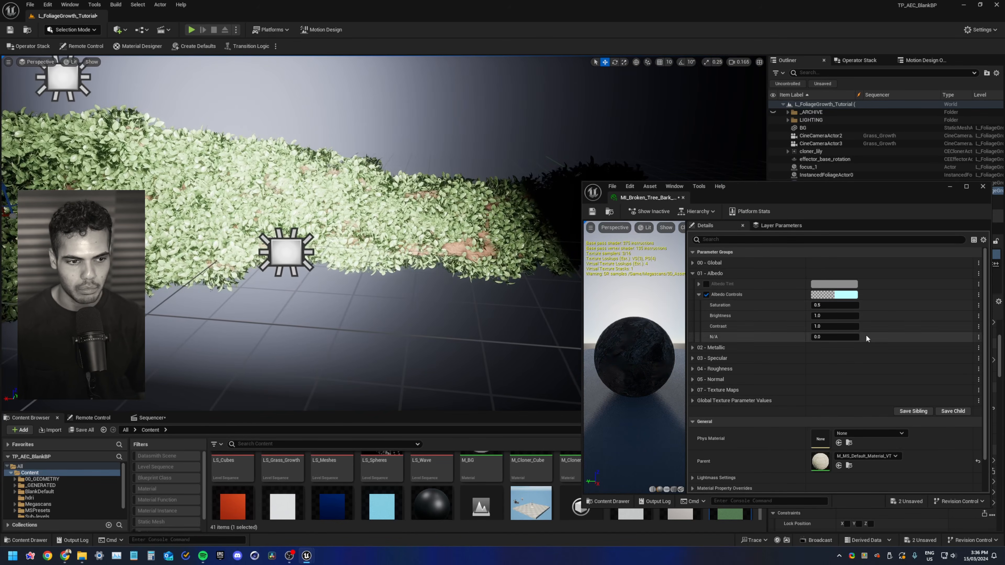
left_click(847, 308)
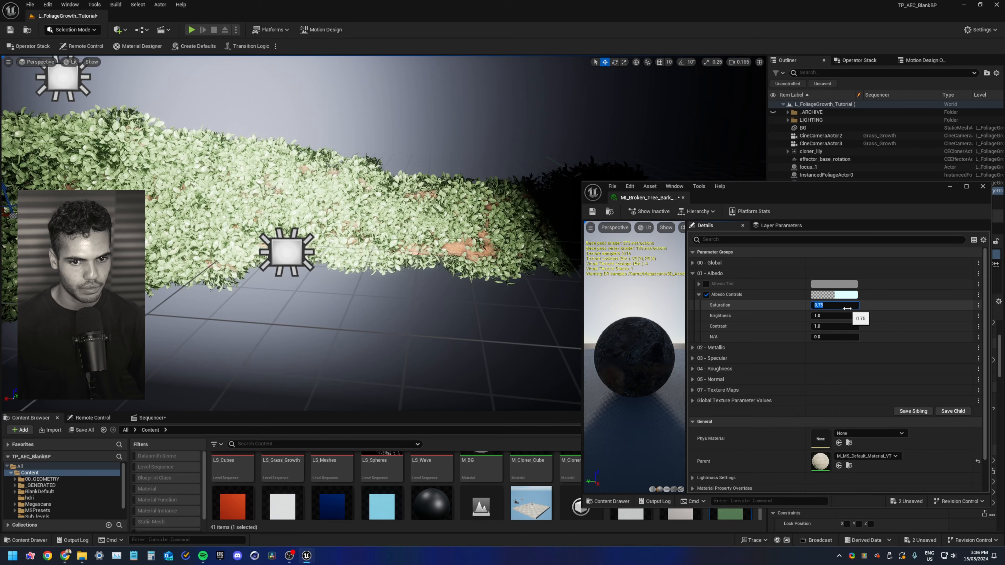
left_click(706, 296)
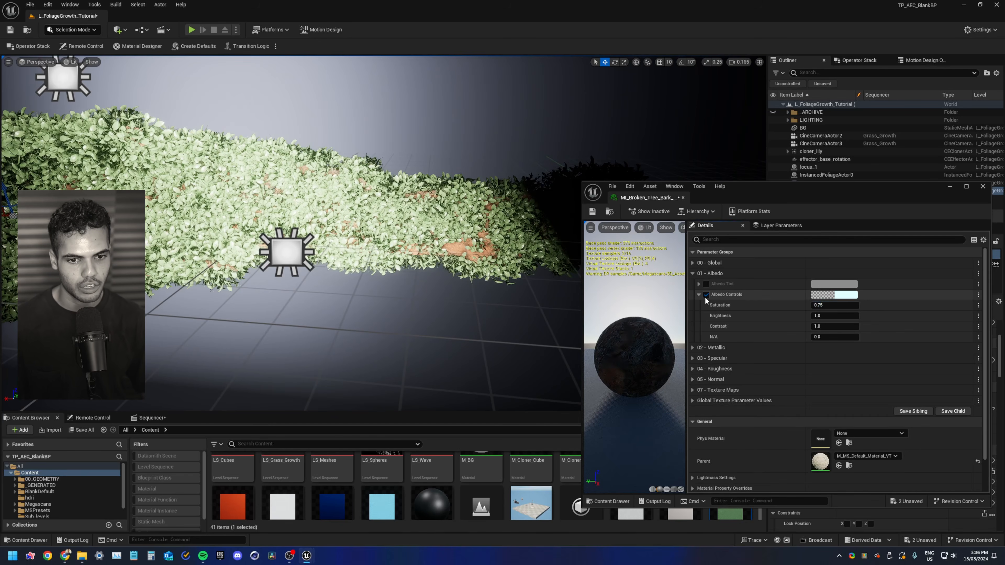
left_click(706, 295)
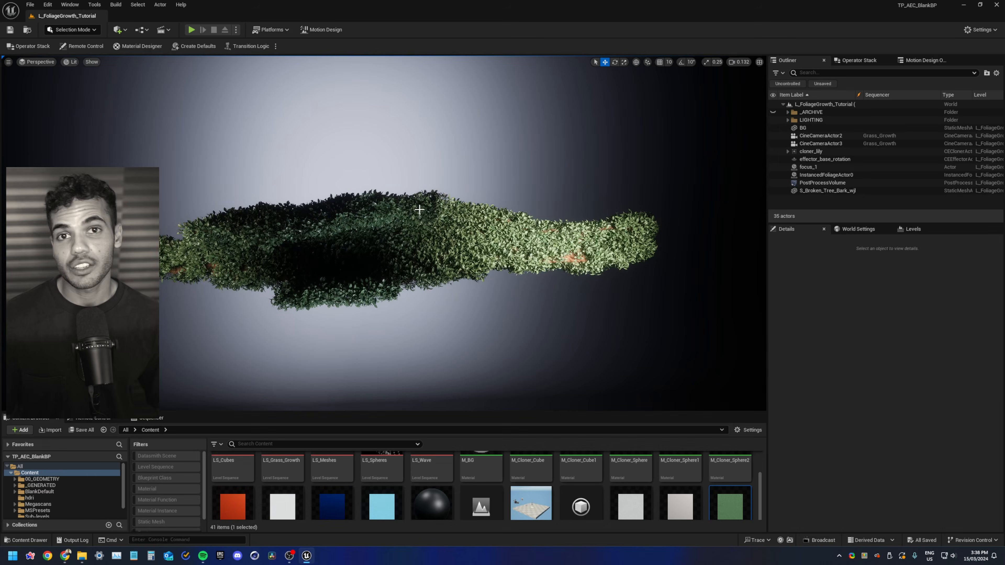
Add a new Effector Actor to the scene from Motion Design mode, then return to Selection Mode
left_click(90, 31)
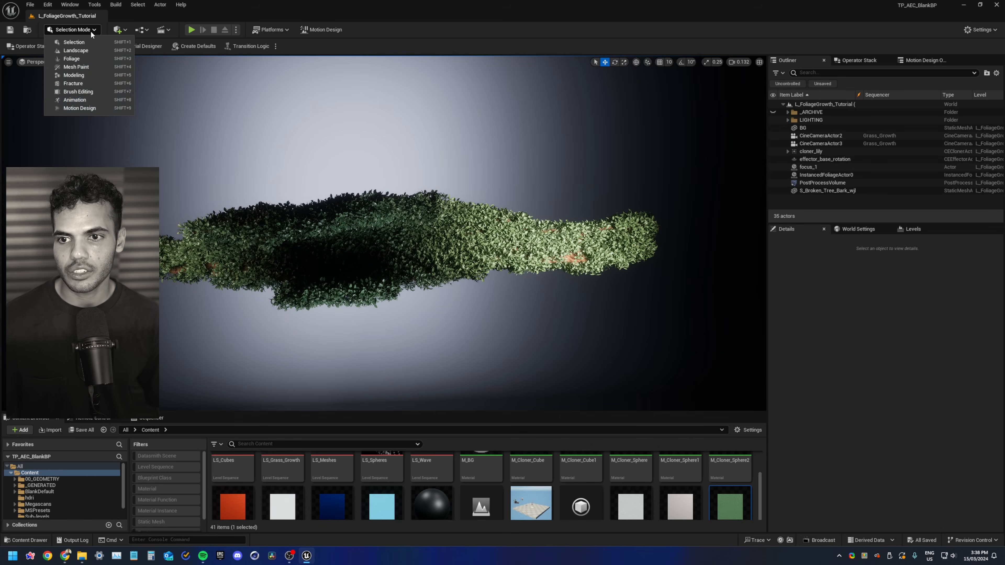
left_click(89, 108)
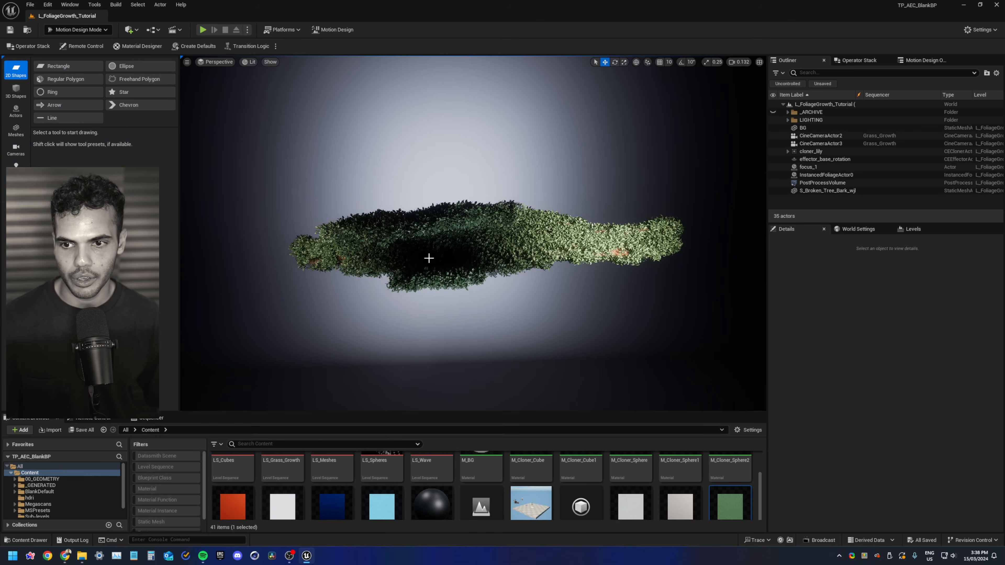
left_click(16, 111)
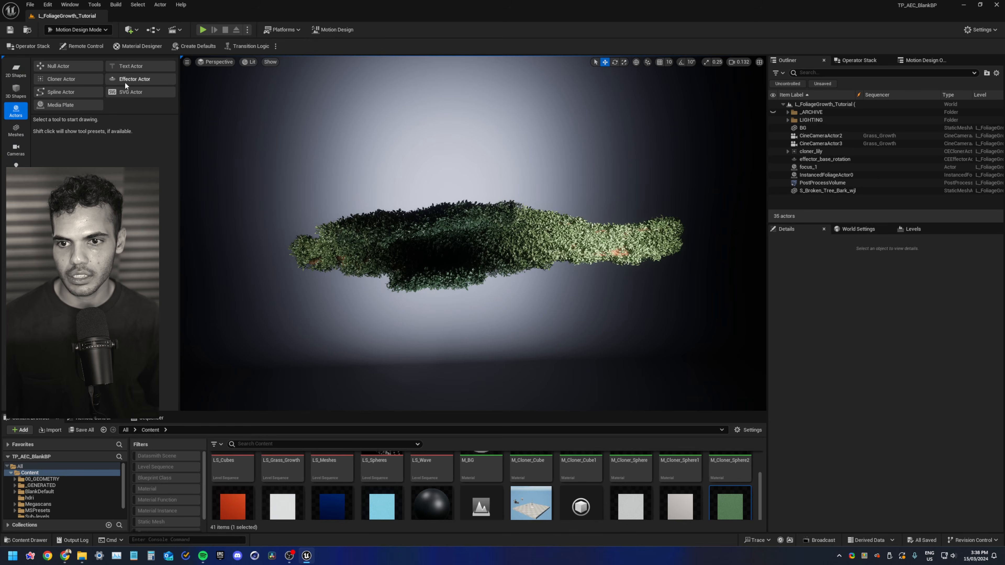
left_click(121, 80)
left_click(469, 385)
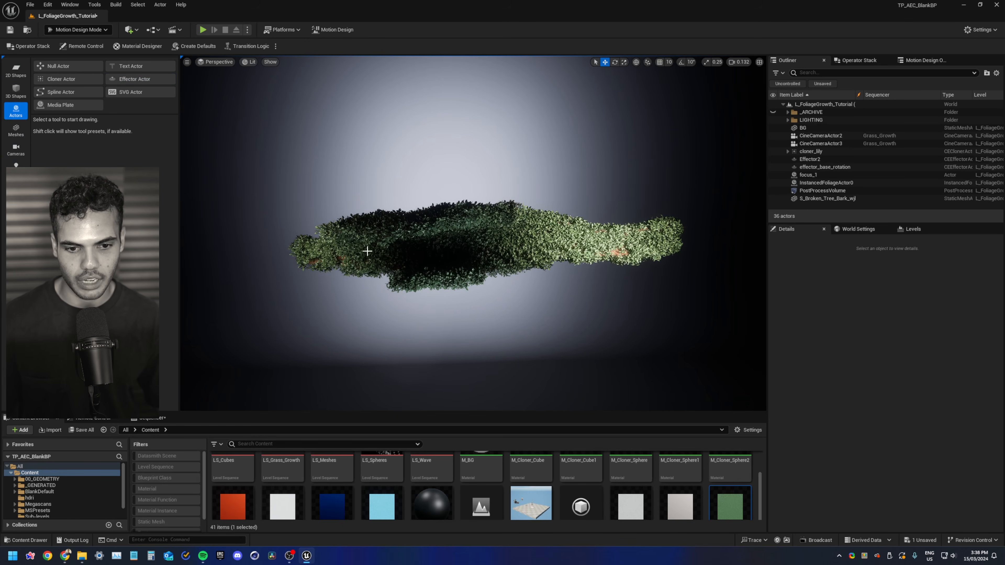
left_click(77, 30)
left_click(75, 39)
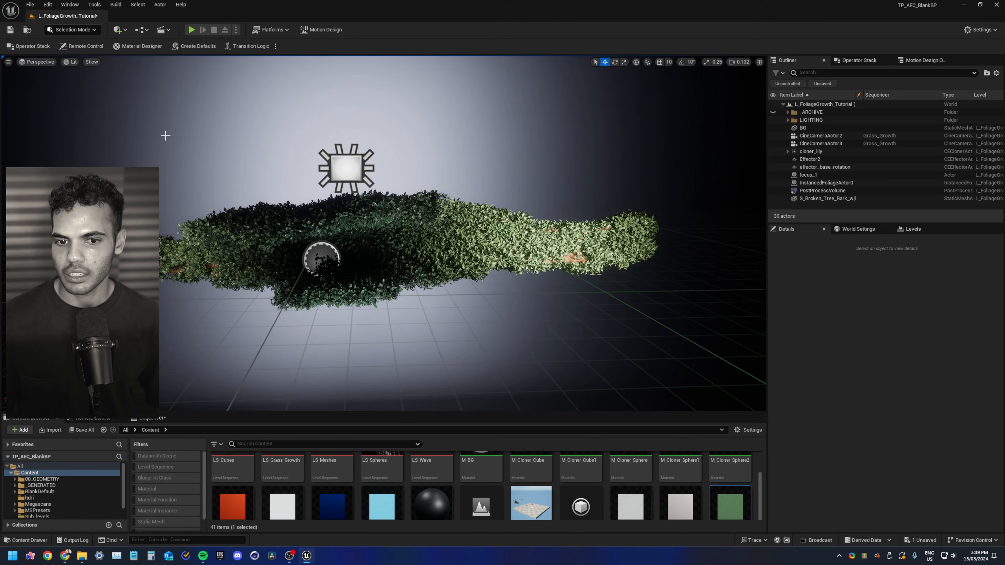
Reset the new effector's rotation and location to zero
left_click(812, 159)
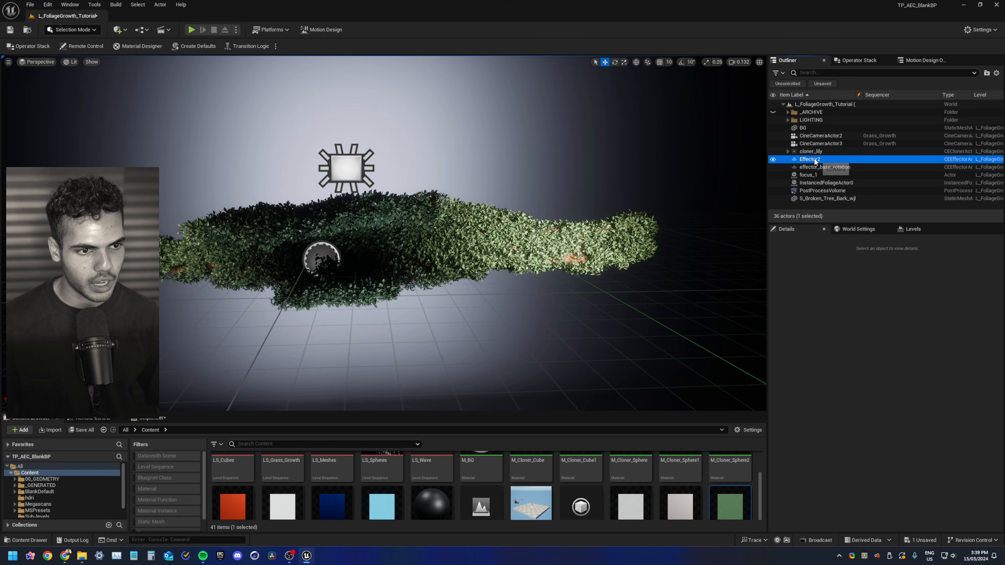
scroll(959, 353, "up", 3)
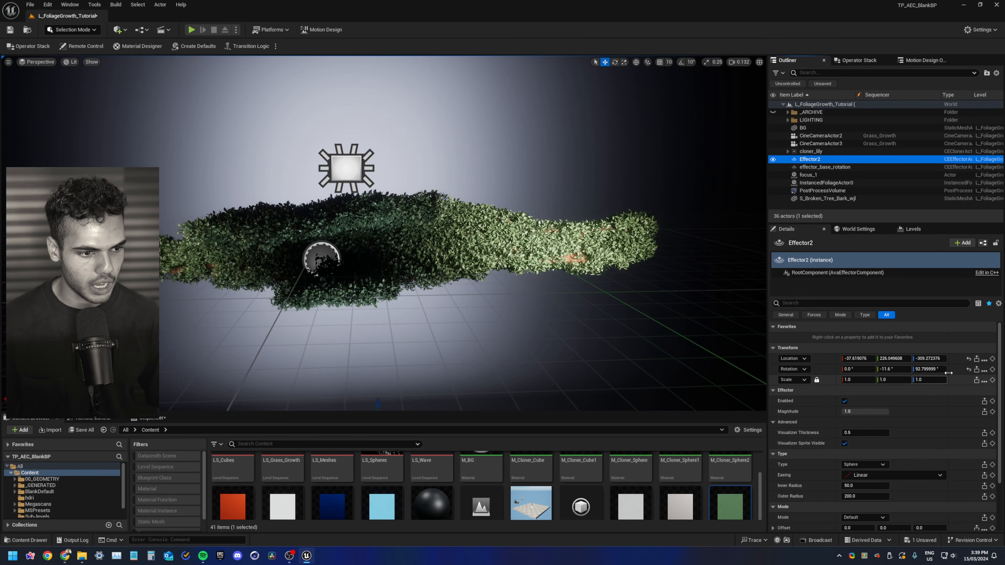
left_click(969, 370)
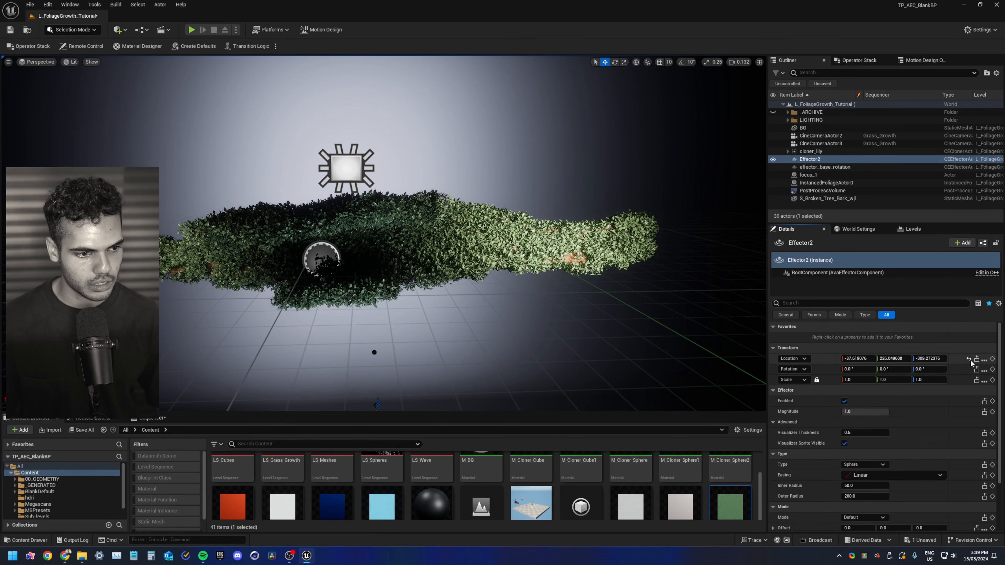
left_click(969, 360)
Move the new effector along the bark's length and change its effector type to Plane
key("s")
right_click_drag(312, 240, 381, 230)
scroll(372, 232, "up", 3)
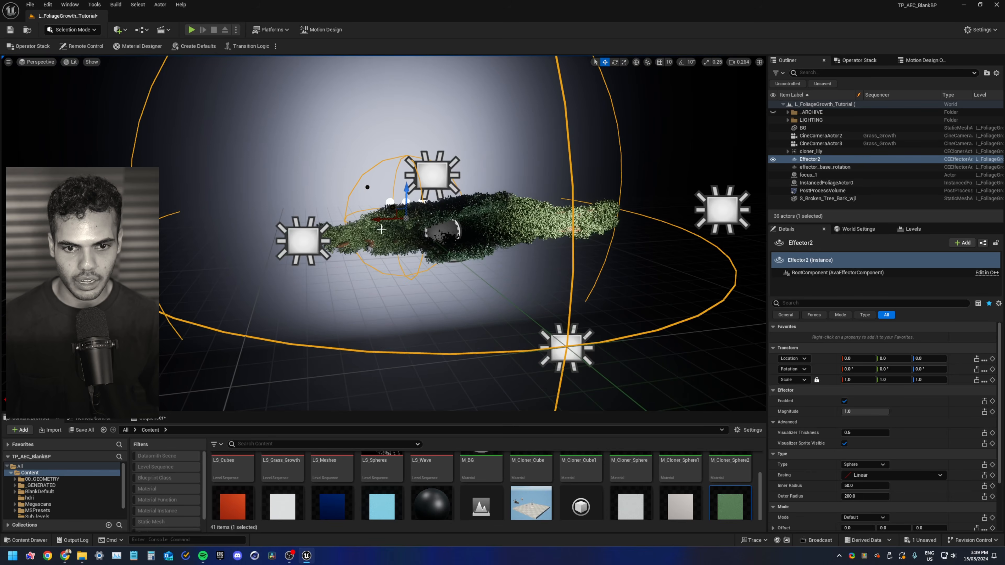
left_click_drag(398, 212, 421, 229)
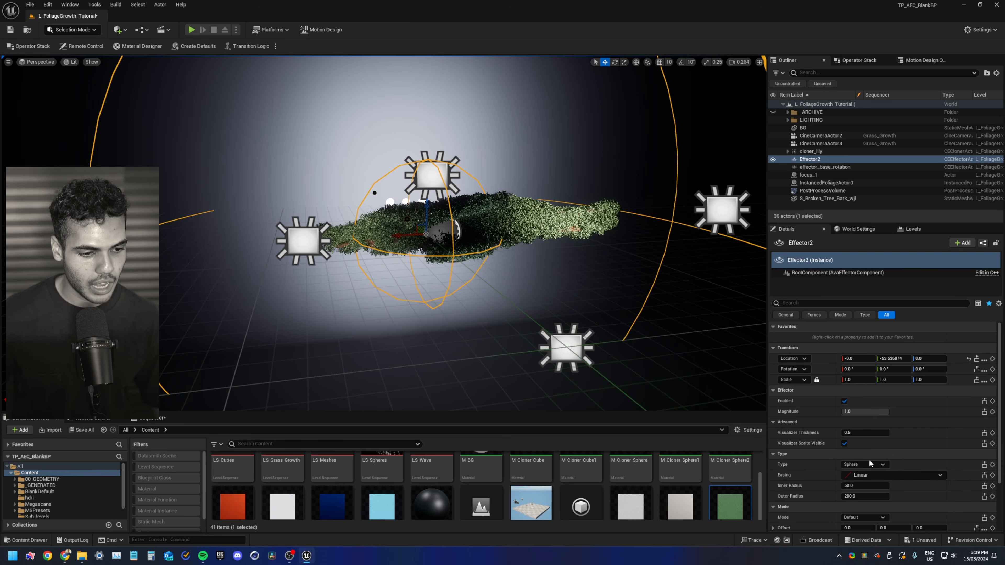
left_click(863, 464)
left_click(850, 480)
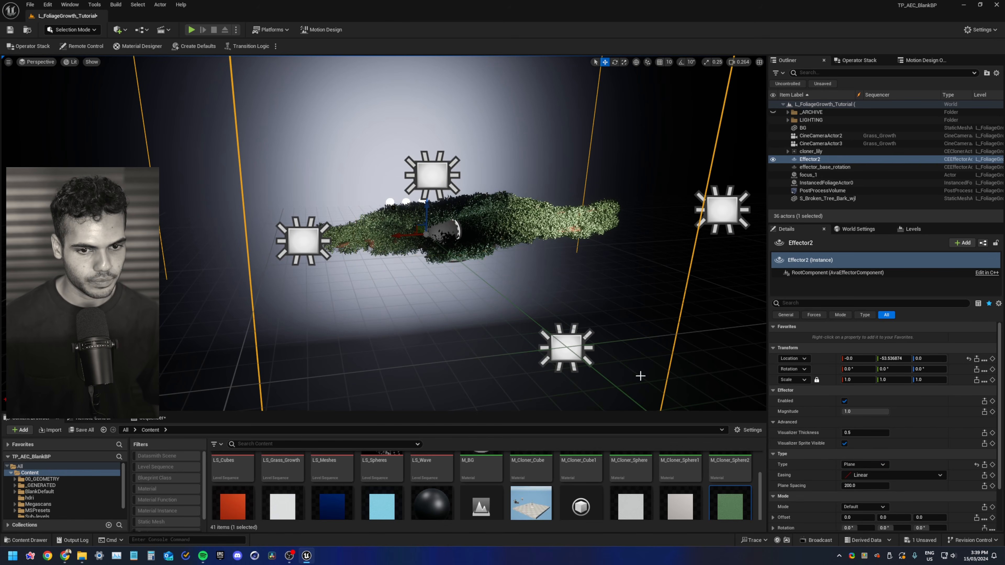
Move the plane effector further along the bark and set its uniform scale to 0.2
left_click_drag(419, 230, 472, 269)
key("s")
right_click_drag(472, 269, 475, 248)
scroll(472, 261, "up", 1)
type("s")
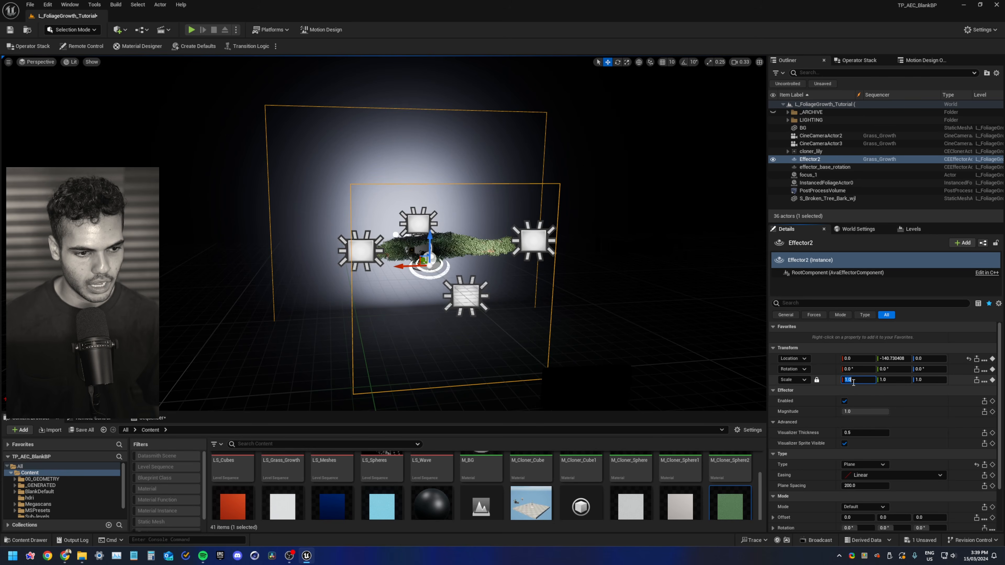
type("0.2")
key("Return")
Set the effector's Visualizer Thickness to 0.2 and its uniform scale to 0.1
key("w")
key("a")
right_click_drag(456, 276, 512, 286)
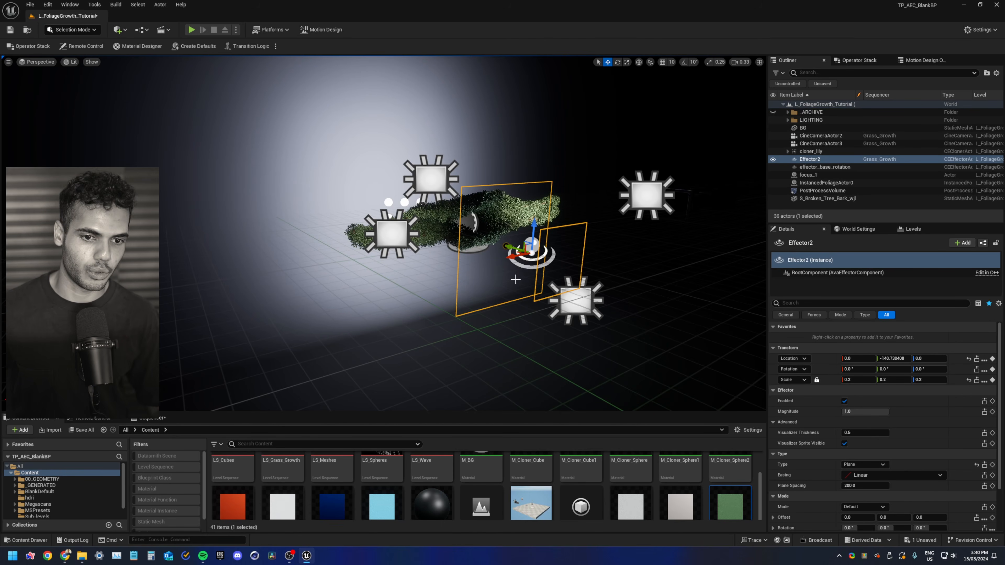
right_click_drag(510, 284, 414, 307)
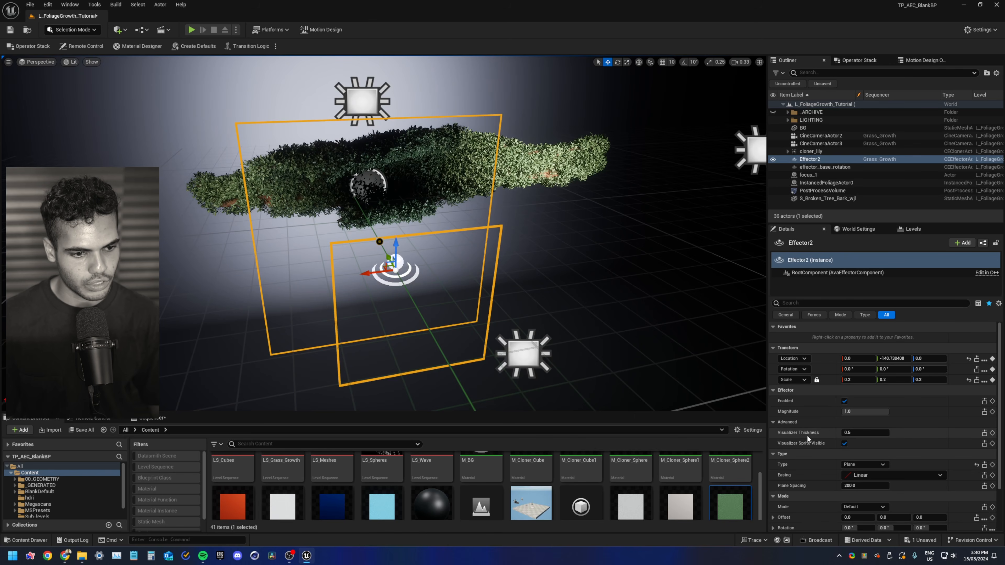
left_click(864, 434)
type("0.2")
key("Return")
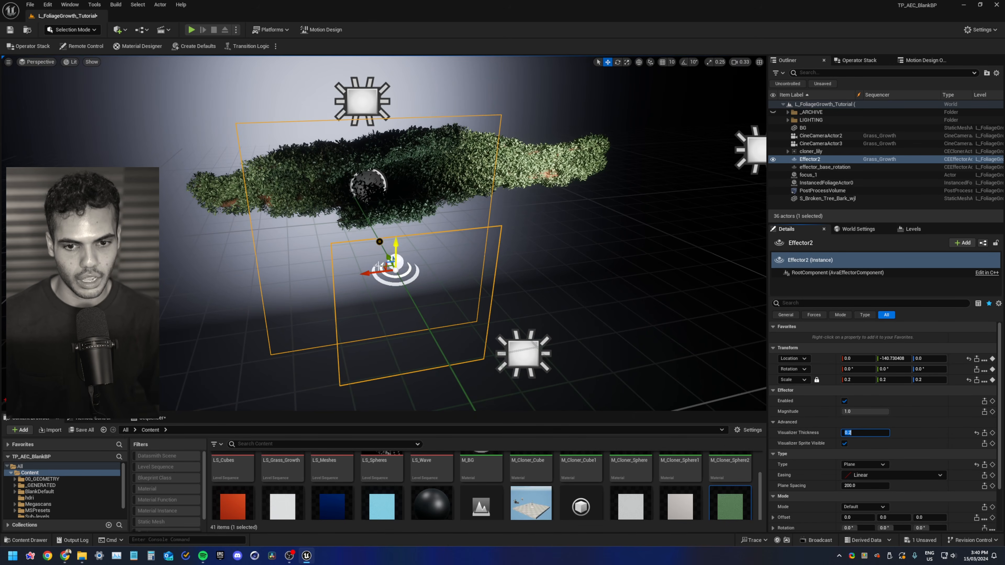
type("0.1")
key("Return")
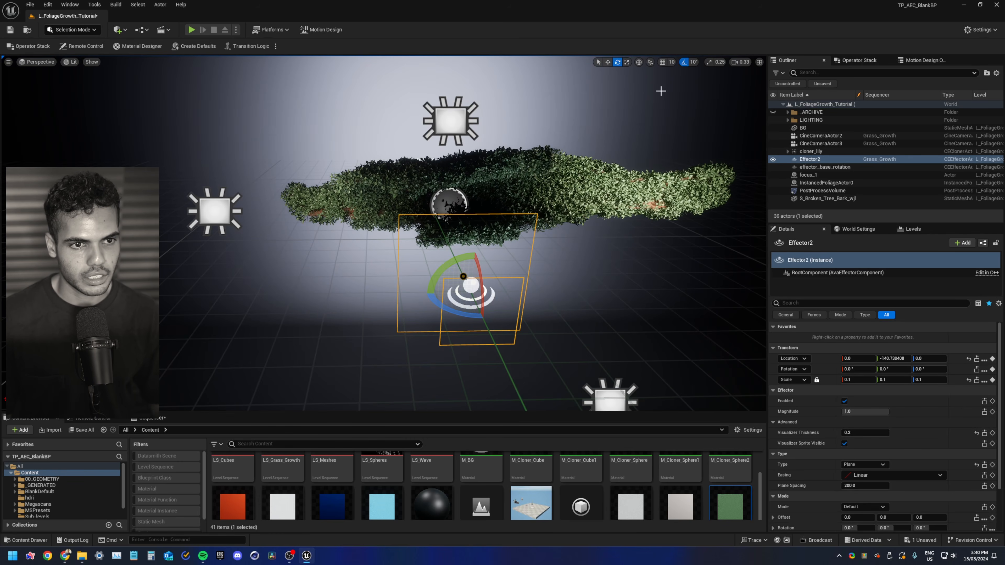
Rotate the plane effector about -90 degrees around Z and reposition it under the bark
left_click_drag(444, 317, 466, 314)
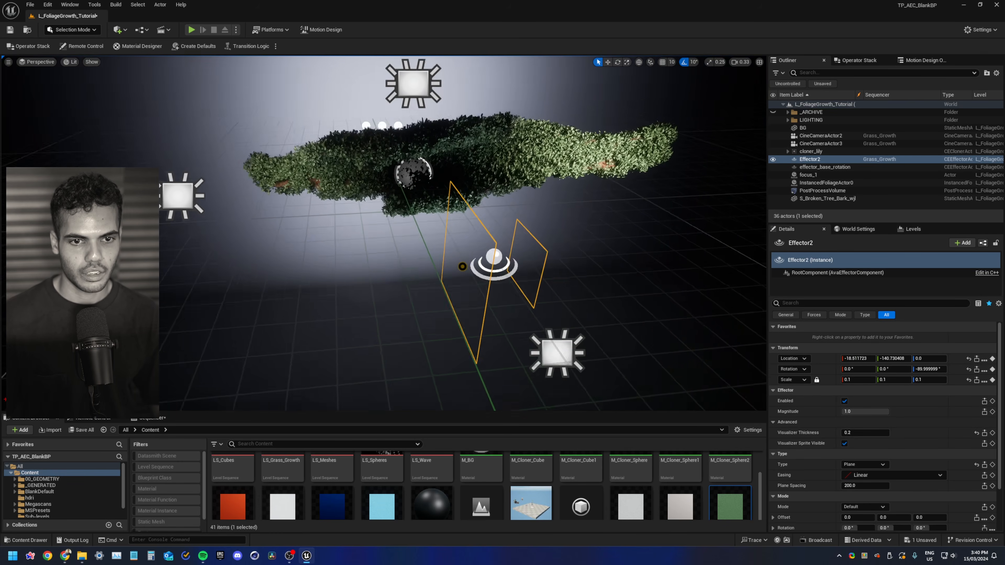
right_click_drag(435, 277, 479, 268)
left_click(840, 151)
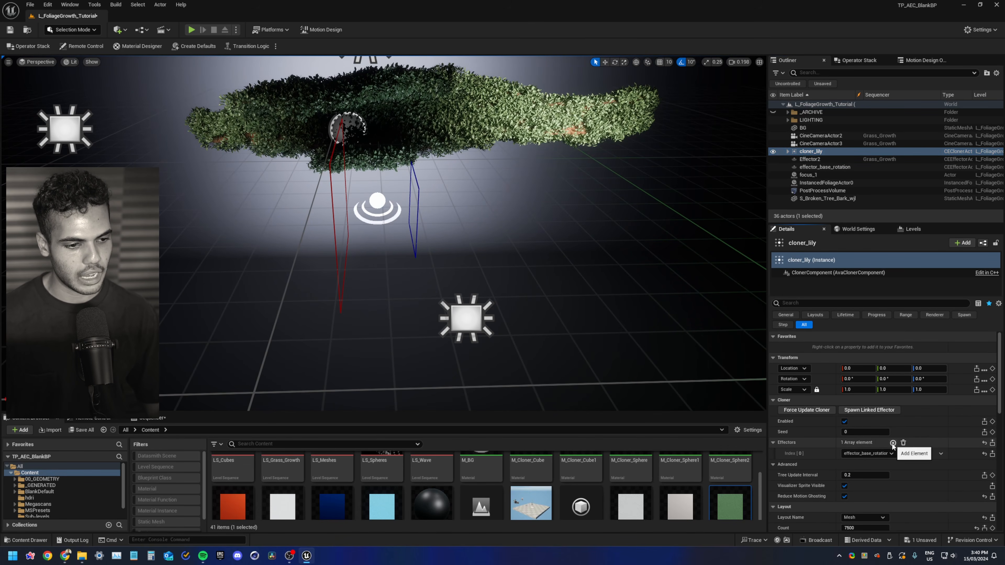
Rename the new effector to effector_plane_anim
left_click(810, 159)
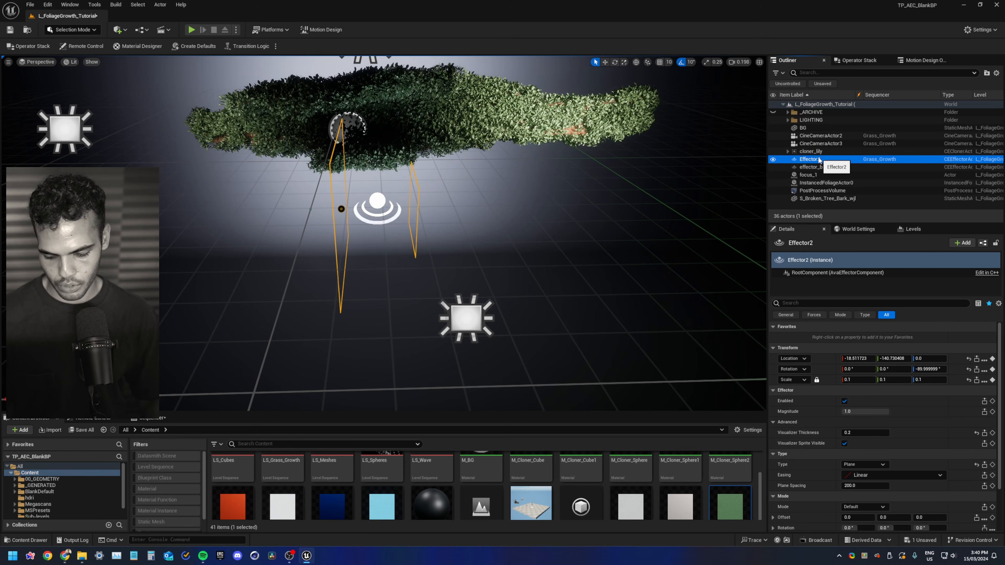
key("F2")
type("effec")
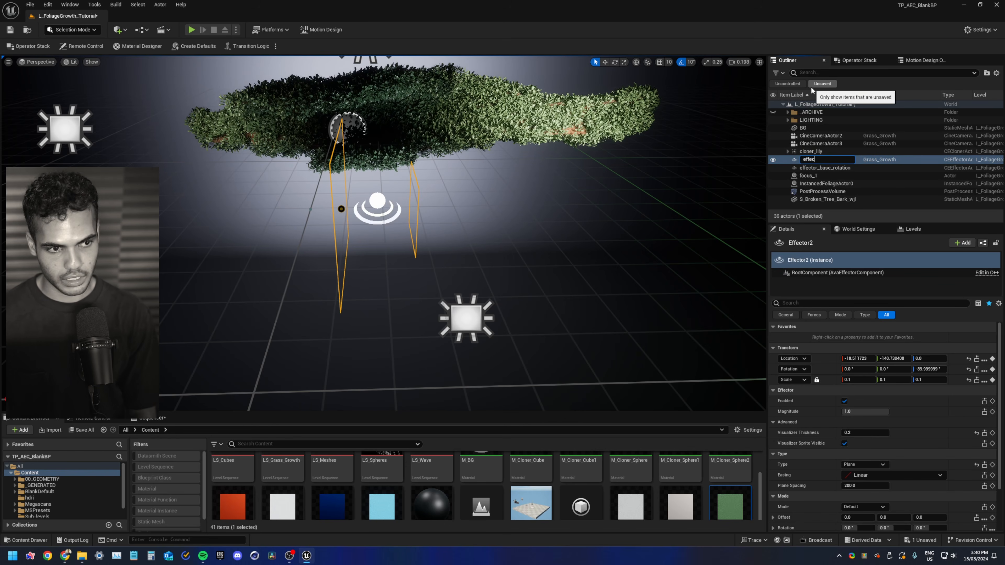
type("tor_pla")
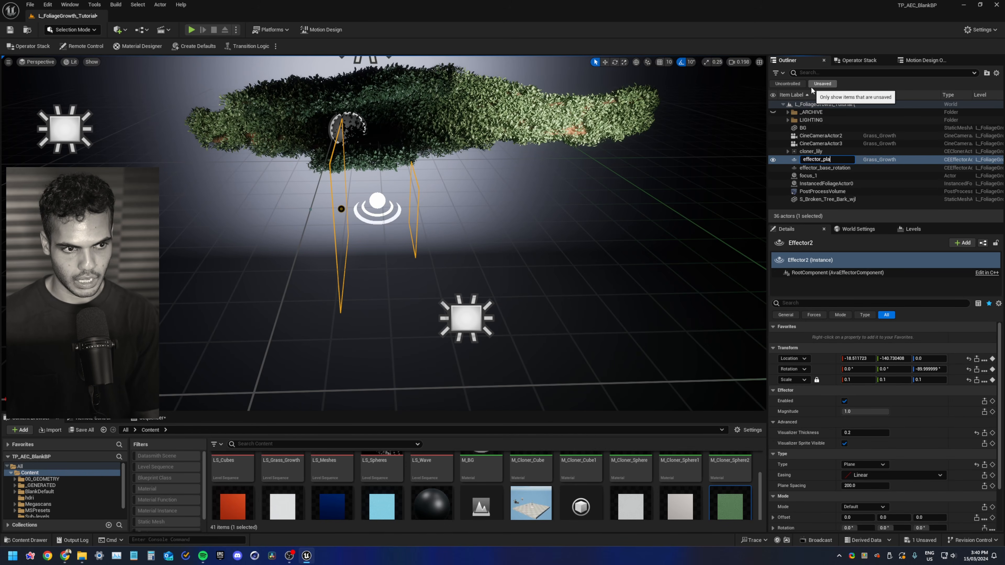
type("ne_anim")
key("Return")
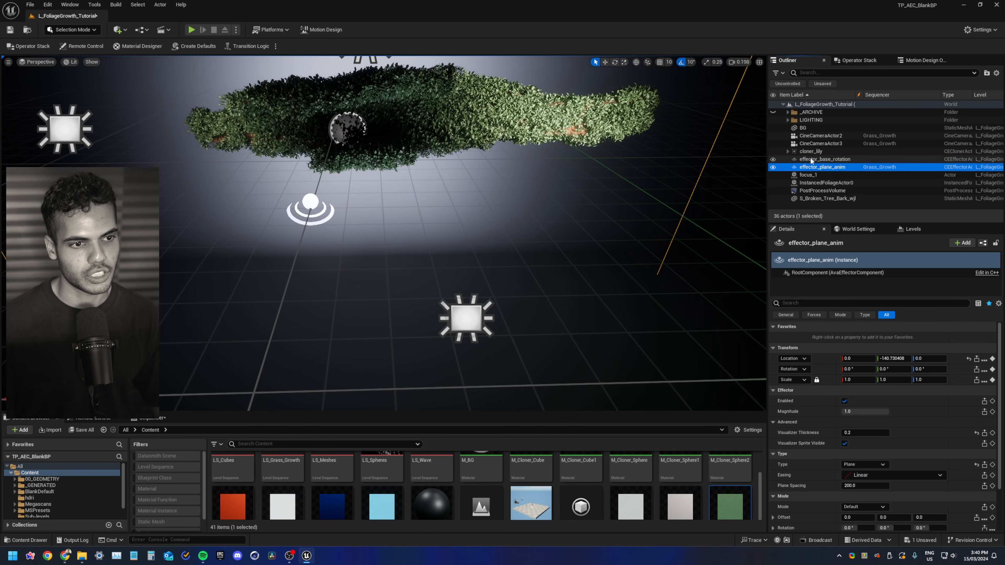
Set effector_plane_anim's uniform scale to 0.1
key("f")
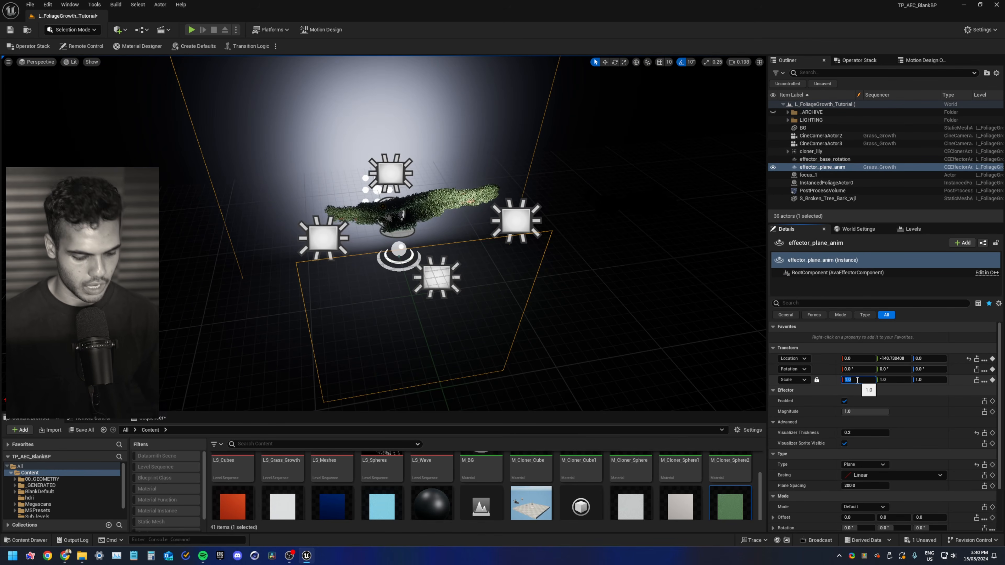
type("0.1")
key("Return")
key("f")
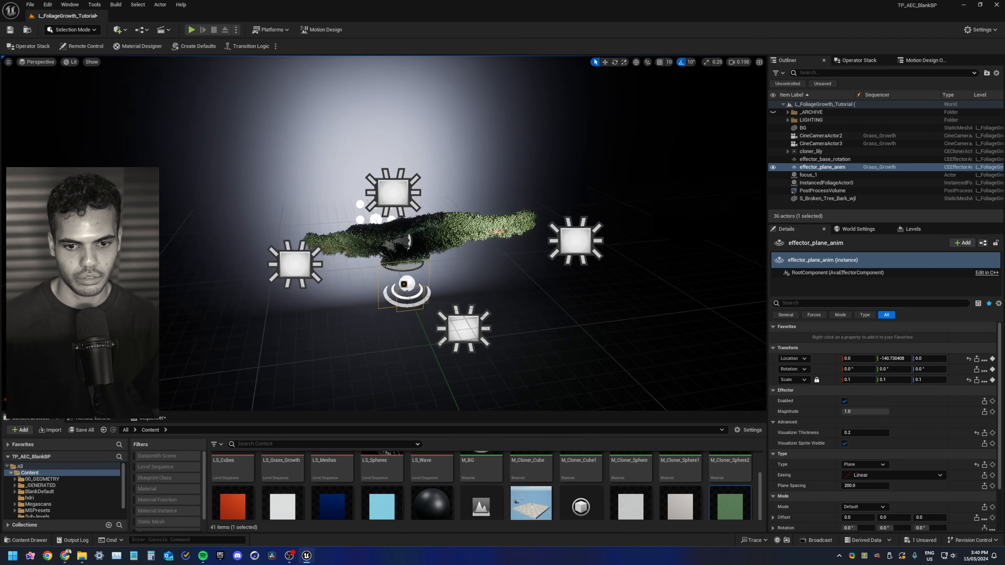
Assign effector_plane_anim as the second effector in cloner_lily's effectors list
left_click(811, 151)
scroll(863, 432, "down", 2)
left_click(865, 426)
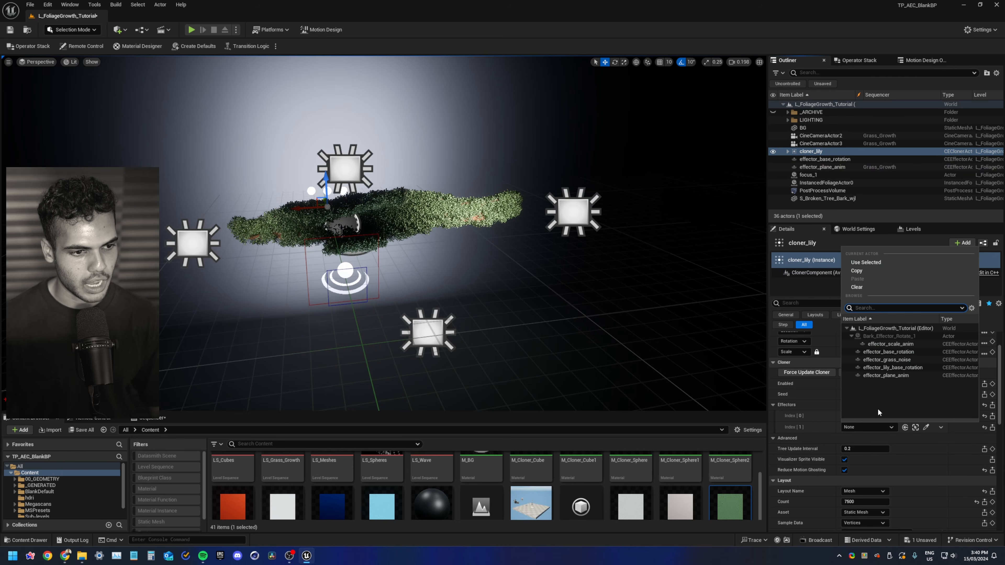
left_click(889, 376)
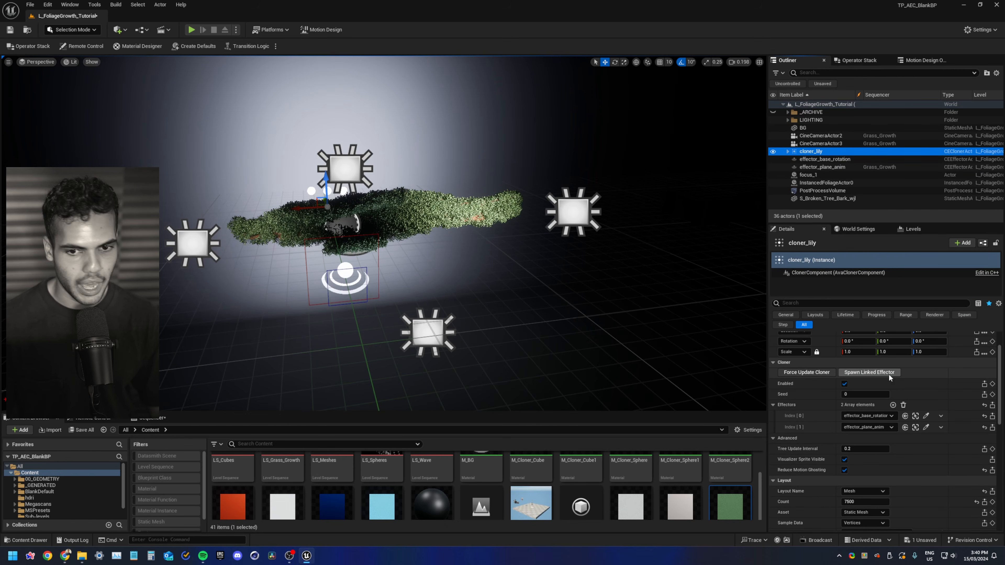
Select effector_plane_anim, rotate it in the viewport, and set its mode scale to 0
left_click(821, 167)
right_click_drag(495, 258, 481, 216)
key("w")
key("e")
left_click_drag(322, 350, 382, 364)
key("w")
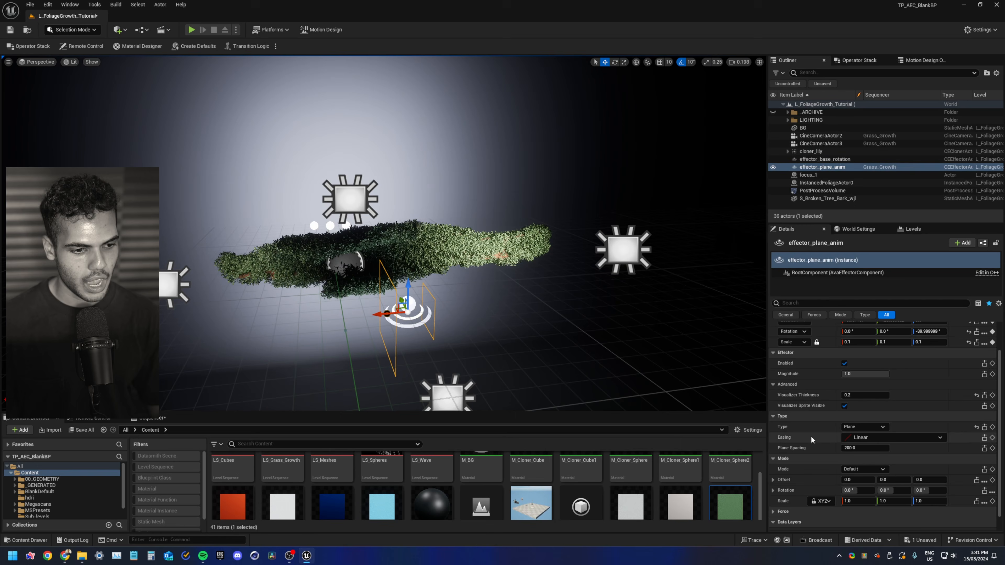
scroll(830, 419, "down", 2)
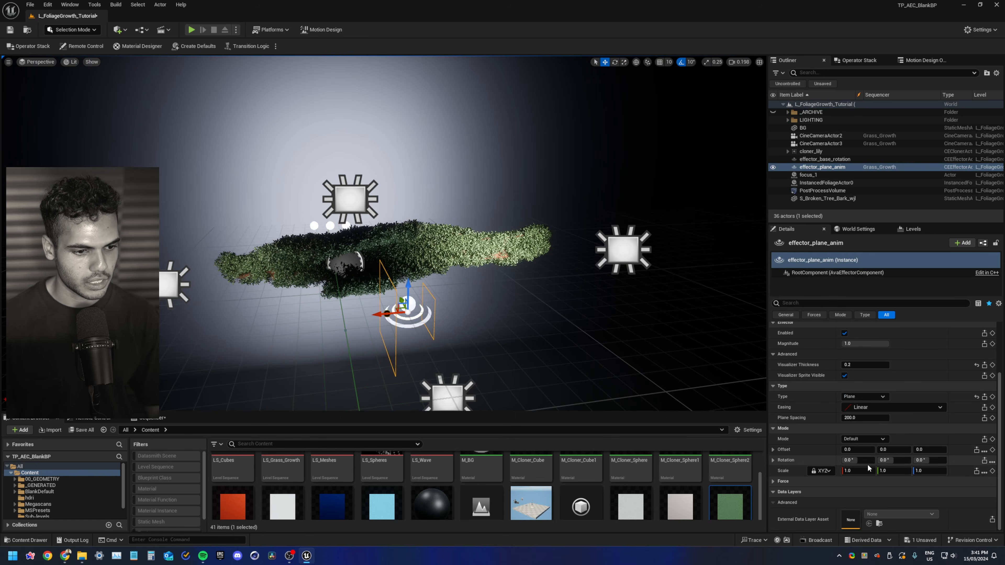
type("0")
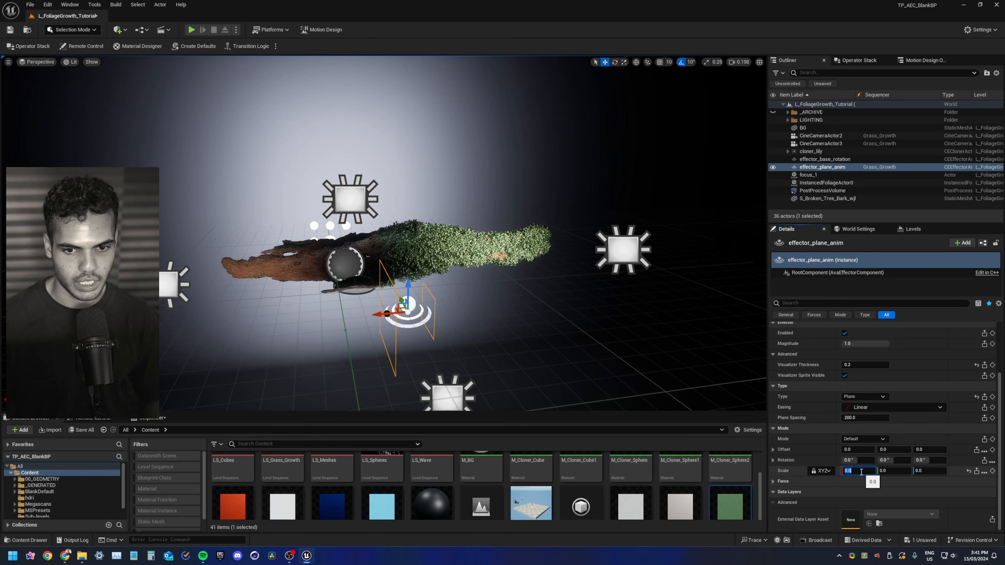
key("Return")
Move the plane effector along the bark and set its plane spacing to 600
left_click_drag(382, 316, 564, 320)
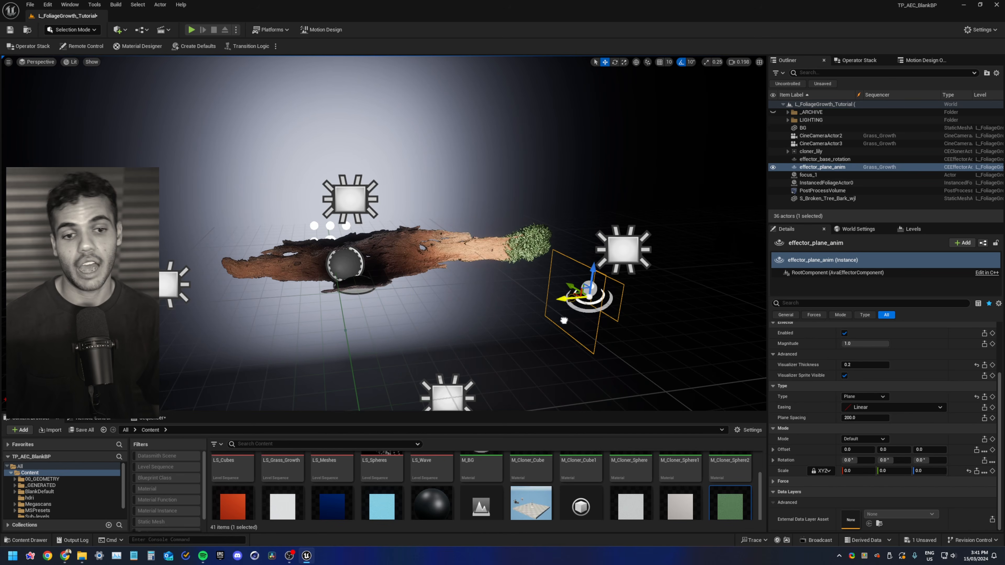
right_click_drag(553, 329, 566, 354)
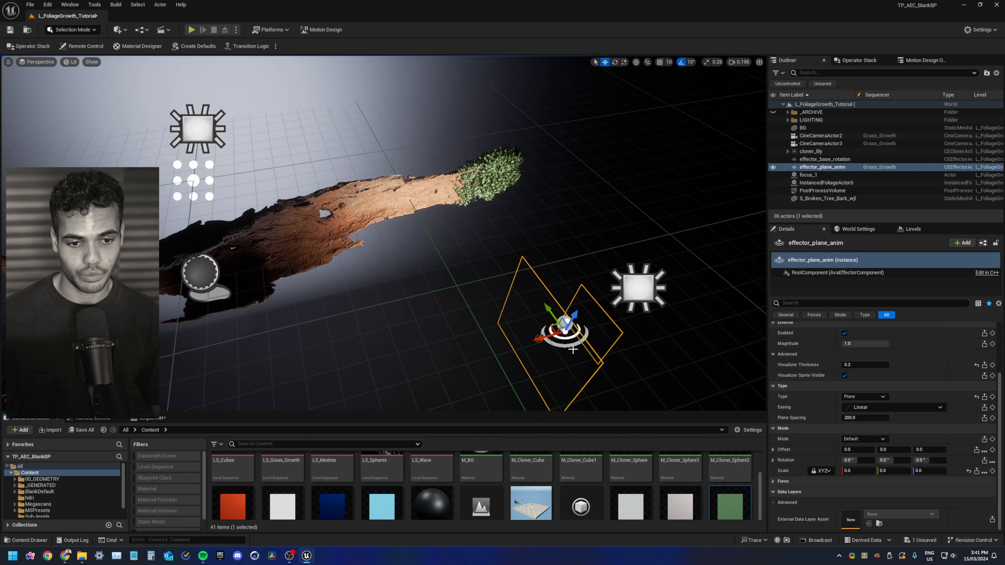
left_click_drag(553, 329, 308, 337)
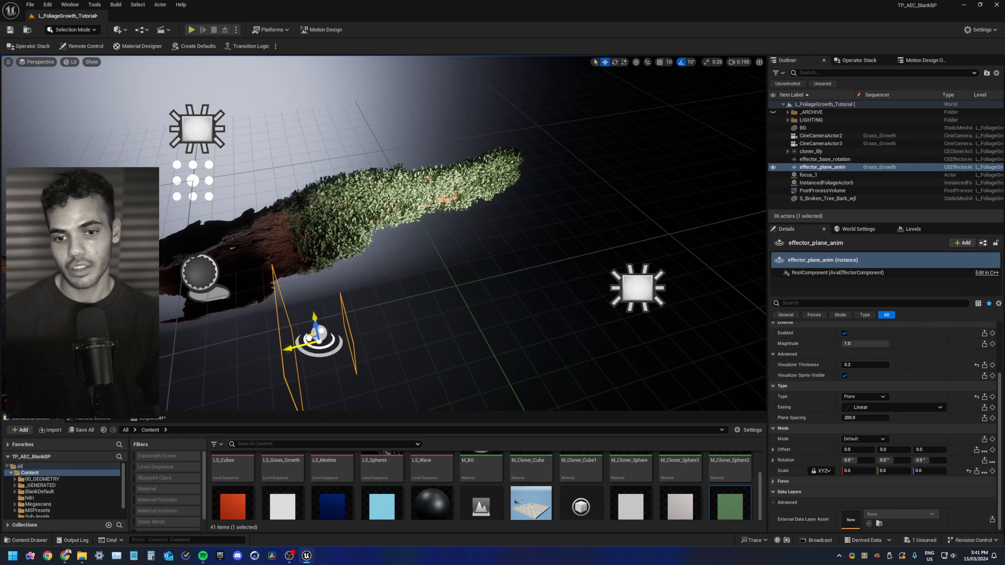
right_click_drag(317, 326, 313, 335)
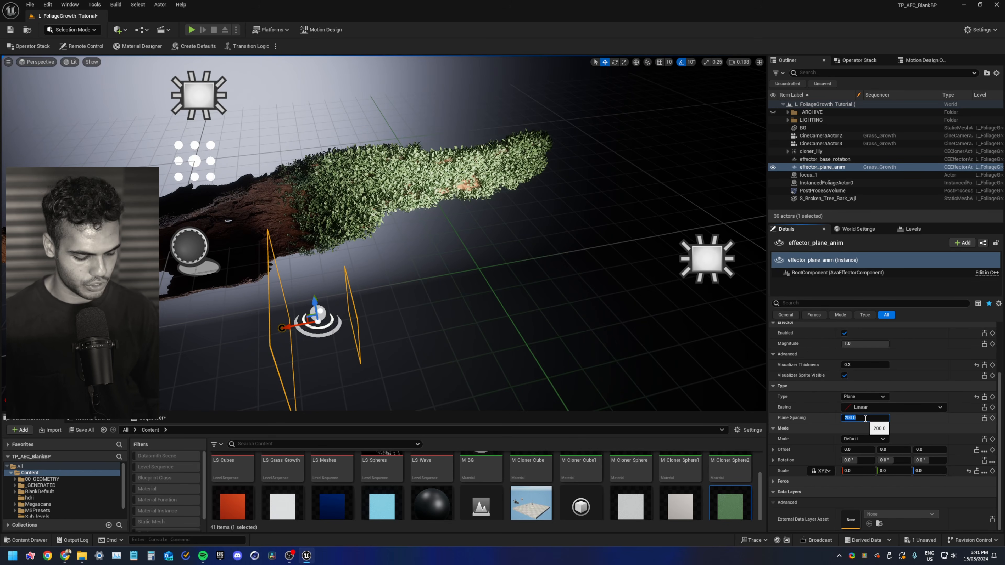
key("Return")
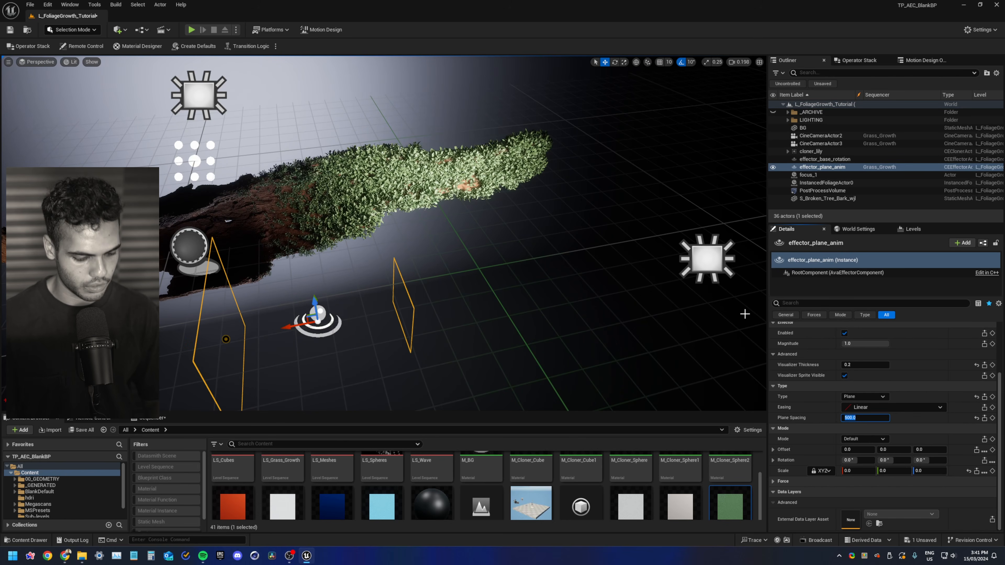
type("600")
key("Return")
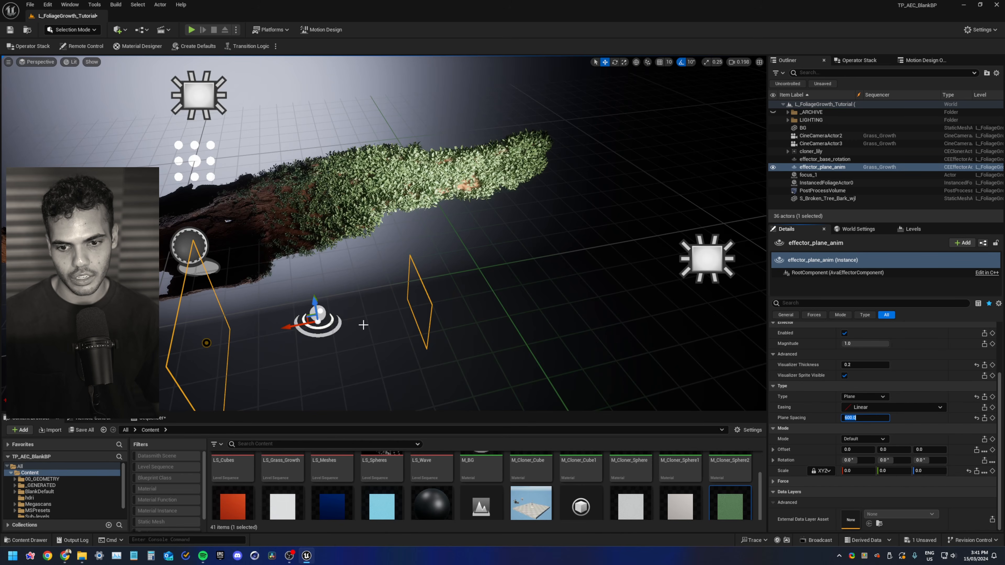
Reposition the plane effector and set its plane spacing to 450
left_click_drag(289, 329, 378, 338)
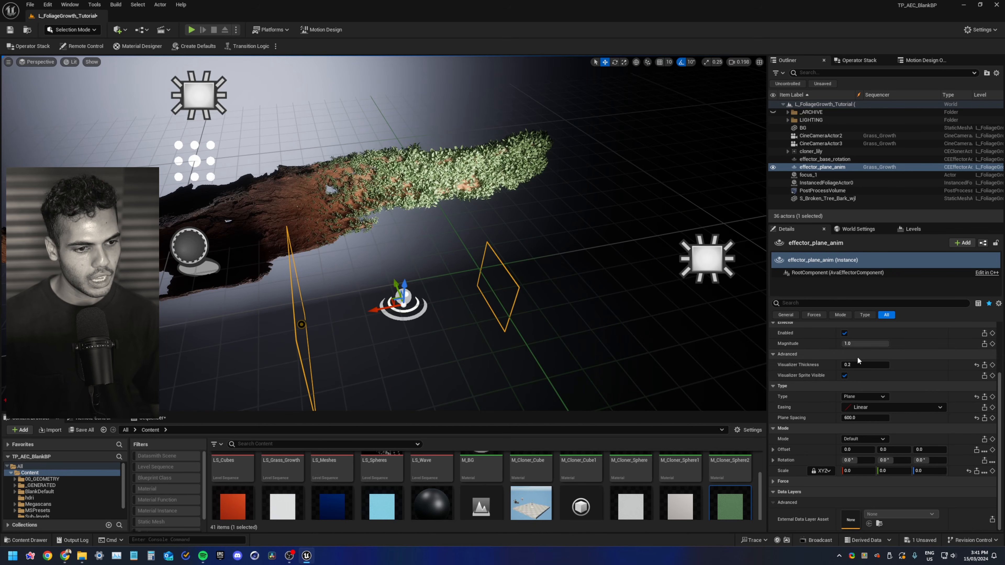
type("50")
key("Return")
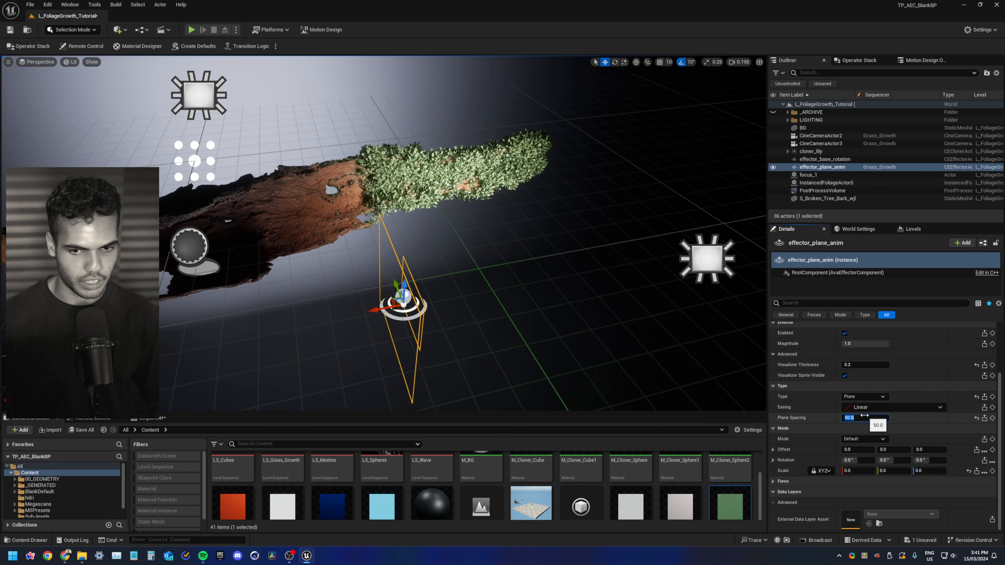
left_click_drag(395, 309, 339, 320)
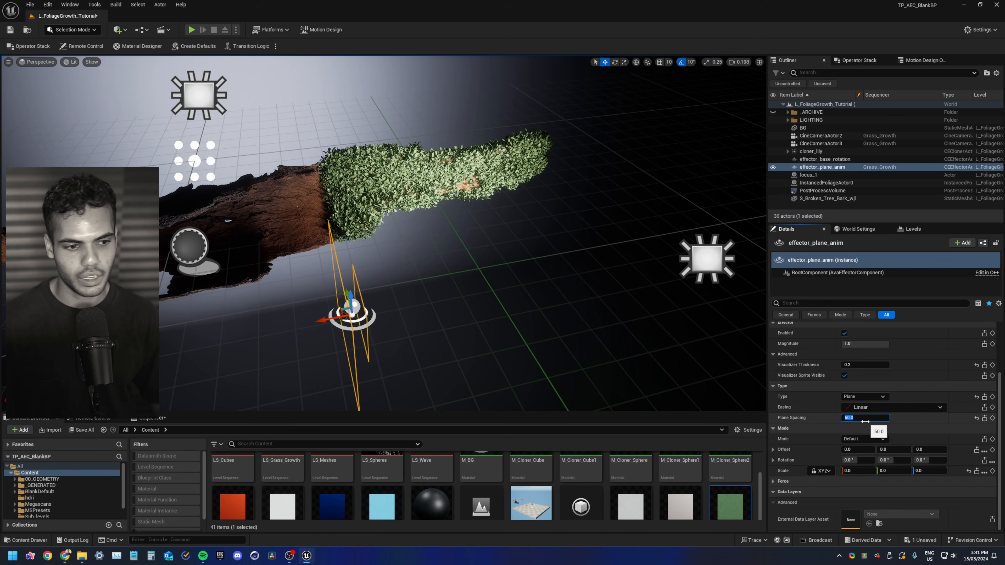
left_click(865, 419)
type("450")
key("Return")
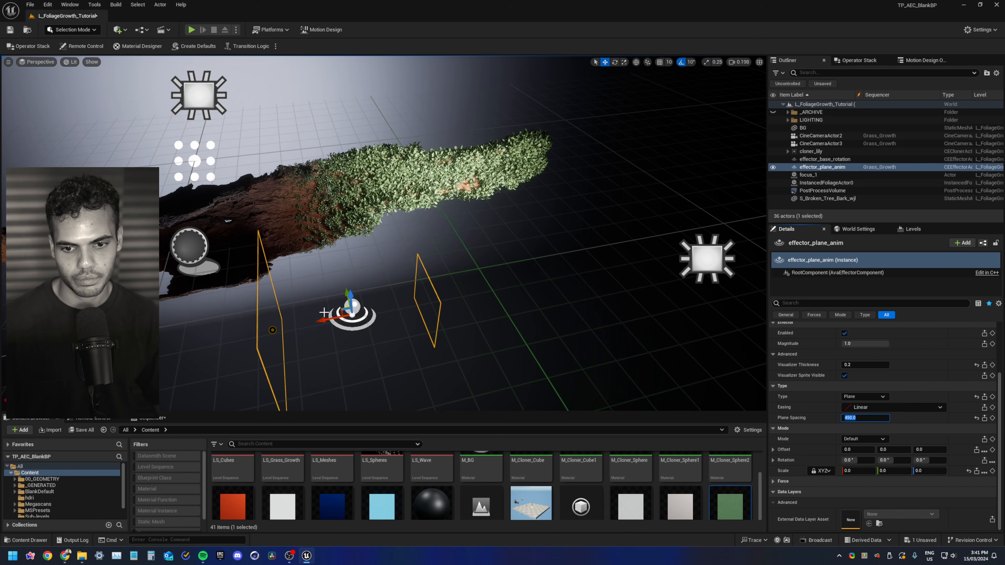
Move the plane effector past the bark's end and save all modified content
left_click_drag(324, 313, 638, 288)
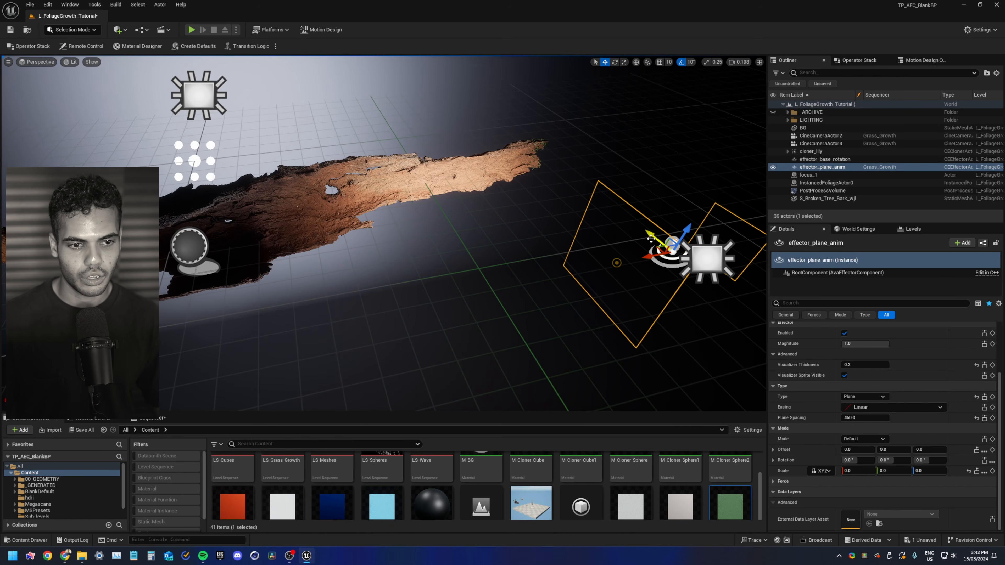
left_click_drag(651, 239, 626, 225)
left_click(81, 430)
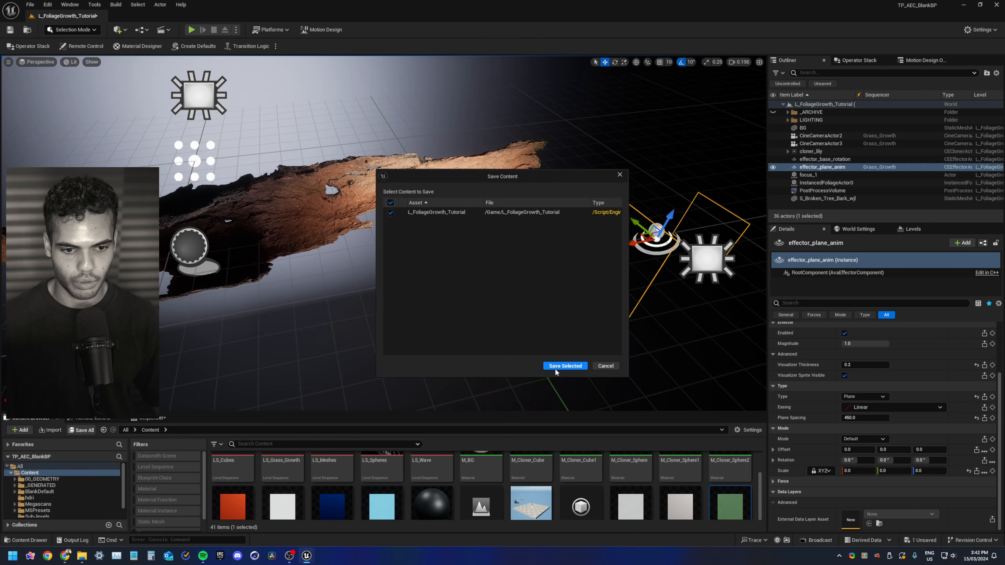
left_click(566, 369)
Open the Sequencer and create a new level sequence named Foliage_Growth_Tutorial
left_click(151, 419)
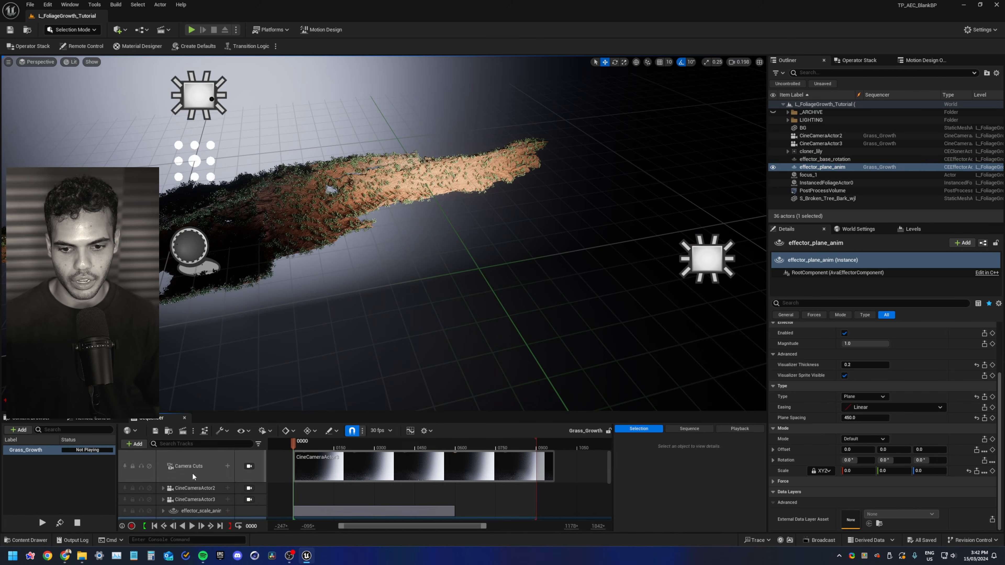
left_click(77, 6)
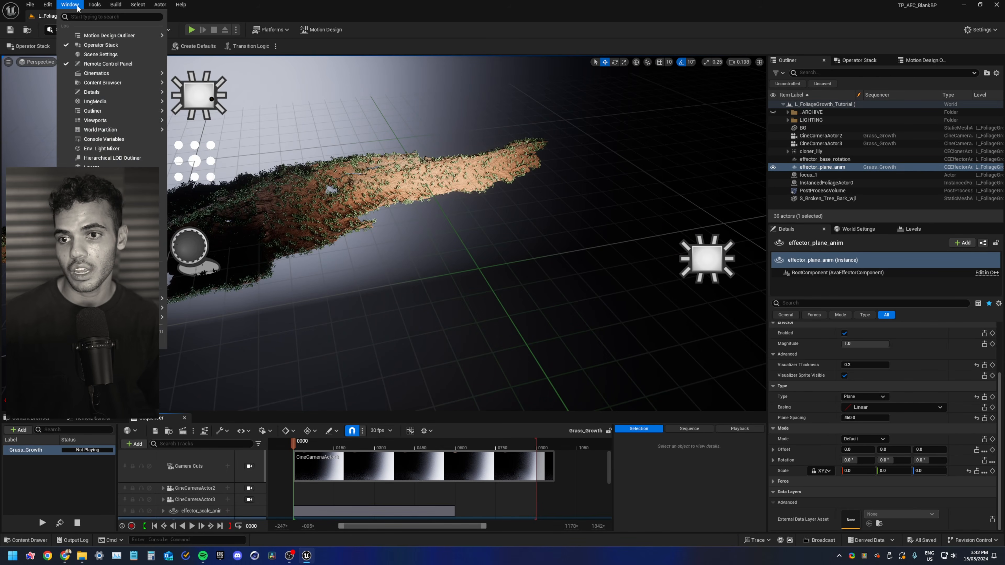
mouse_move(118, 72)
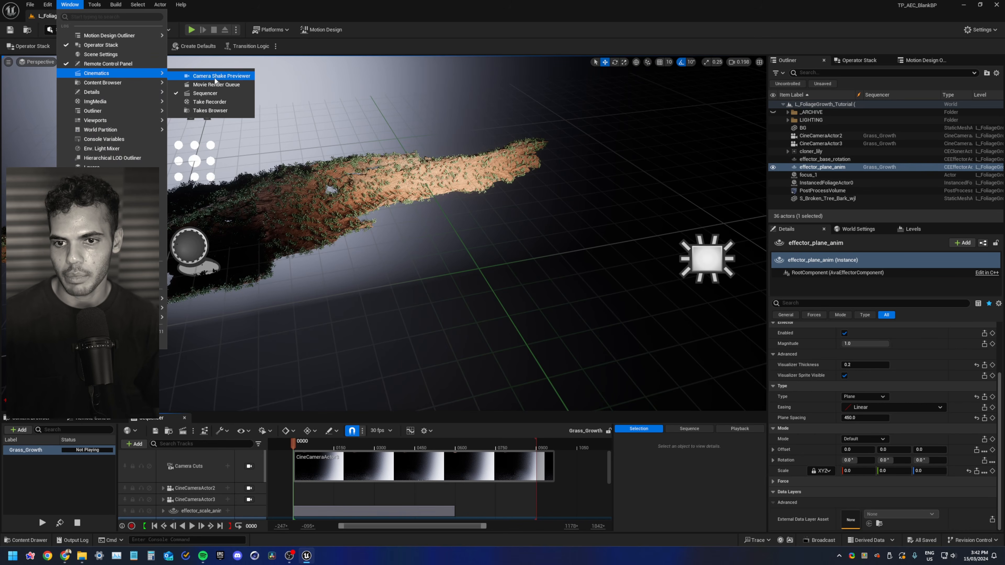
left_click(220, 96)
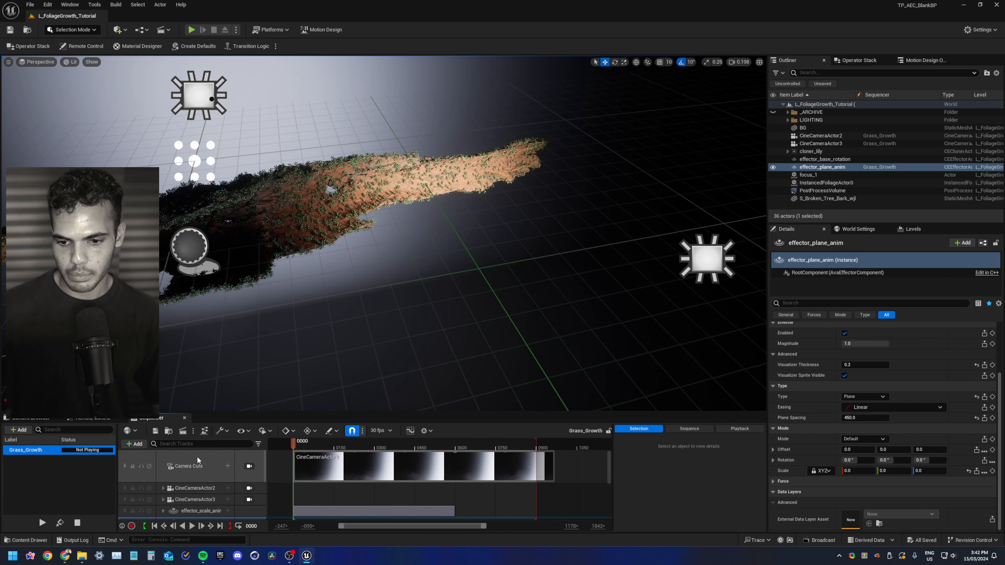
left_click(17, 430)
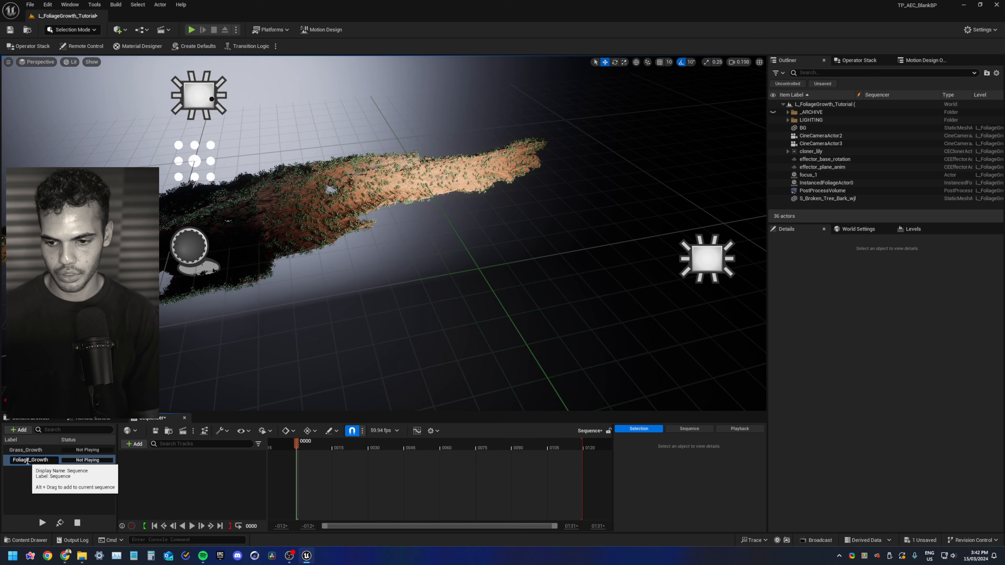
key("Return")
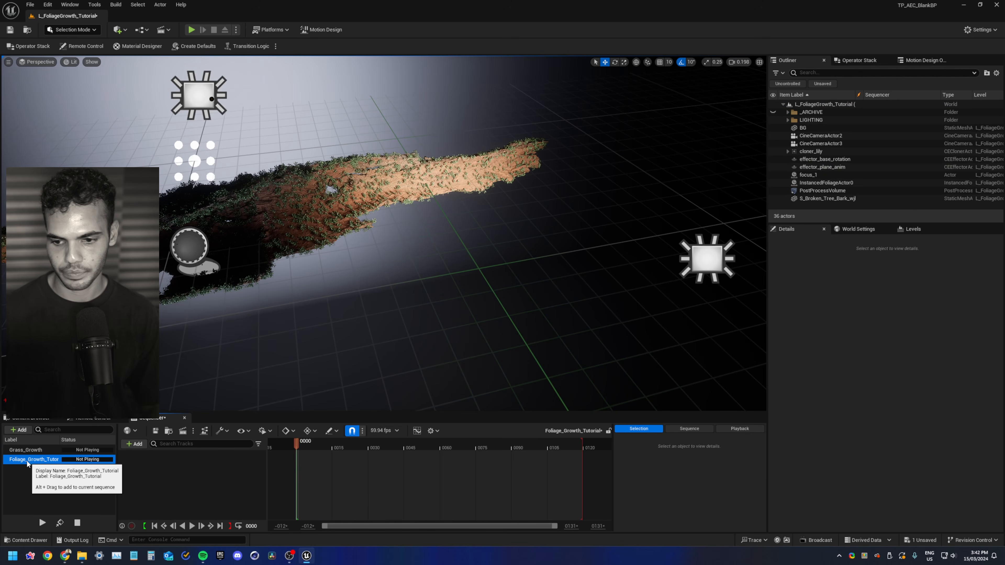
Focus on effector_plane_anim and set its uniform transform scale to 0.1
left_click(827, 167)
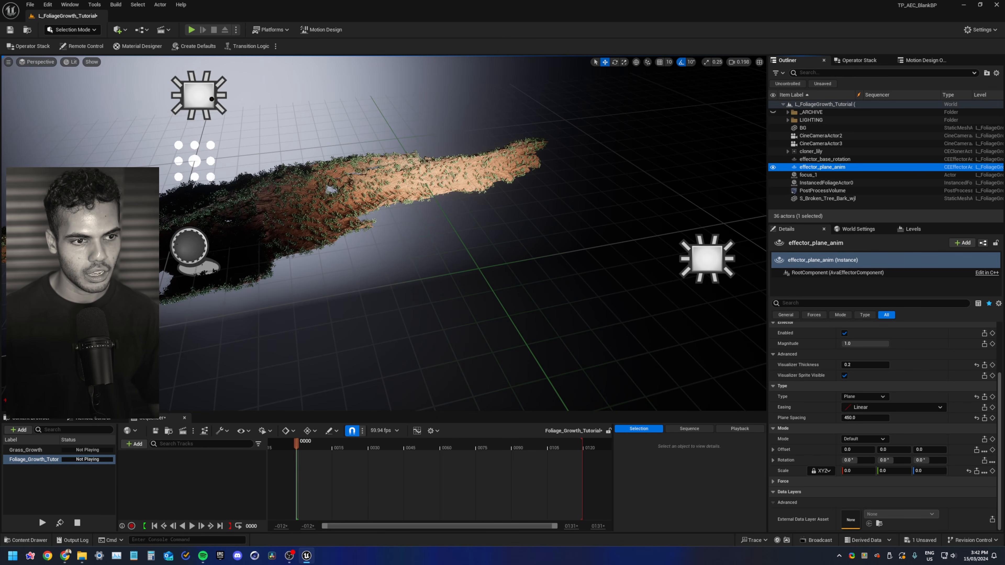
key("f")
left_click_drag(361, 320, 459, 320)
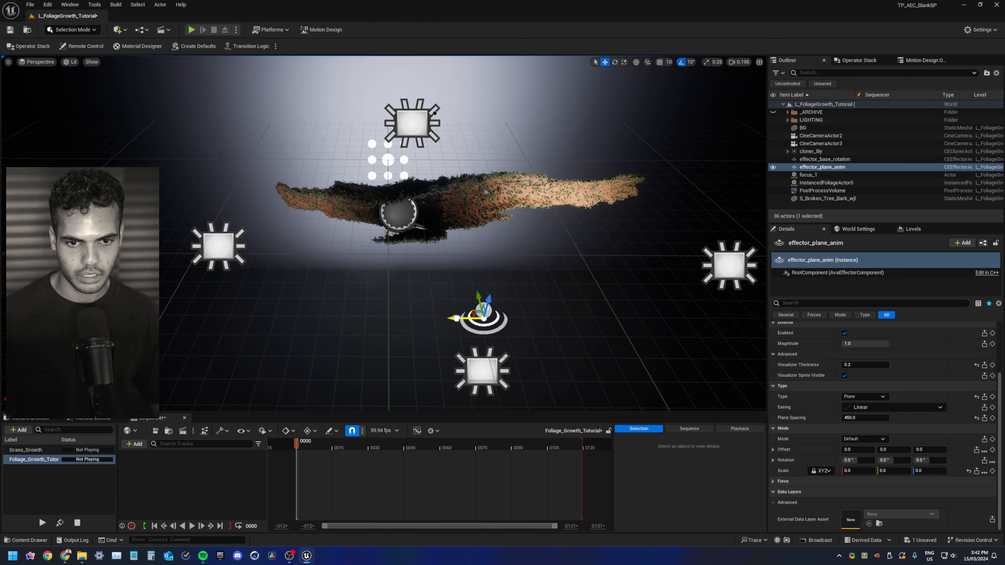
left_click_drag(458, 320, 501, 320)
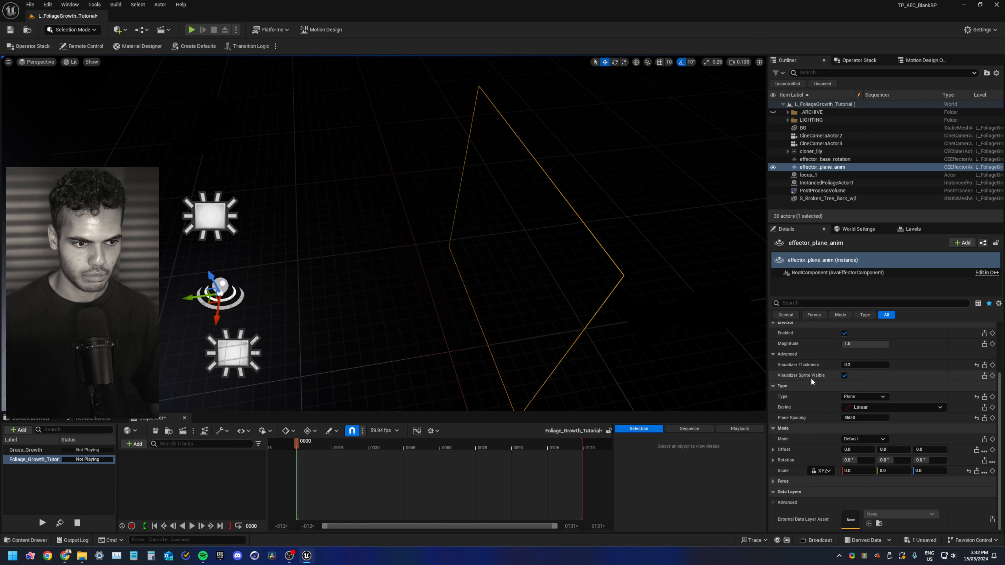
scroll(814, 382, "up", 5)
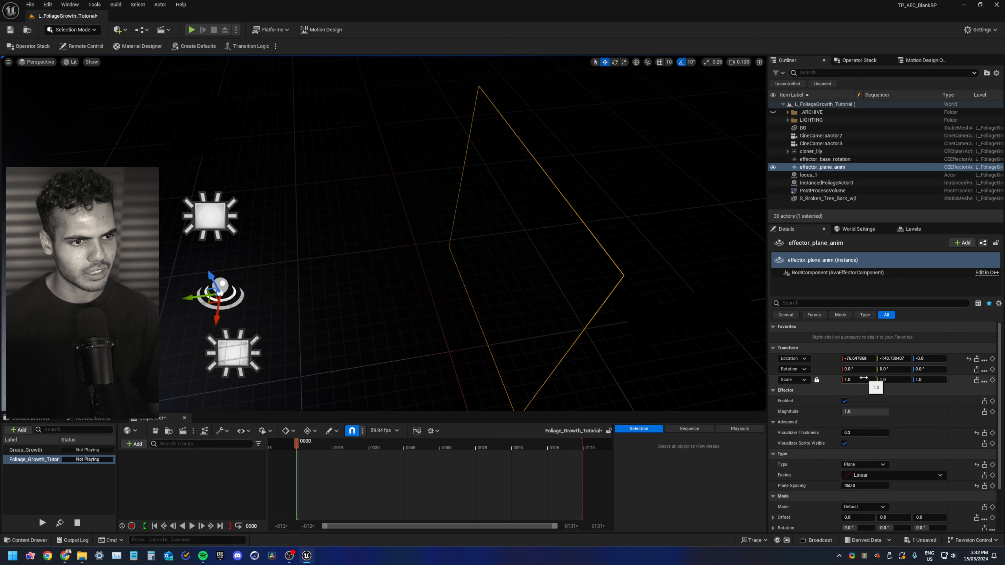
type("0.1")
key("Return")
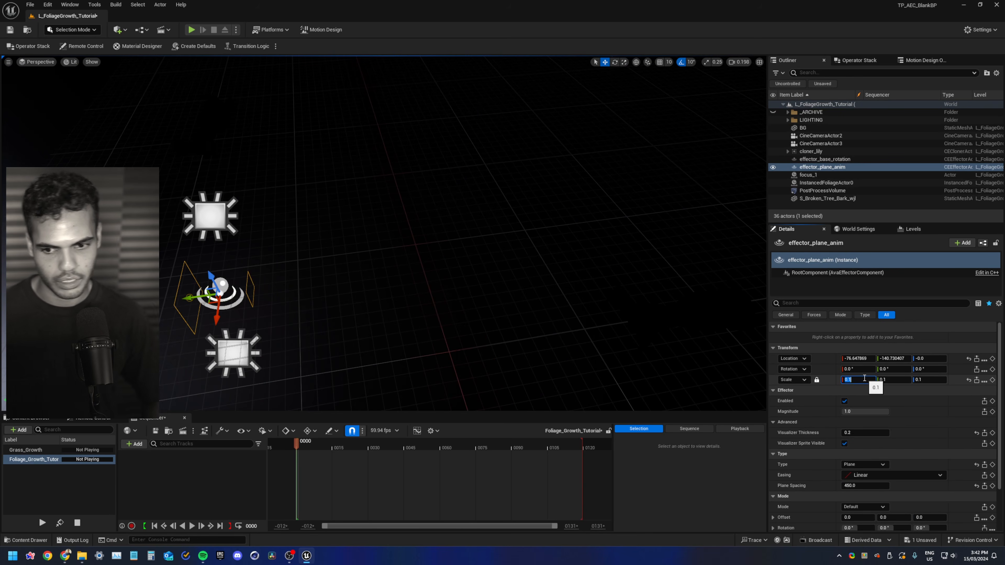
Rotate effector_plane_anim about -90 degrees around Z and move it beside the bark
key("f")
key("e")
left_click_drag(455, 307, 578, 275)
key("w")
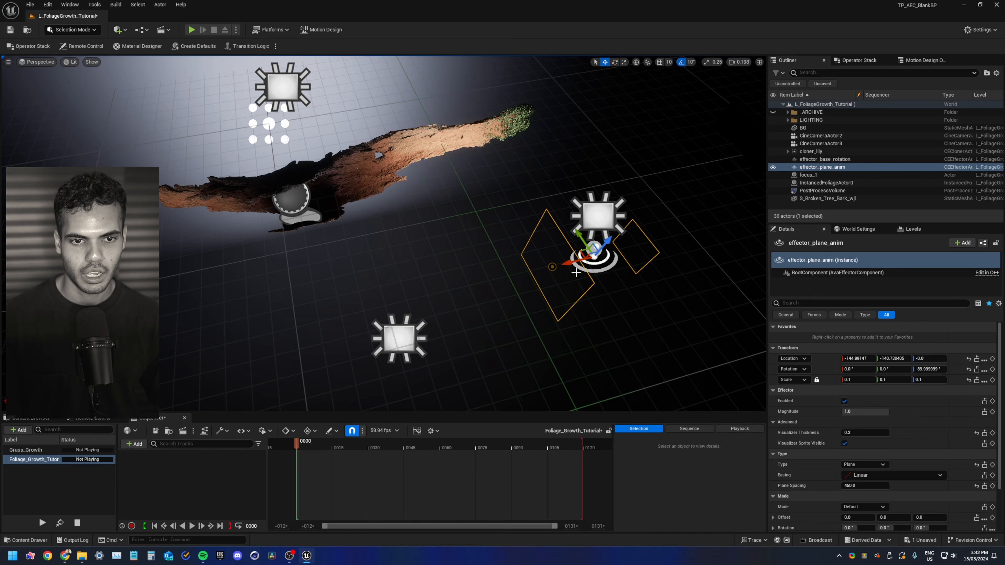
right_click_drag(530, 289, 519, 295)
left_click_drag(513, 300, 513, 296, "shift")
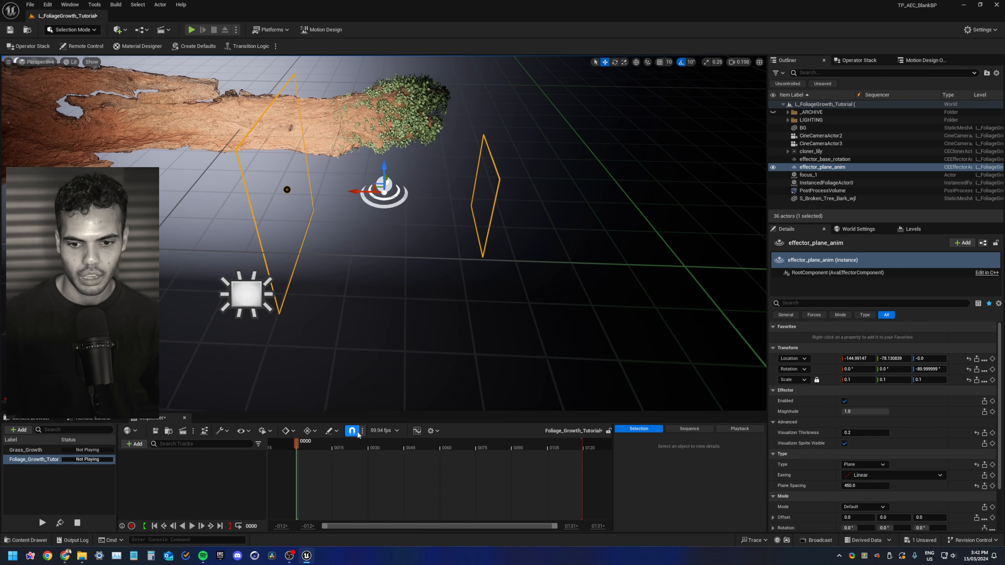
Set the sequence frame rate to 30 fps and its end frame to 600
scroll(411, 487, "down", 3, "ctrl")
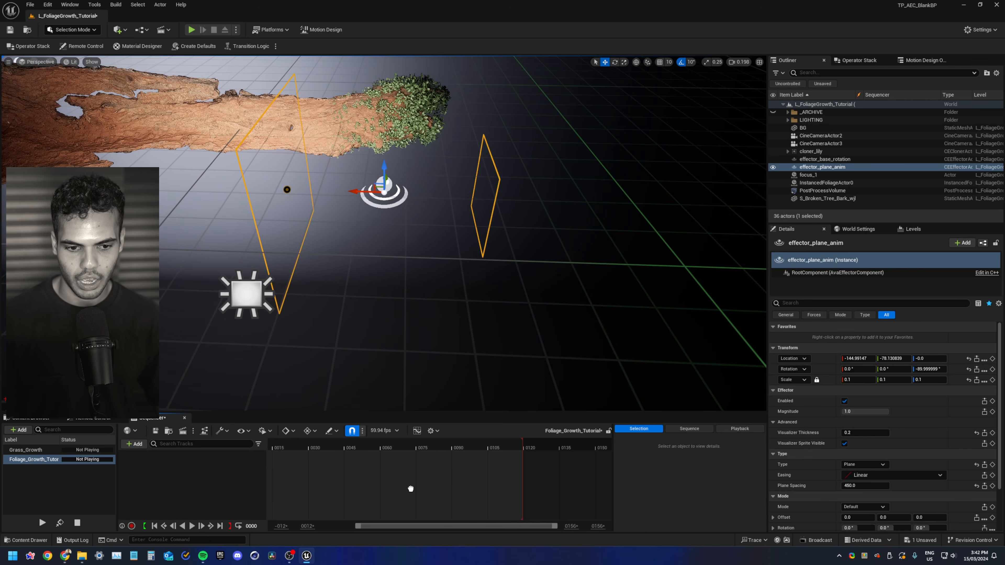
left_click(394, 431)
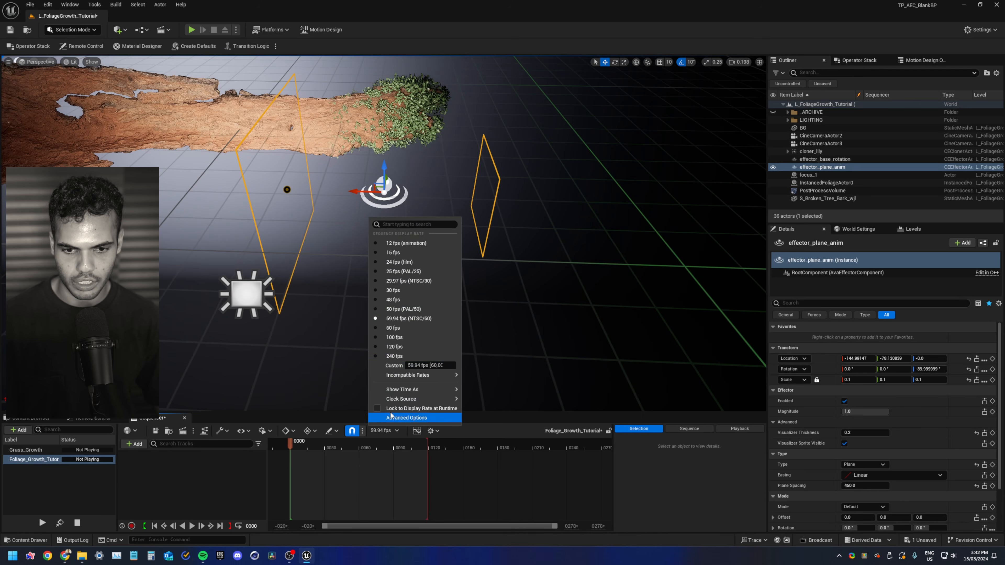
left_click(400, 290)
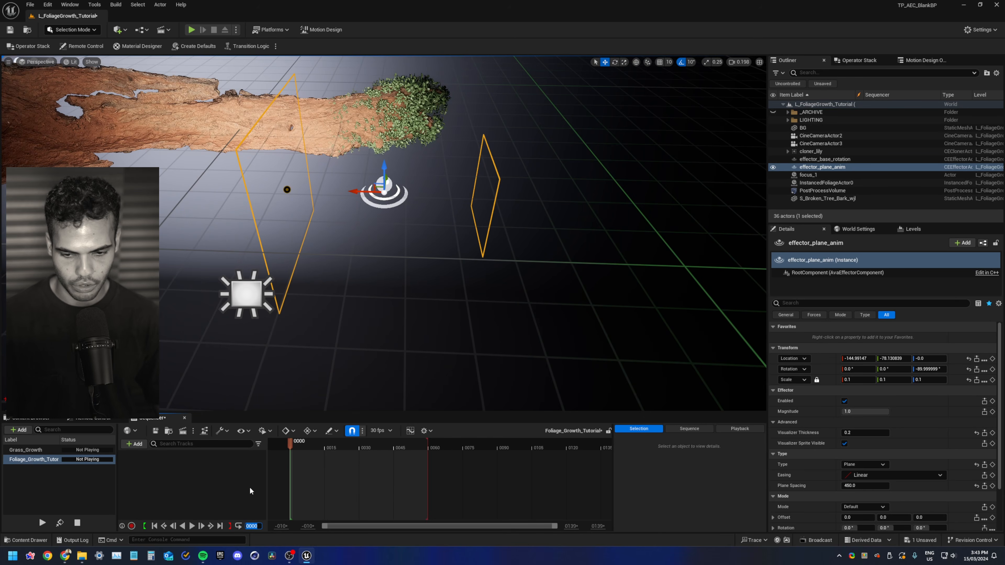
type("600")
key("Return")
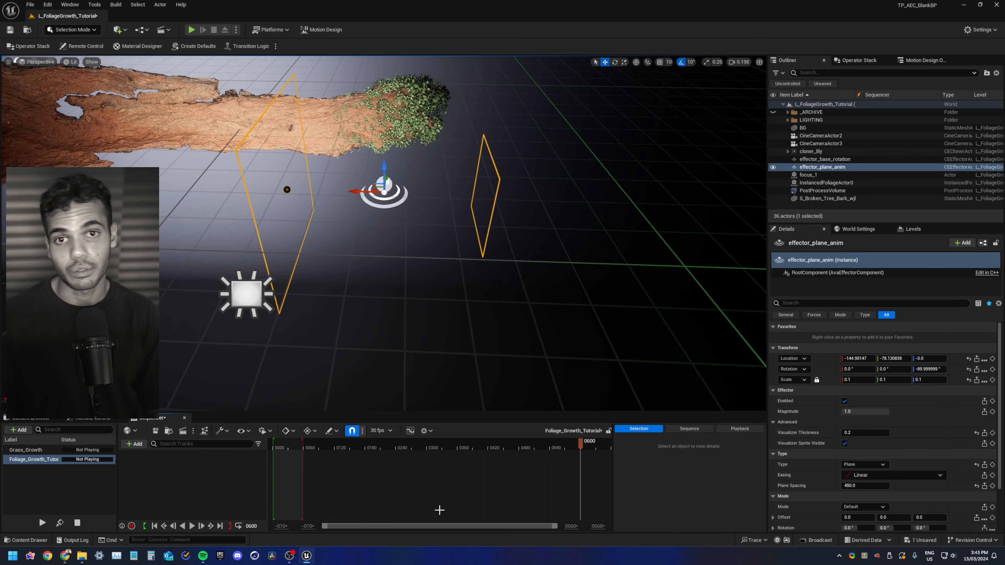
Add effector_plane_anim to the Foliage_Growth_Tutorial sequence as a track
key("bracketright")
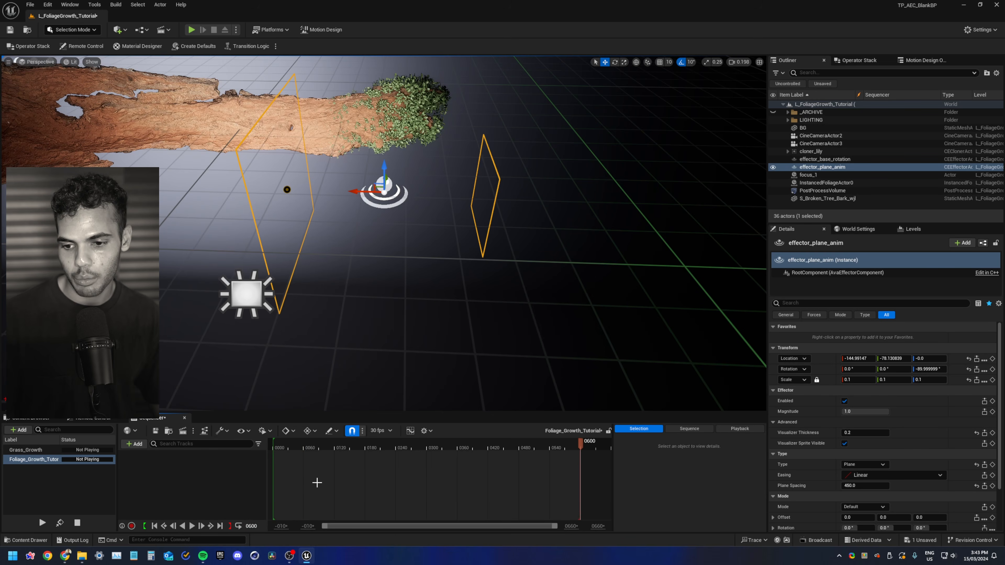
left_click(155, 433)
left_click_drag(822, 167, 181, 480)
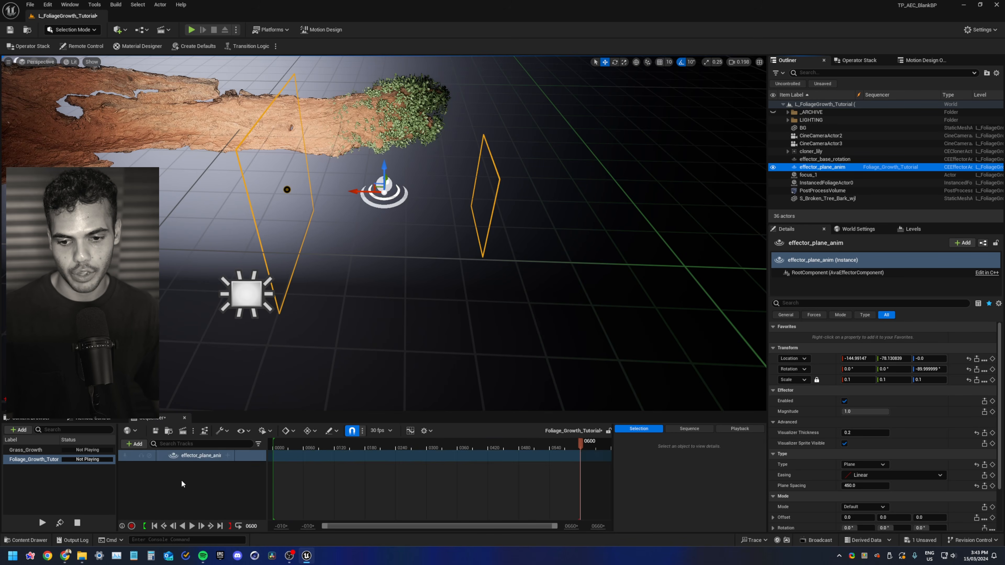
Return to frame 0 and add a Transform track to the effector_plane_anim track
left_click(154, 528)
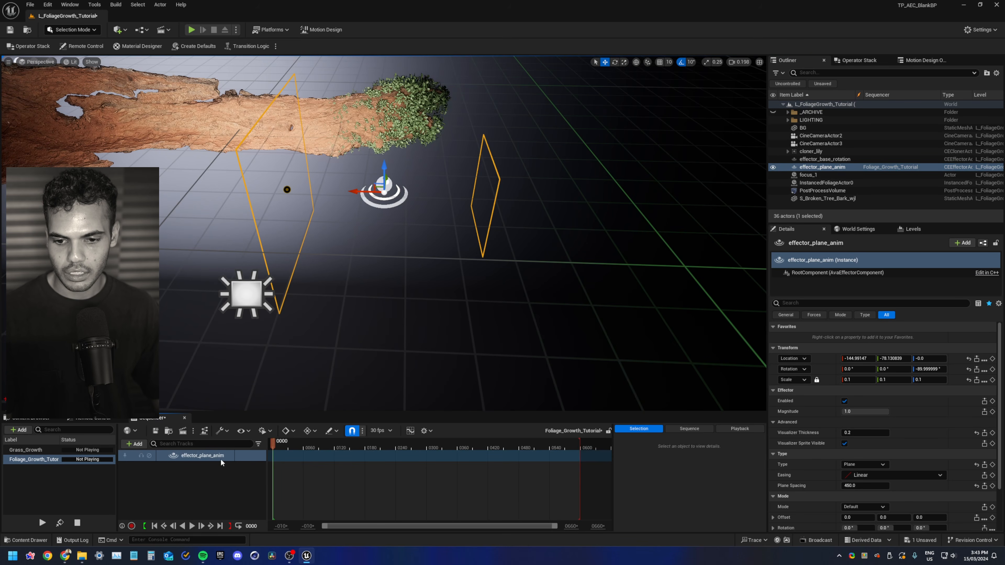
left_click(225, 471)
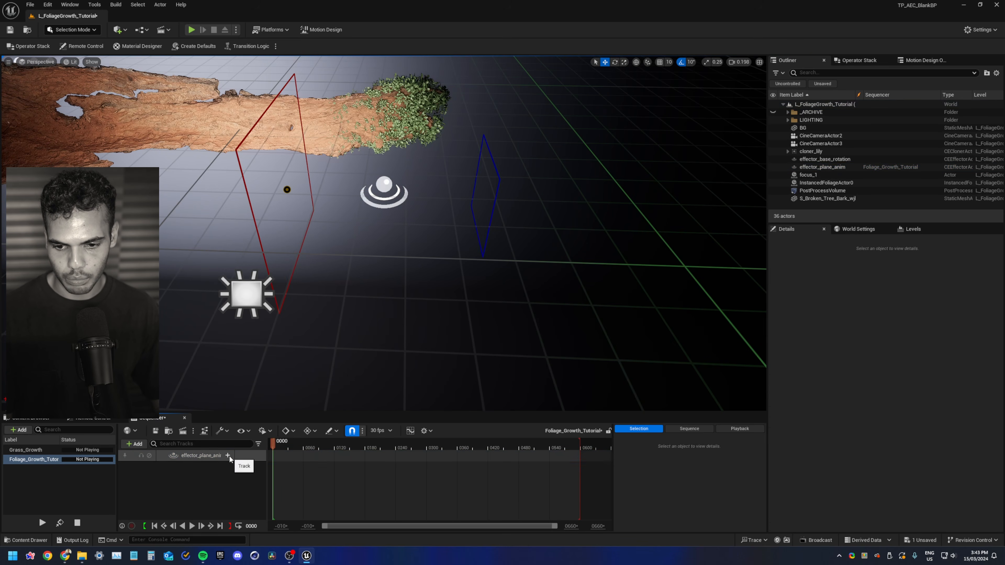
left_click(201, 456)
right_click(229, 455)
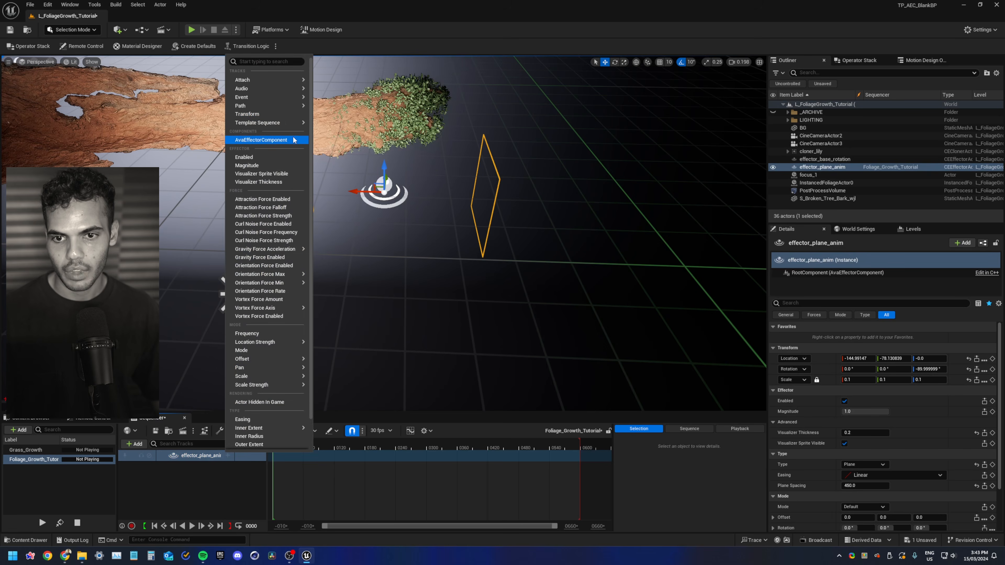
left_click(279, 115)
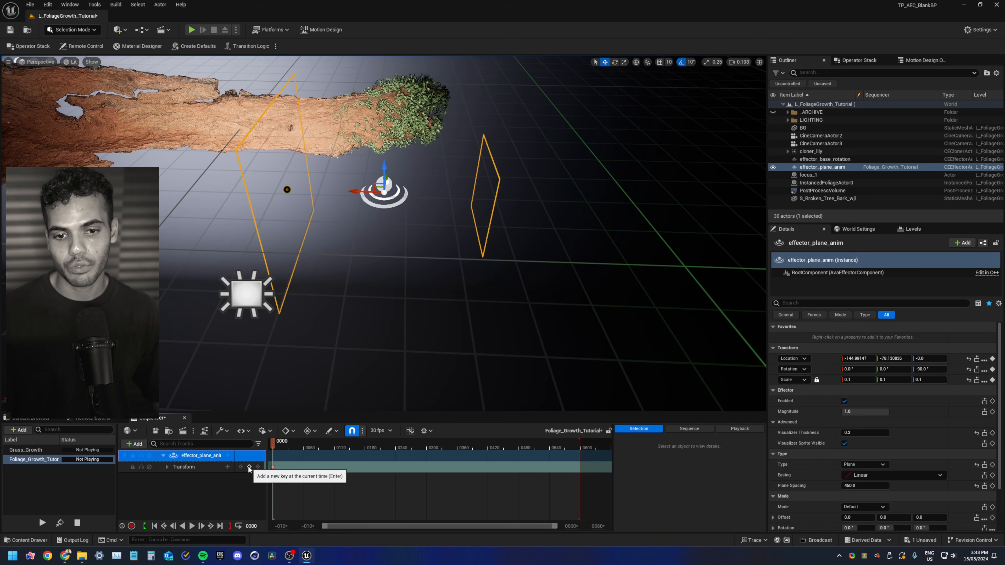
Move effector_plane_anim just past one end of the bark and key its transform at frame 0
left_click_drag(358, 189, 515, 199)
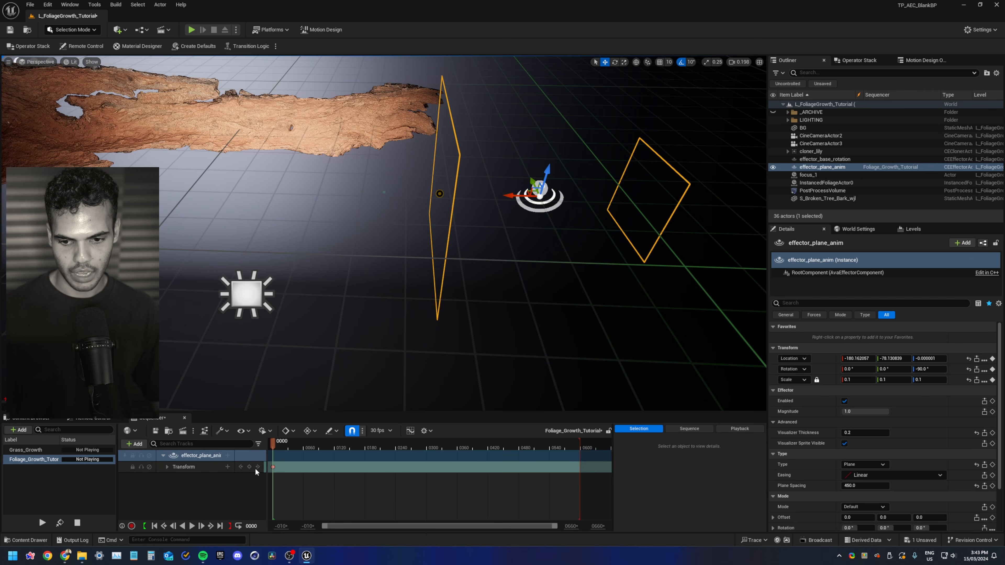
left_click(250, 467)
Go to the last frame, move effector_plane_anim past the opposite end of the bark, and key its transform there
left_click_drag(318, 445, 428, 455)
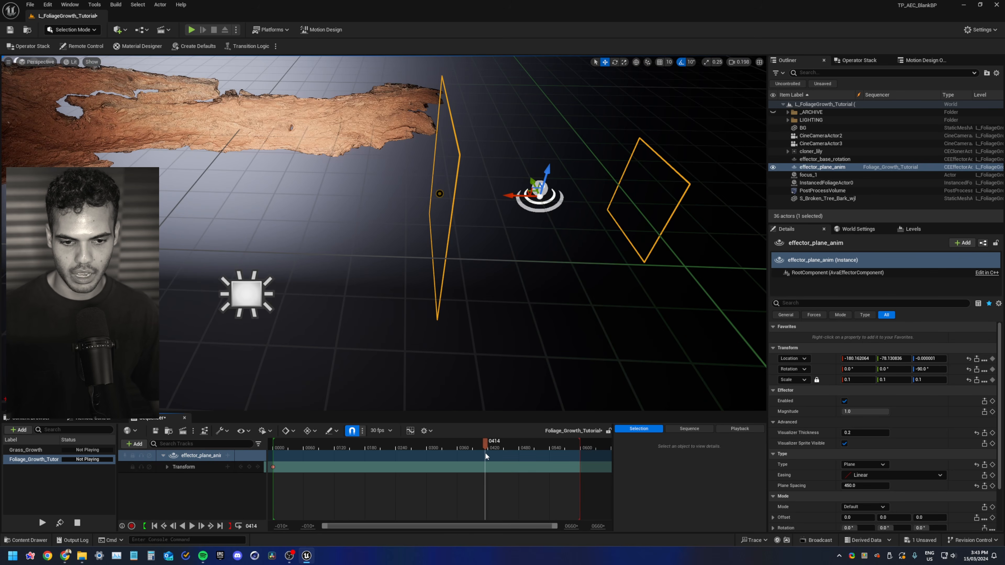
left_click_drag(485, 454, 541, 473)
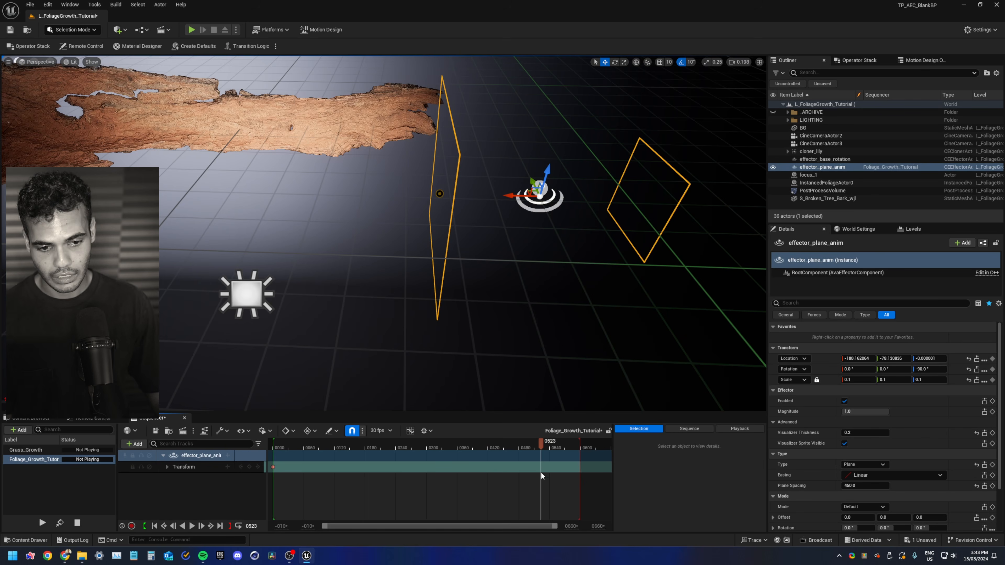
left_click(221, 526)
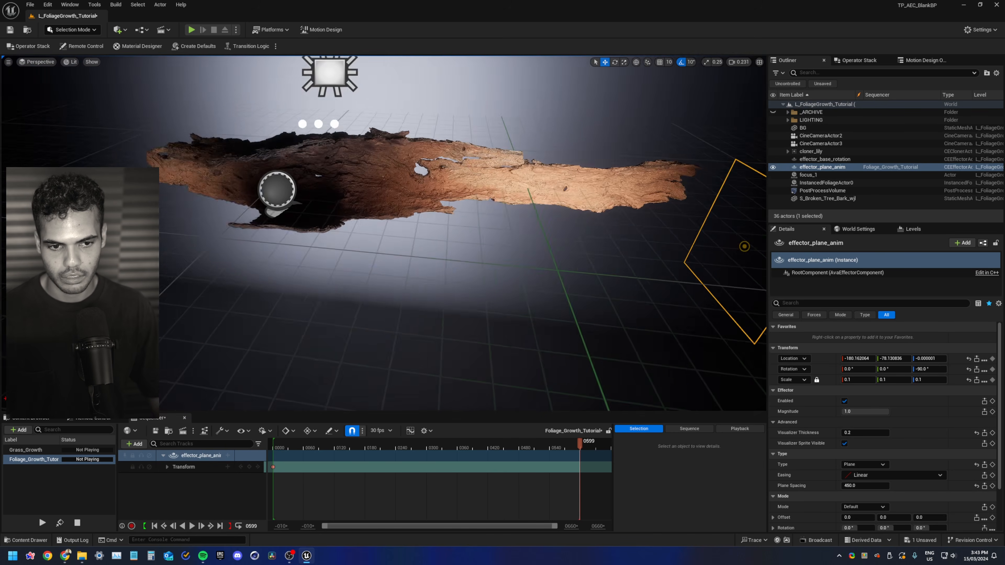
left_click_drag(590, 228, 145, 261)
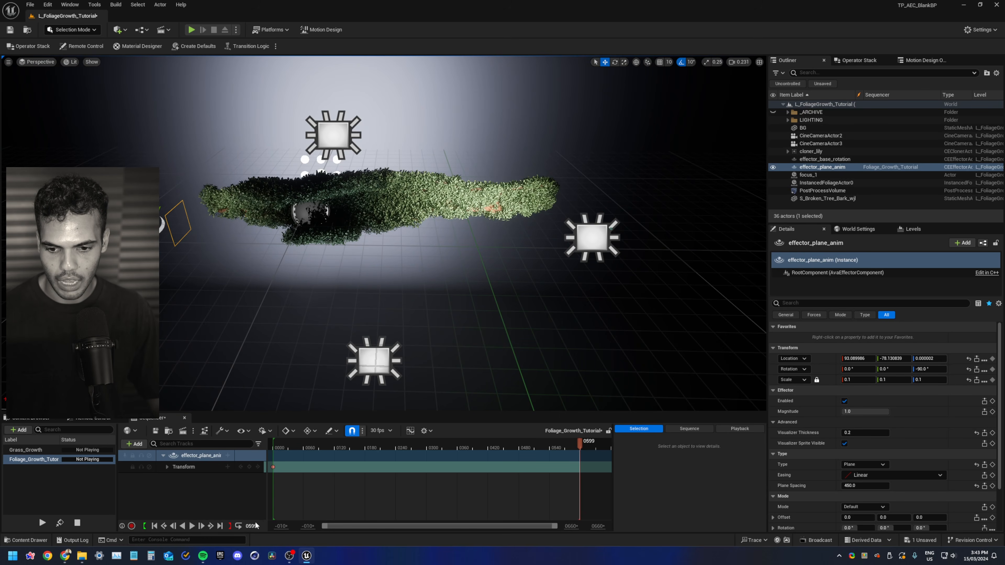
left_click(249, 467)
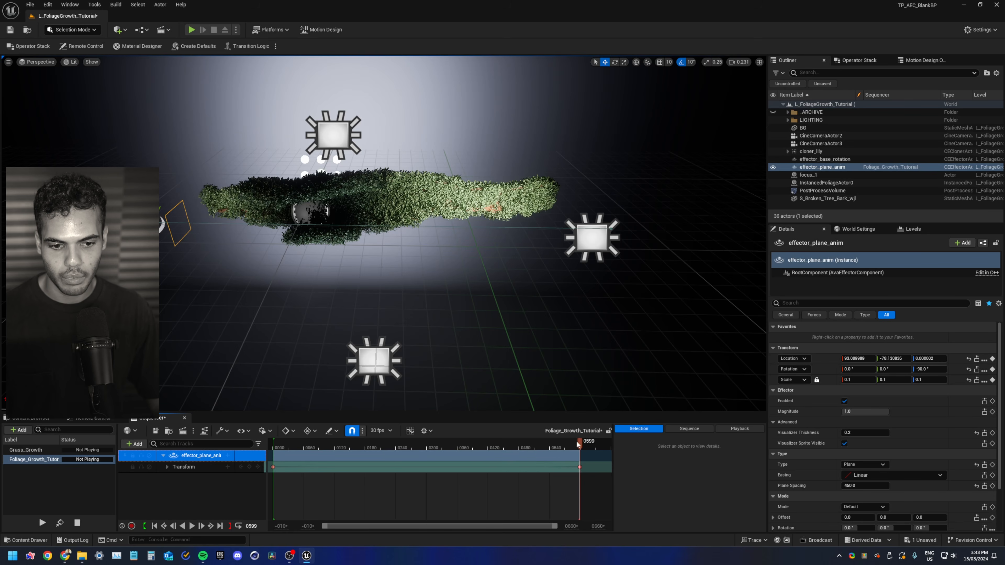
Hide the editor helpers in the viewport and play back the effector animation to preview the foliage growth
left_click_drag(576, 442, 323, 462)
left_click(418, 309)
key("g")
key("Escape")
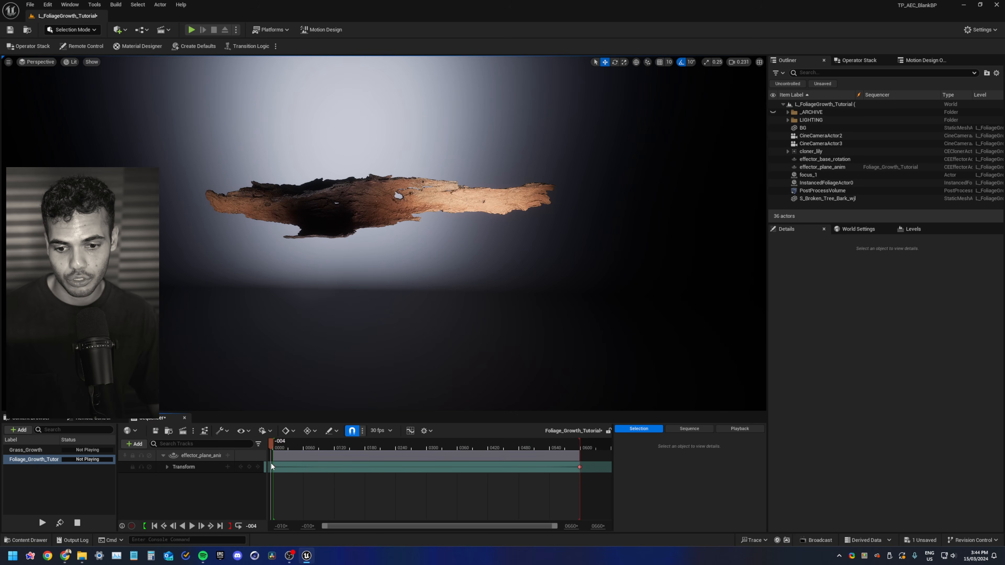
key("space")
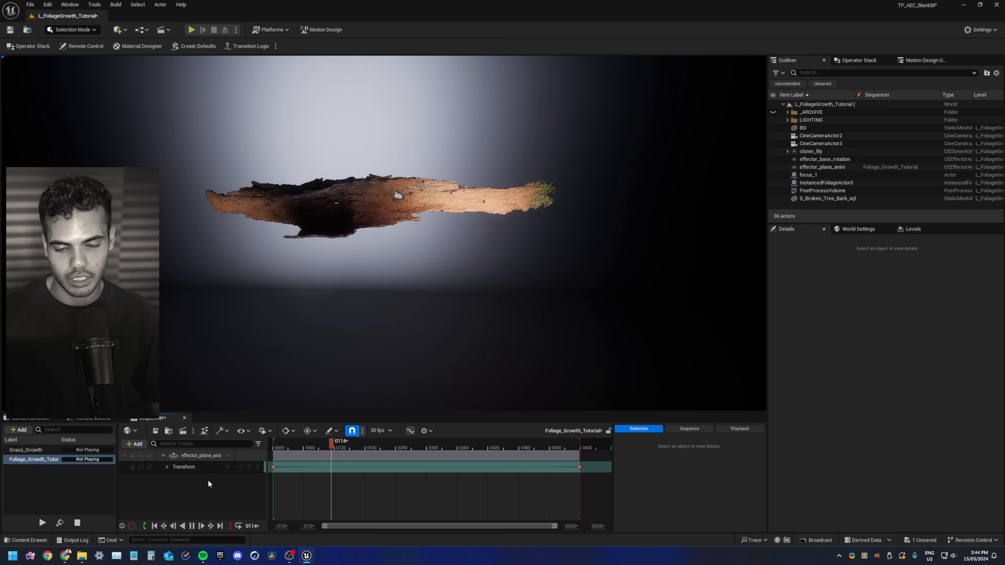
key("space")
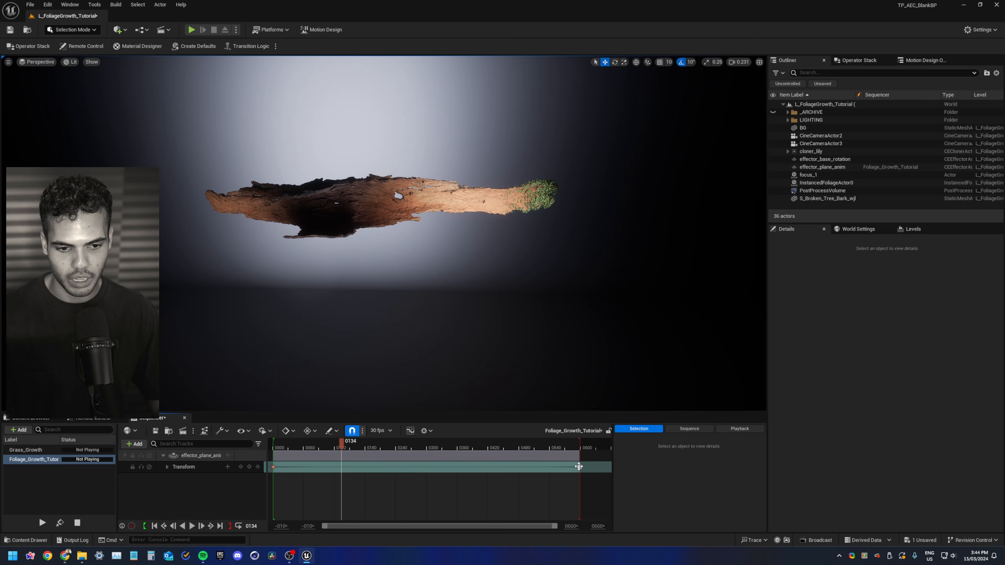
Move the final transform keyframe earlier on the timeline and replay the animation from the start
left_click_drag(579, 466, 458, 468)
left_click(271, 444)
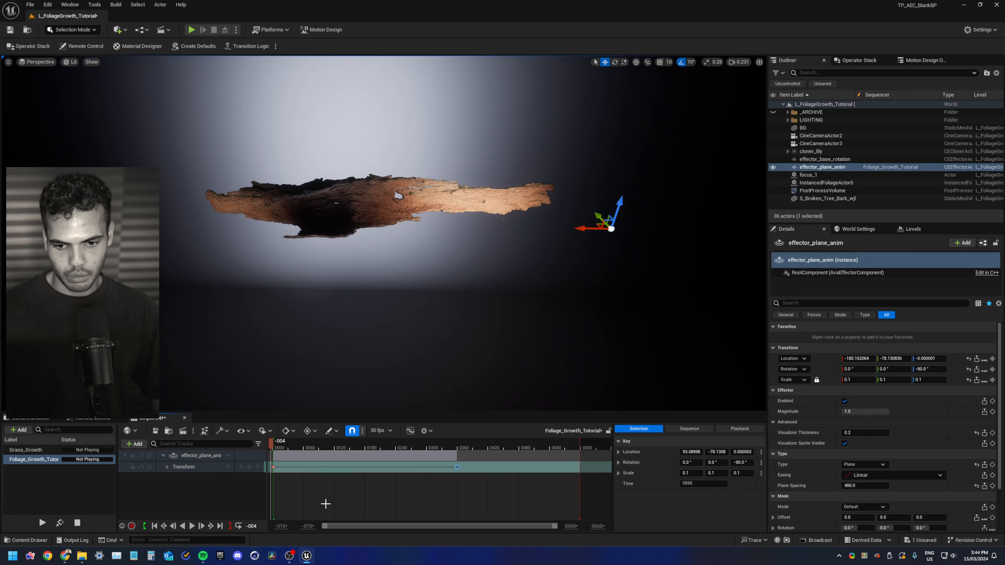
left_click(325, 503)
key("space")
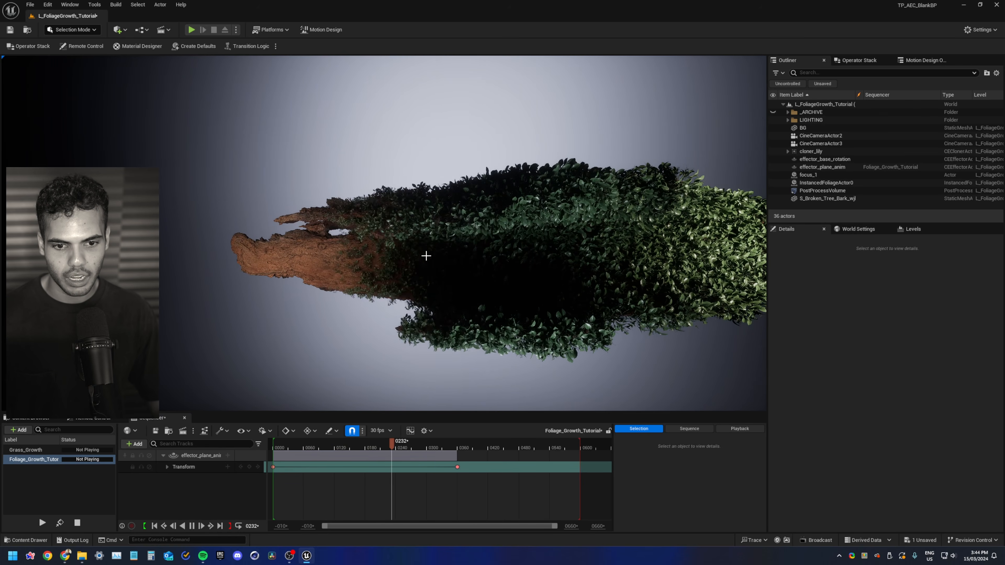
key("space")
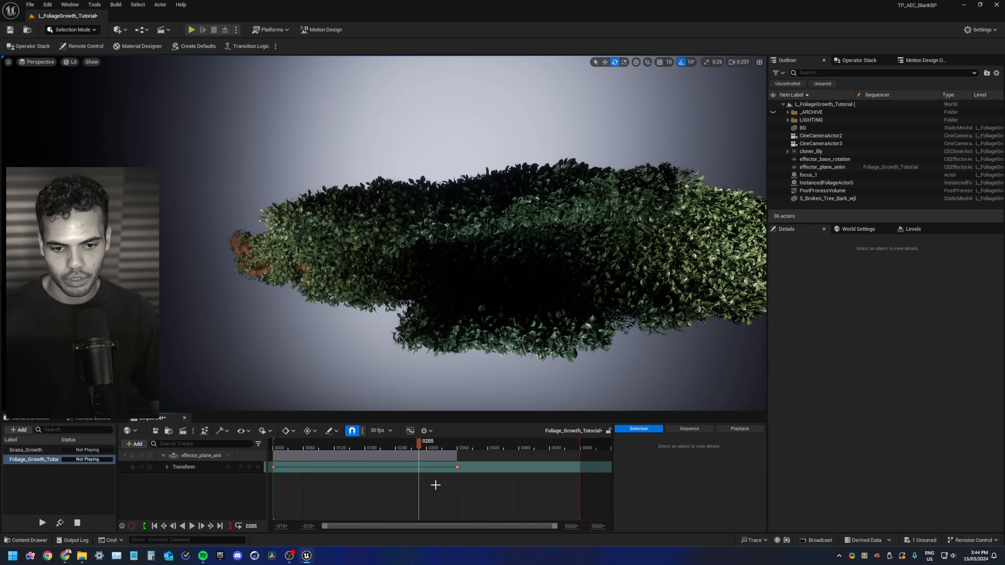
Set the easing of effector_plane_anim to In Out Cubic
left_click_drag(425, 442, 362, 446)
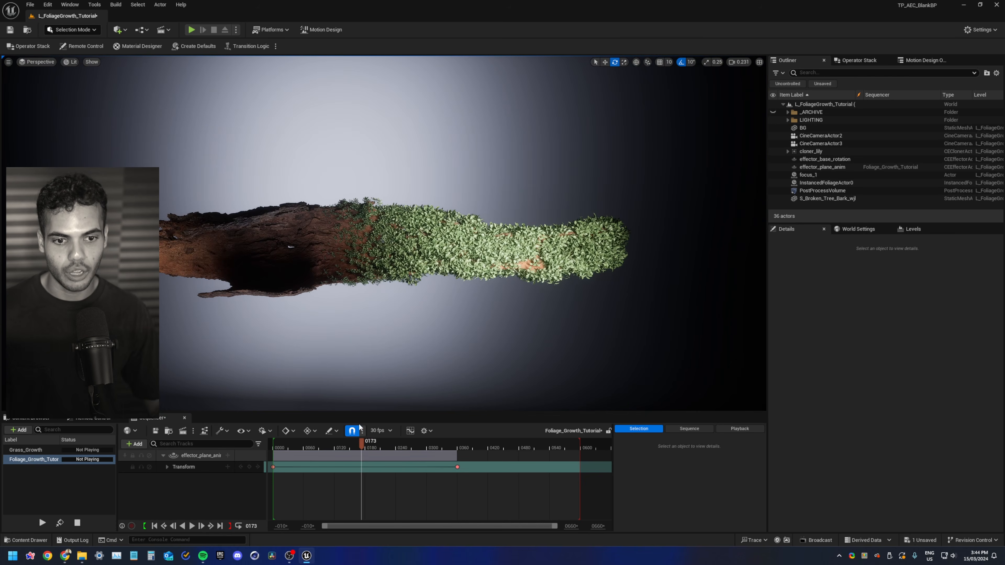
left_click(823, 168)
scroll(838, 436, "down", 3)
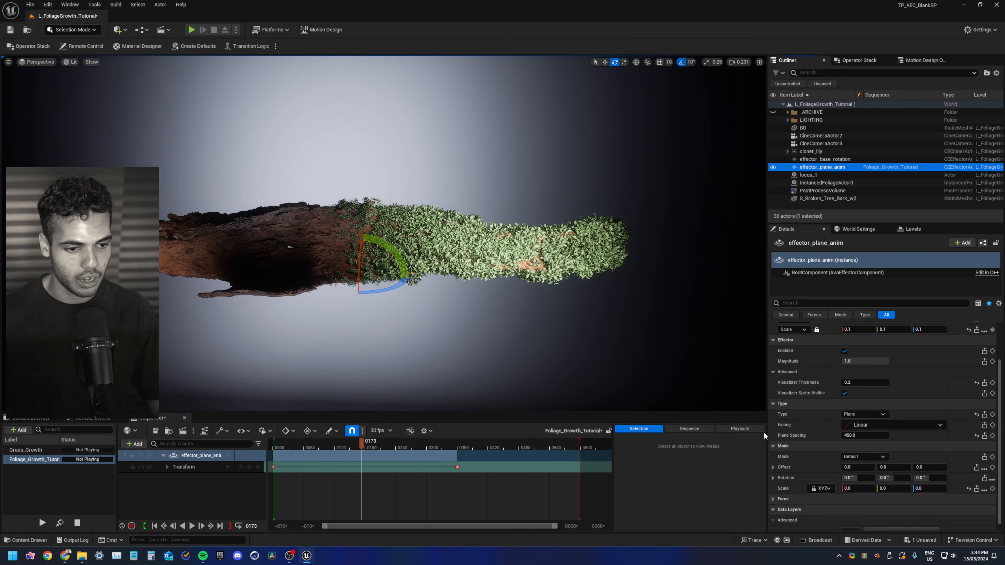
left_click(797, 423)
left_click(858, 425)
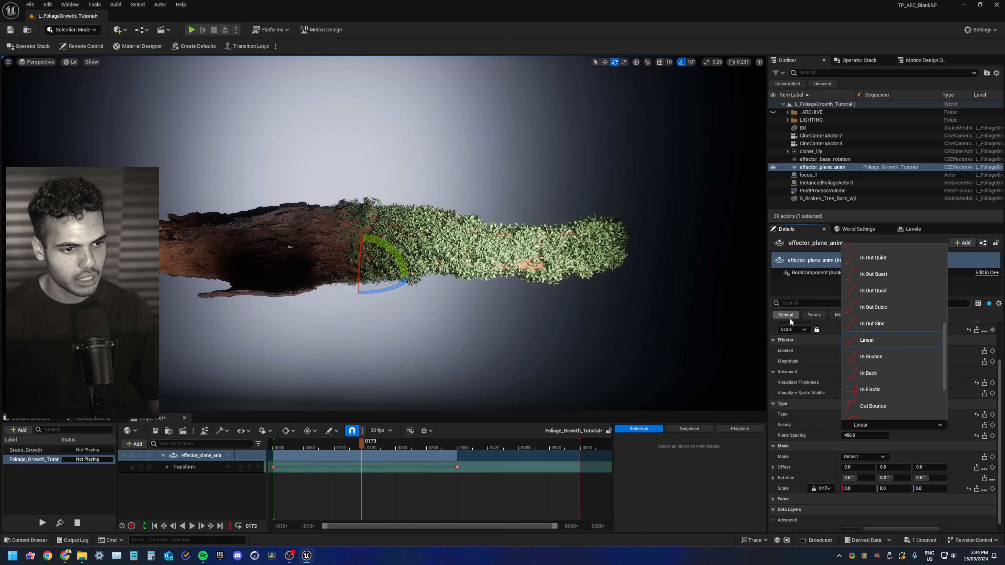
left_click(845, 309)
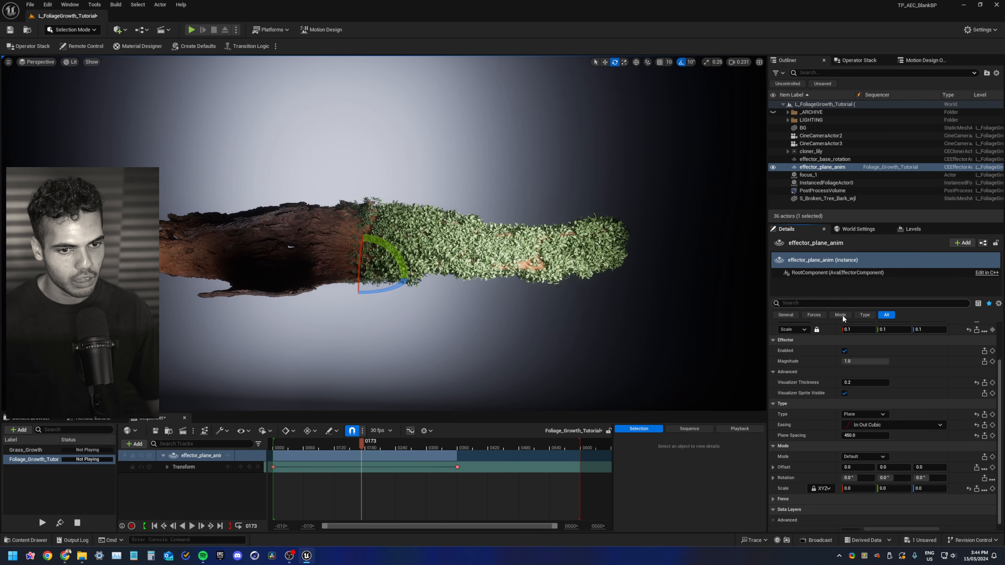
Scrub through the timeline to review the eased growth animation
left_click_drag(361, 443, 278, 448)
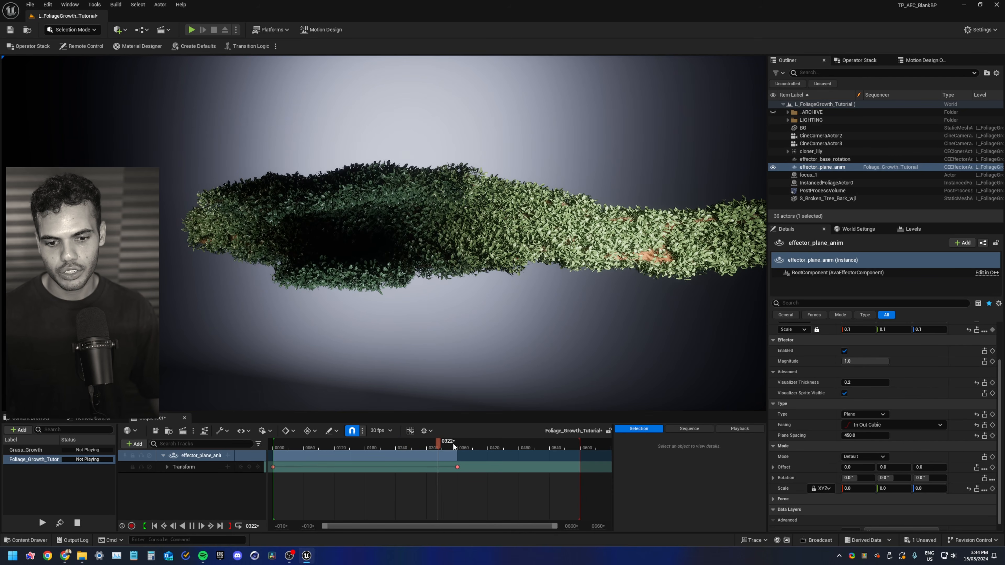
left_click_drag(450, 445, 334, 447)
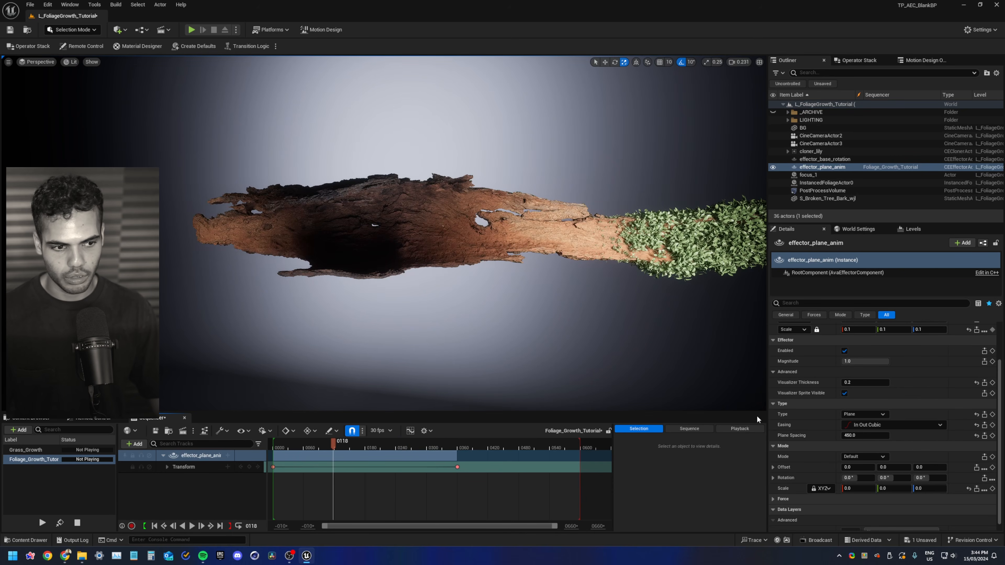
left_click(877, 424)
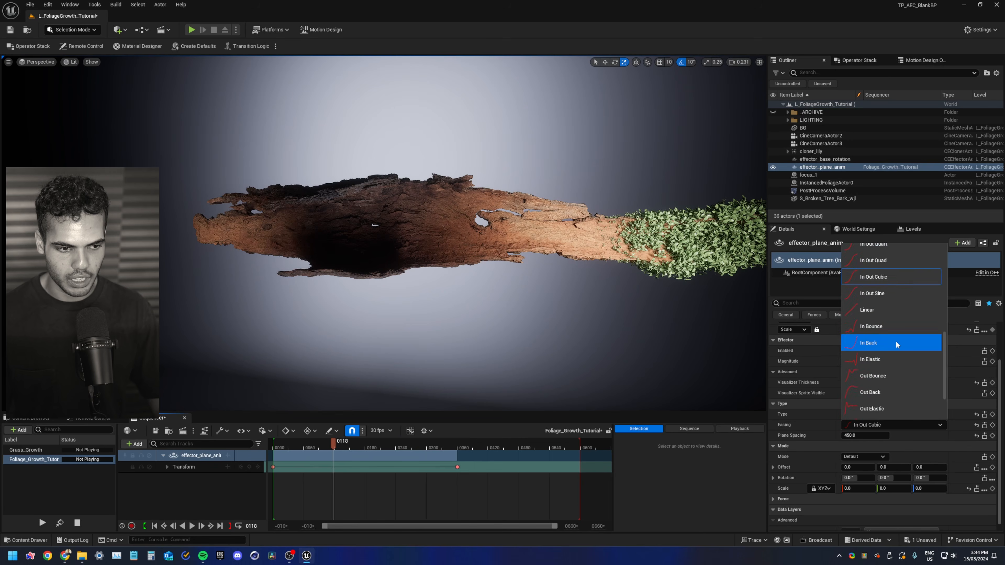
right_click_drag(483, 490, 484, 493)
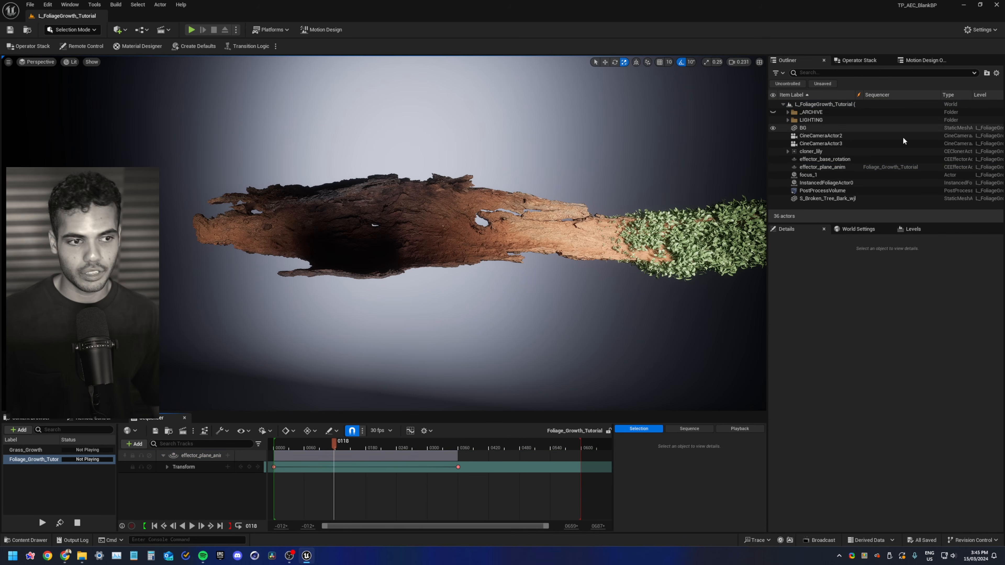
Pilot CineCameraActor3 to reframe the shot on the growing foliage and preview the sequence playback
left_click(903, 143)
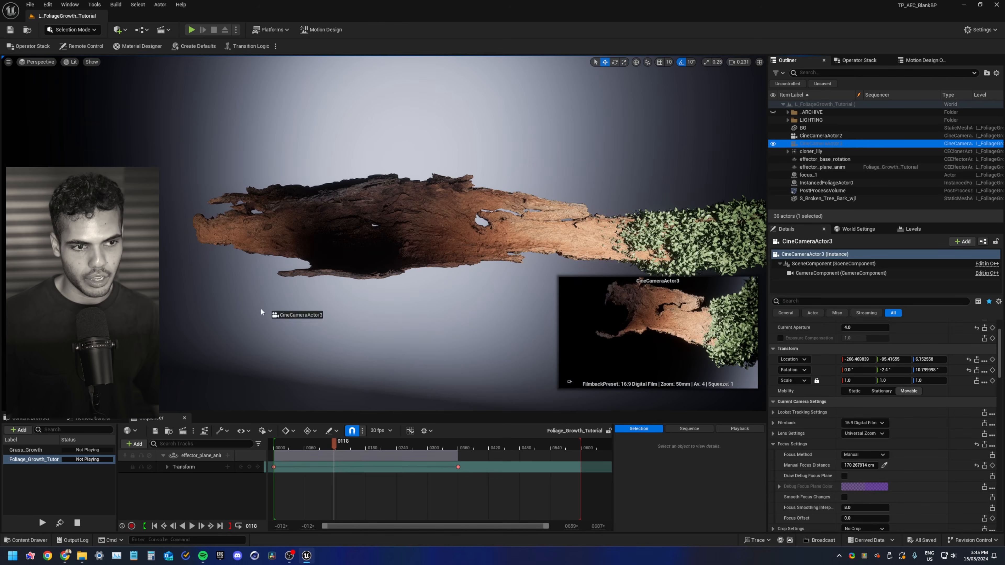
left_click_drag(166, 496, 166, 497)
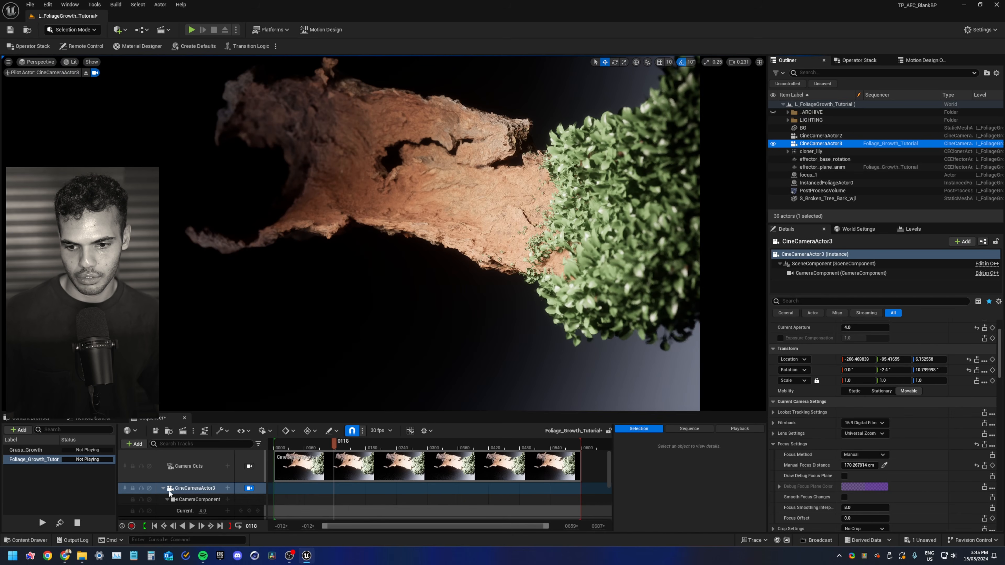
left_click(163, 489)
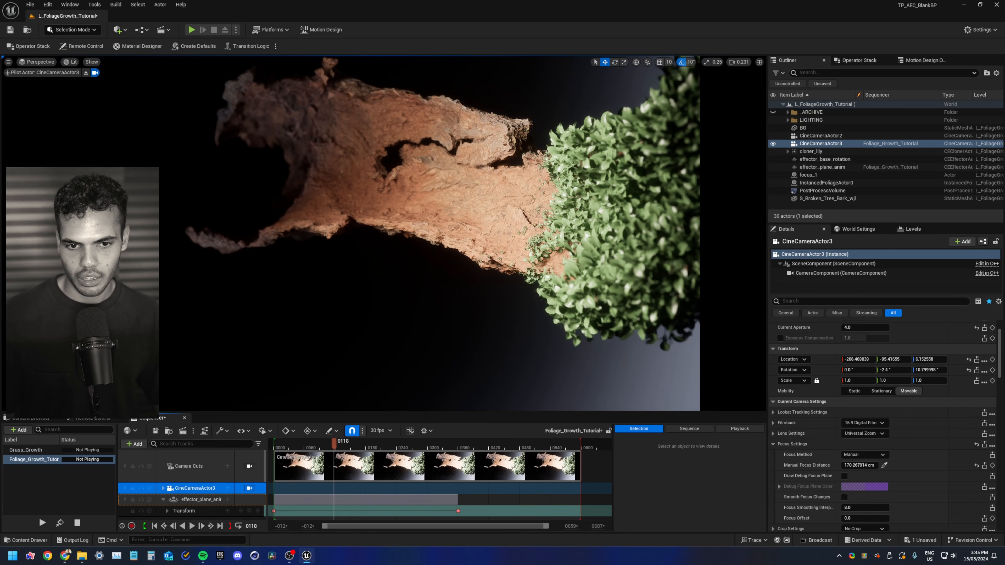
key("a")
right_click_drag(382, 375, 397, 352)
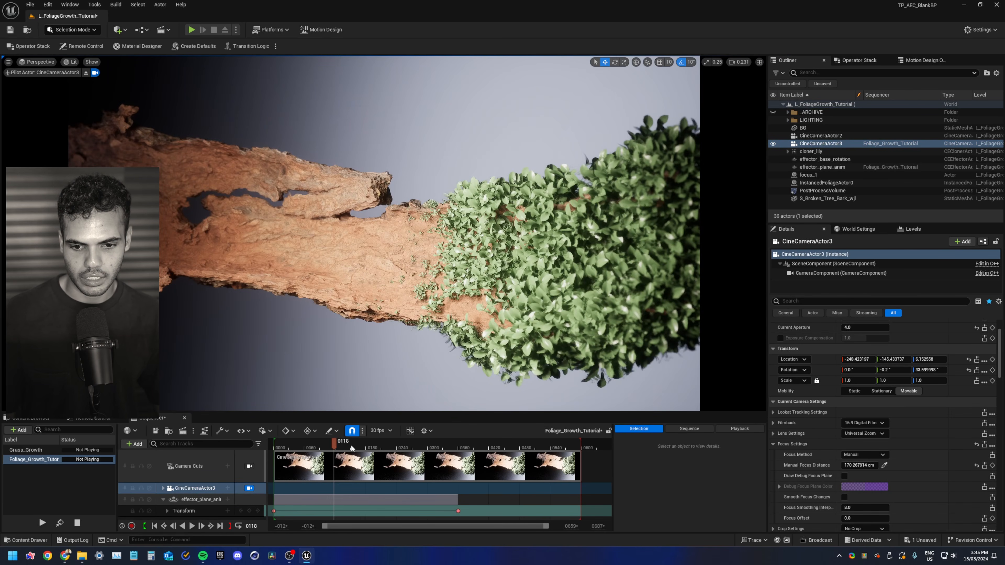
key("space")
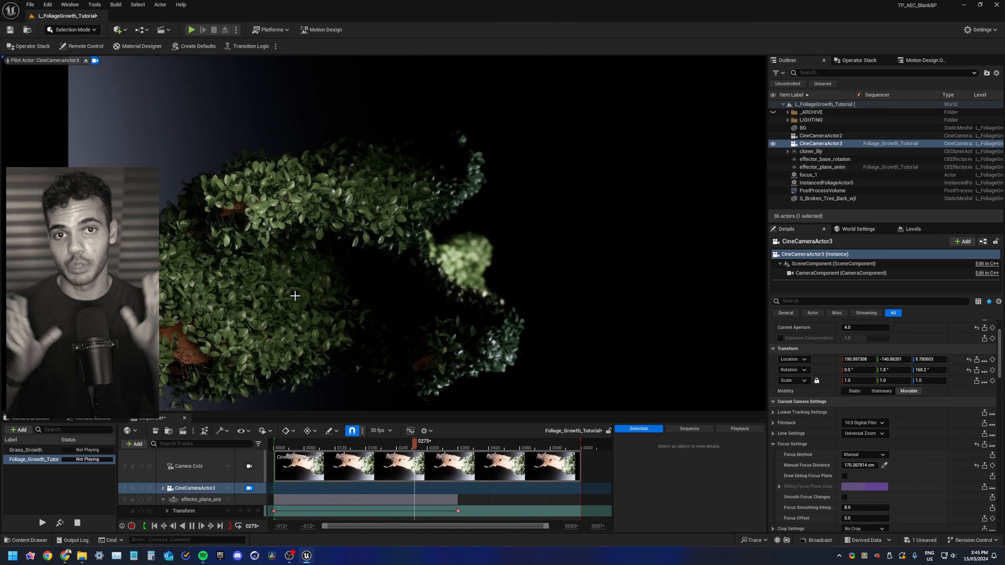
key("space")
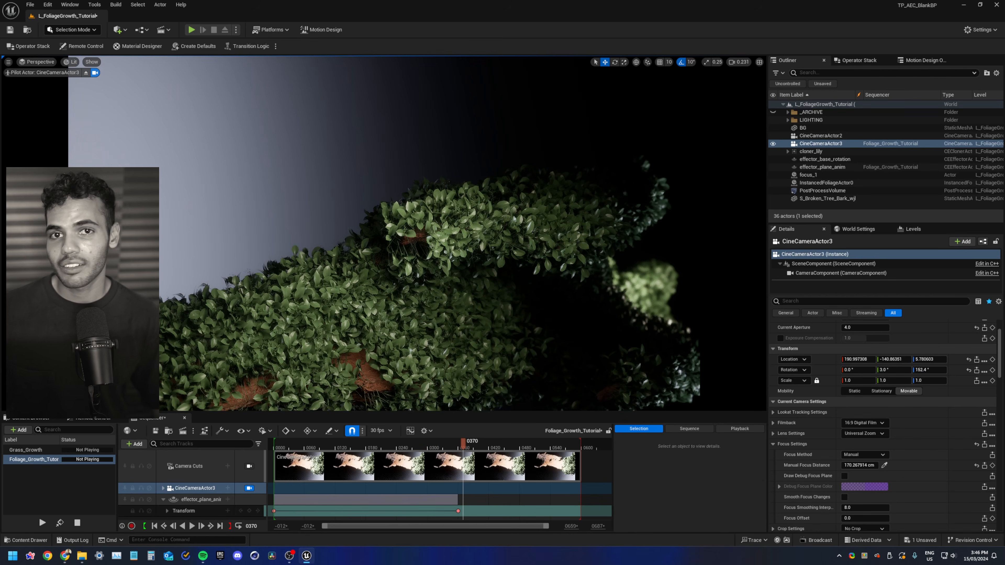
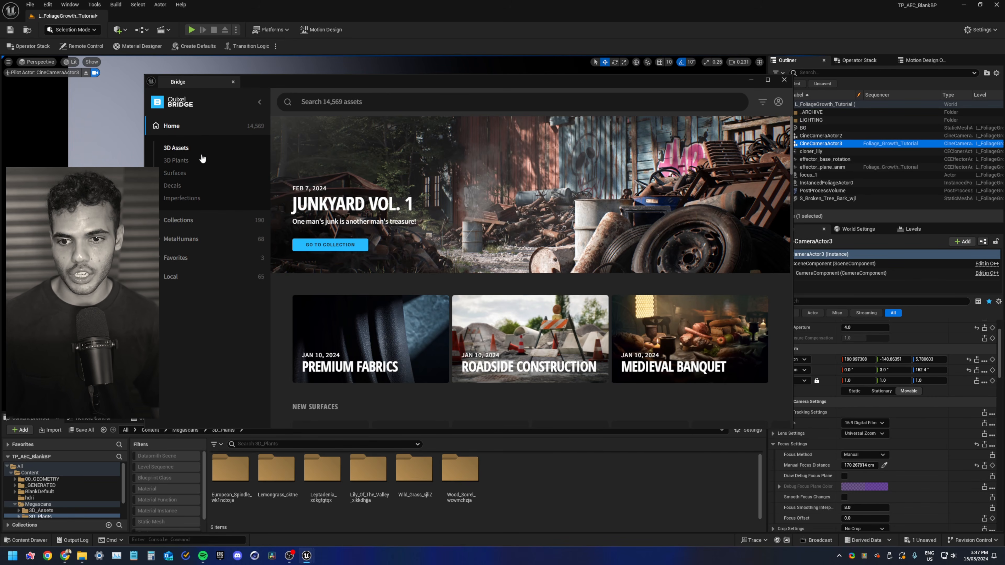
Browse the Bridge 3D Plants library under Grass > Wild and open the Wild Grass asset
left_click(203, 161)
left_click(202, 163)
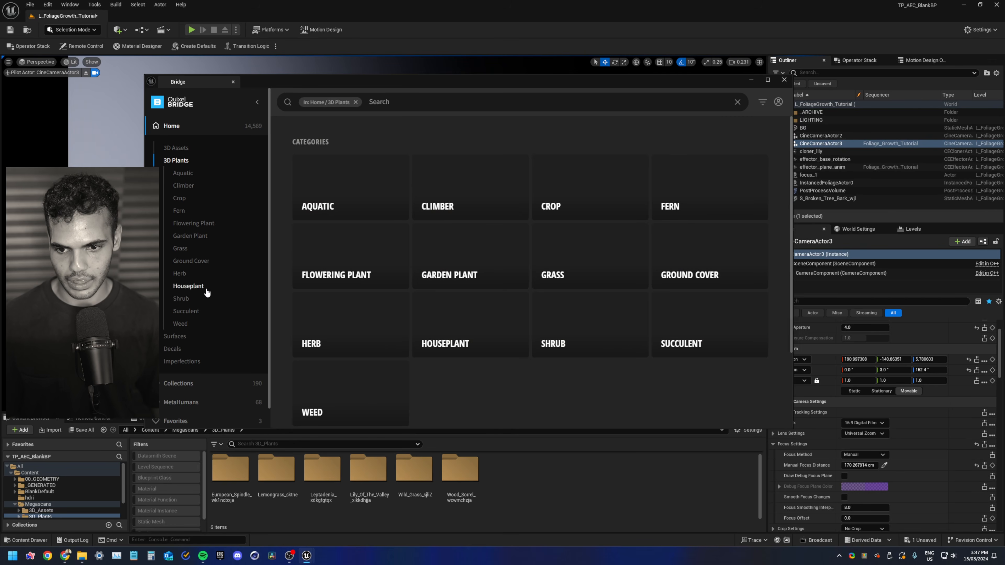
left_click(206, 253)
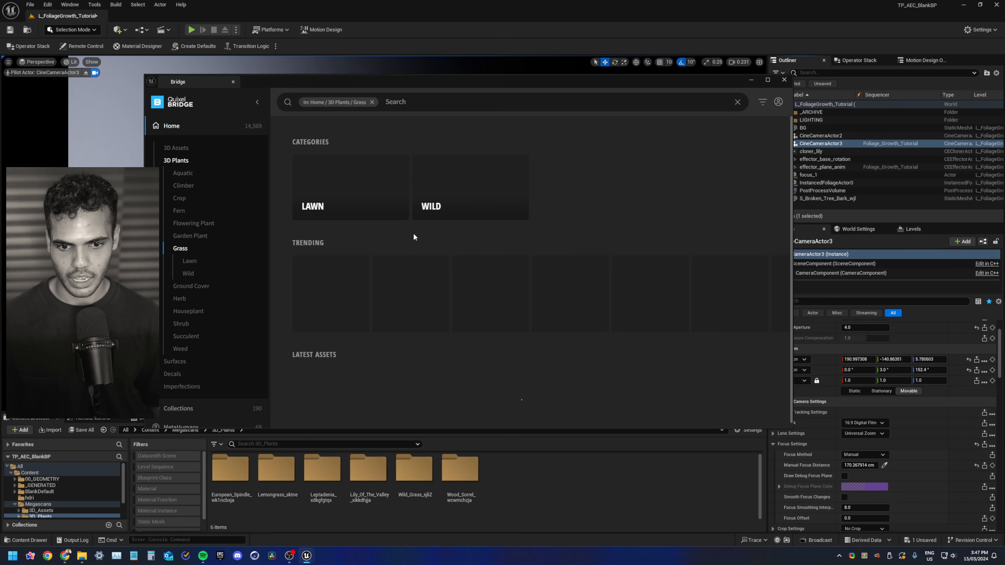
left_click(462, 197)
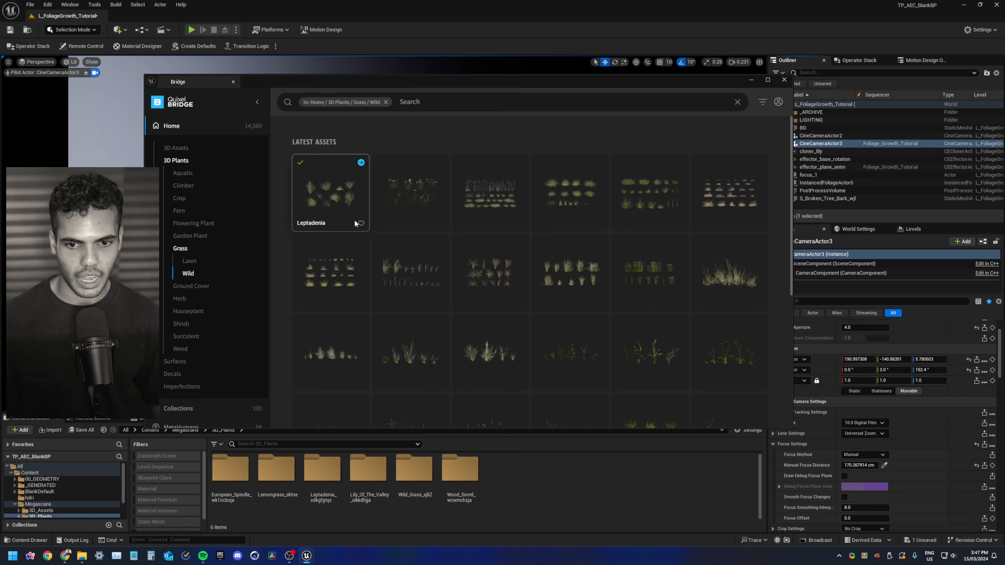
scroll(352, 214, "down", 5)
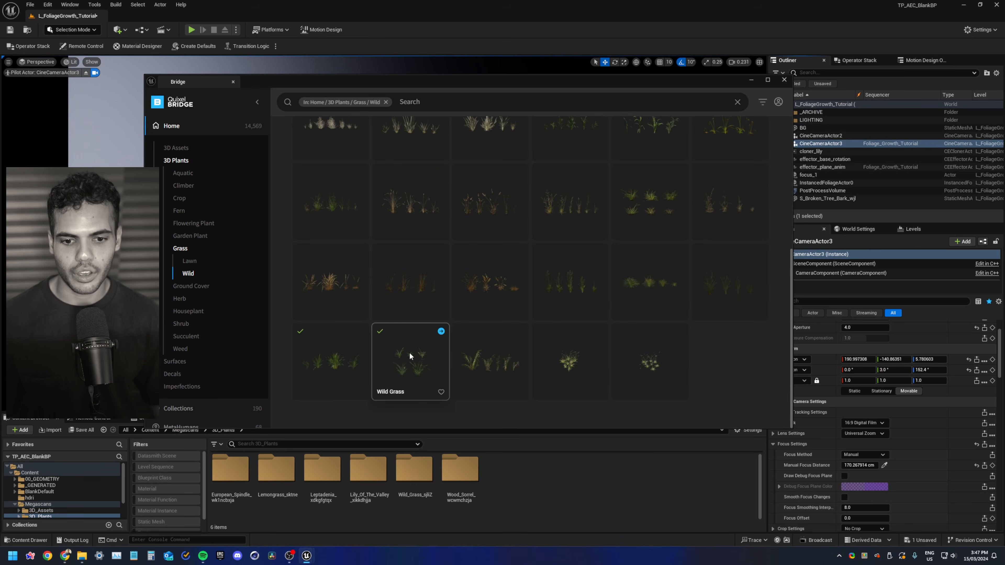
left_click(410, 356)
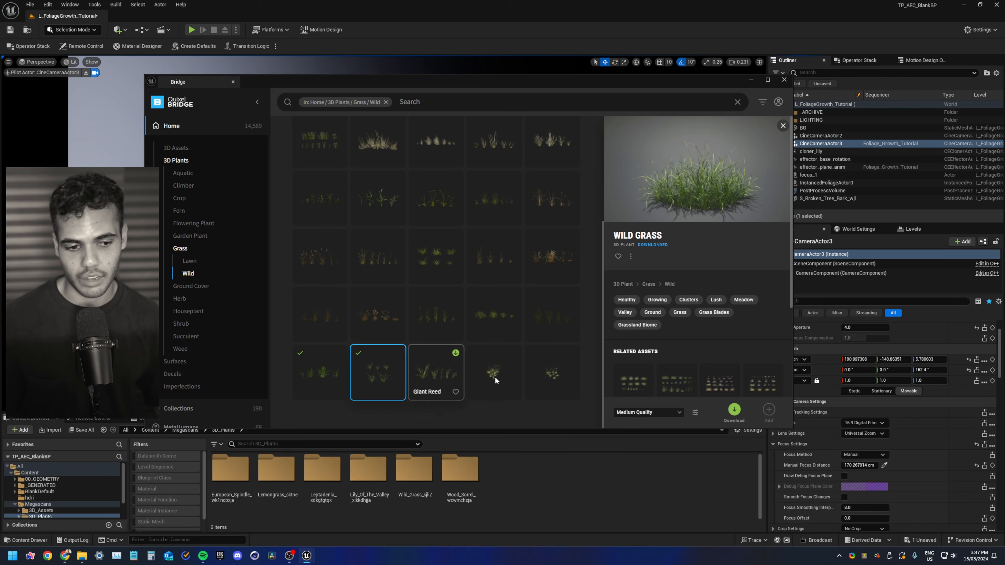
Clear the category filter, search Bridge for spind and open the European Spindle asset
left_click(386, 102)
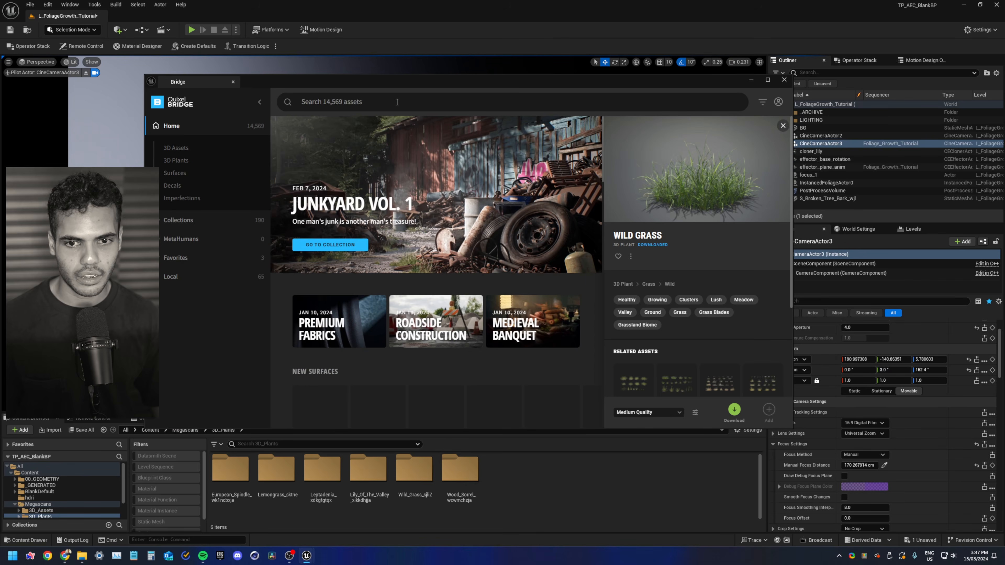
type("spindle")
key("Return")
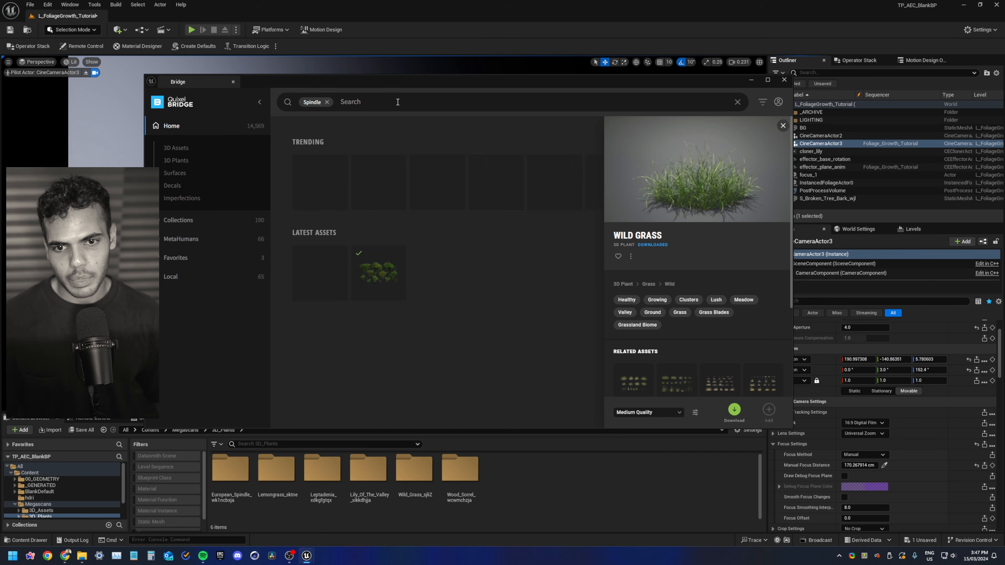
left_click(376, 184)
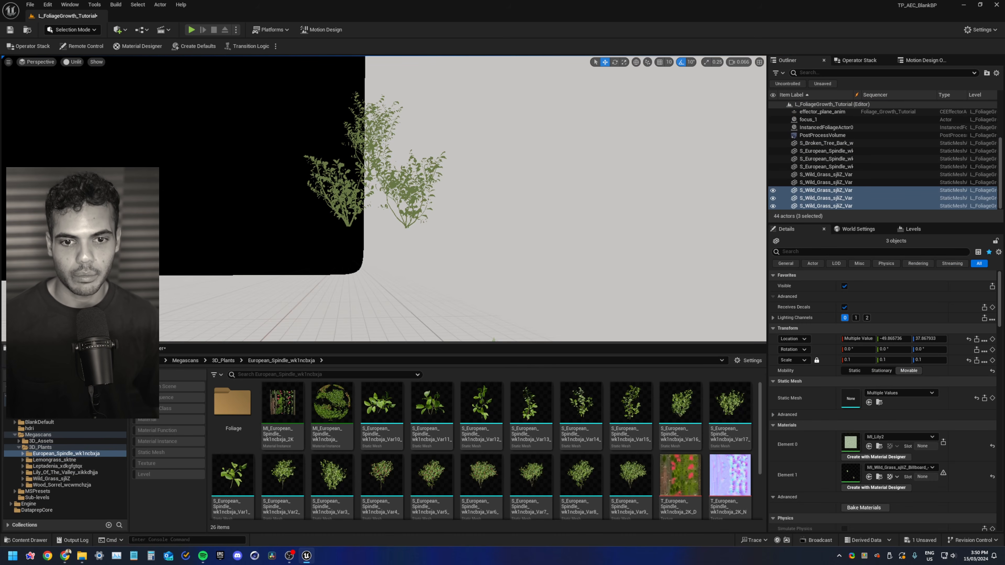
Inspect the placed Wild Grass and European Spindle meshes in the viewport and the Outliner
right_click_drag(321, 113, 391, 129)
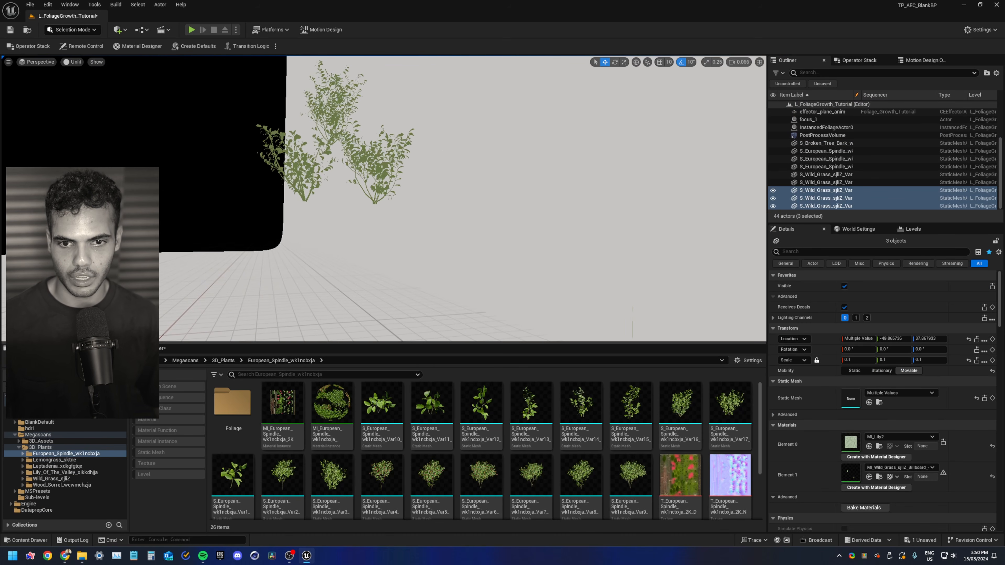
key("f")
mouse_move(390, 129)
left_mouse_down("alt")
mouse_move(436, 158)
mouse_move(396, 131)
mouse_move(380, 134)
left_mouse_up("alt")
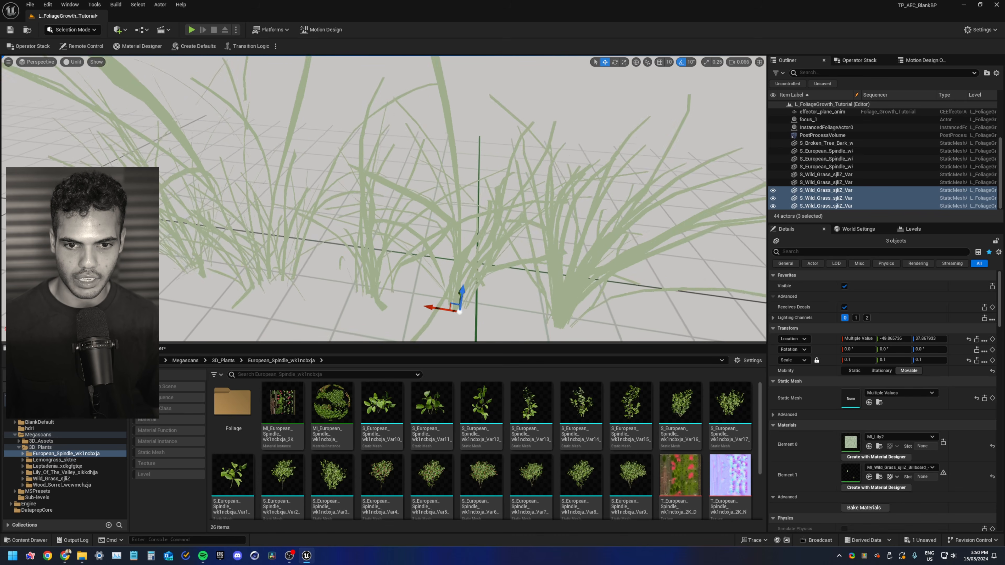
mouse_move(380, 135)
right_mouse_down("alt")
mouse_move(340, 134)
mouse_move(388, 135)
mouse_move(356, 139)
mouse_move(362, 128)
right_mouse_up("alt")
key("w")
key("s")
scroll(360, 135, "up", 3)
key("s")
key("s")
key("w")
key("s")
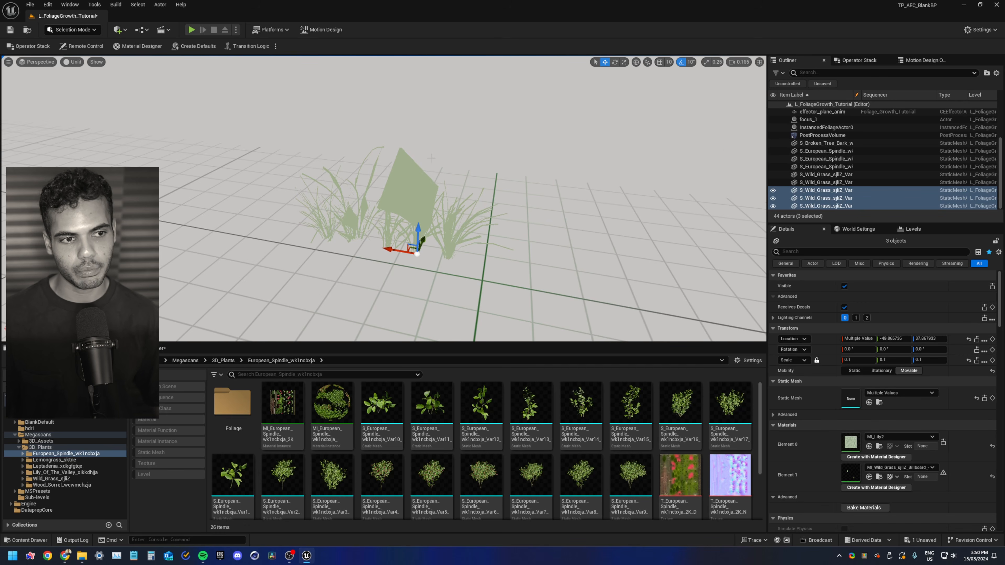
double_click(827, 127)
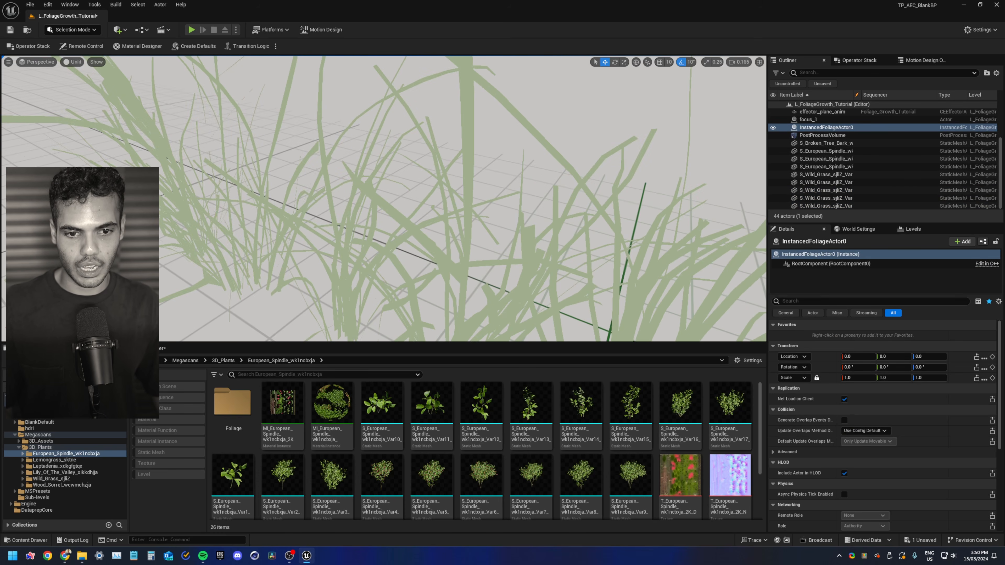
left_click(890, 205)
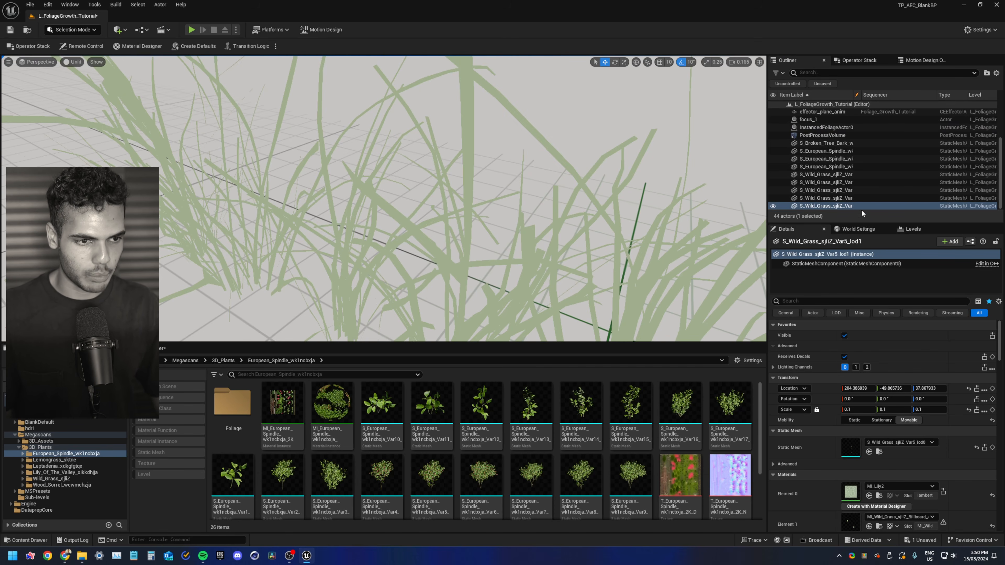
left_click(828, 158)
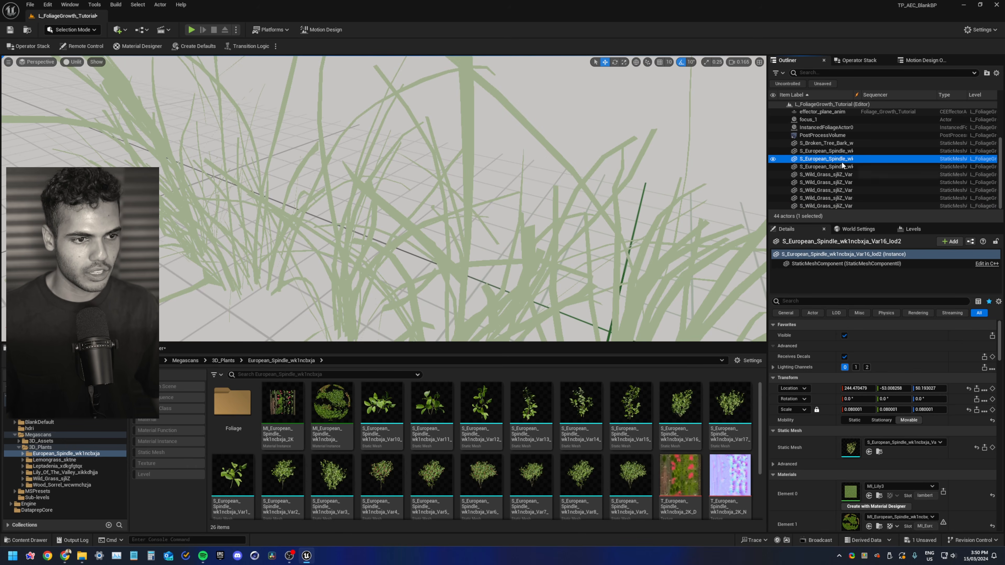
left_click(841, 151)
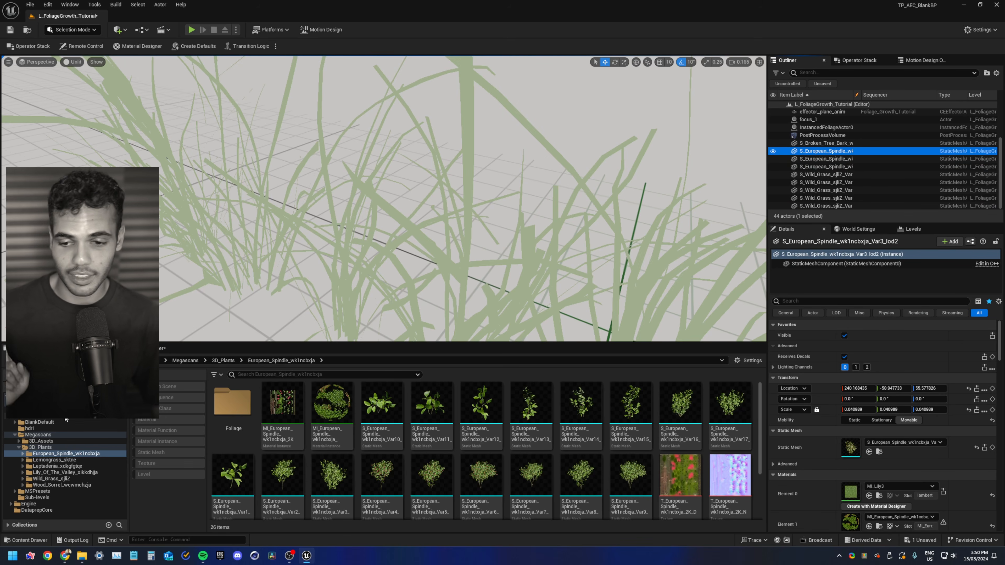
Open the MI_Lily2 and MI_Lily3 material instances to compare their base colours, then close them
left_click(879, 496)
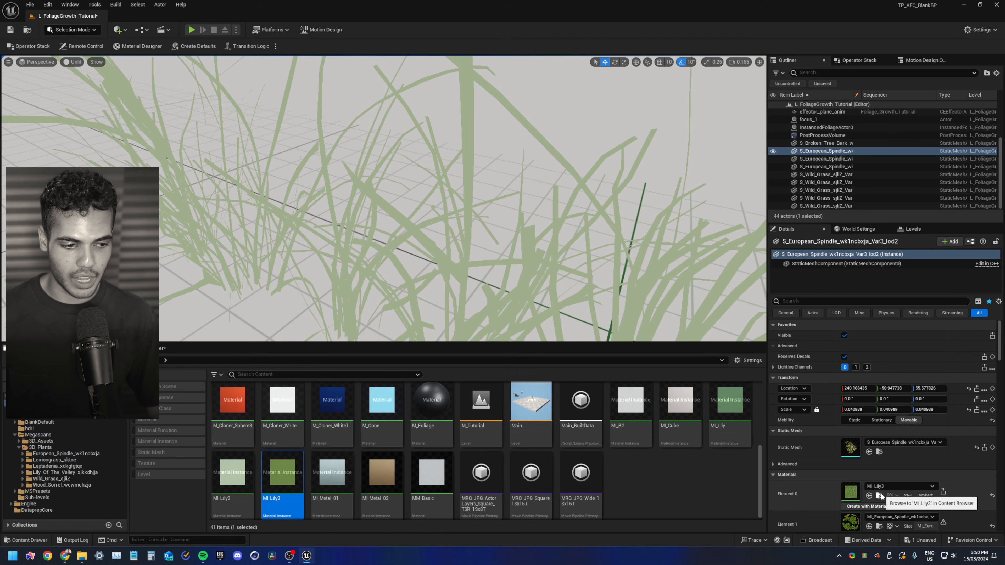
double_click(246, 488)
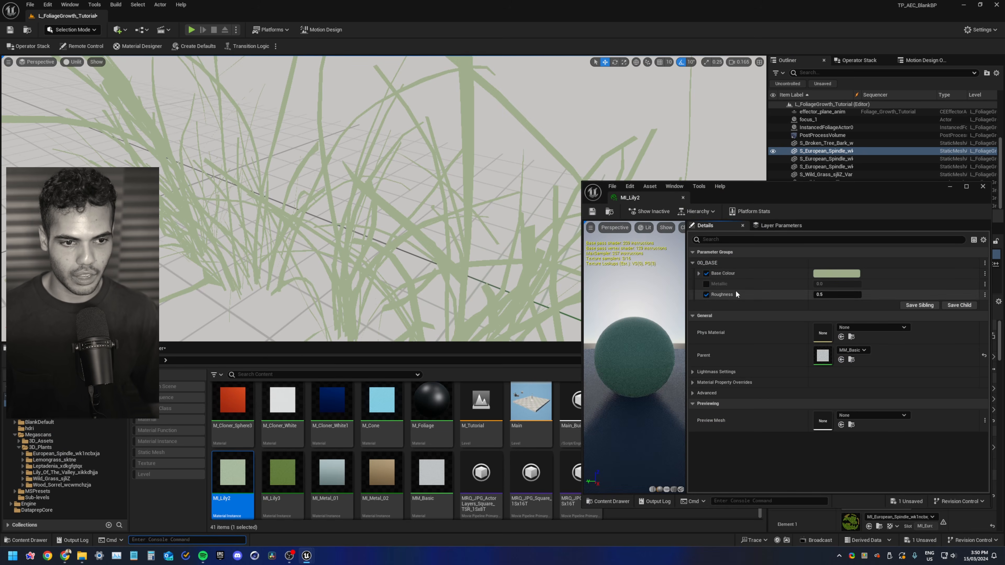
left_click(983, 187)
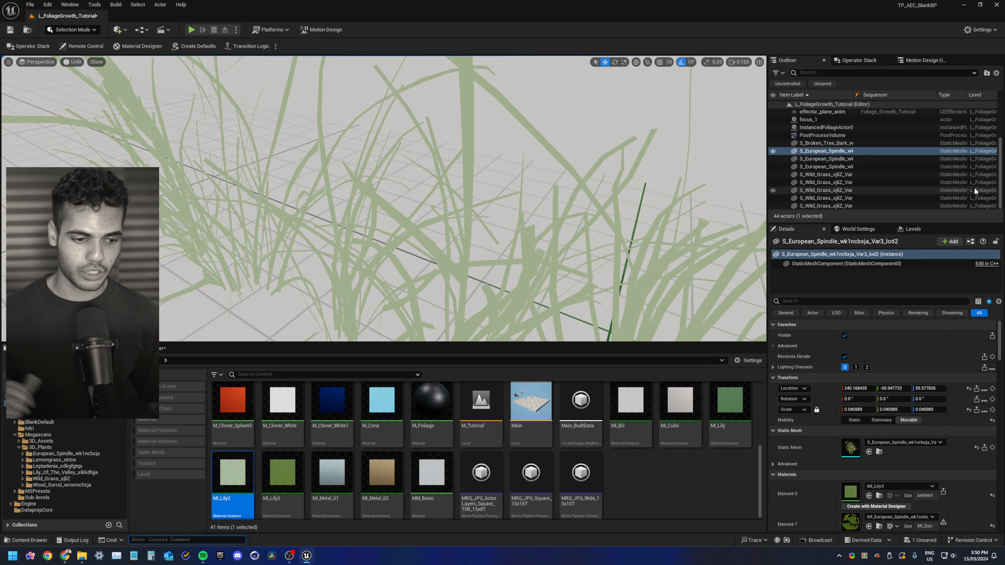
left_click(287, 488)
double_click(286, 488)
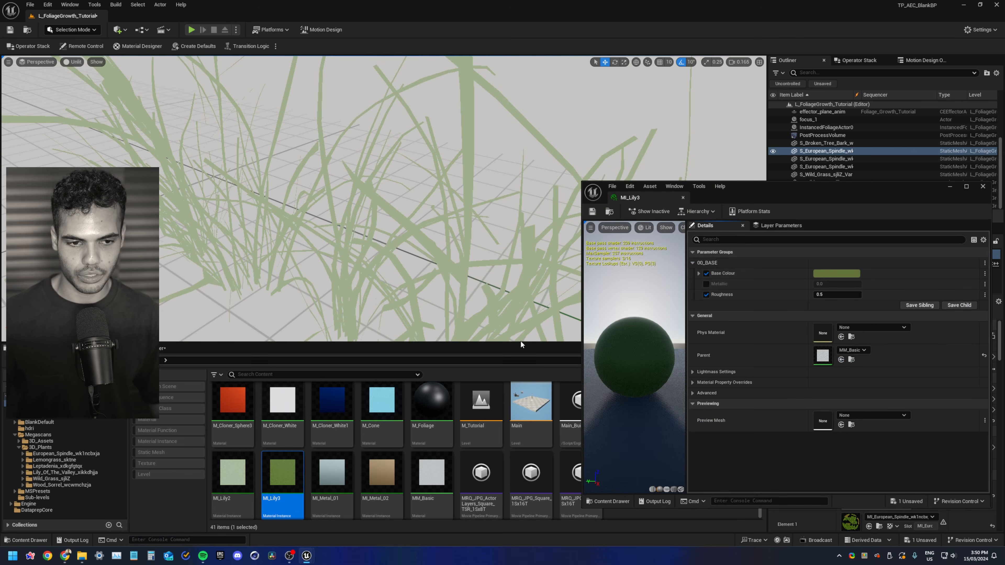
left_click(983, 187)
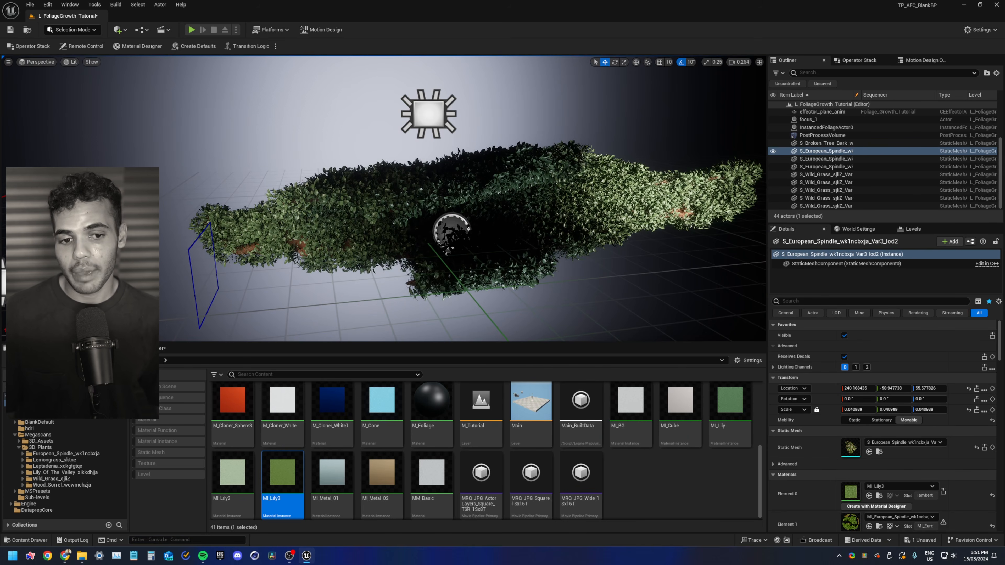
Duplicate the cloner_lily cloner actor
mouse_move(723, 176)
right_mouse_down()
mouse_move(673, 183)
mouse_move(723, 175)
right_mouse_up()
scroll(832, 209, "up", 3)
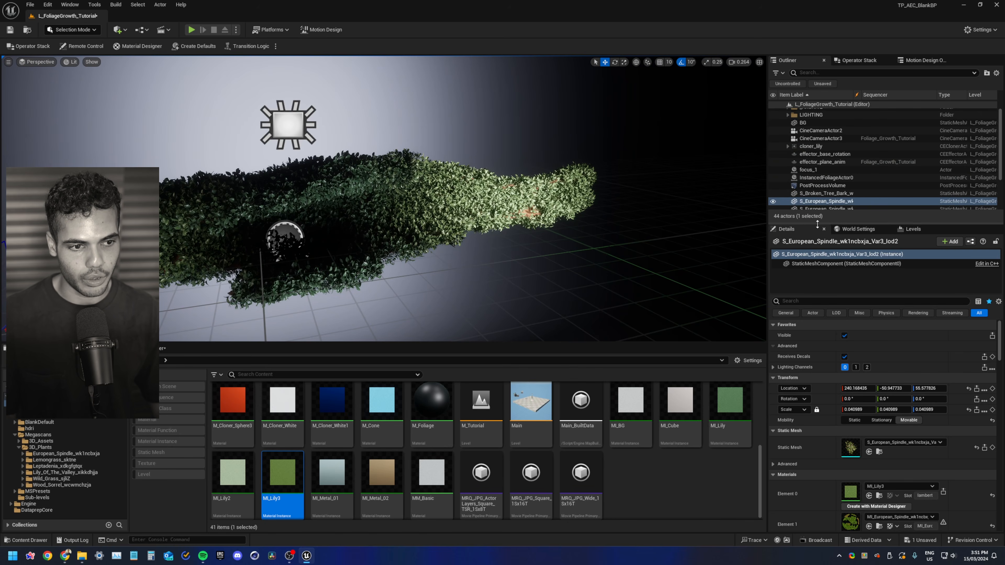
left_click_drag(817, 225, 816, 317)
left_click(802, 151)
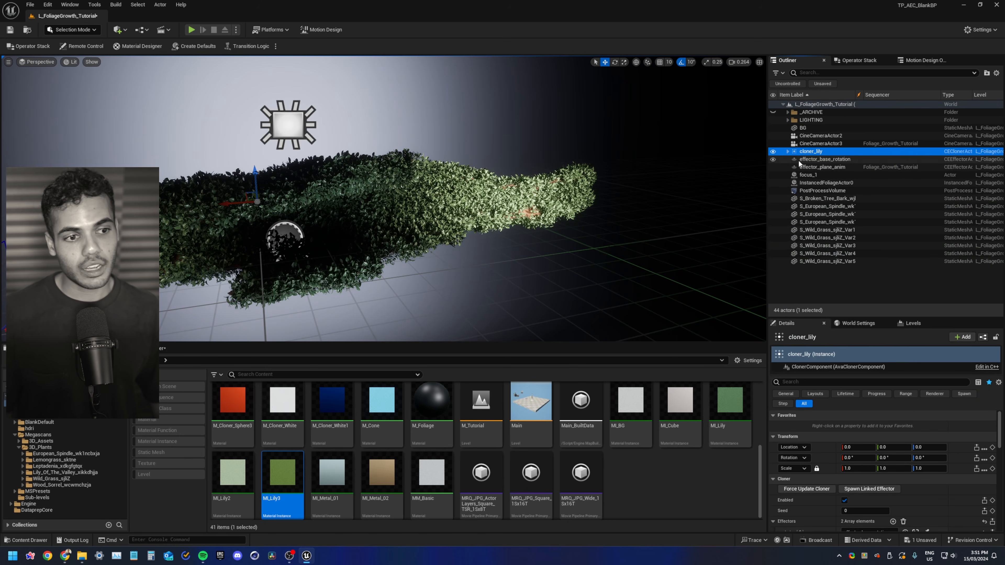
left_click(788, 151)
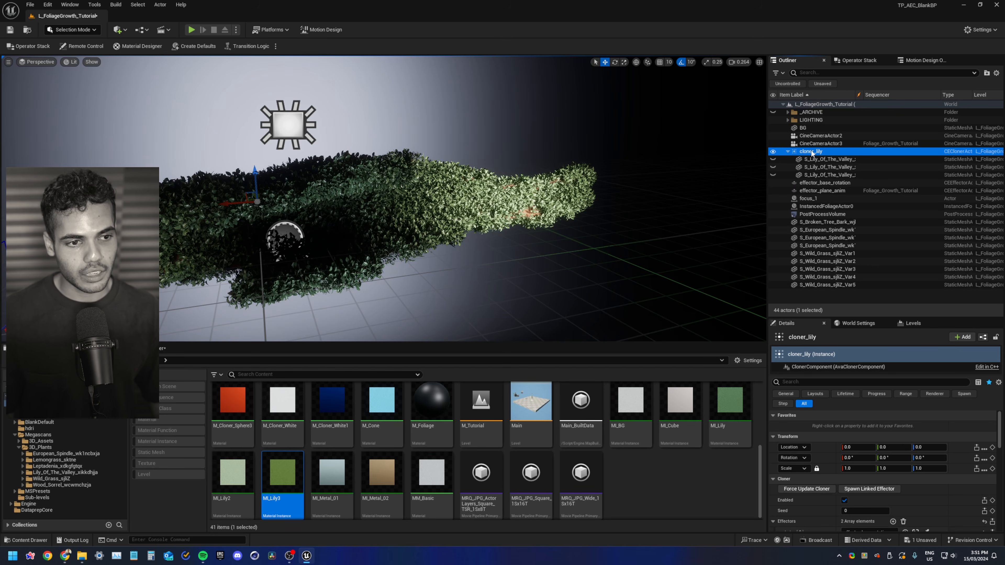
left_click(788, 151)
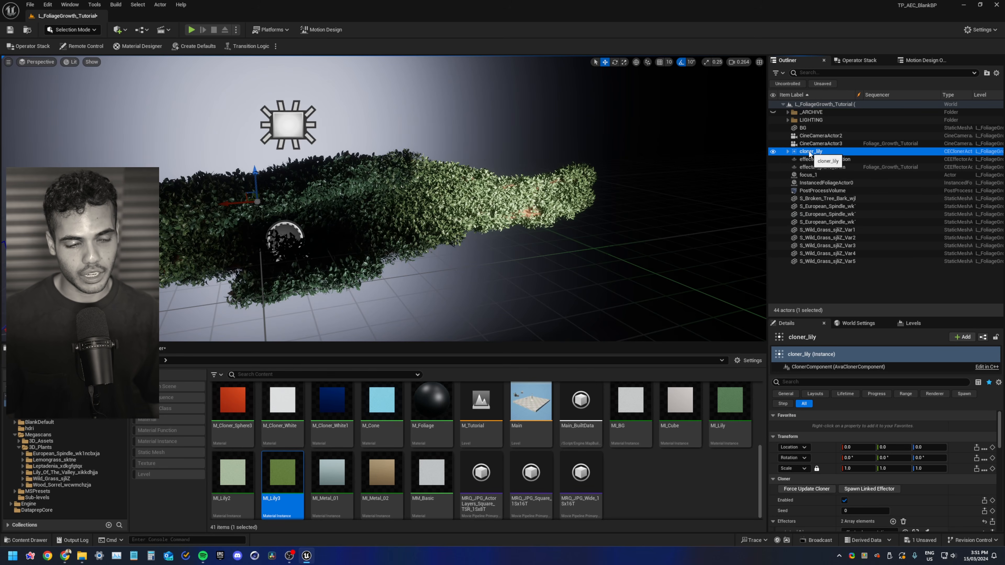
key("ctrl+d")
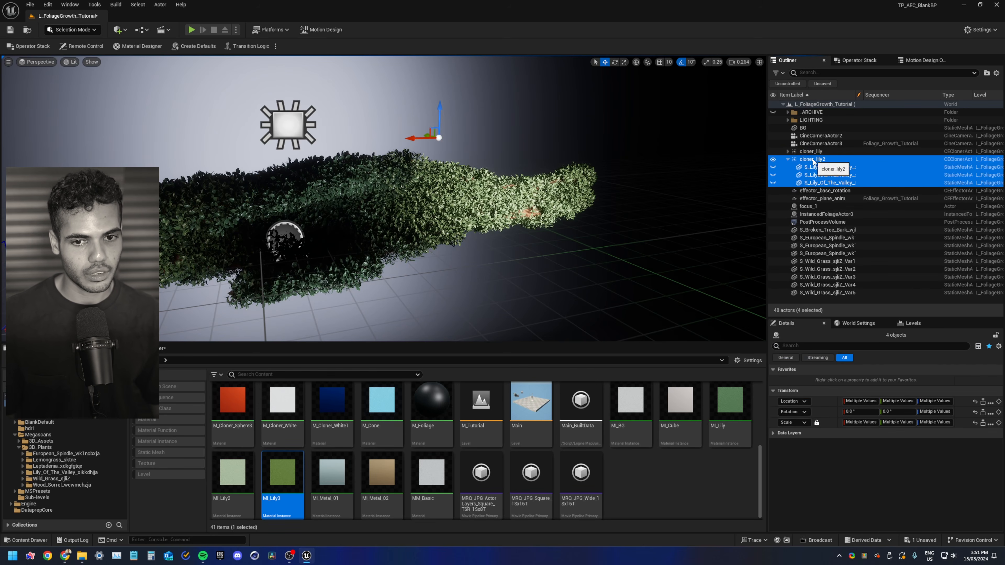
Disable the duplicated cloner_lily2 cloner and check the Enabled option on cloner_lily
left_click(813, 159)
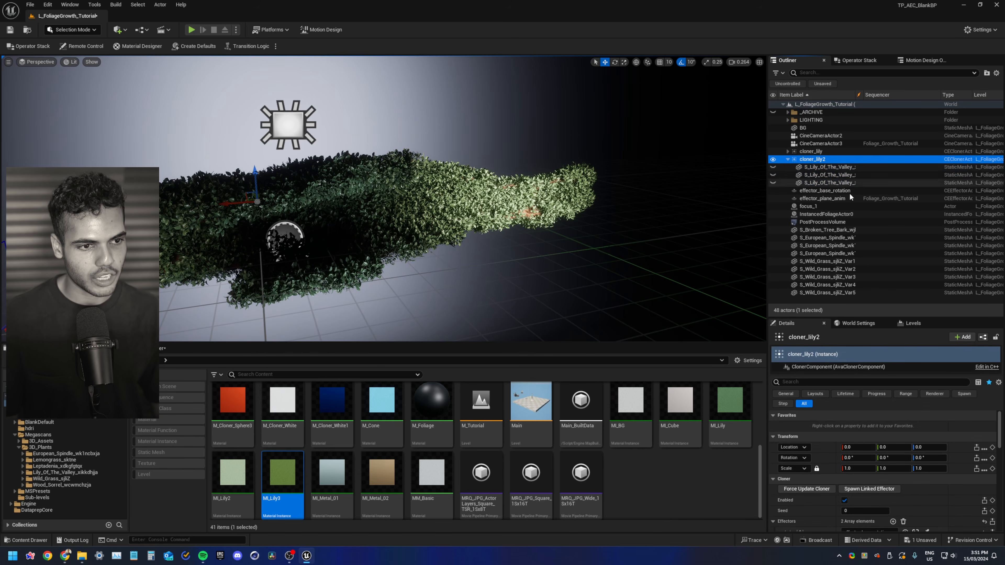
left_click(845, 500)
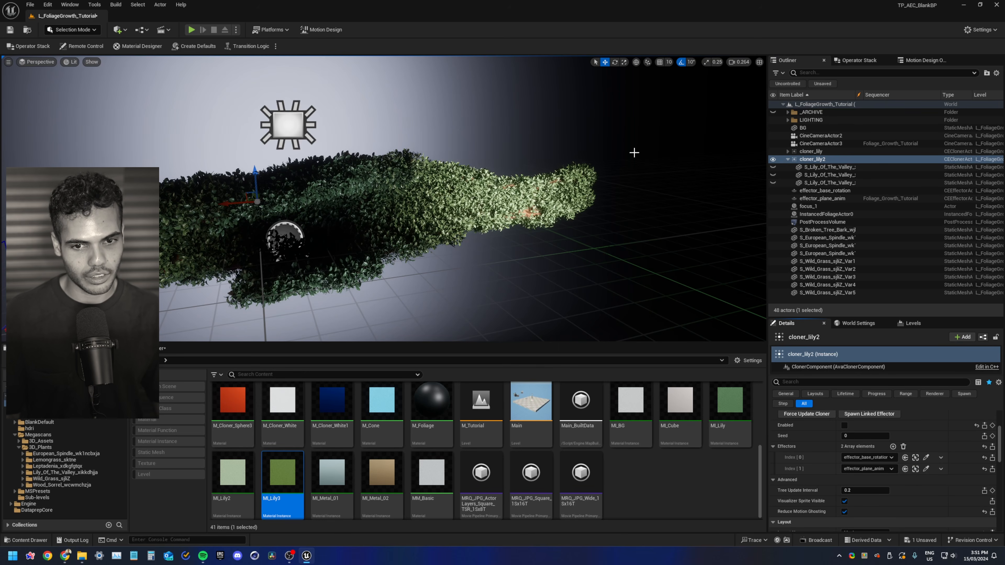
left_click(814, 153)
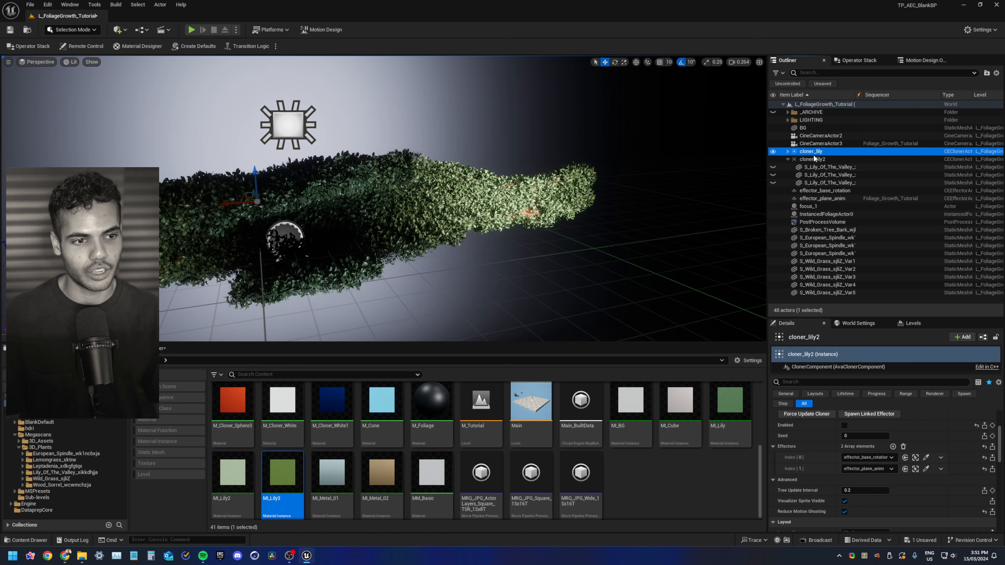
left_click(844, 426)
Delete the three Lily of the Valley meshes parented under cloner_lily2
left_click(846, 165)
left_click(846, 160)
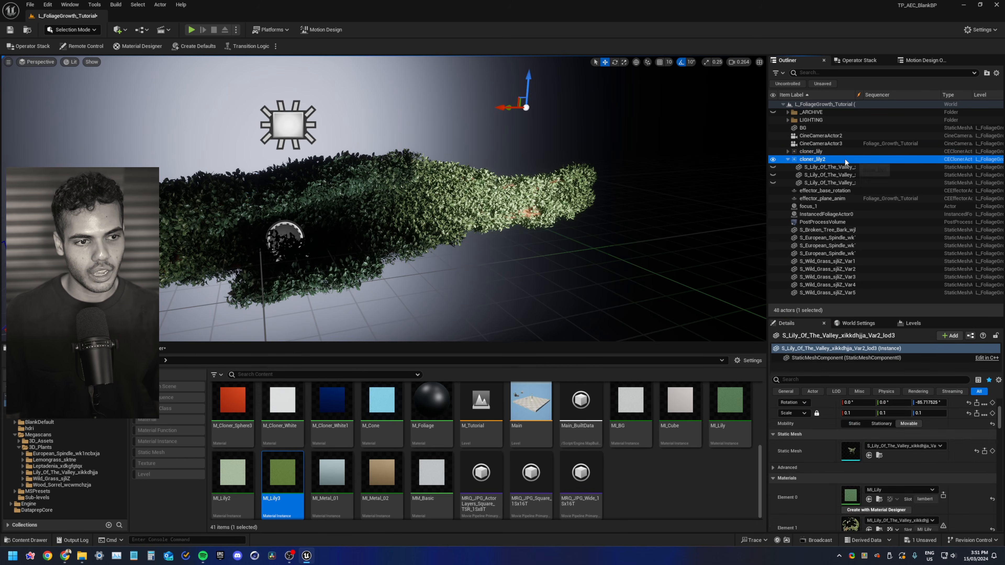
left_click(822, 168)
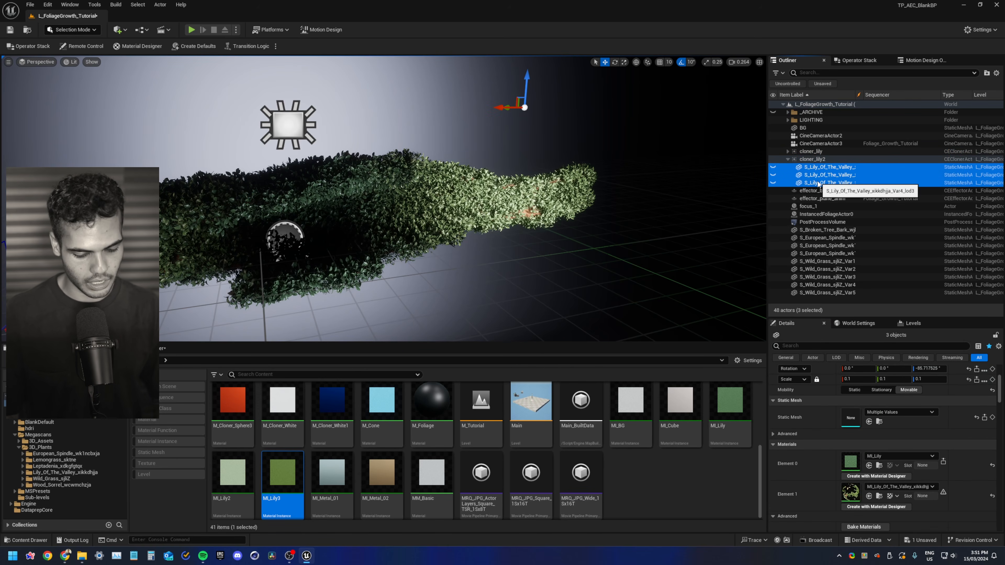
key("Delete")
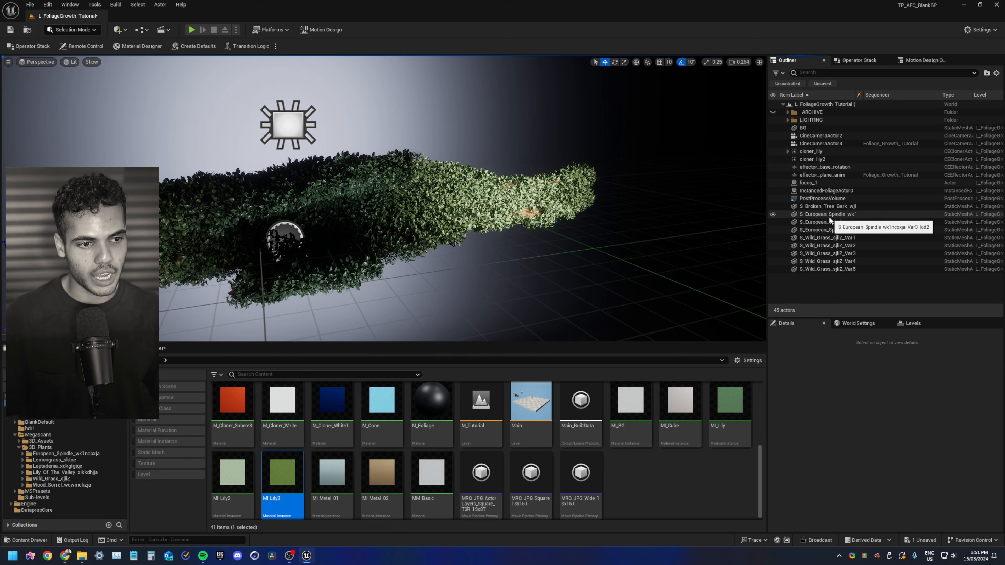
Parent the three European Spindle meshes under cloner_lily2
left_click(846, 214)
left_click(845, 230, "shift")
left_click_drag(836, 220, 821, 160)
left_click(820, 159)
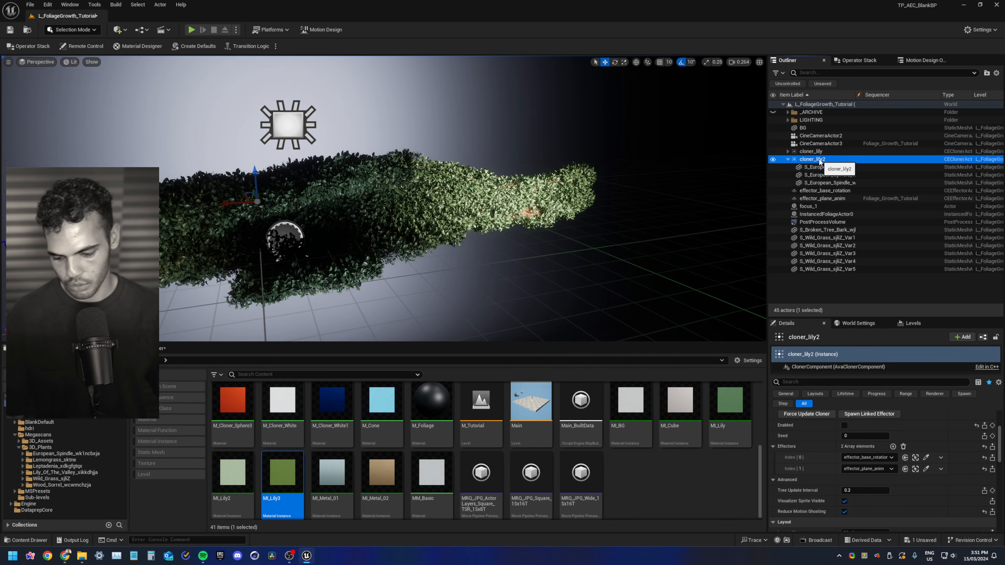
Rename cloner_lily2 to cloner_spindle and select cloner_lily
key("F2")
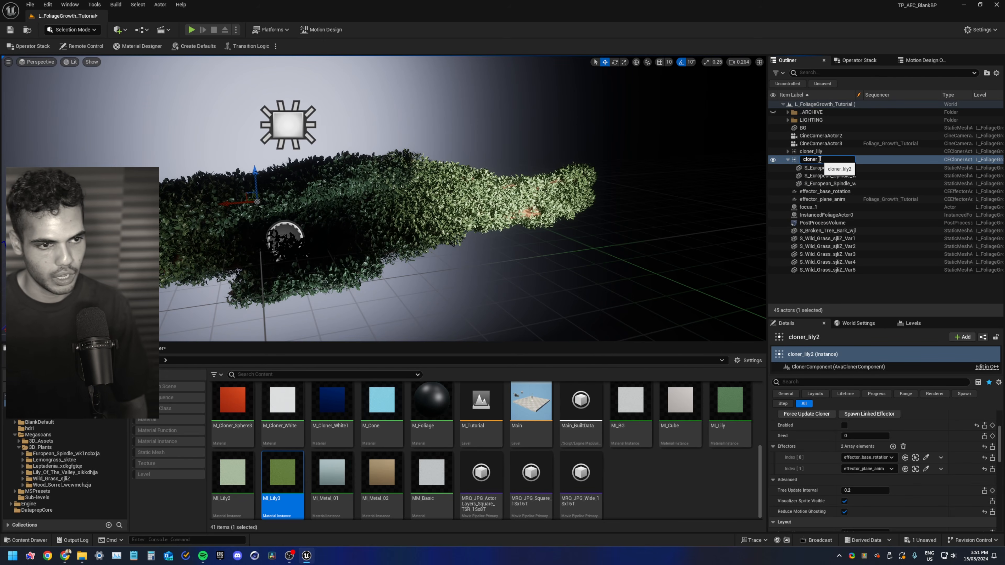
type("cloner_spindle")
key("Return")
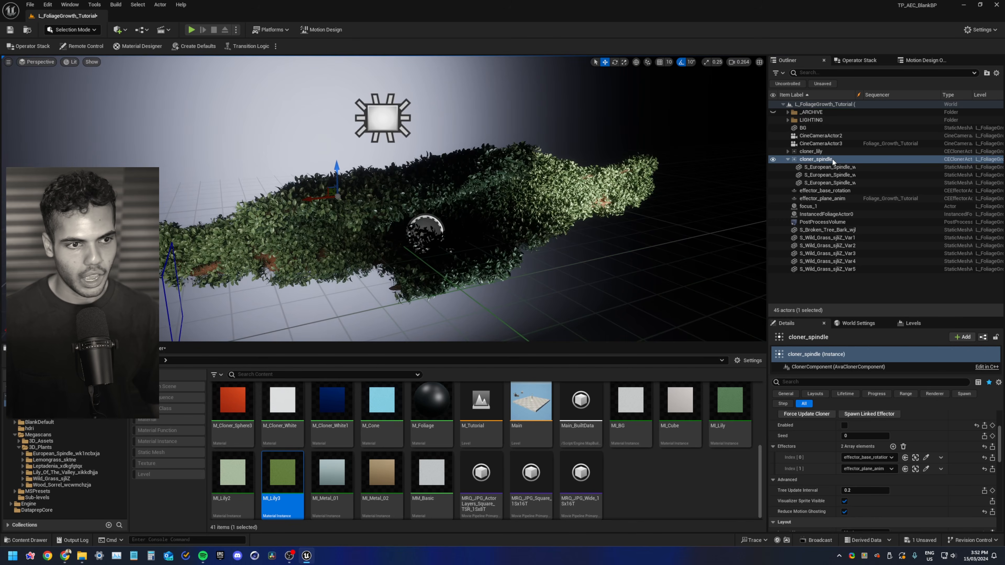
left_click(811, 152)
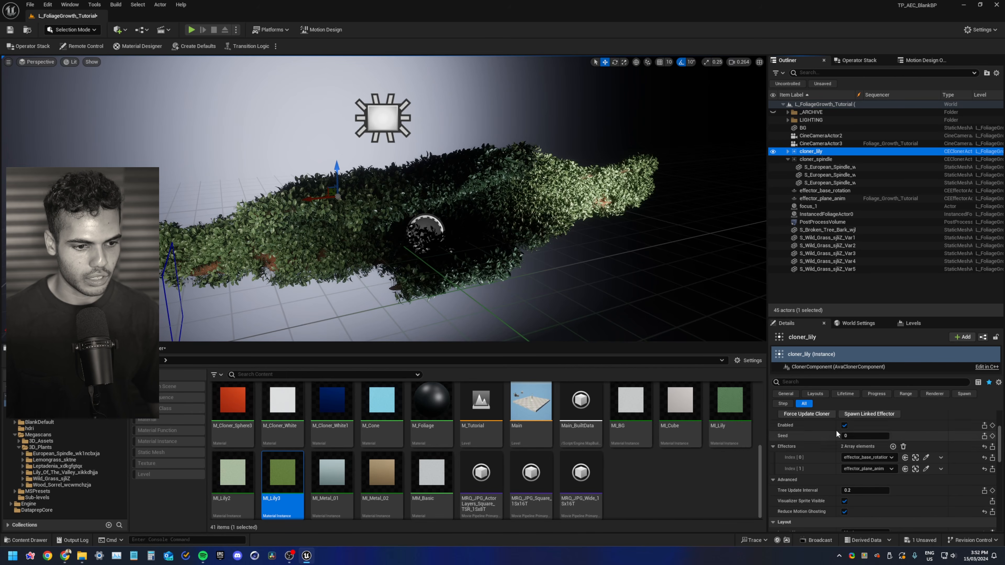
Enable the cloner_spindle cloner
scroll(842, 440, "up", 2)
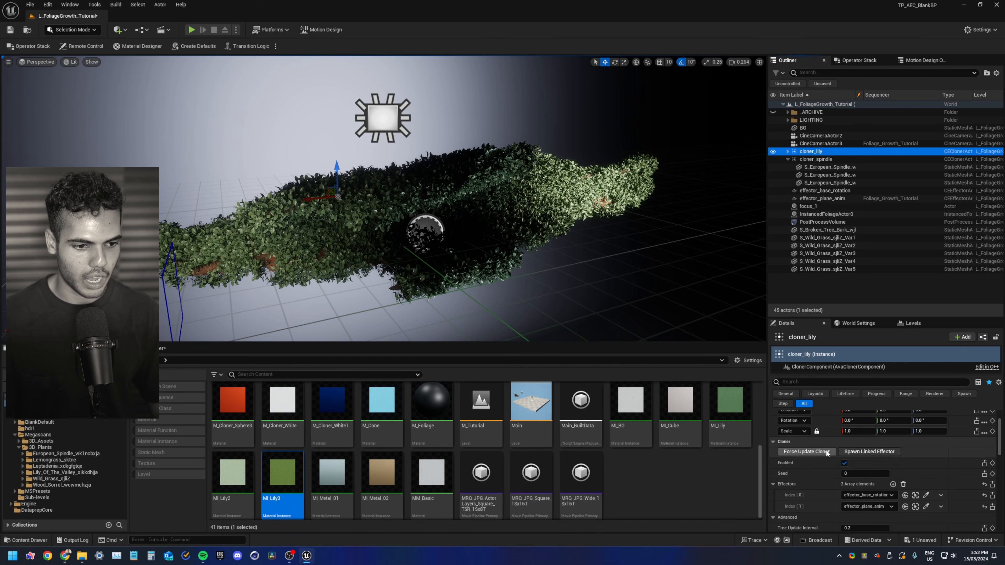
left_click(845, 464)
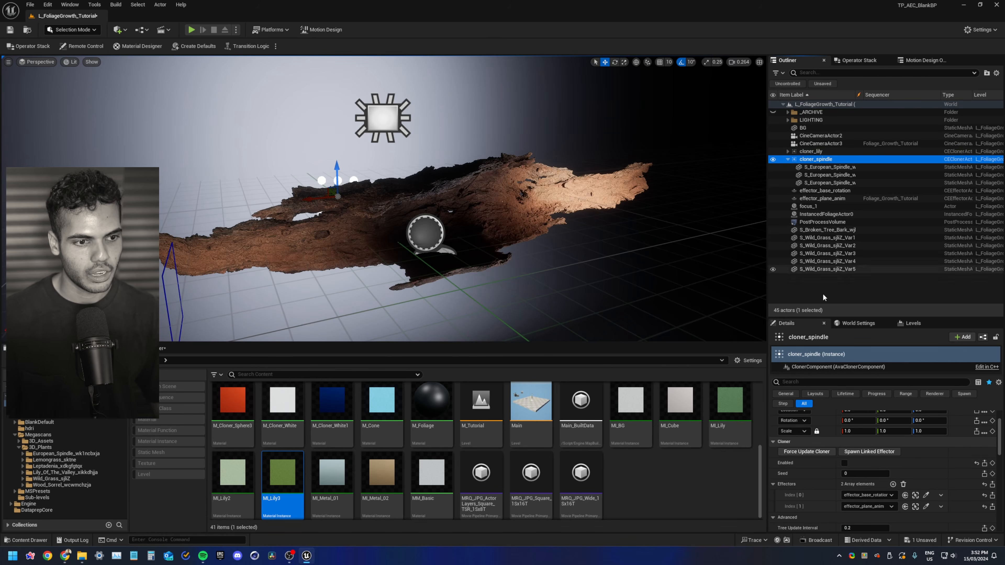
left_click(845, 464)
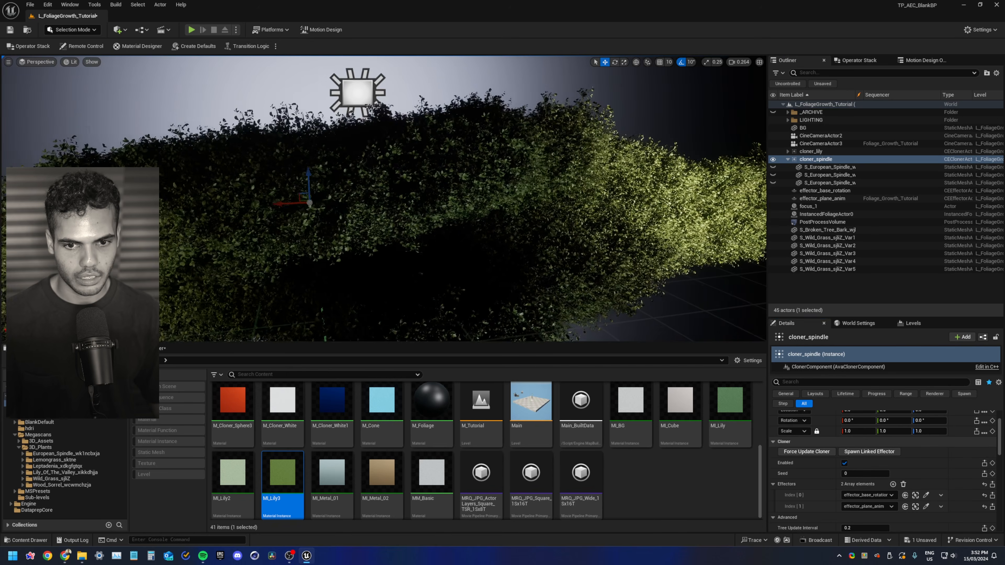
left_click(810, 152)
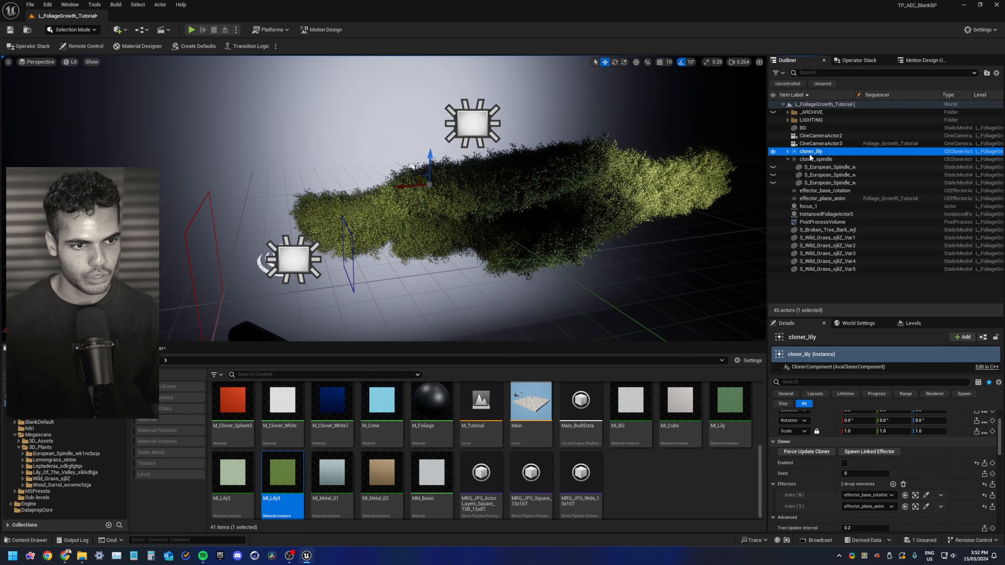
left_click(810, 160)
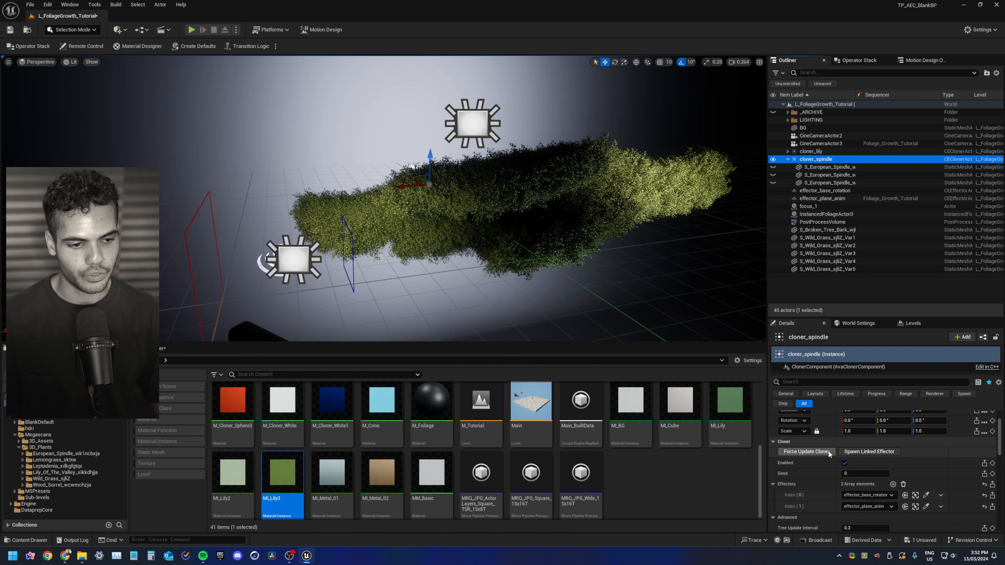
left_click(773, 159)
left_click(773, 160)
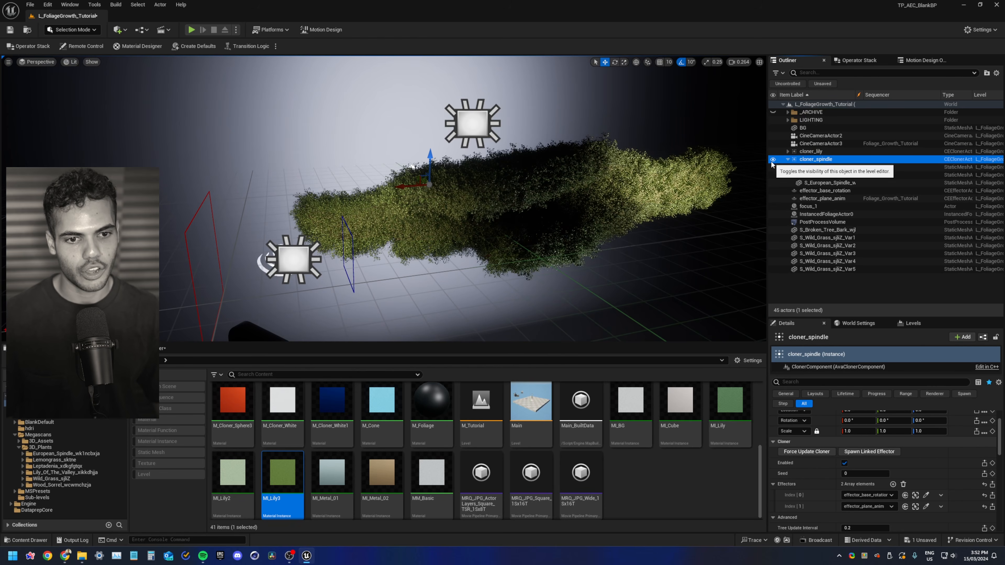
Set the cloner_spindle cloner's Count to 250
scroll(801, 451, "down", 3)
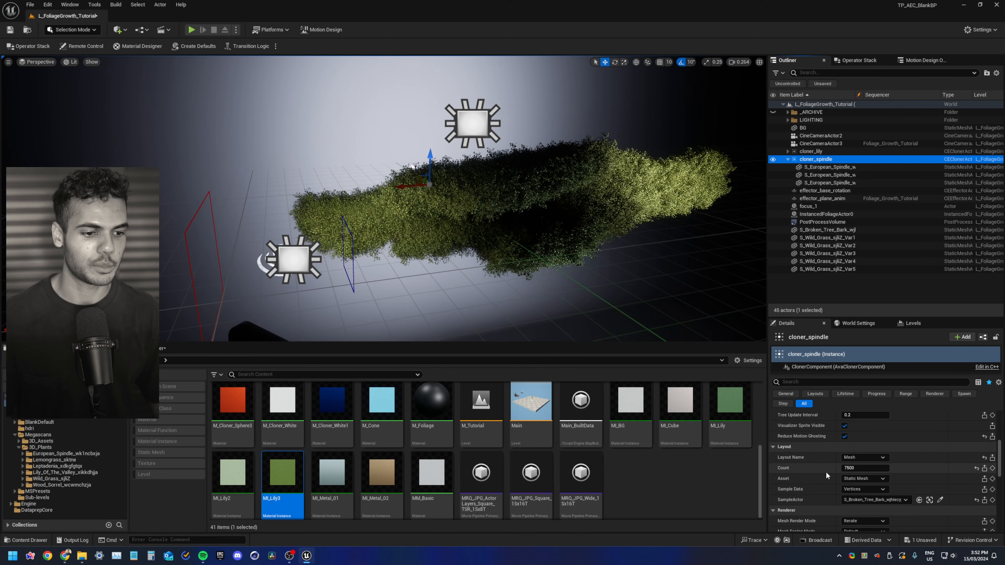
scroll(827, 472, "up", 3)
scroll(827, 471, "down", 3)
left_click(861, 464)
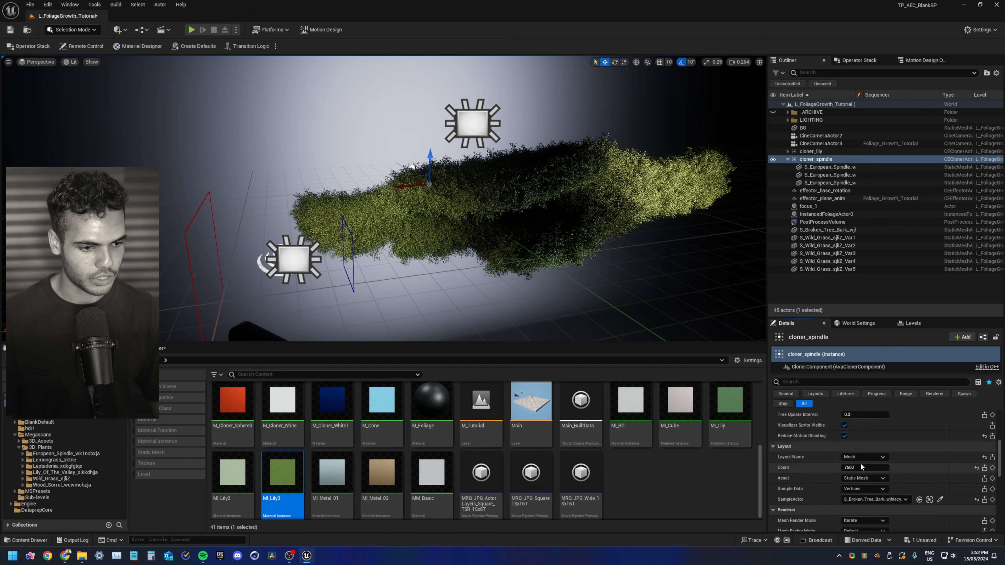
type("2")
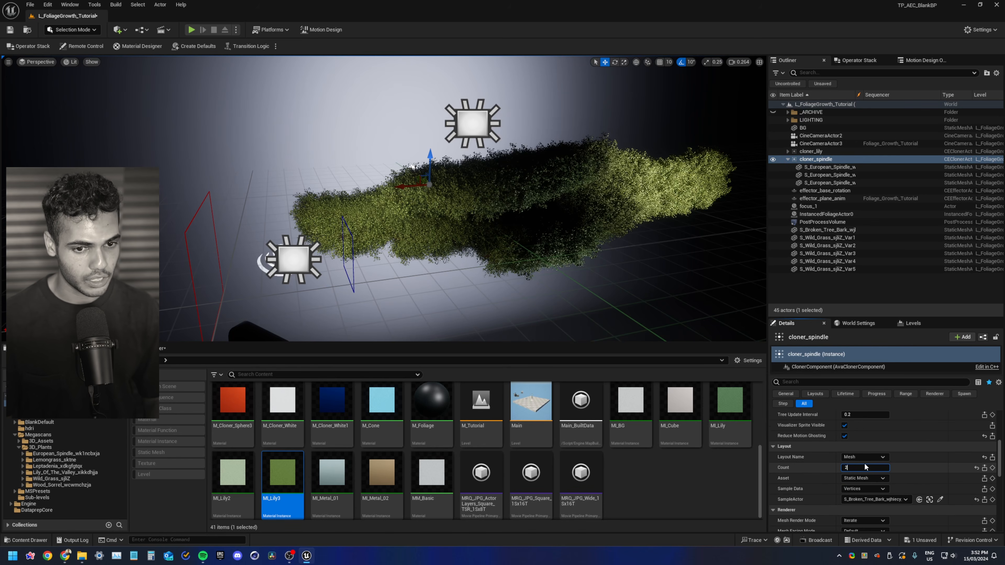
type("50")
key("Return")
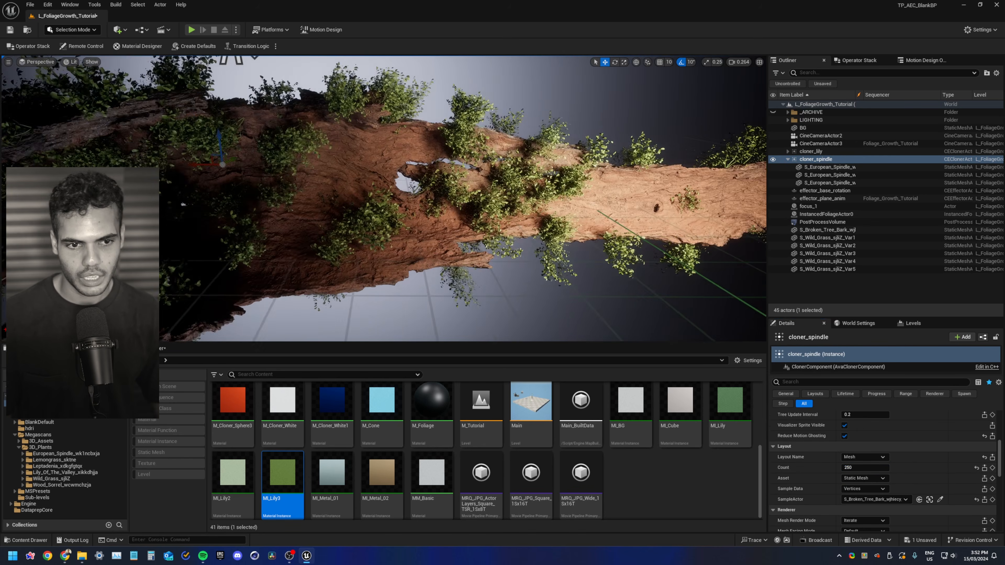
Select cloner_lily and enable it again so both cloners populate the bark
right_click_drag(384, 198, 491, 202)
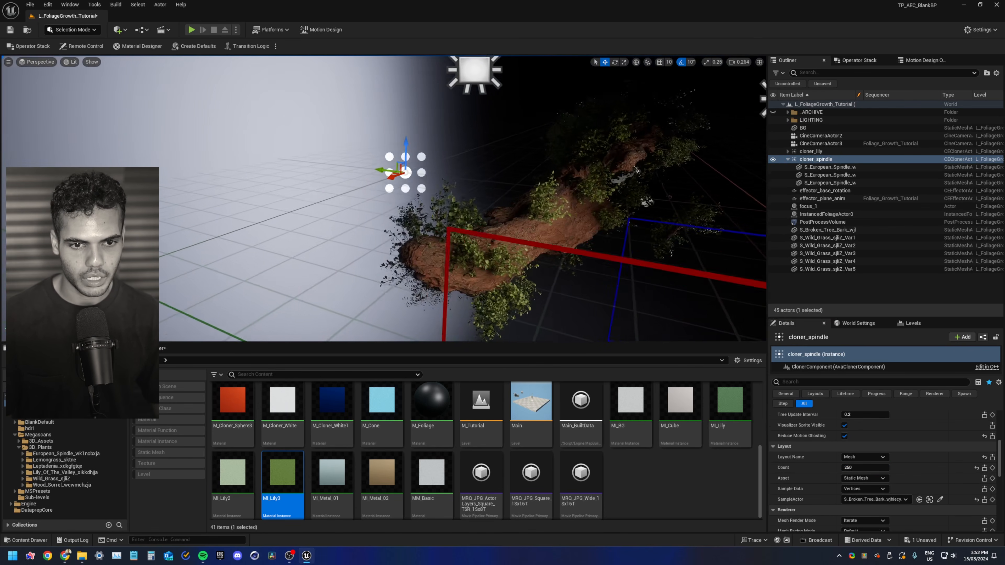
left_click_drag(491, 202, 324, 198, "alt")
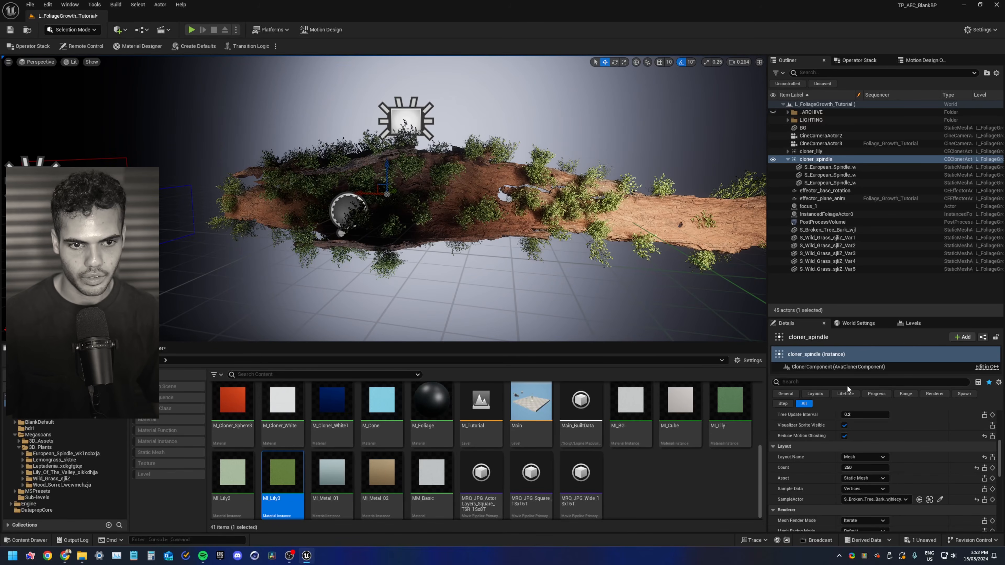
scroll(814, 456, "down", 3)
left_click(807, 151)
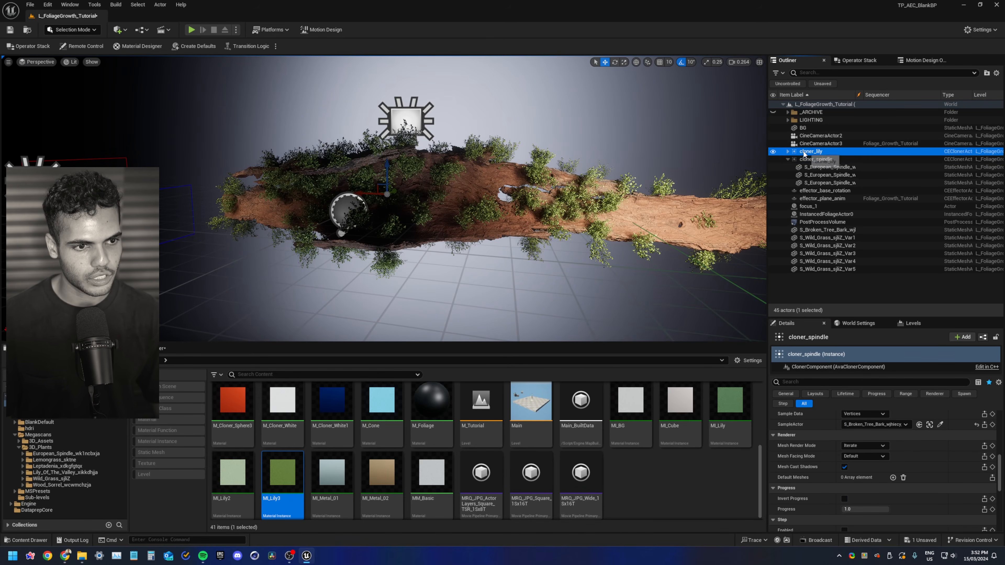
scroll(834, 432, "down", 3)
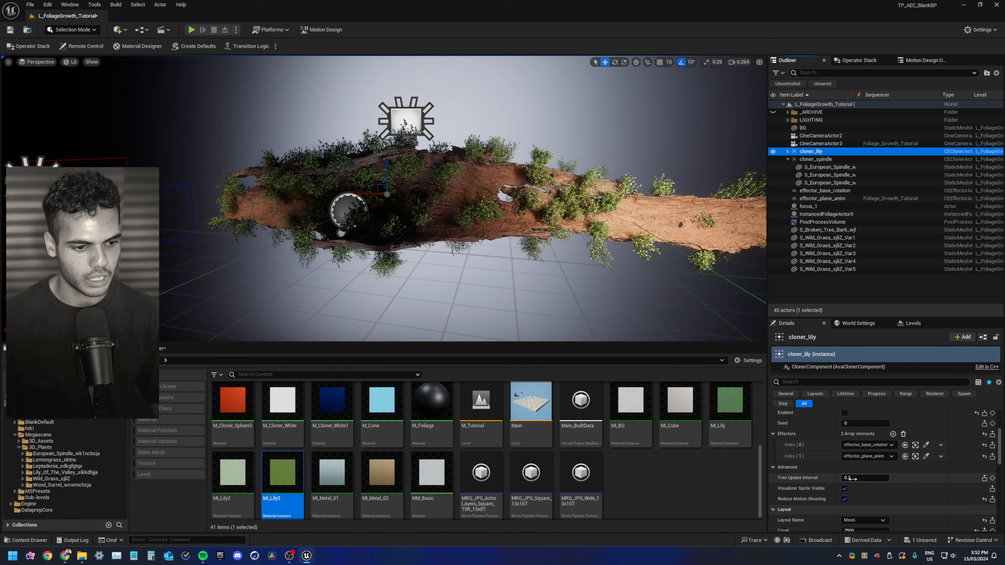
left_click(845, 413)
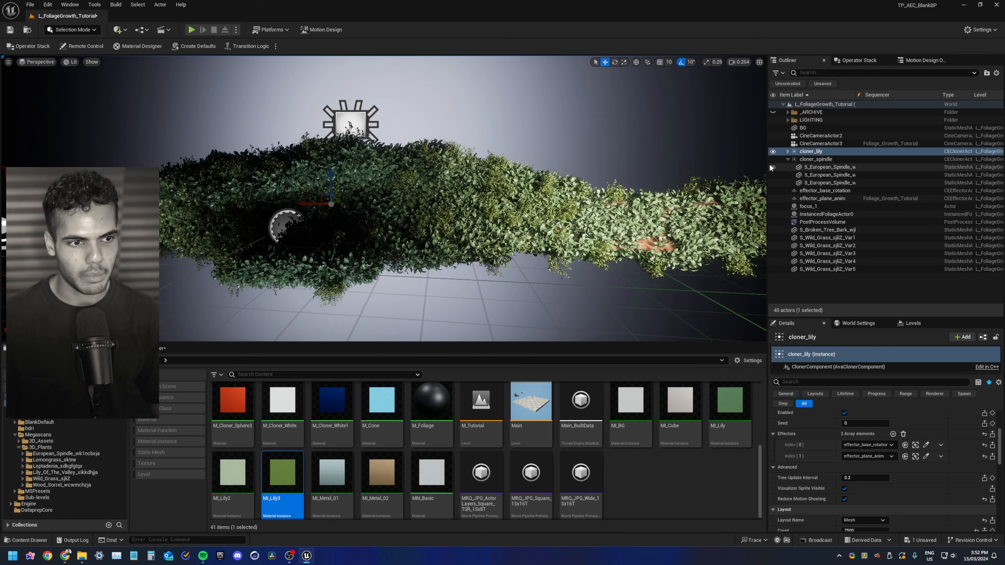
Set the scale of the three Lily of the Valley meshes under cloner_lily to 0.05
left_click(816, 159)
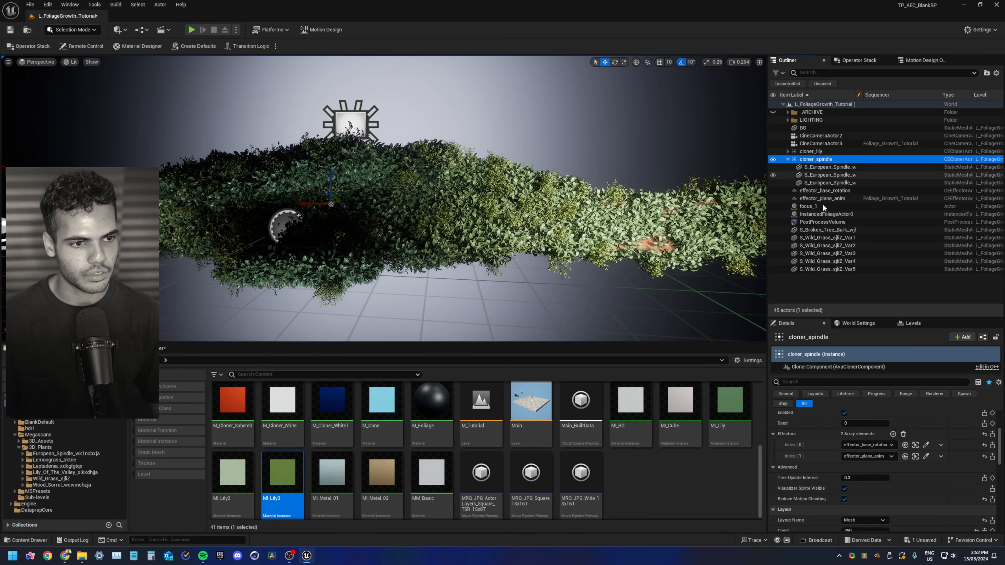
mouse_move(563, 216)
left_mouse_down("alt")
mouse_move(447, 211)
mouse_move(563, 216)
left_mouse_up("alt")
left_click(788, 152)
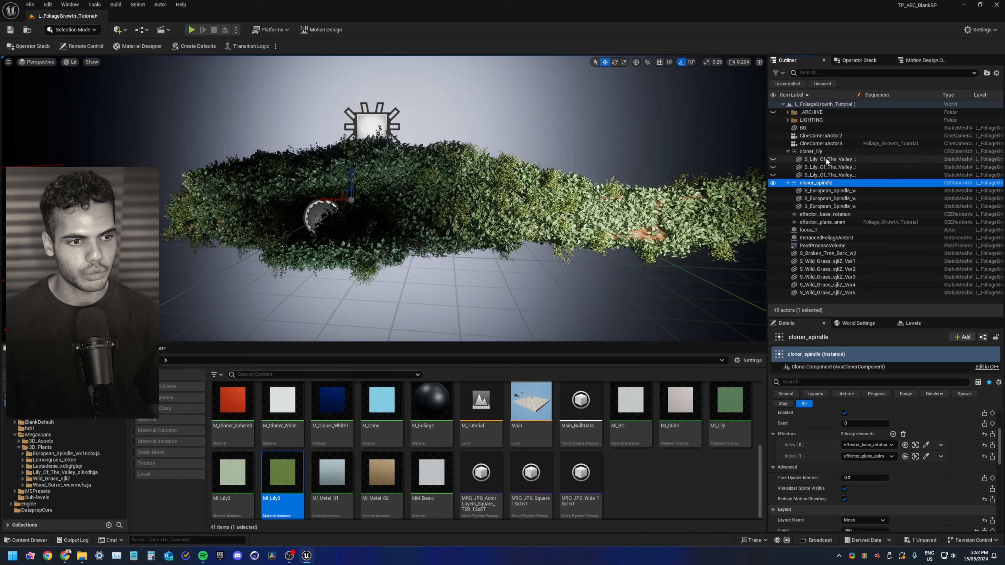
left_click(828, 160)
left_click(828, 175, "shift")
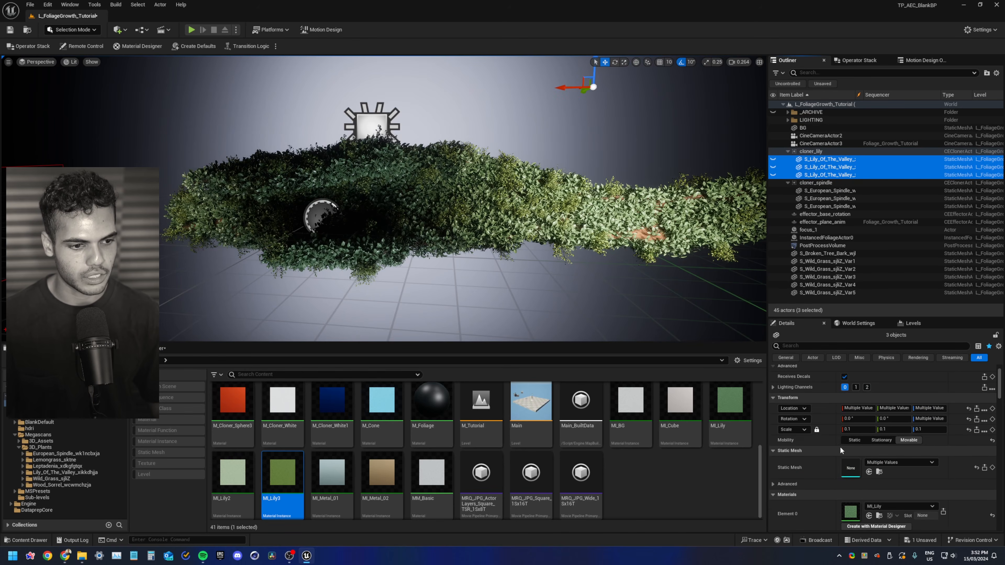
left_click(857, 430)
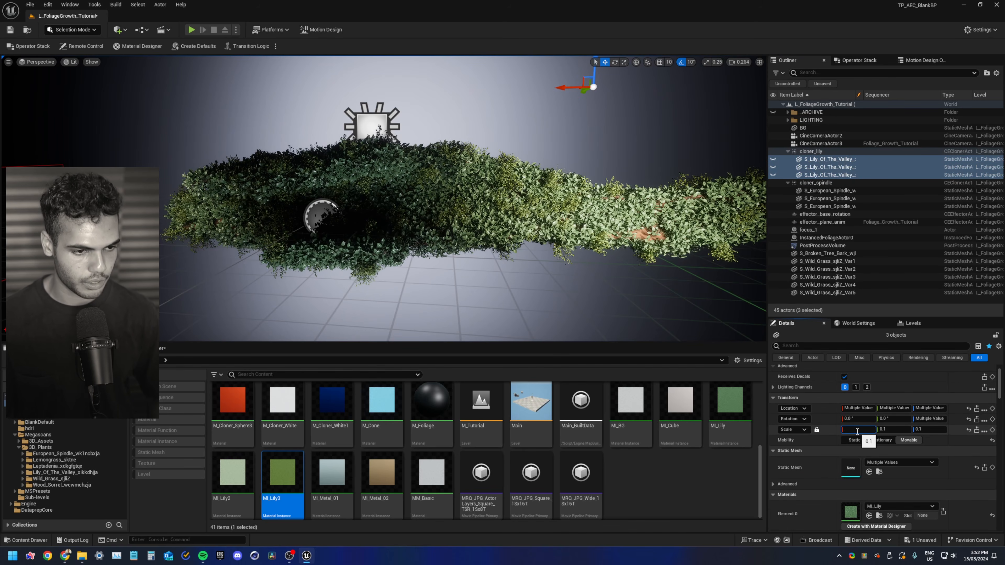
type(".05")
key("Return")
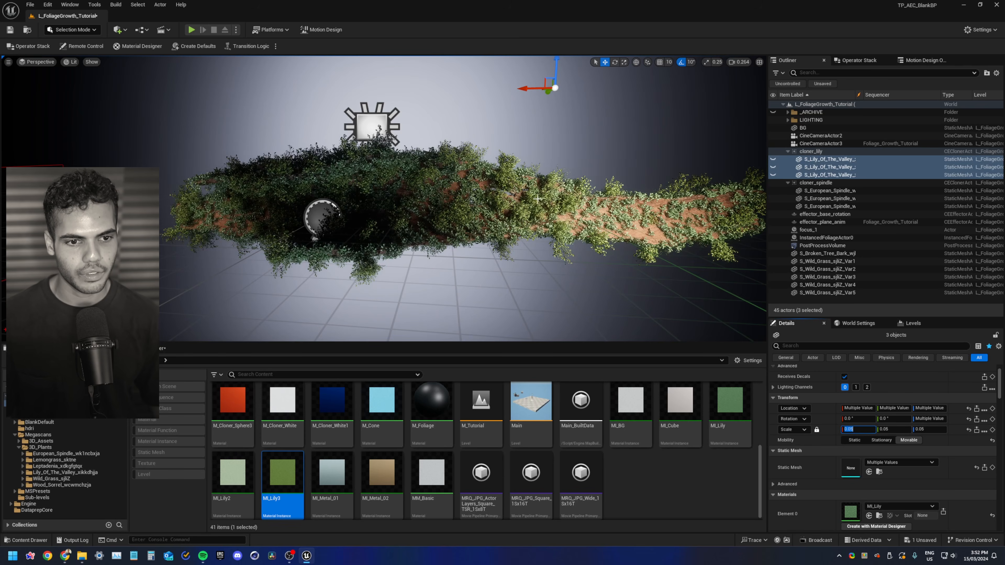
Select cloner_lily and raise its Count to 25000
mouse_move(575, 207)
right_mouse_down()
mouse_move(626, 207)
mouse_move(594, 206)
right_mouse_up()
key("w")
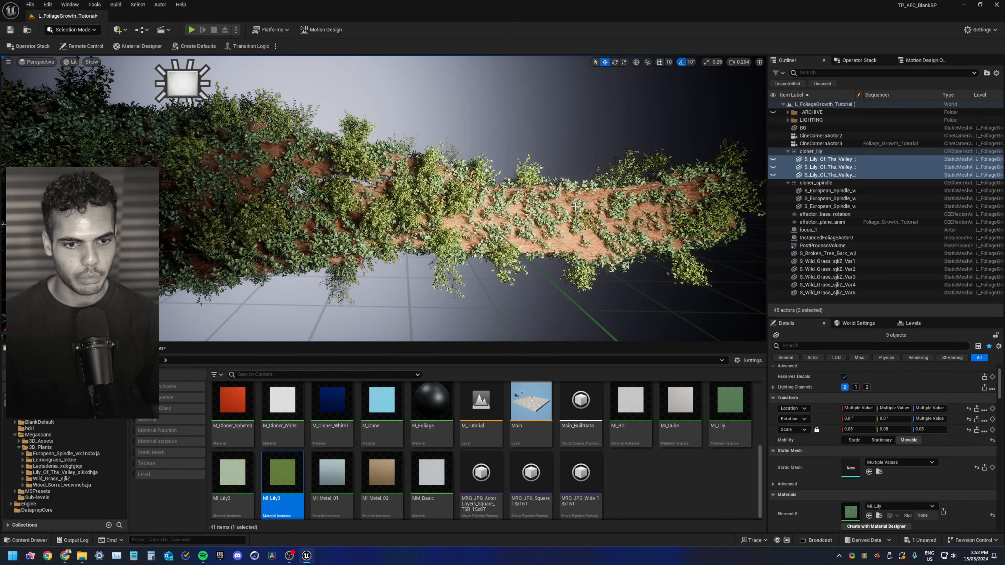
left_click(830, 152)
scroll(815, 492, "down", 3)
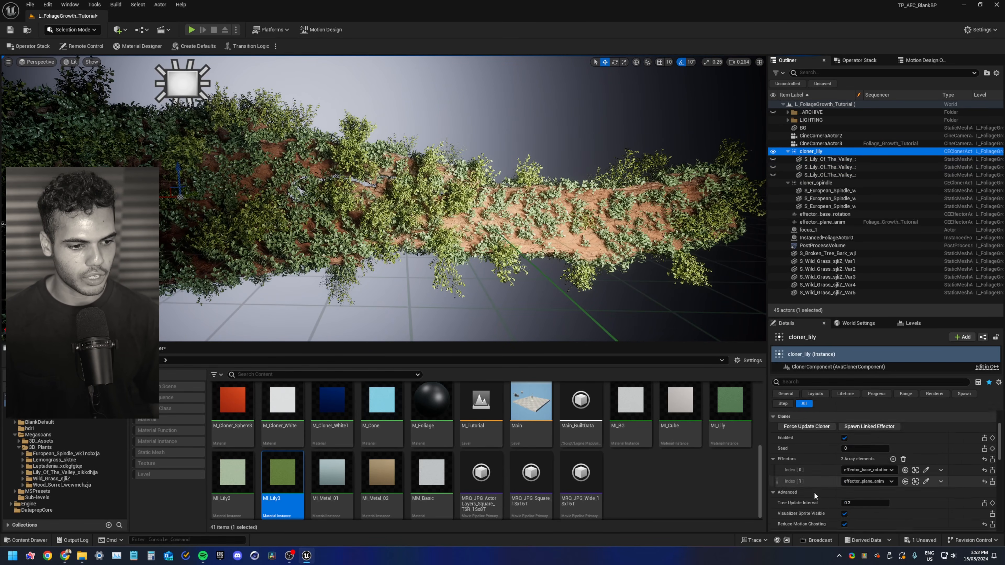
scroll(817, 492, "down", 2)
left_click(866, 493)
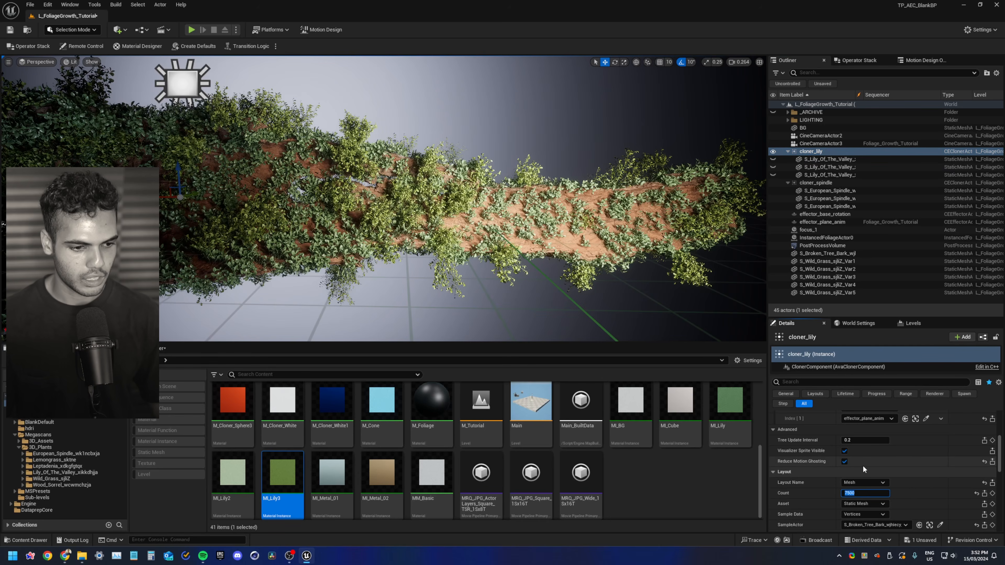
type("15000")
key("Return")
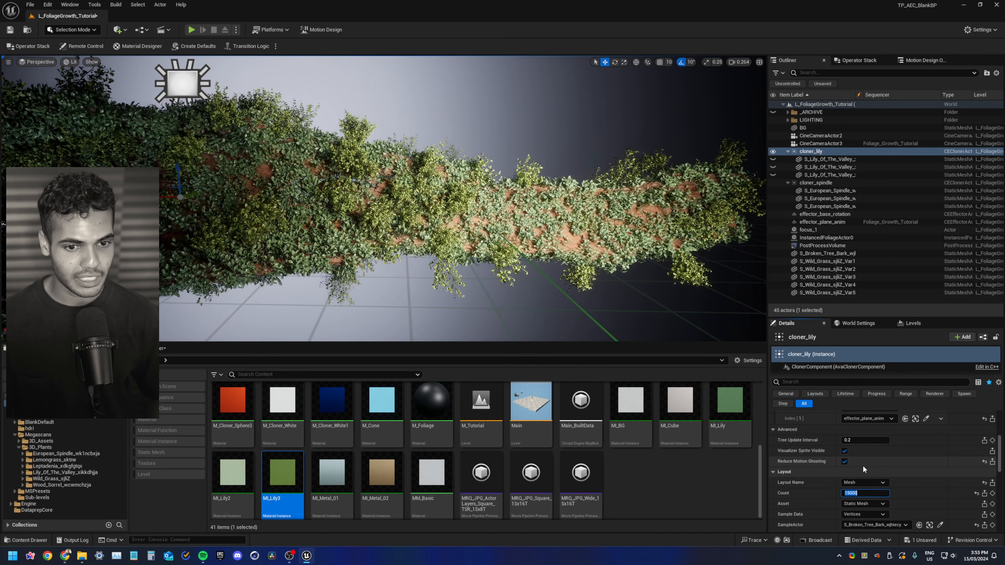
type("25000")
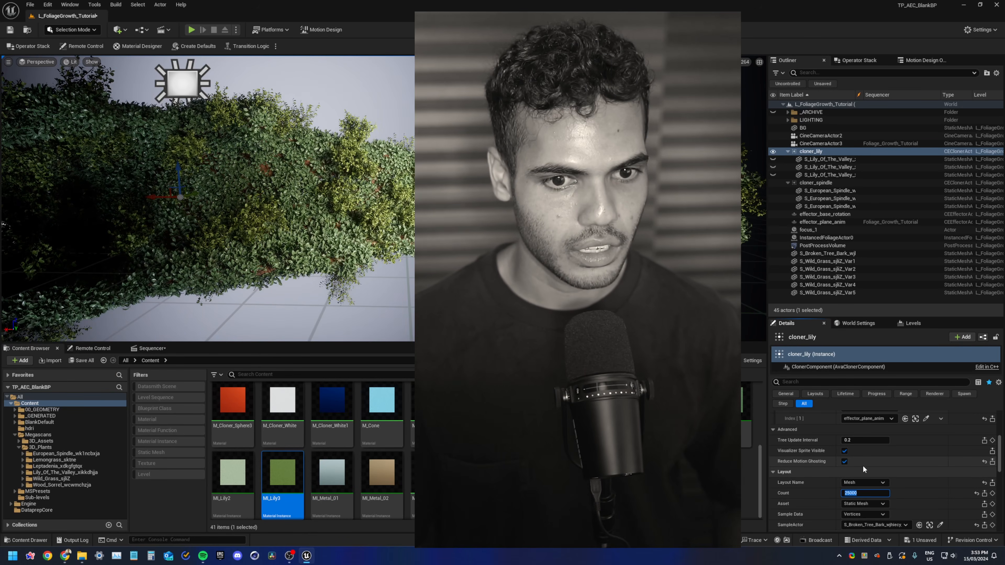
key("Return")
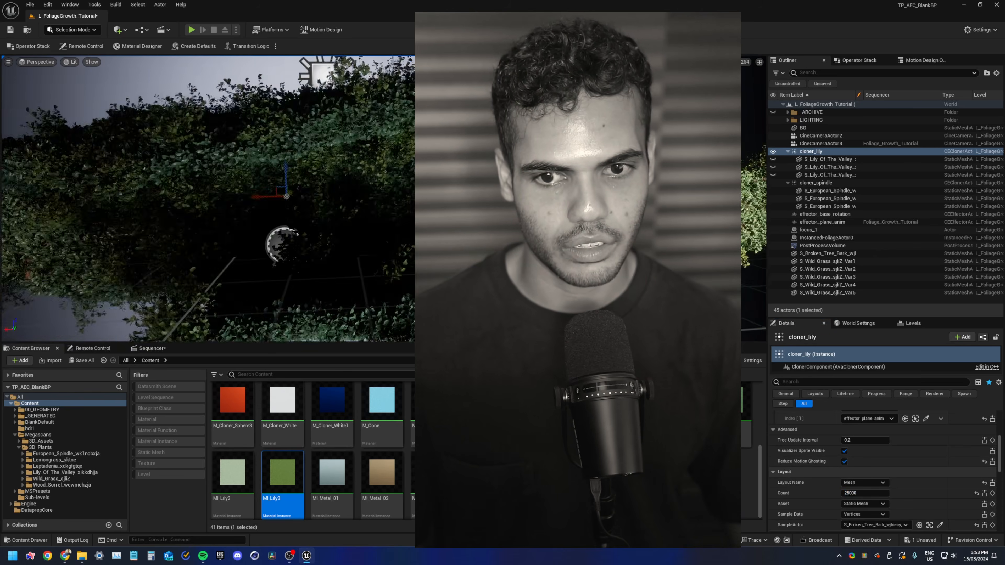
Set the cloner_lily Seed to 2
scroll(831, 475, "down", 2)
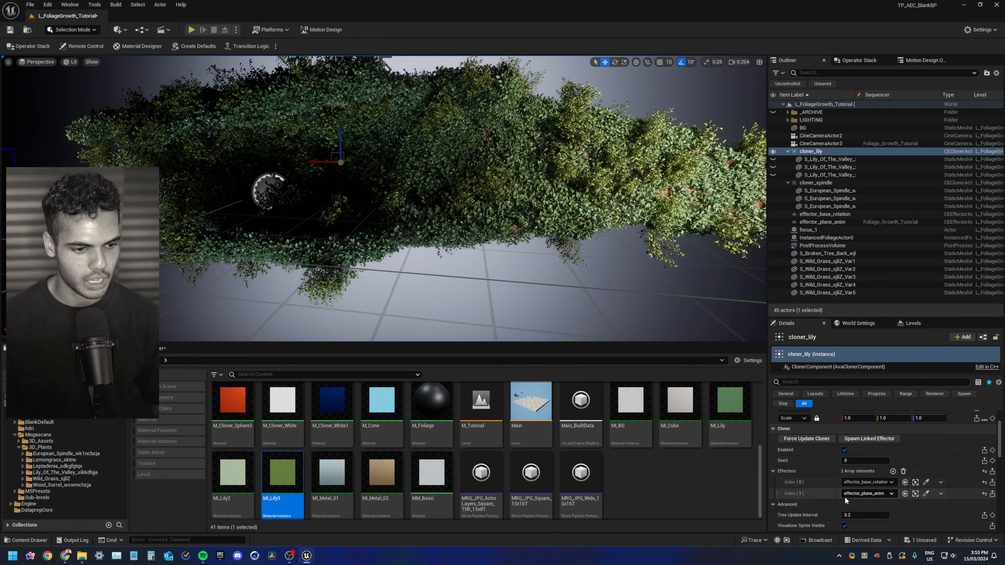
type("2")
key("Return")
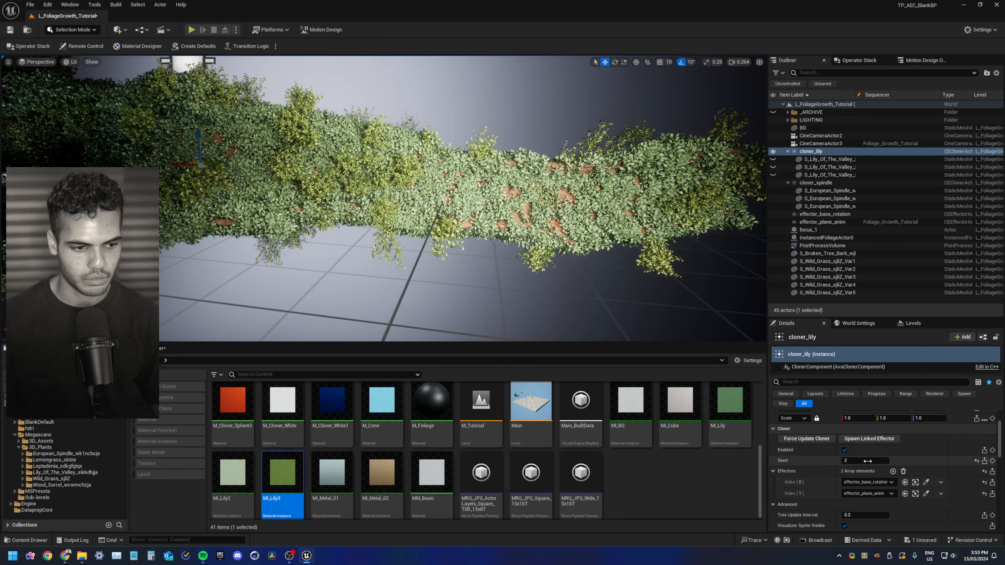
Raise the cloner_lily Count to 30000
scroll(855, 475, "down", 3)
left_click(852, 493)
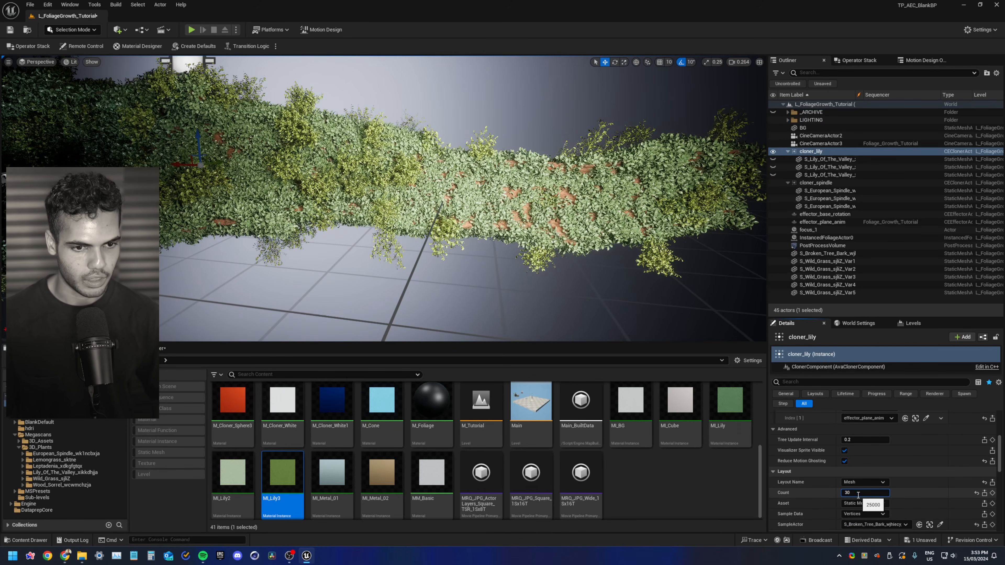
type("30000")
key("Return")
Select cloner_spindle and set its Count to 150
scroll(832, 435, "up", 3)
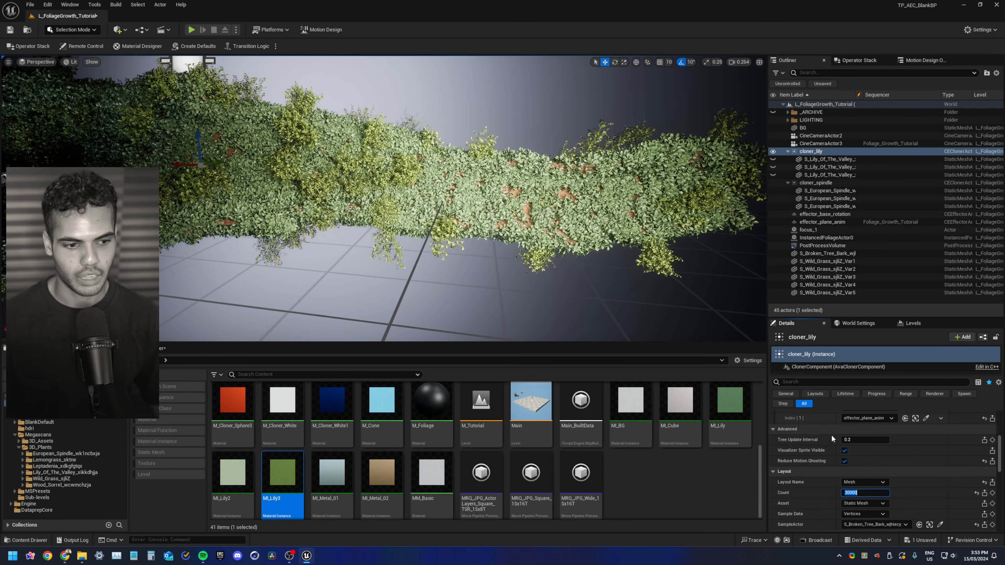
right_click_drag(565, 211, 522, 212)
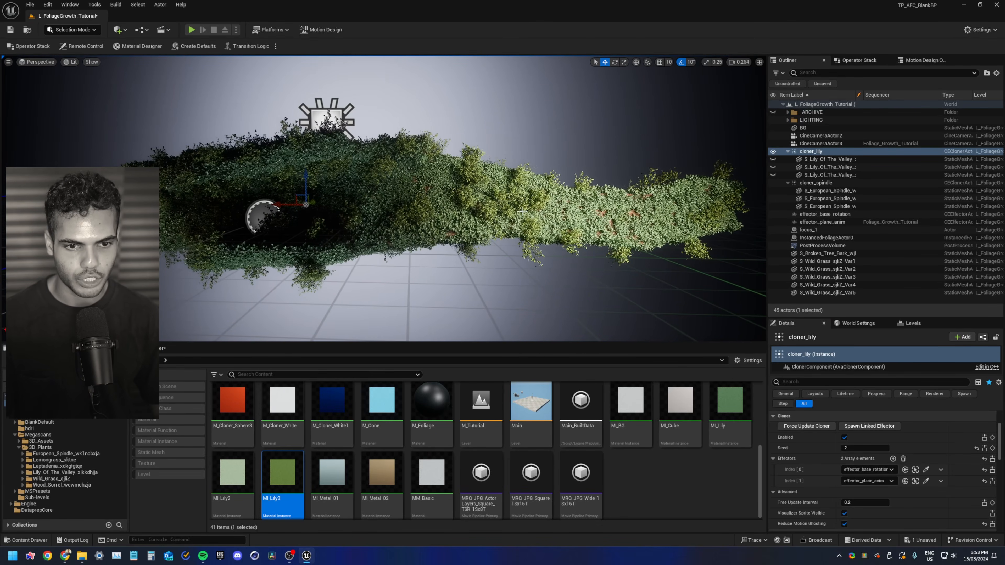
left_click(833, 183)
left_click(788, 151)
scroll(815, 489, "down", 3)
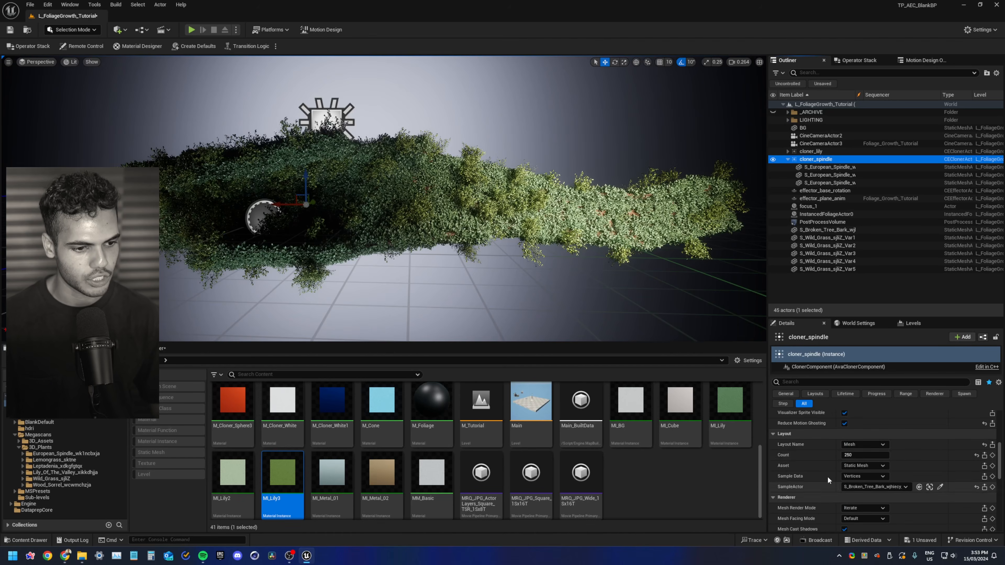
left_click(849, 455)
type("150")
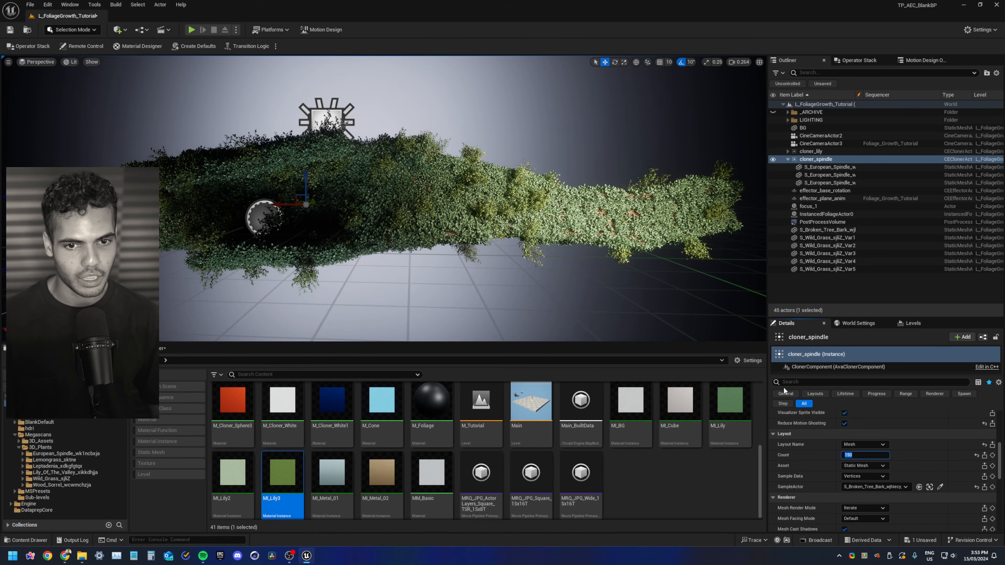
Set cloner_spindle's ScaleMin to 0.5 and ScaleMax to 1
scroll(801, 469, "down", 8)
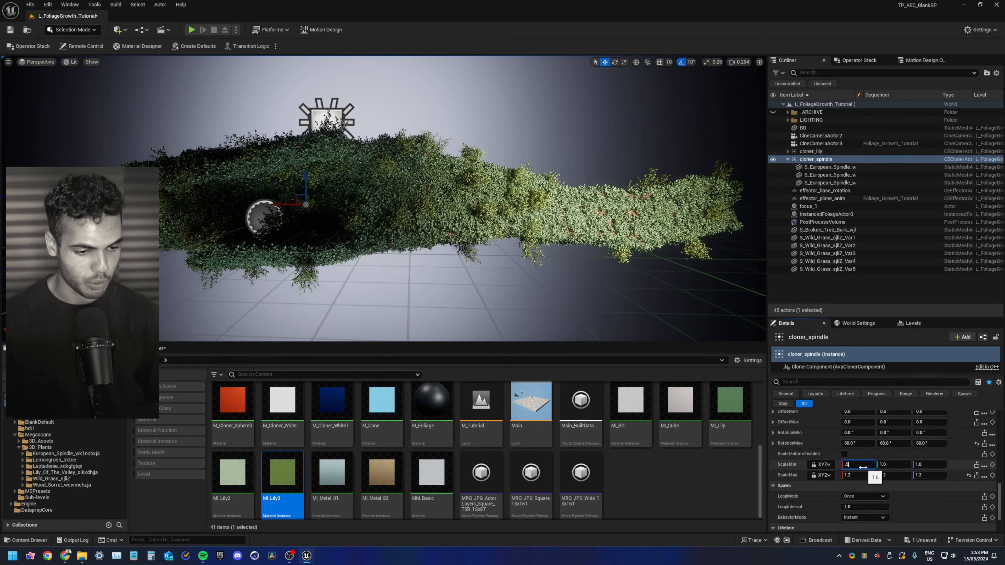
key("Tab")
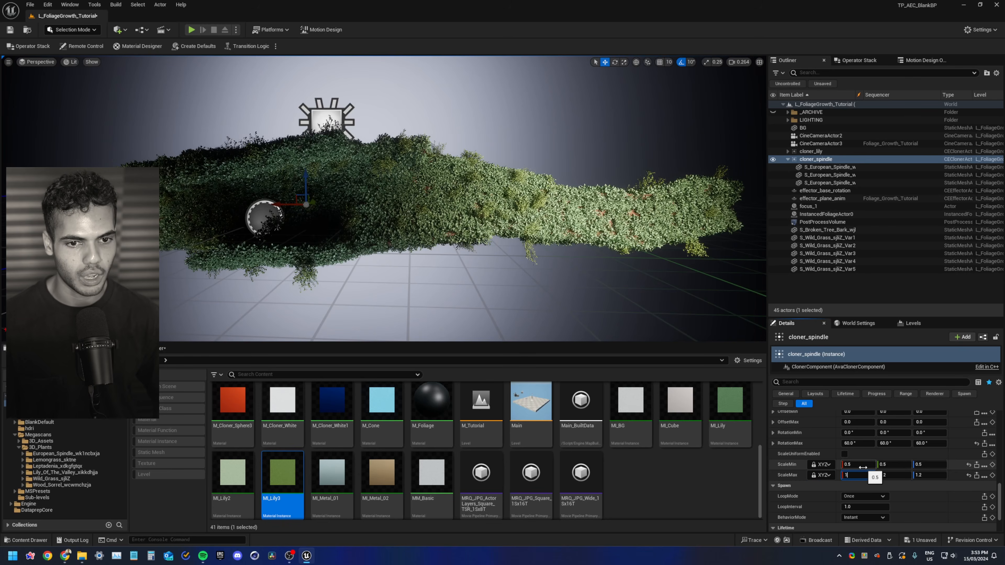
type("1")
key("Return")
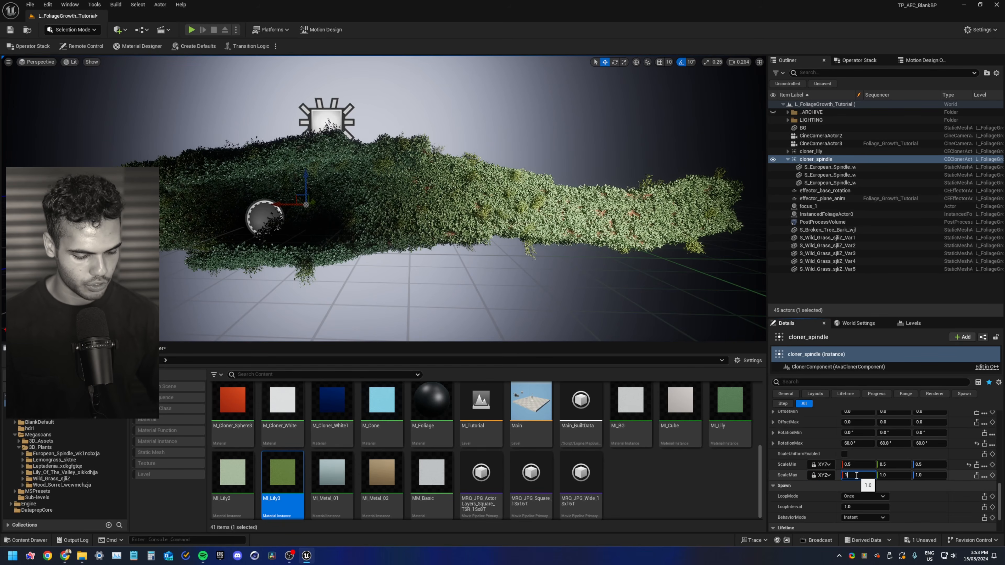
Set cloner_spindle's ScaleMax to 1.2 and ScaleMin to 0.8
type(".5")
key("Return")
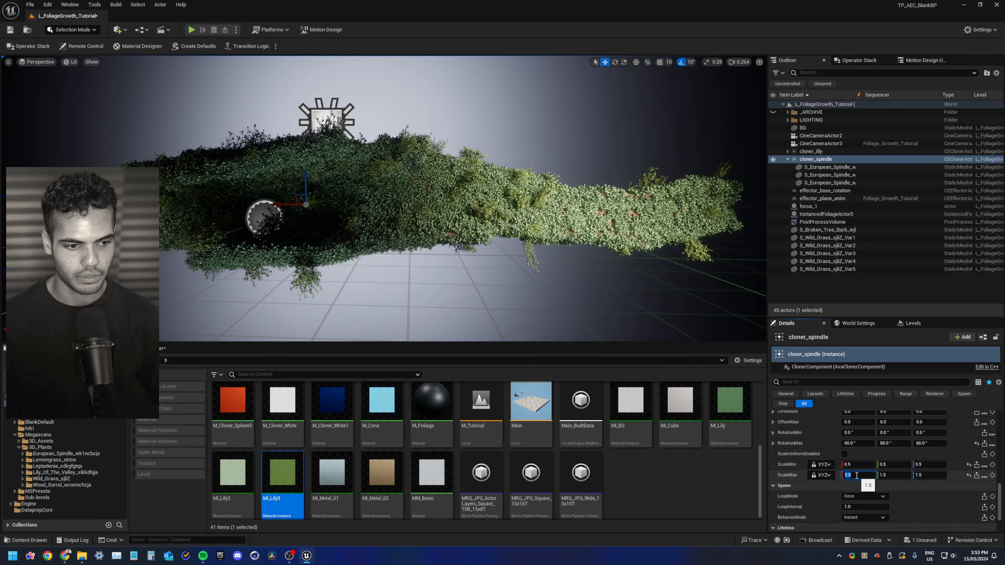
type("1.2")
key("Return")
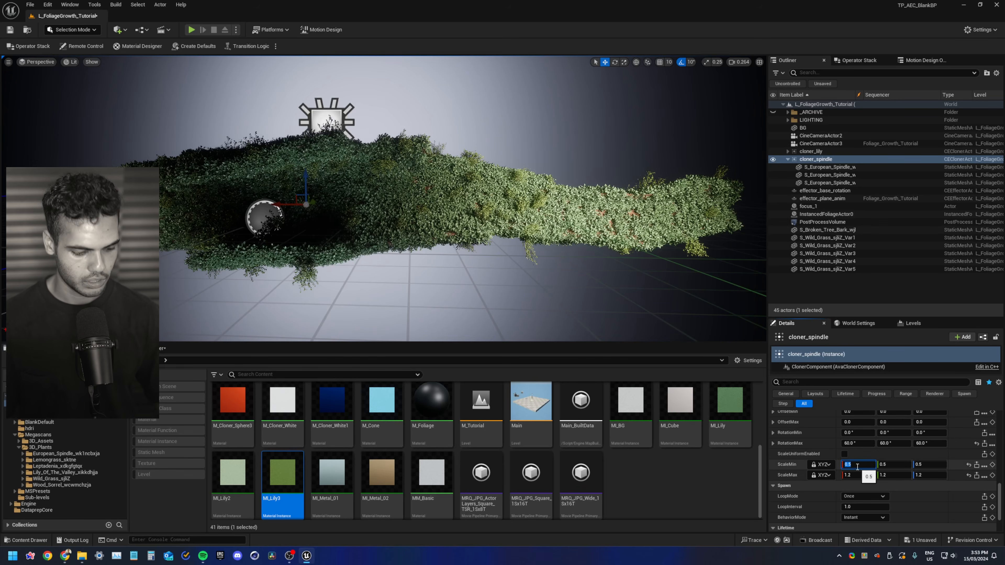
left_click(858, 467)
type(".8")
key("Return")
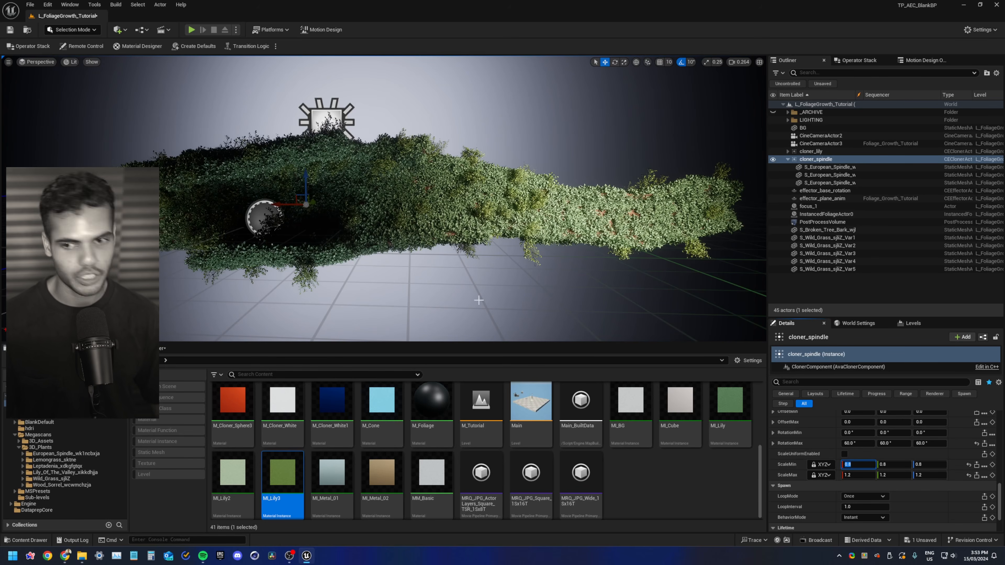
Lower cloner_spindle's Count to 75
left_click_drag(290, 257, 222, 263, "alt")
scroll(816, 505, "up", 5)
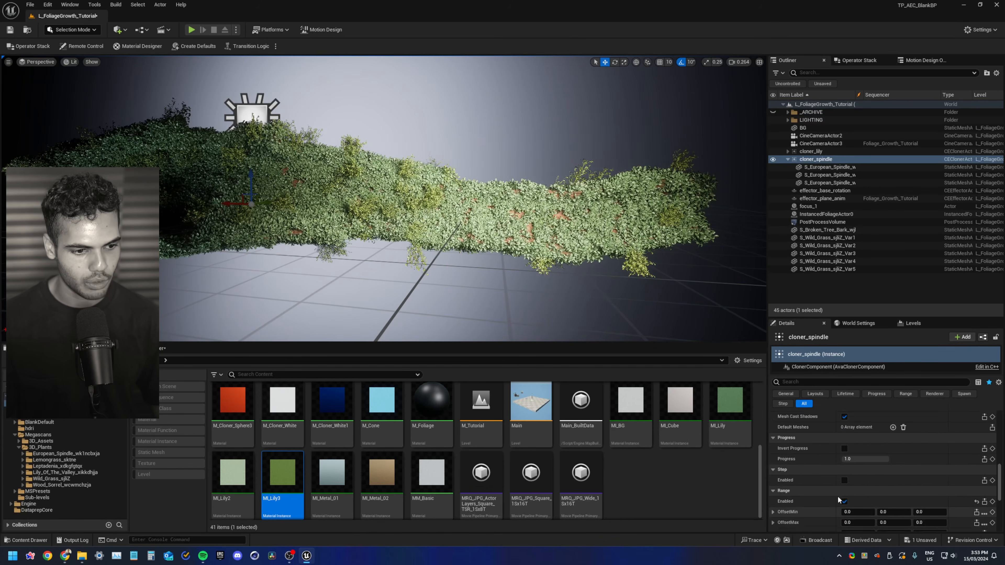
scroll(838, 496, "up", 4)
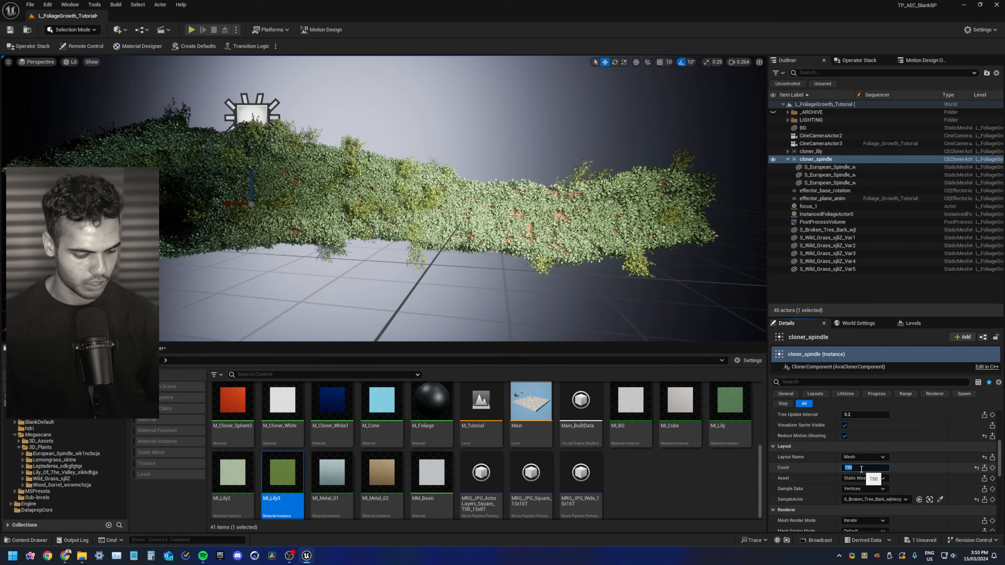
left_click(862, 469)
type("75")
key("Return")
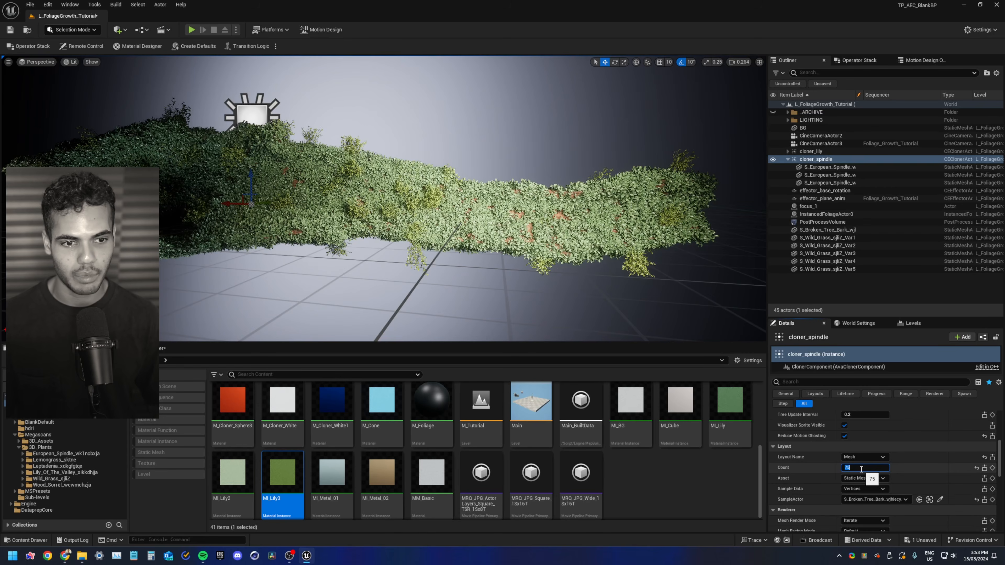
Set cloner_spindle's Seed to 4
scroll(856, 452, "up", 4)
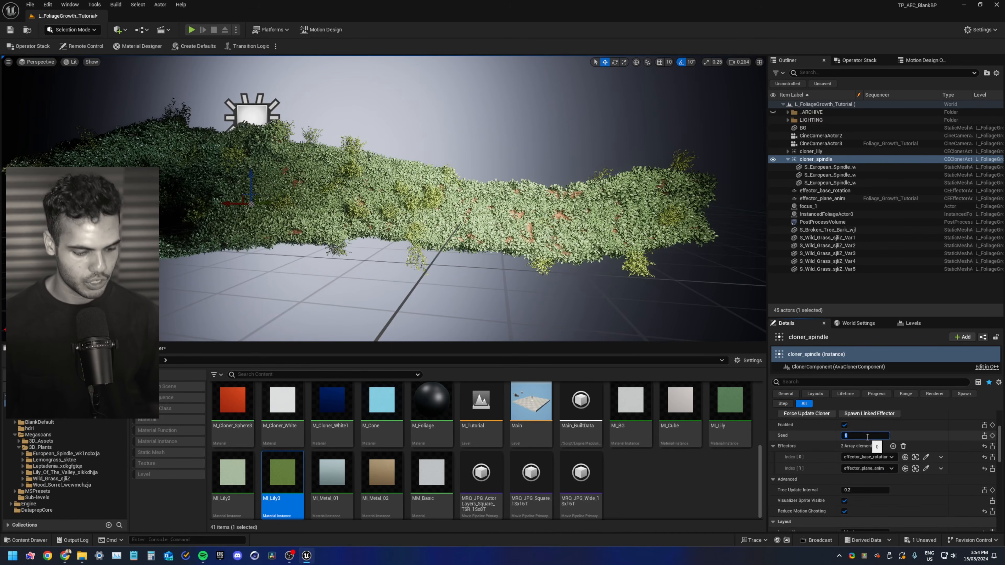
type("3")
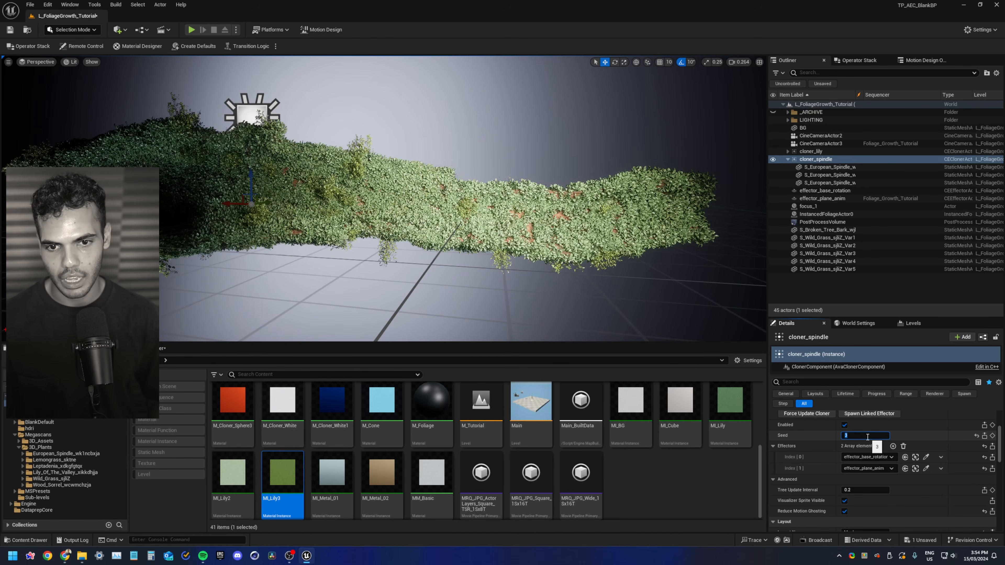
type("4")
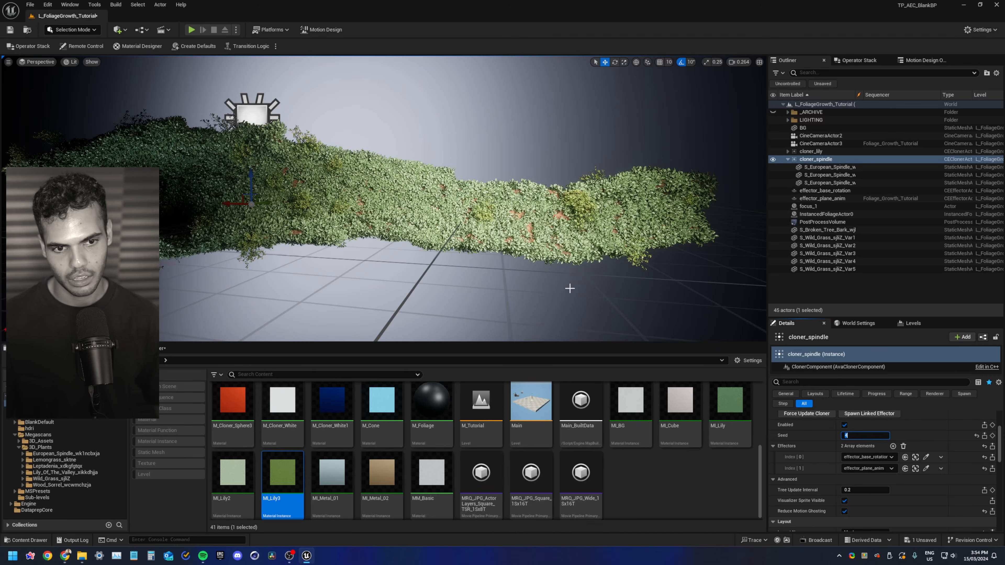
right_click_drag(529, 230, 489, 229)
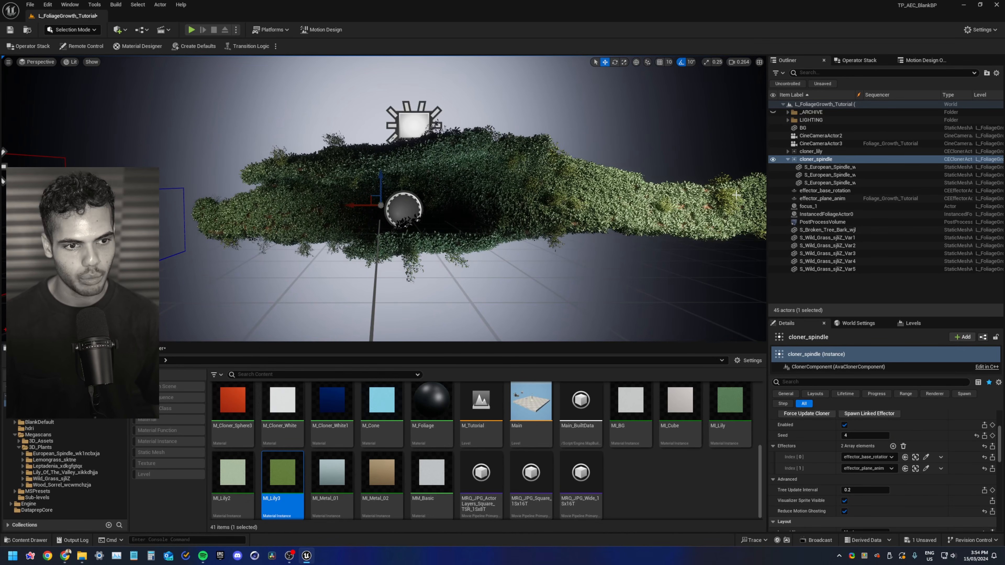
Toggle game view and orbit around the bark to inspect the spindle cloner result
key("g")
mouse_move(535, 188)
right_mouse_down()
mouse_move(562, 190)
mouse_move(532, 188)
mouse_move(554, 188)
right_mouse_up()
key("g")
mouse_move(449, 228)
right_mouse_down()
mouse_move(449, 204)
mouse_move(449, 237)
mouse_move(461, 234)
right_mouse_up()
key("g")
key("g")
key("g")
key("g")
key("g")
key("g")
key("g")
key("g")
Save the L_FoliageGrowth_Tutorial level
key("ctrl+shift+s")
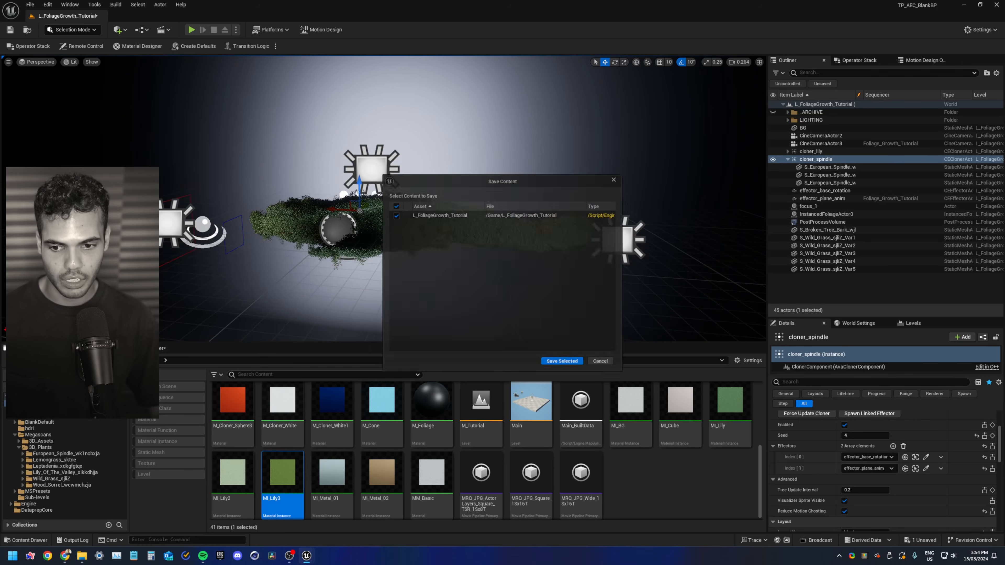
left_click(565, 366)
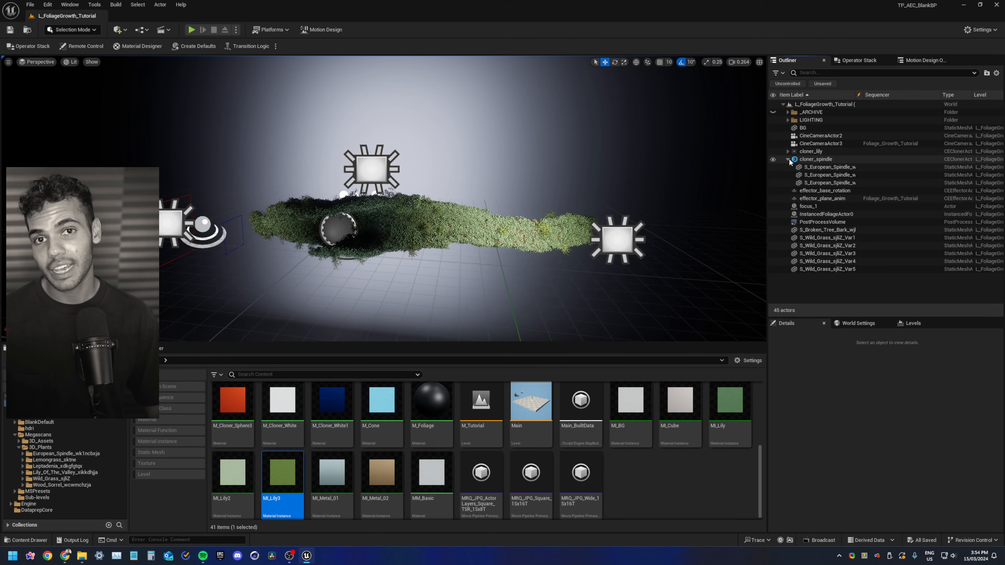
Select cloner_spindle in the Outliner and disable it
left_click(789, 160)
left_click(806, 159)
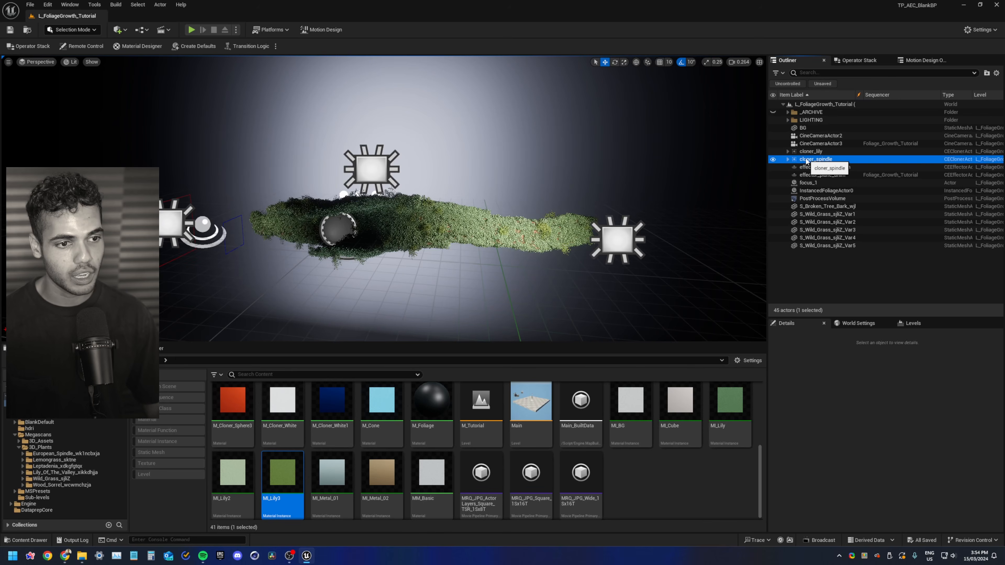
scroll(830, 491, "down", 3)
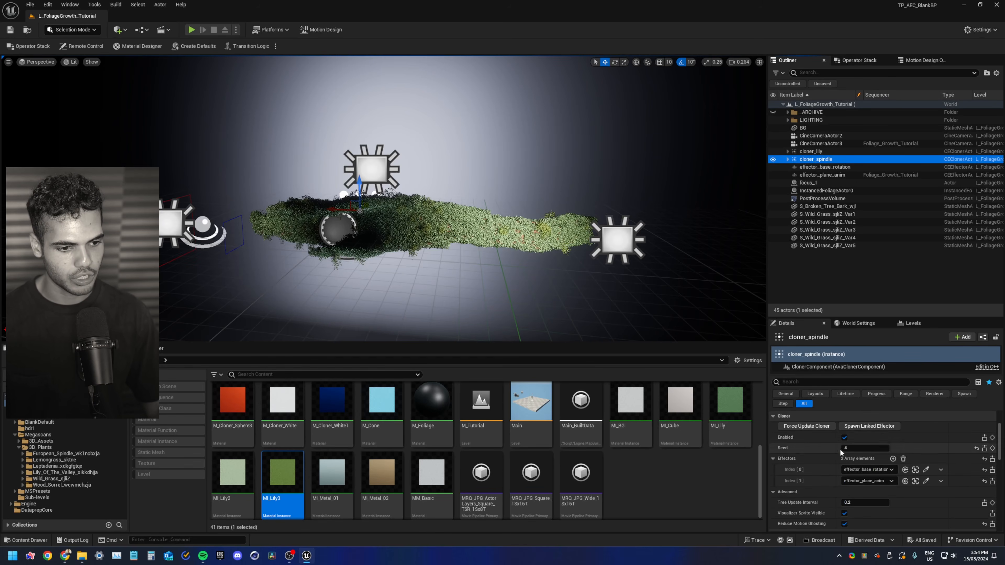
left_click(845, 438)
Duplicate cloner_spindle and rename the copy cloner_wild_grass
left_click(833, 159)
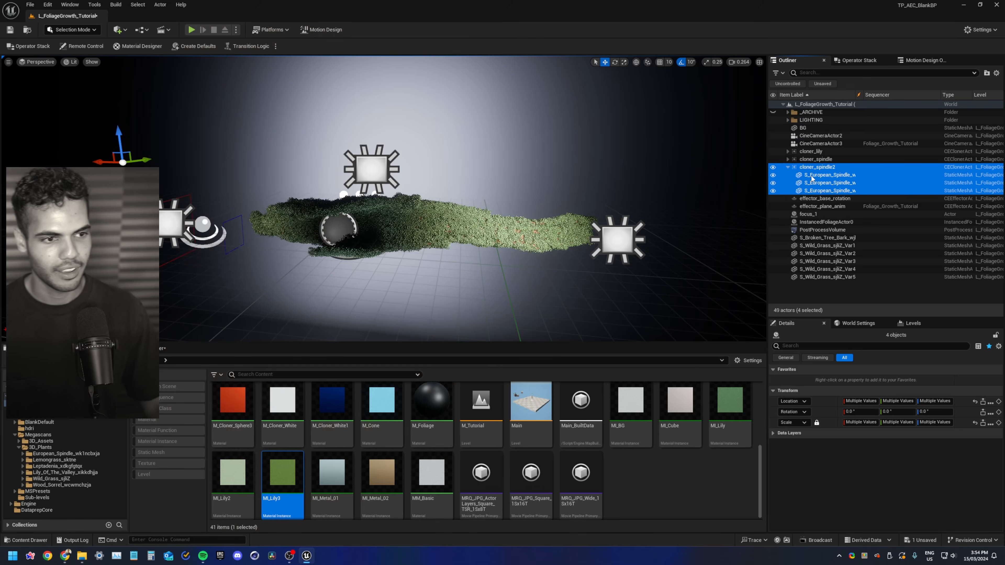
left_click(816, 170)
key("F2")
left_click_drag(840, 167, 823, 168)
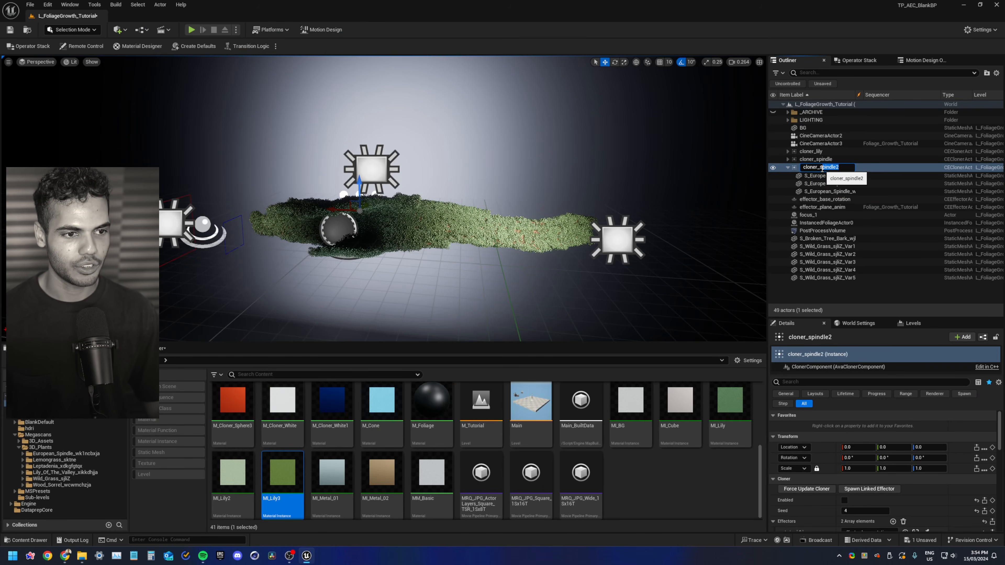
type("wild_gra")
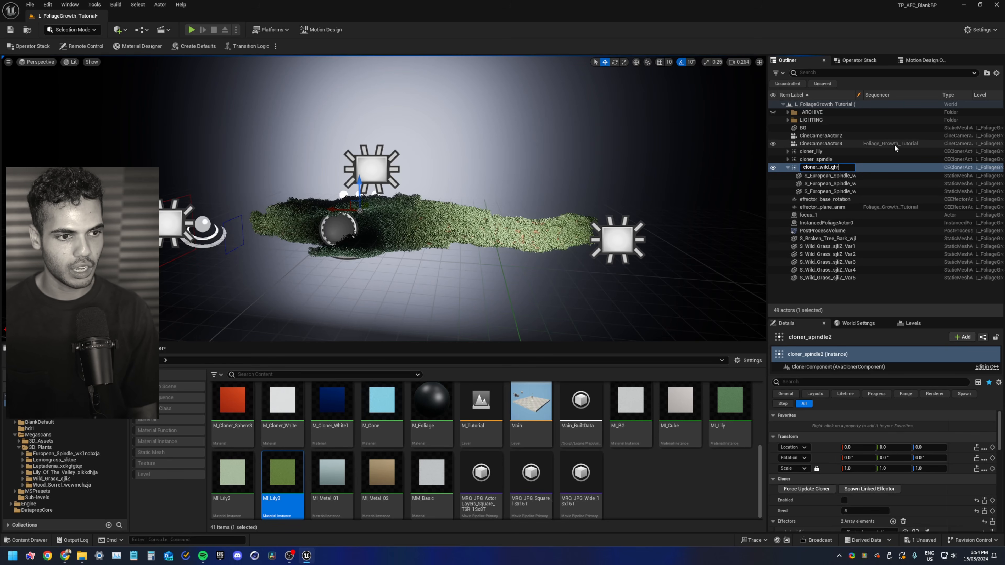
type("ss")
key("Return")
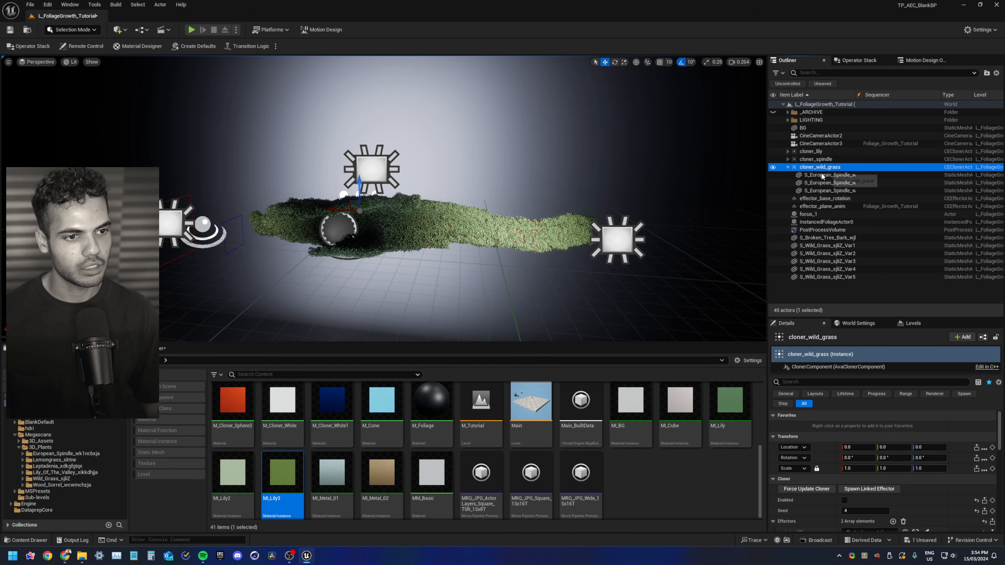
Delete the European spindle meshes under cloner_wild_grass
left_click(823, 176)
left_click(825, 190, "shift")
key("Delete")
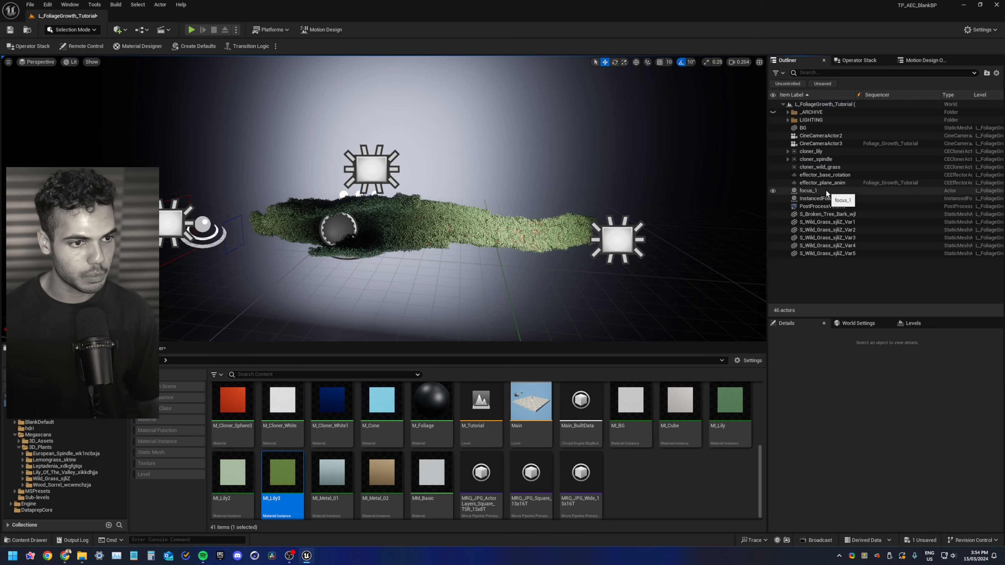
Parent the five S_Wild_Grass mesh variants under cloner_wild_grass
left_click(827, 222)
left_click(827, 254, "shift")
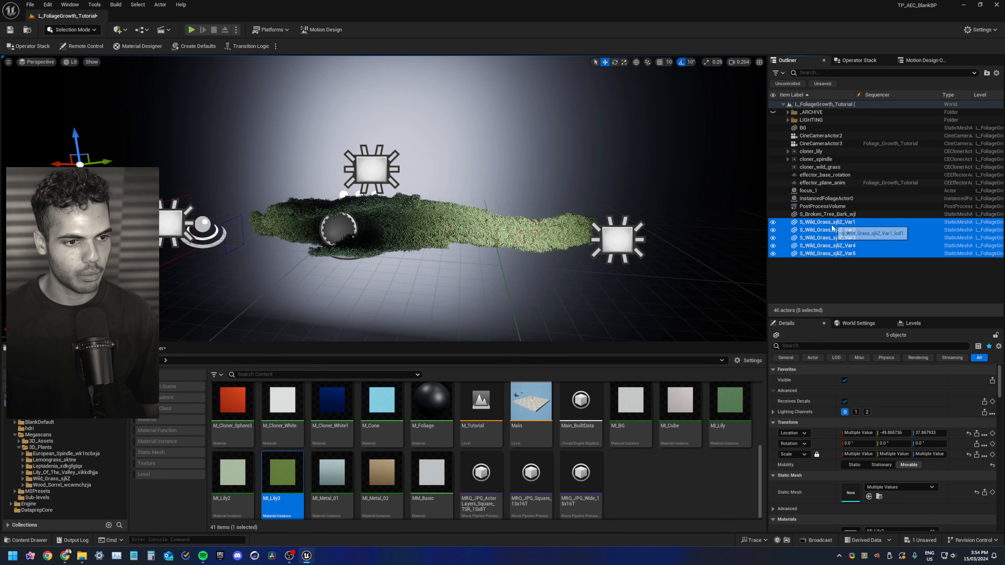
left_click_drag(832, 227, 827, 169)
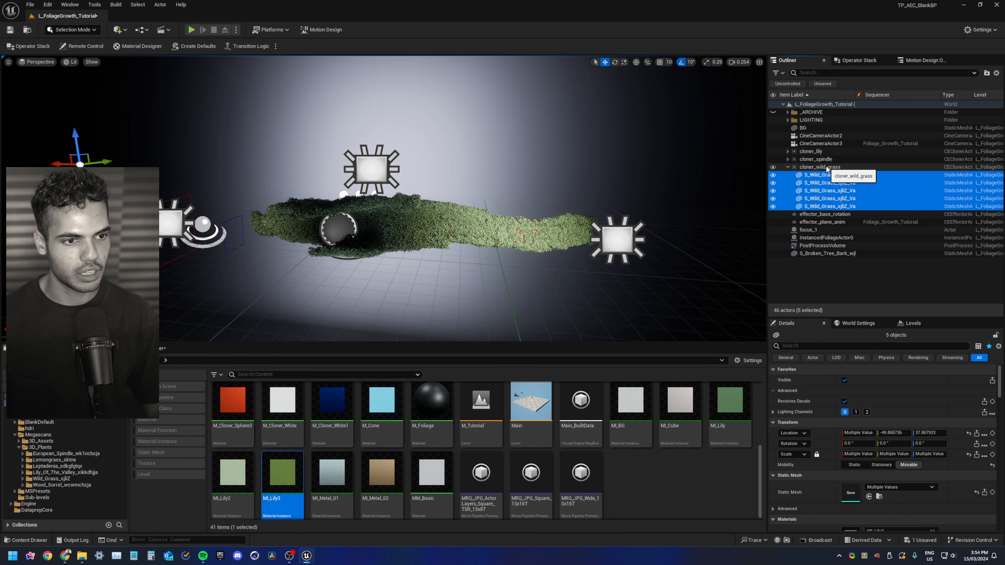
Select cloner_wild_grass and enable it
left_click(827, 167)
left_click(845, 501)
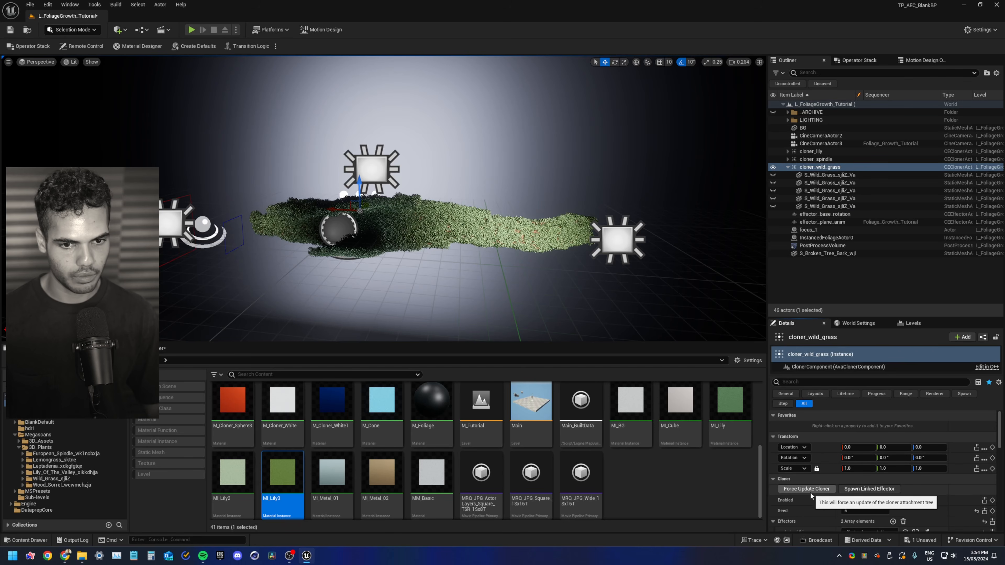
key("w")
right_click_drag(641, 301, 641, 293)
Select cloner_lily and disable it
left_click(811, 151)
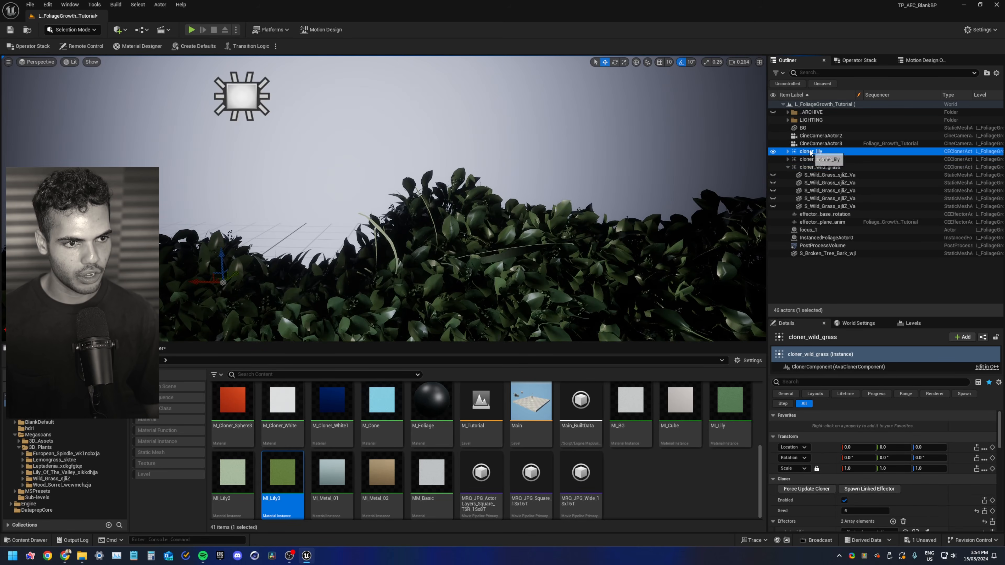
left_click(845, 501)
right_click_drag(463, 198, 423, 220)
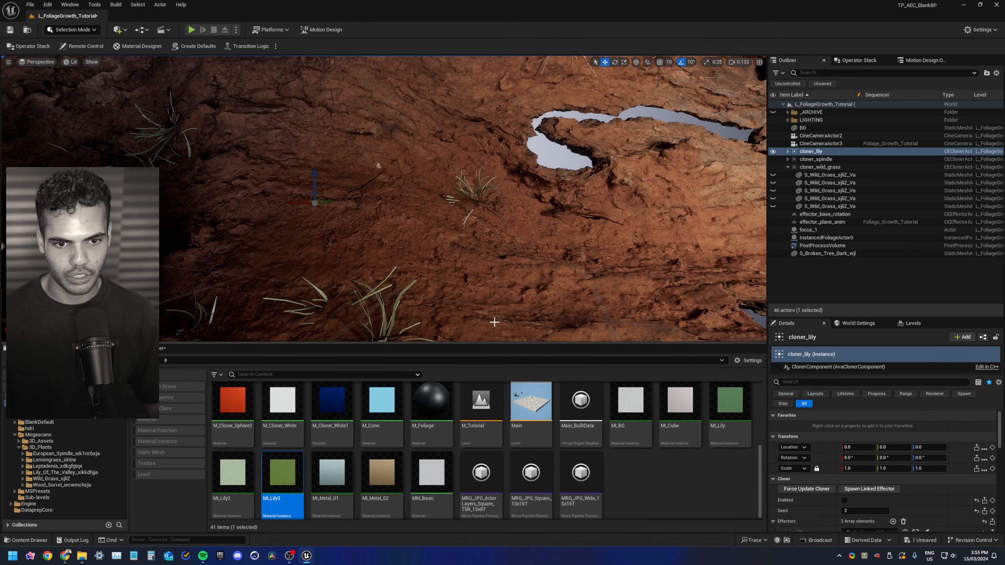
scroll(851, 455, "down", 3)
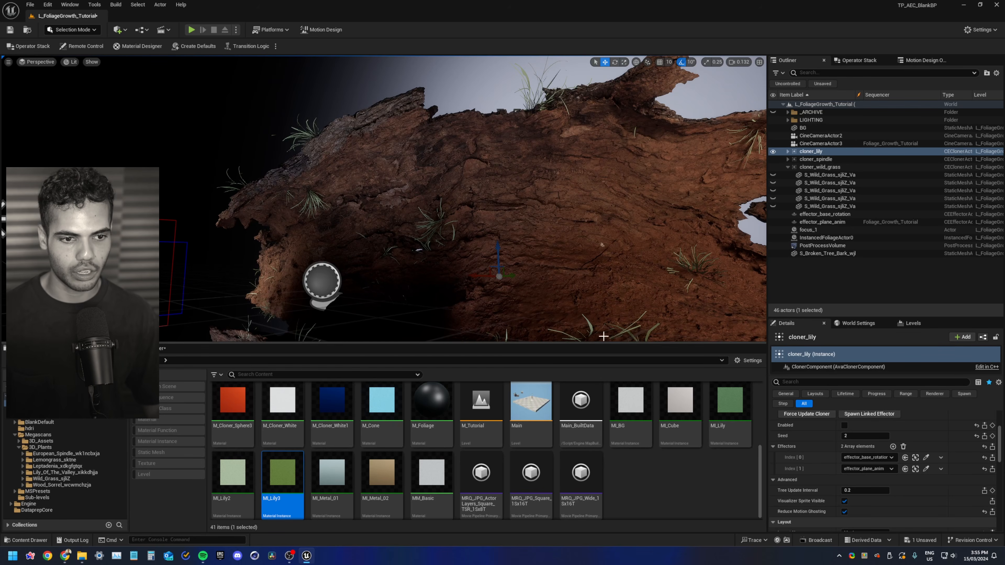
Clear cloner_lily's effectors and reassign effector_base_rotation and effector_plane_anim
left_click(905, 447)
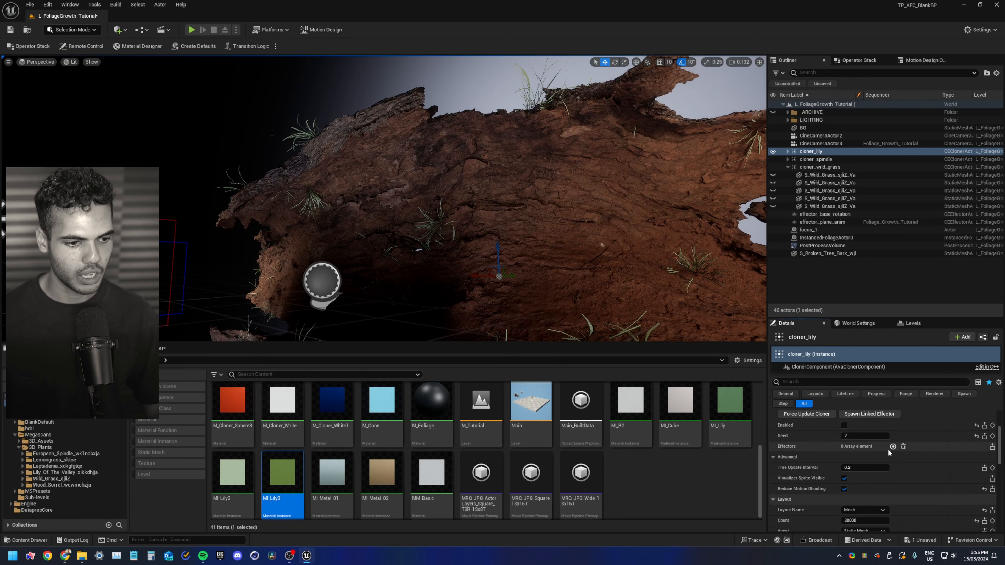
left_click(893, 447)
left_click(893, 447)
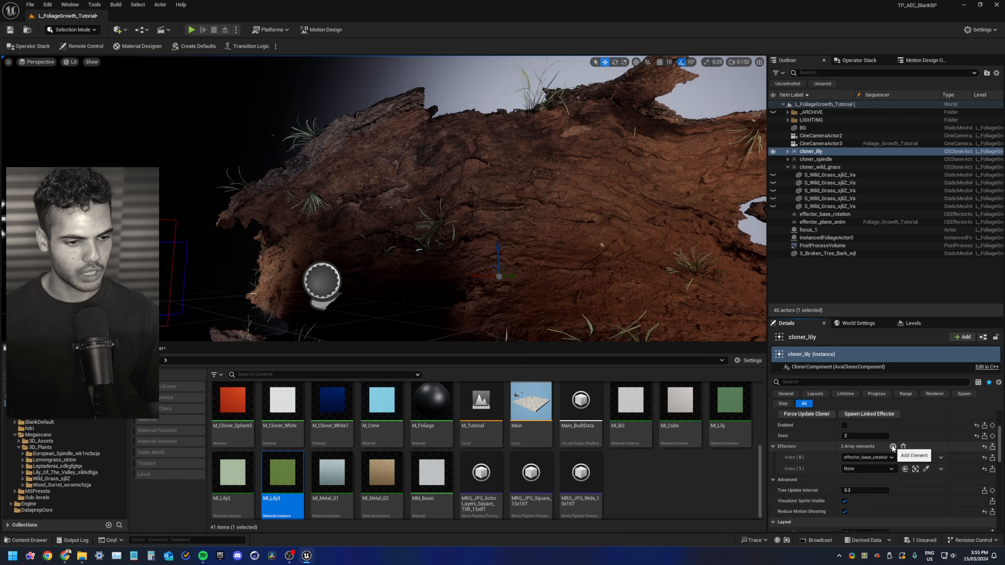
left_click(890, 469)
left_click(887, 418)
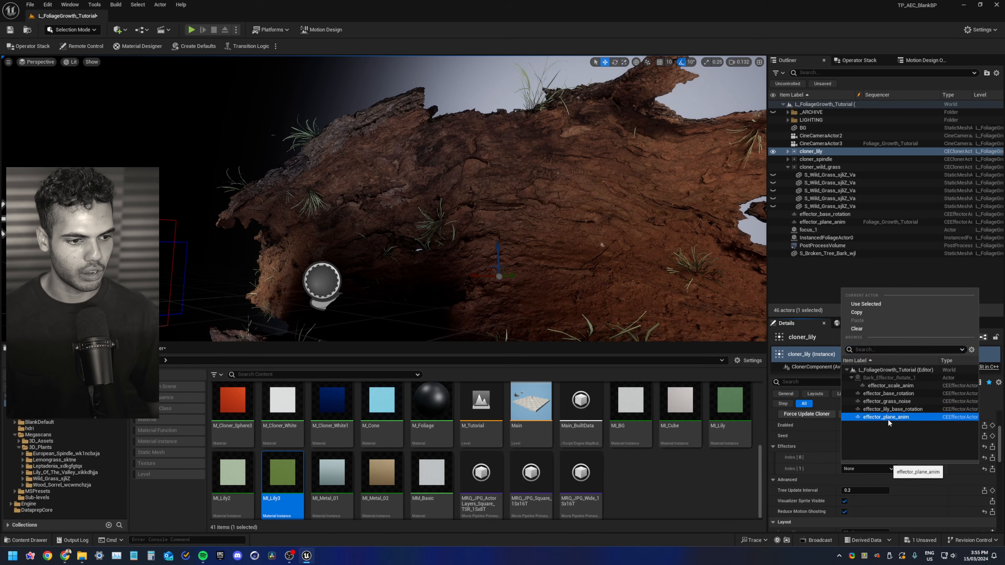
Reset cloner_wild_grass's effectors to only effector_base_rotation
left_click(839, 168)
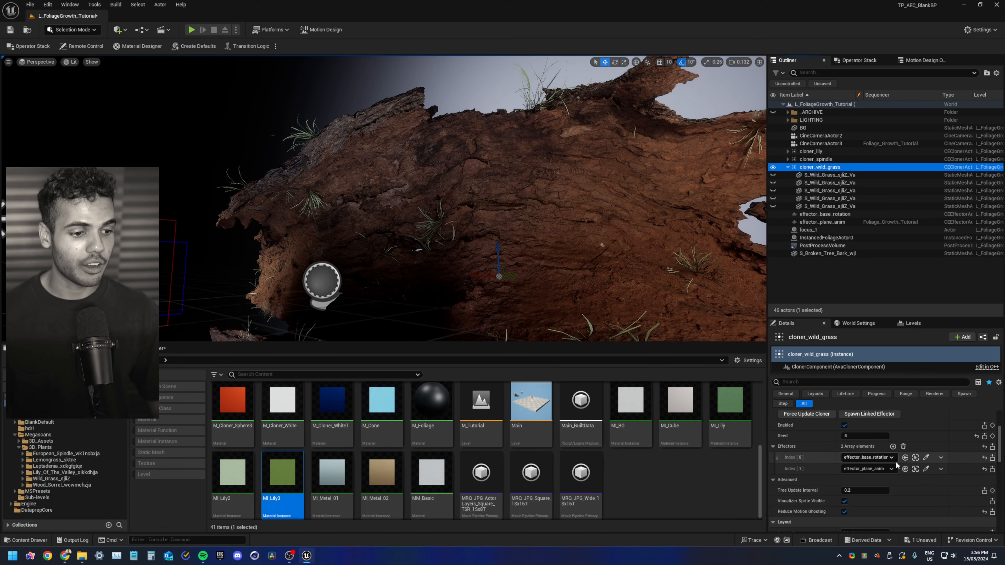
left_click(903, 447)
left_click(893, 447)
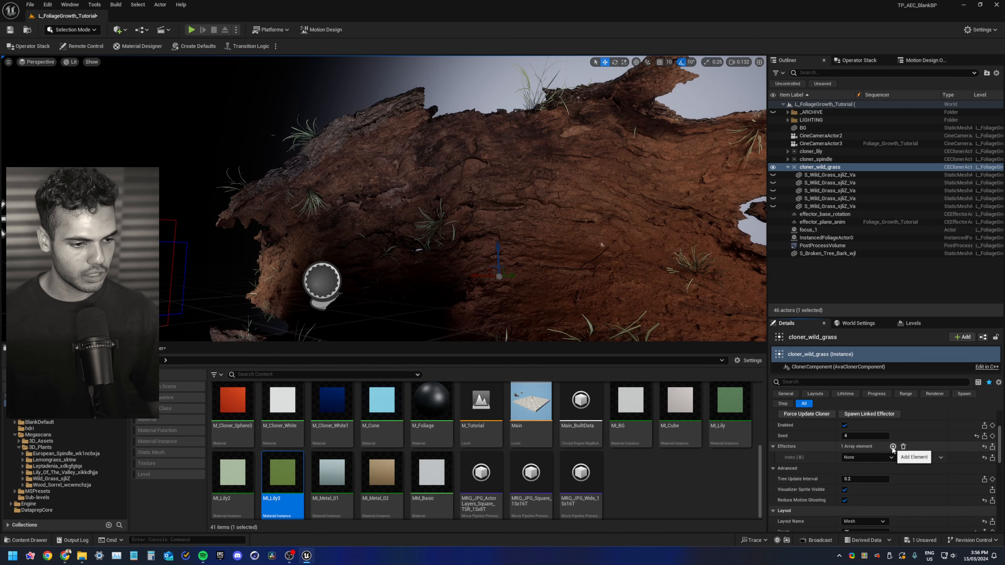
left_click(890, 458)
left_click(878, 384)
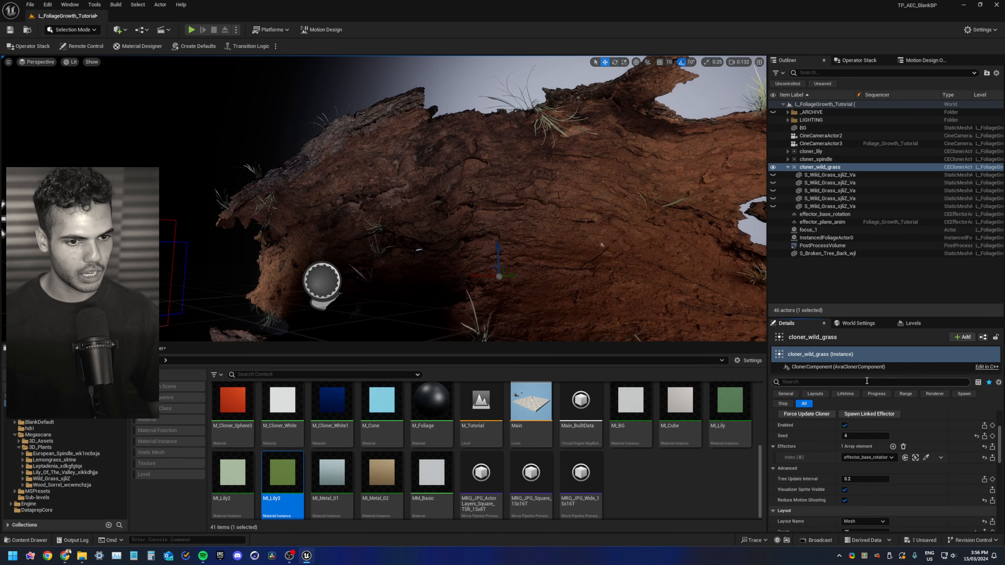
Set cloner_wild_grass's Count to 50
right_click_drag(540, 206, 564, 243)
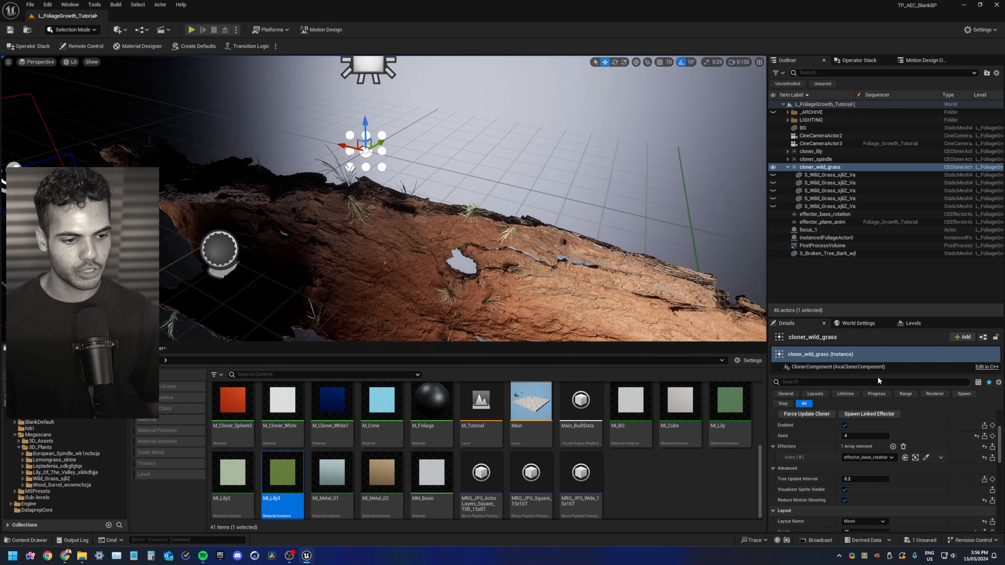
mouse_move(353, 268)
right_mouse_down()
mouse_move(331, 283)
mouse_move(333, 295)
mouse_move(348, 270)
right_mouse_up()
scroll(850, 463, "up", 3)
scroll(816, 480, "down", 5)
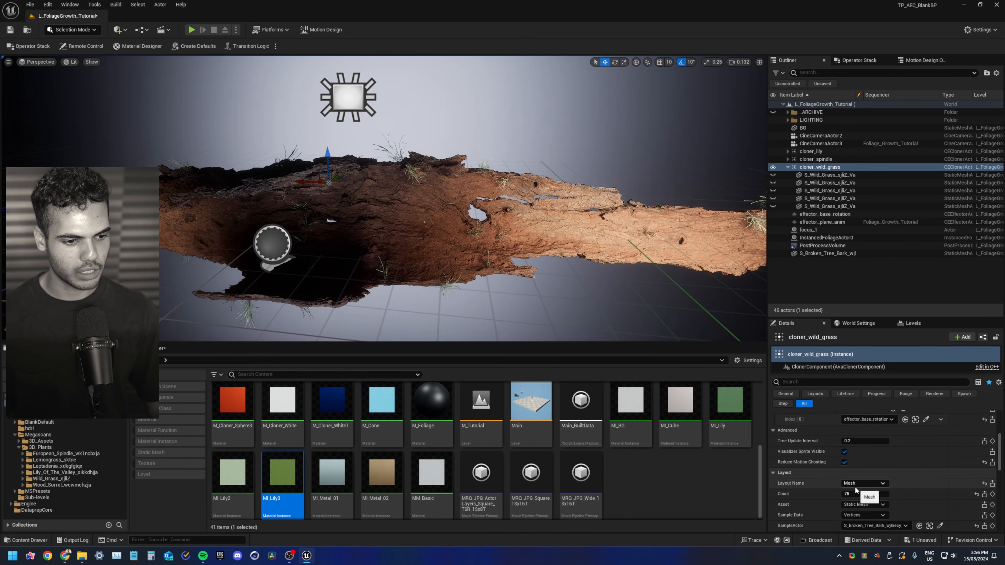
left_click(856, 494)
type("50")
key("Return")
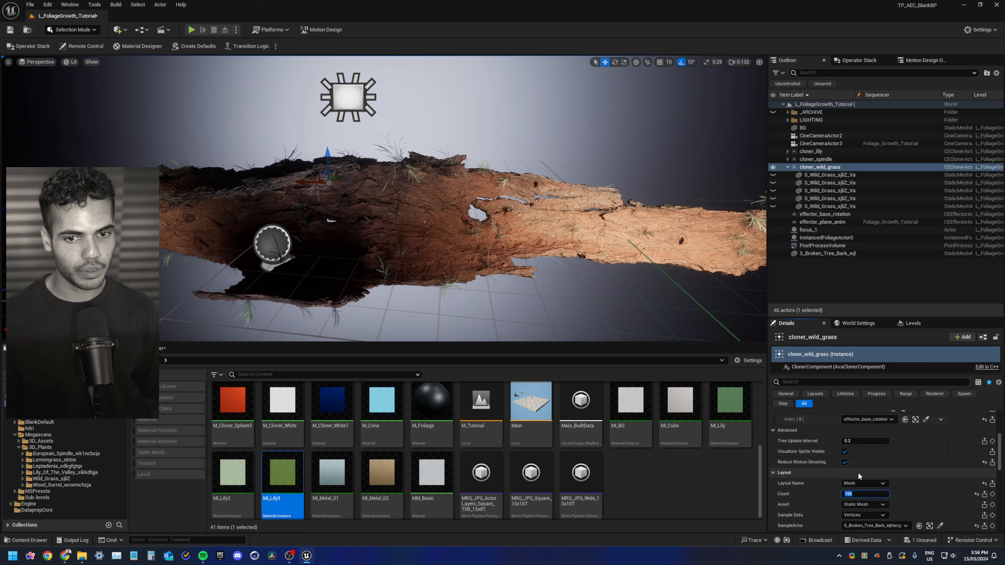
Re-enable cloner_lily and cloner_spindle
left_click(811, 151)
scroll(813, 476, "up", 3)
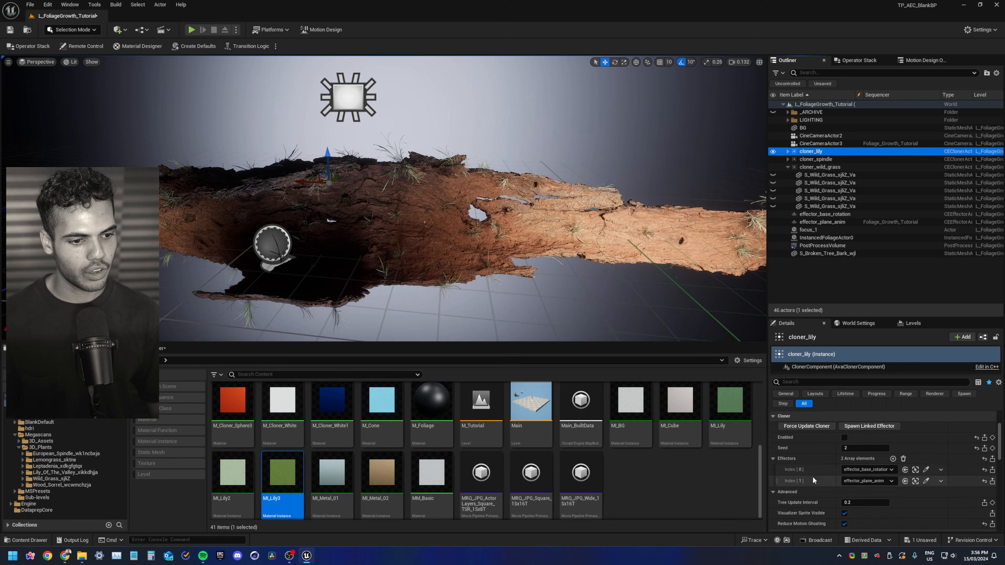
left_click(846, 462)
left_click_drag(312, 298, 353, 282, "alt")
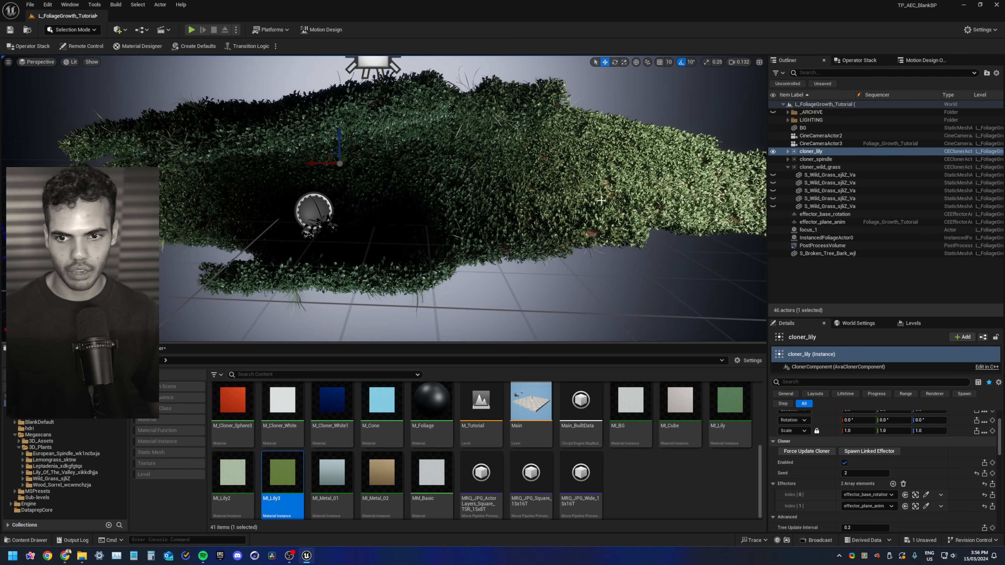
left_click(816, 159)
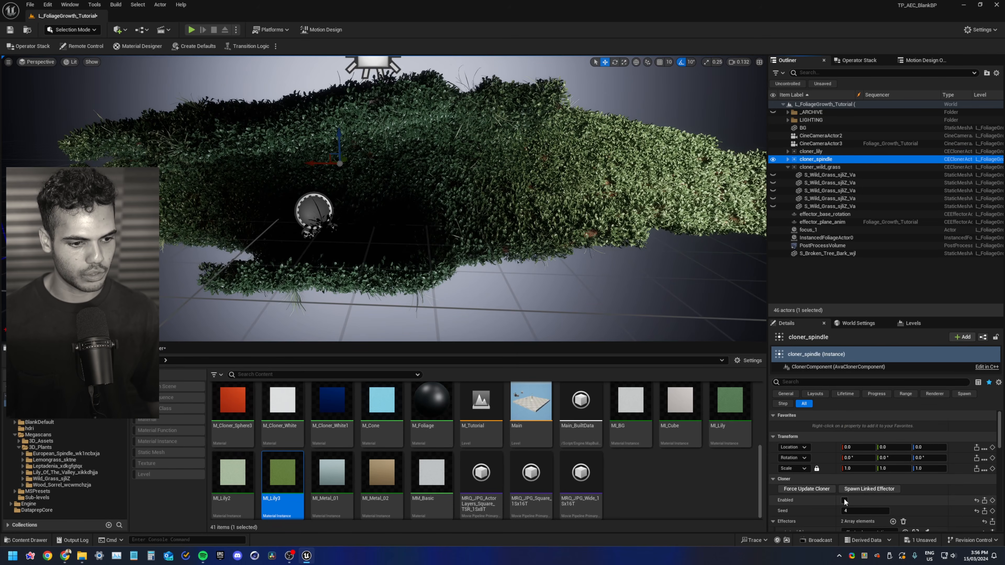
left_click(845, 500)
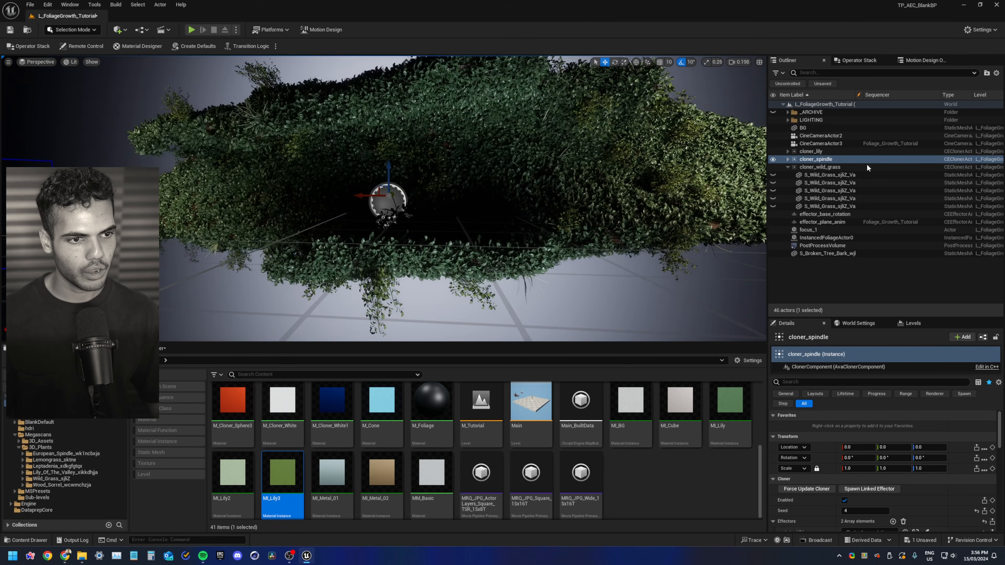
Set cloner_wild_grass's ScaleMin to 1.0 and ScaleMax to 1.5 on all axes
left_click(865, 167)
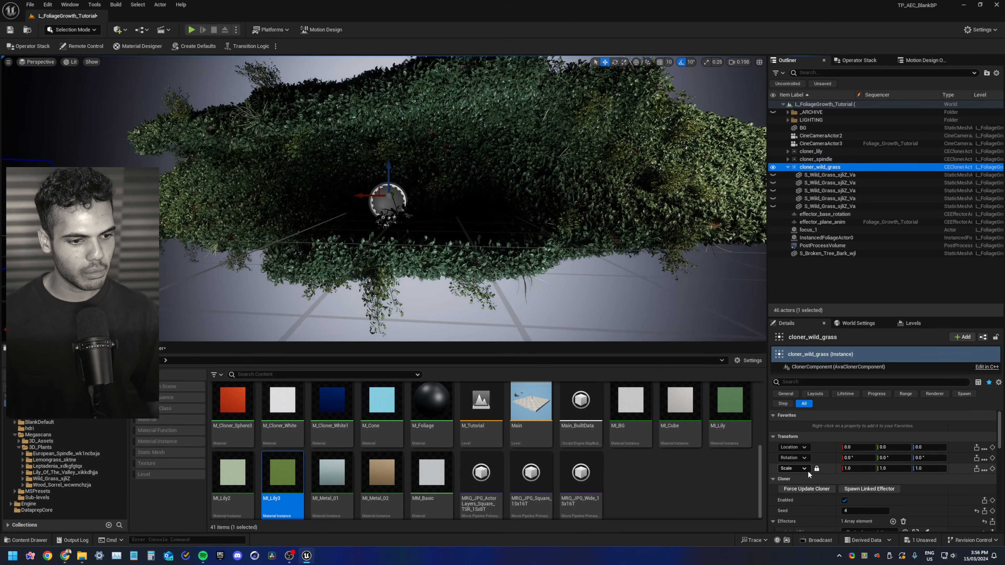
scroll(808, 471, "down", 6)
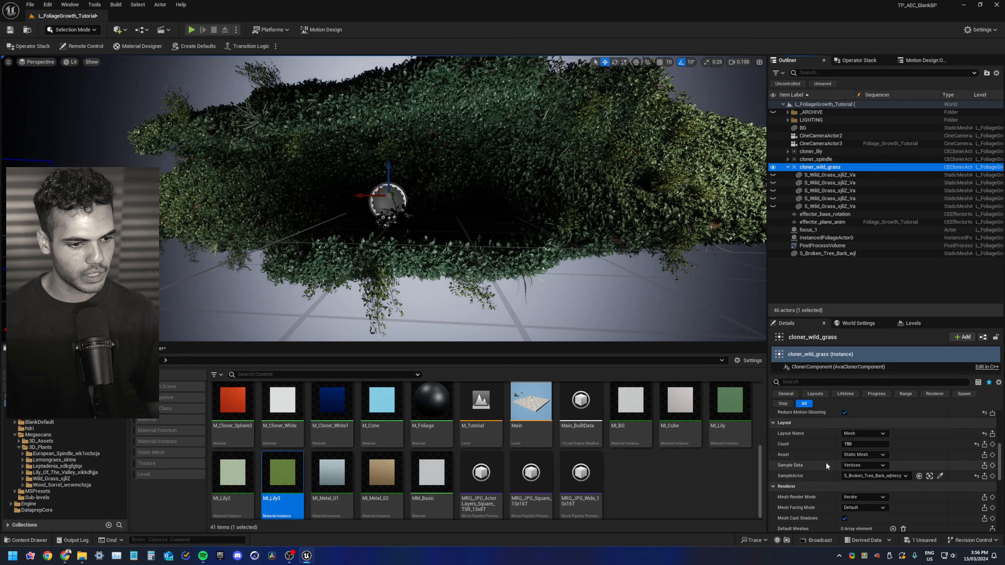
scroll(828, 464, "down", 8)
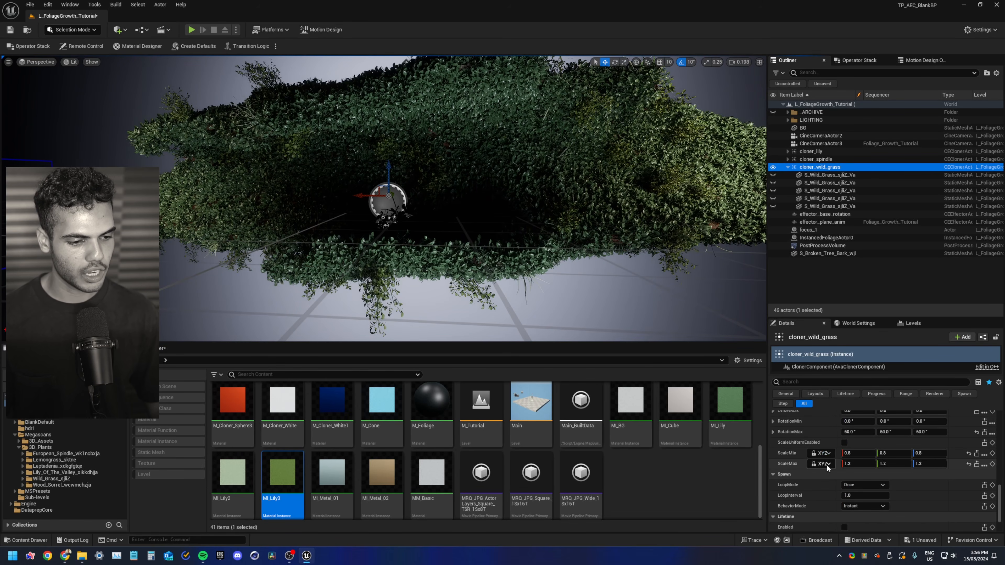
left_click_drag(815, 317, 815, 194)
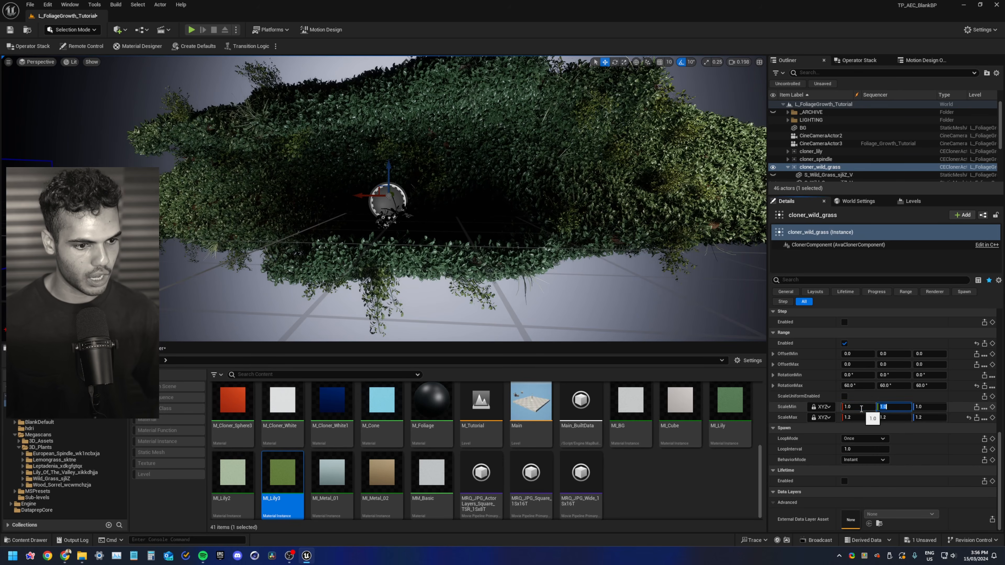
key("Return")
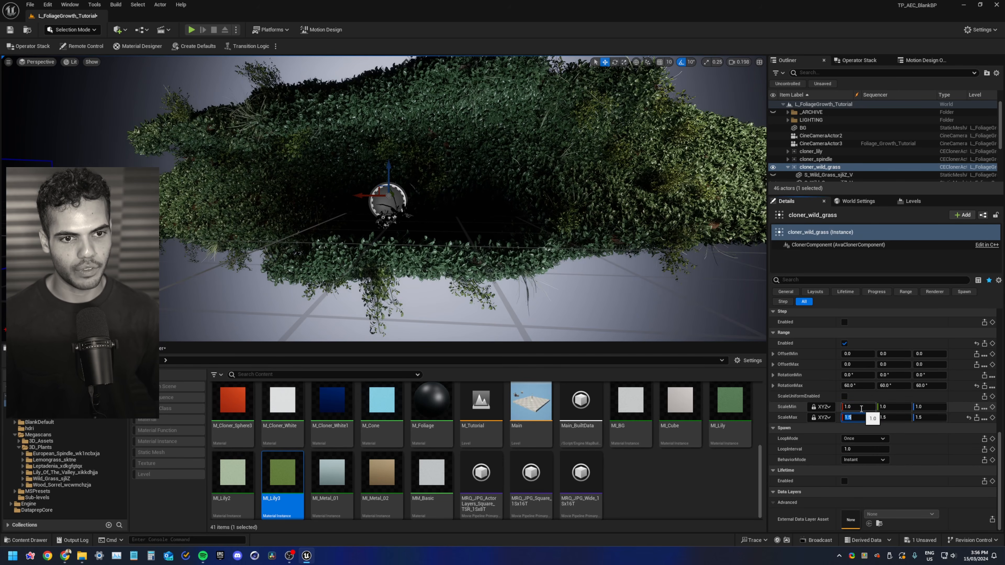
Set cloner_wild_grass's Count to 200
key("d")
right_click_drag(620, 92, 597, 130)
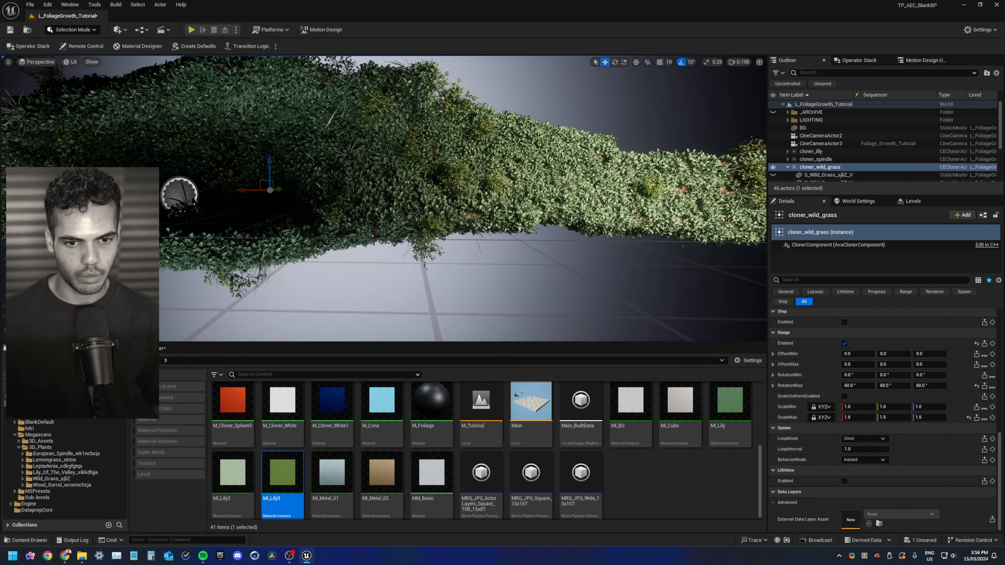
key("w")
right_click_drag(431, 228, 316, 234)
key("s")
key("w")
key("d")
scroll(880, 475, "up", 9)
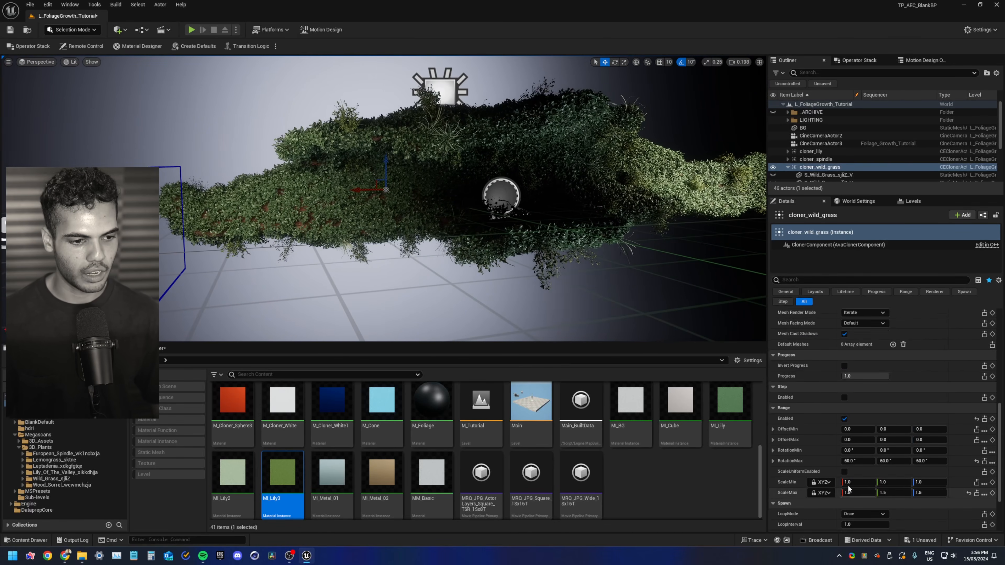
scroll(852, 401, "up", 3)
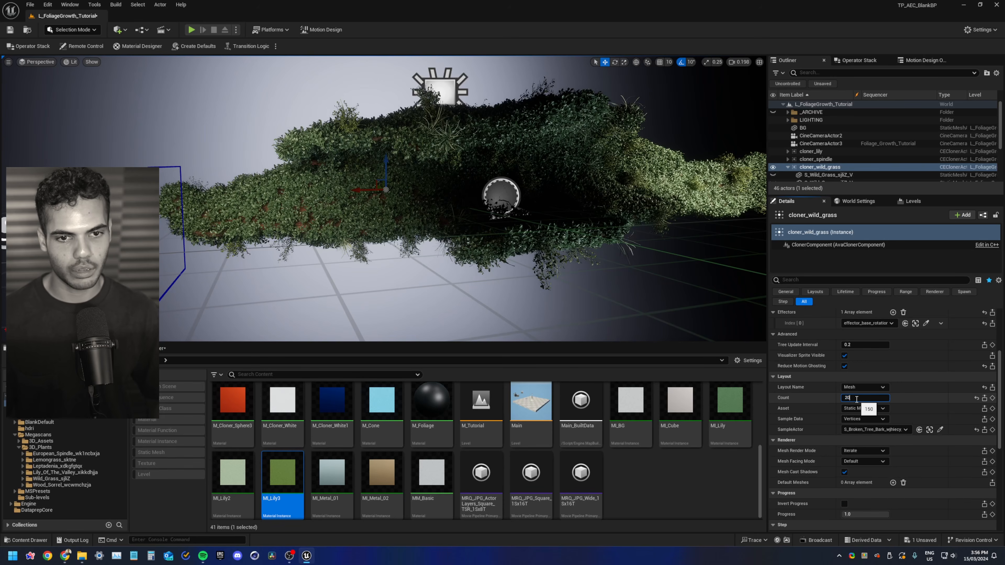
scroll(826, 396, "up", 5)
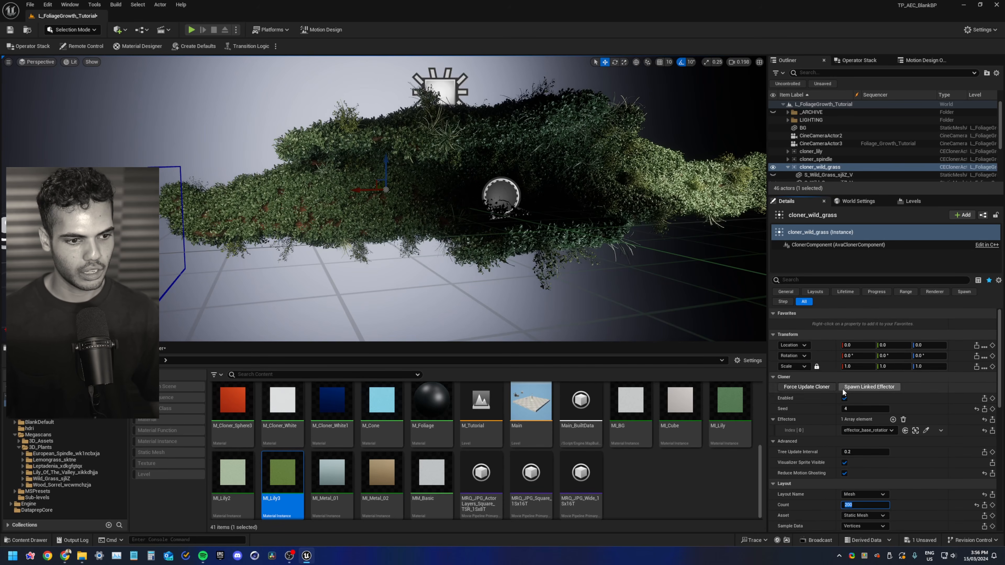
type("2")
key("Return")
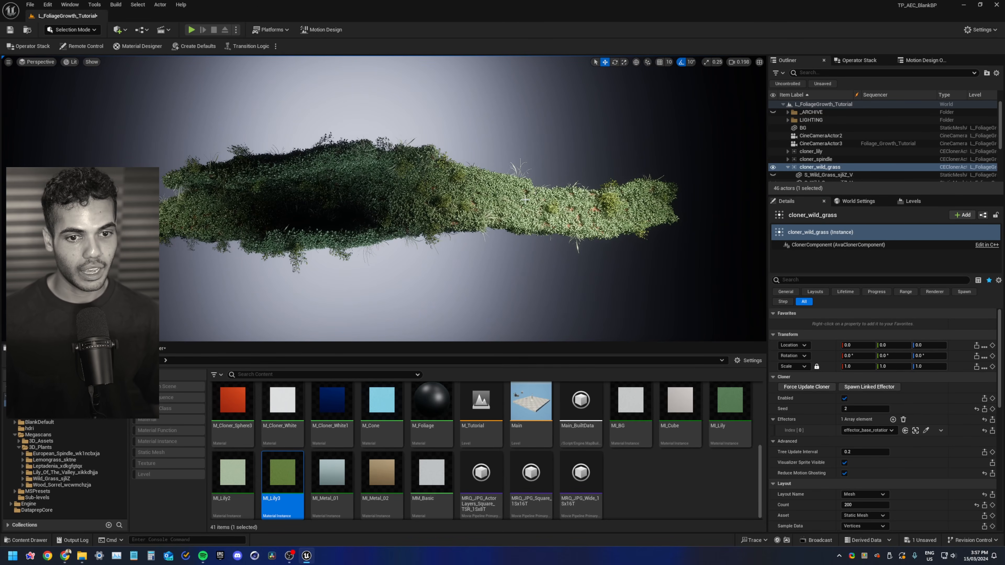
Save the current level
right_click_drag(509, 200, 495, 198)
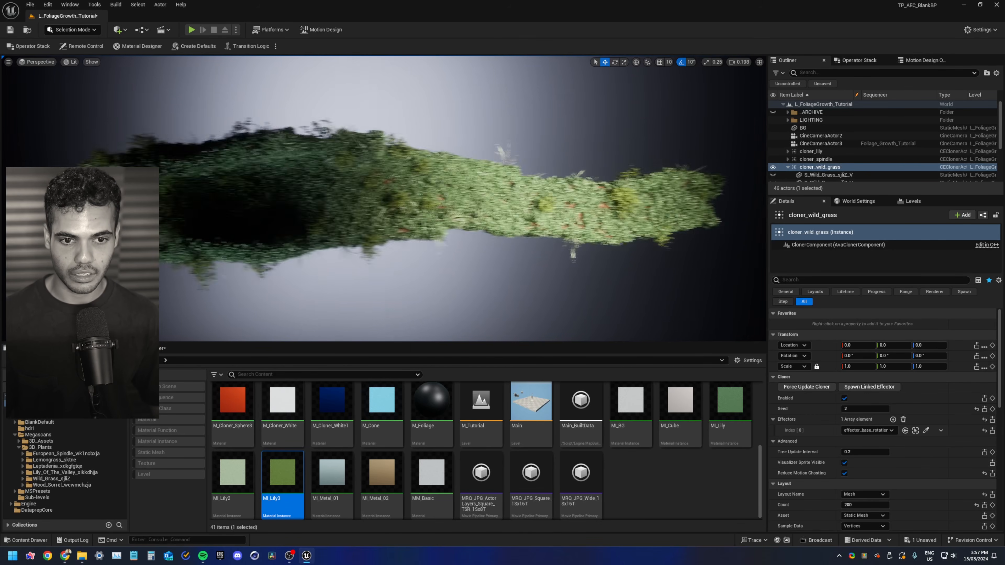
key("s")
right_click_drag(698, 269, 678, 268)
key("ctrl+s")
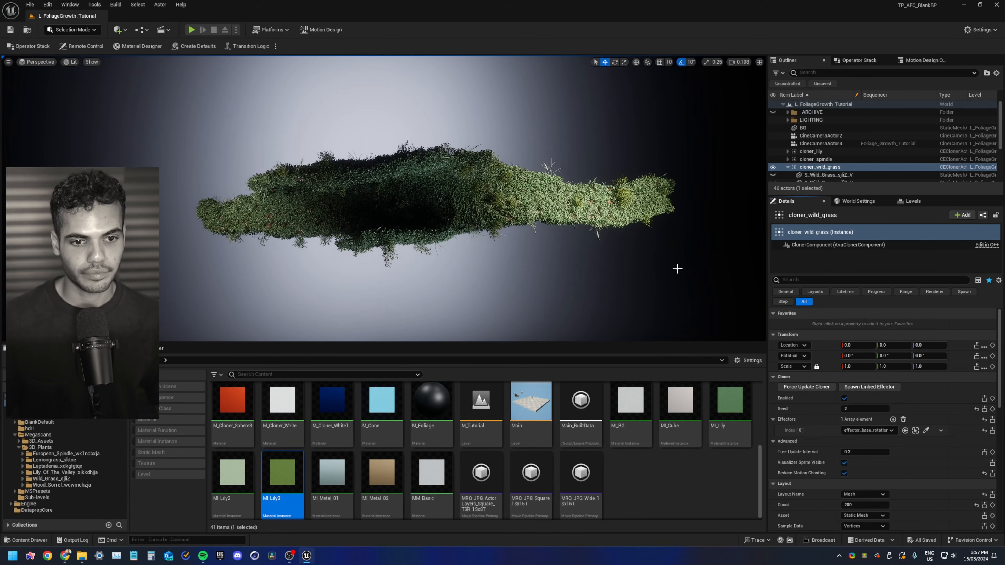
Add effector_plane_anim as a second effector on cloner_wild_grass
left_click(788, 168)
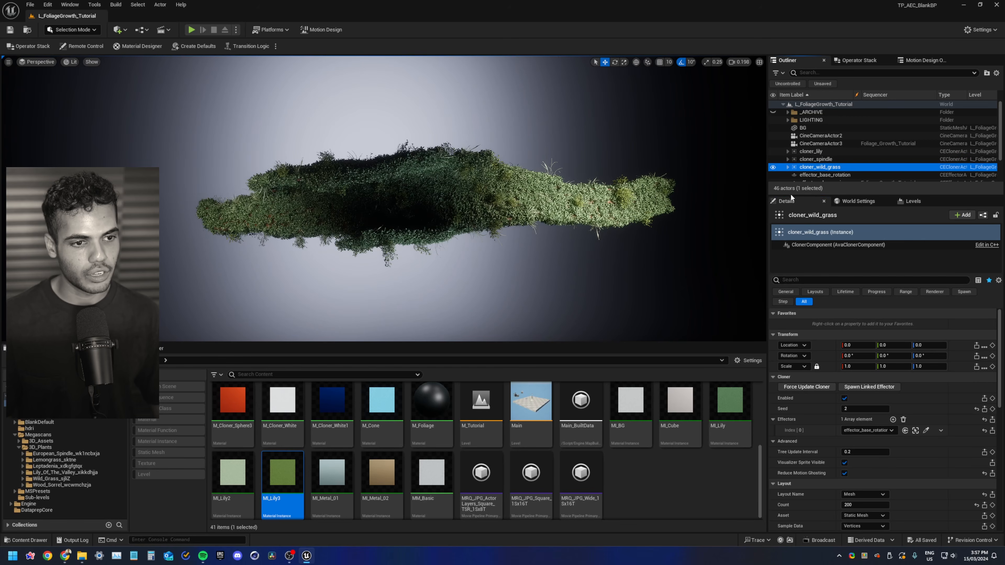
left_click_drag(791, 194, 791, 272)
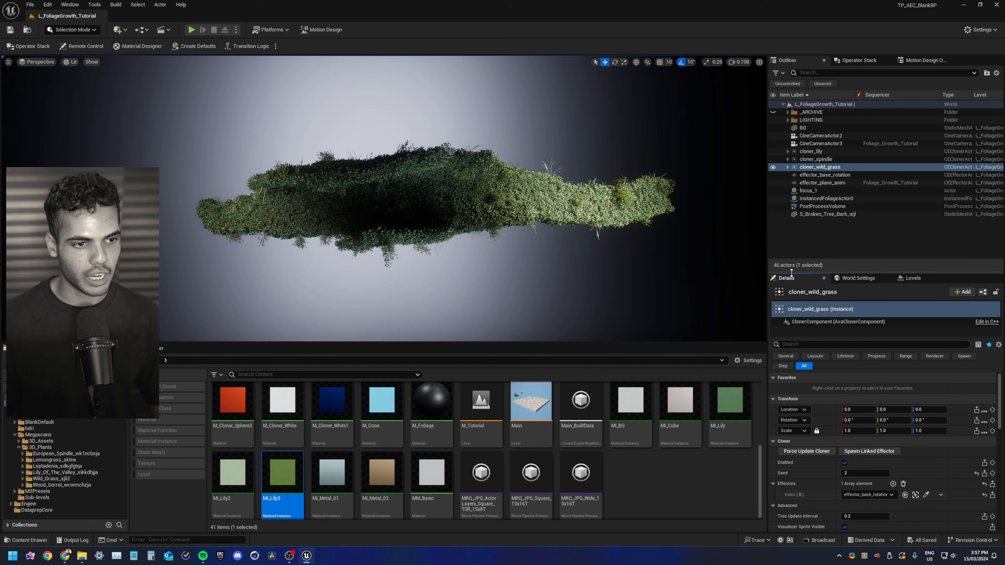
left_click(821, 162)
left_click(823, 167)
scroll(865, 457, "down", 4)
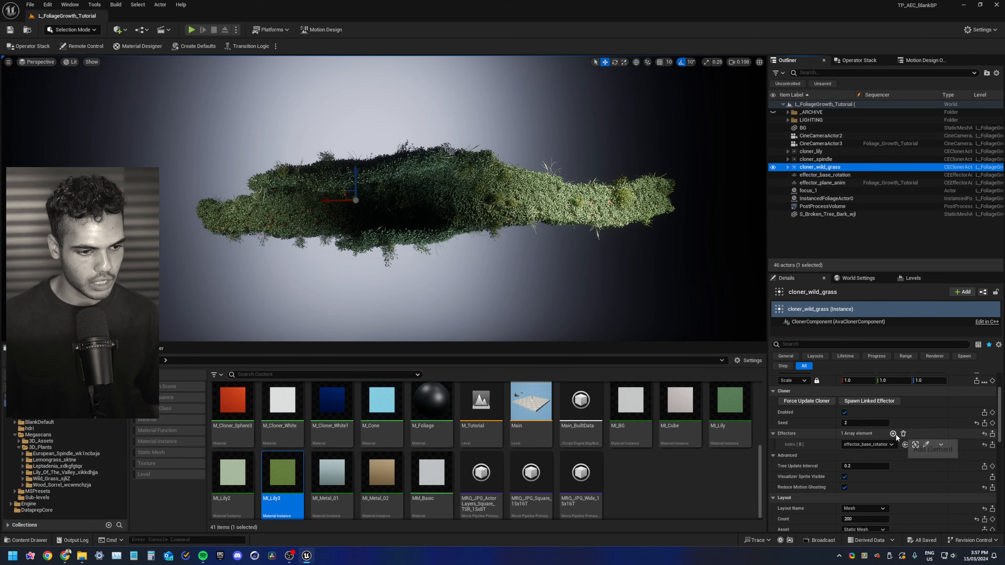
left_click(893, 433)
left_click(868, 456)
left_click(874, 405)
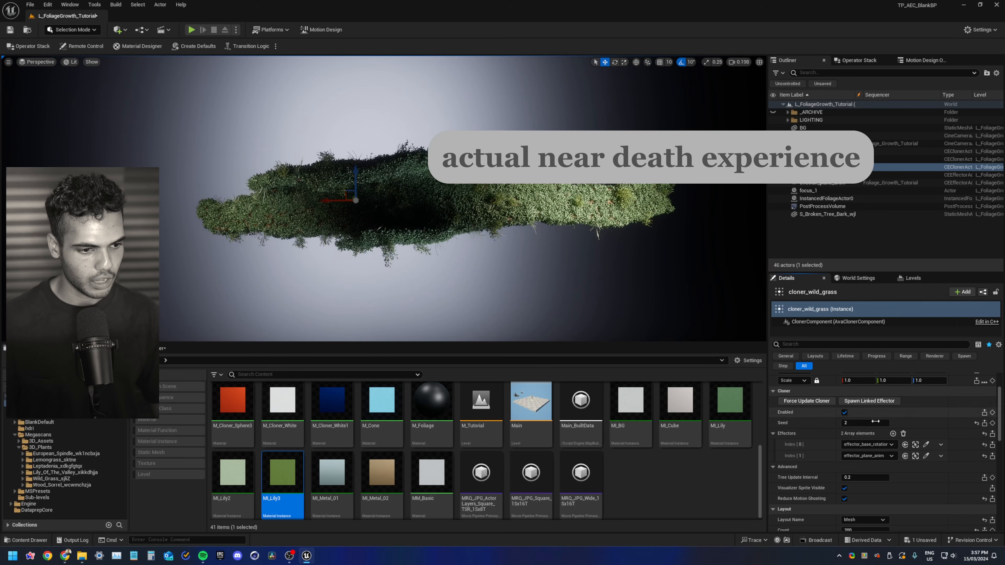
Check the effectors on cloner_spindle and cloner_lily, then open the Sequencer
left_click(807, 159)
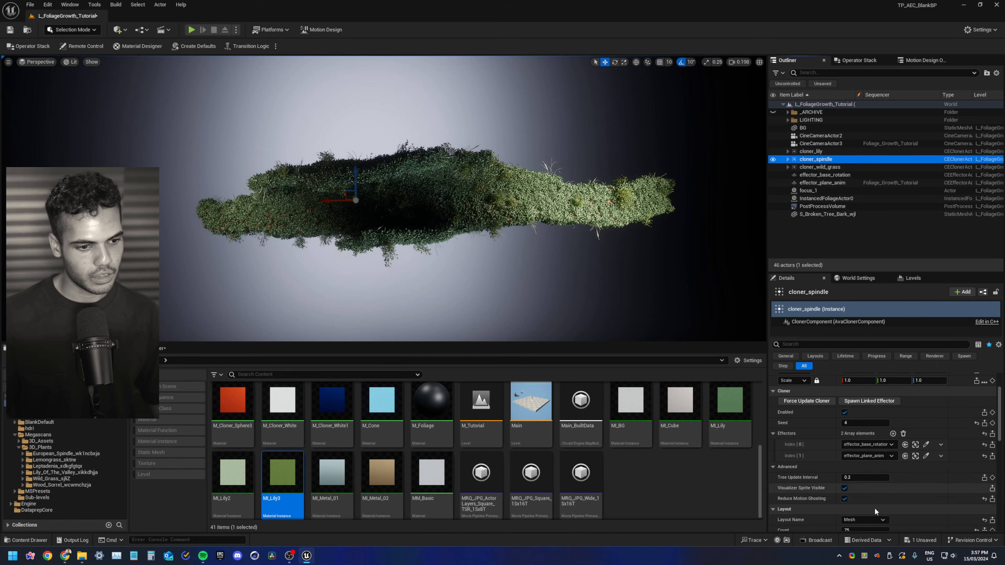
left_click(815, 151)
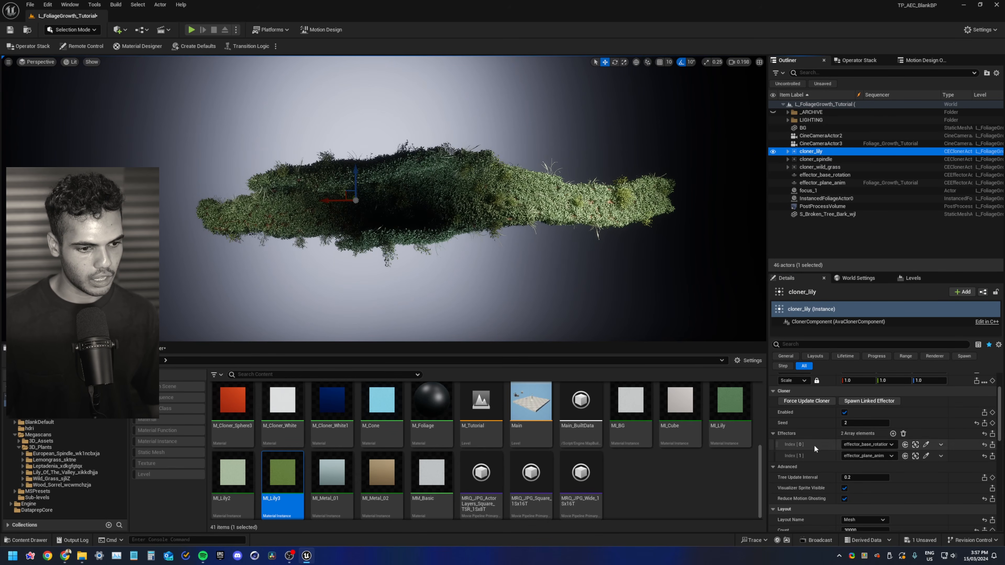
left_click(75, 360)
left_click(575, 367)
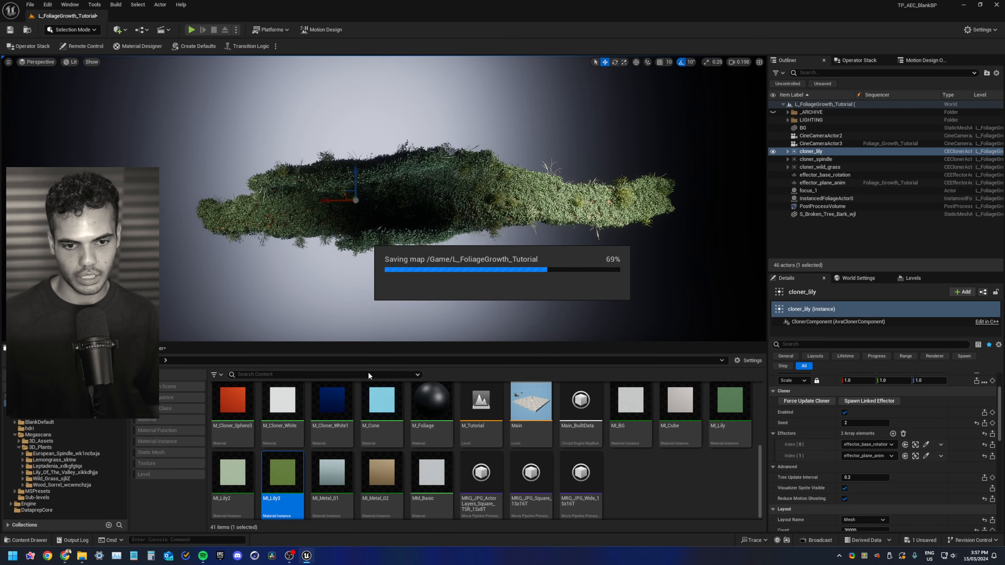
left_click(160, 349)
left_click(397, 372)
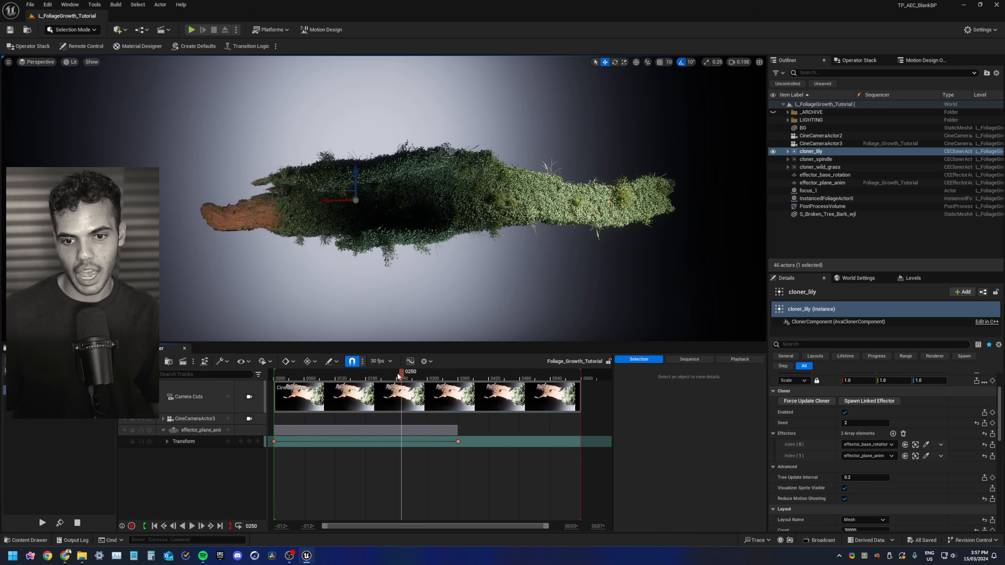
Scrub the sequence to frame 75 and play back the growth animation
left_click_drag(398, 373, 311, 401)
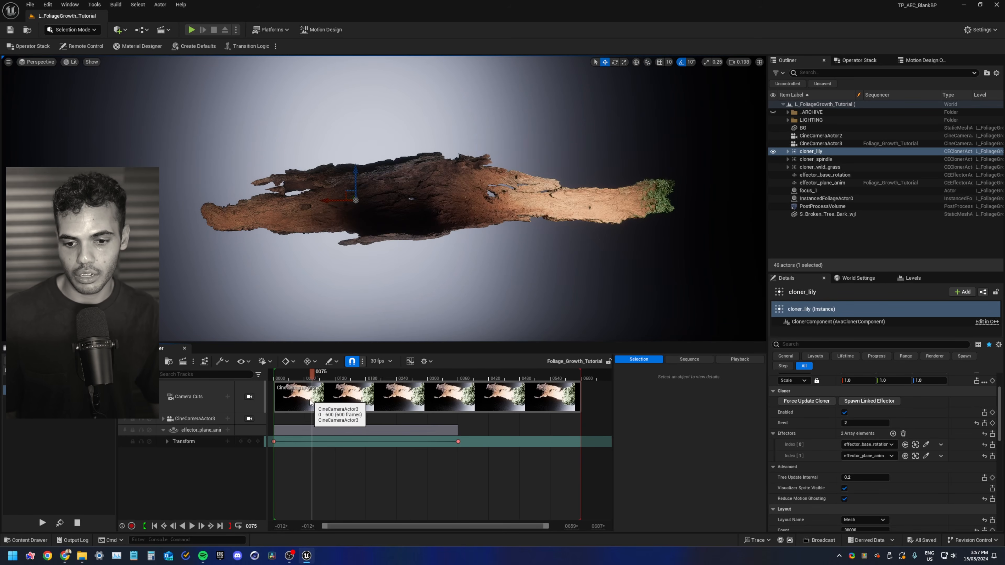
key("Up")
key("space")
right_click_drag(382, 471, 439, 495)
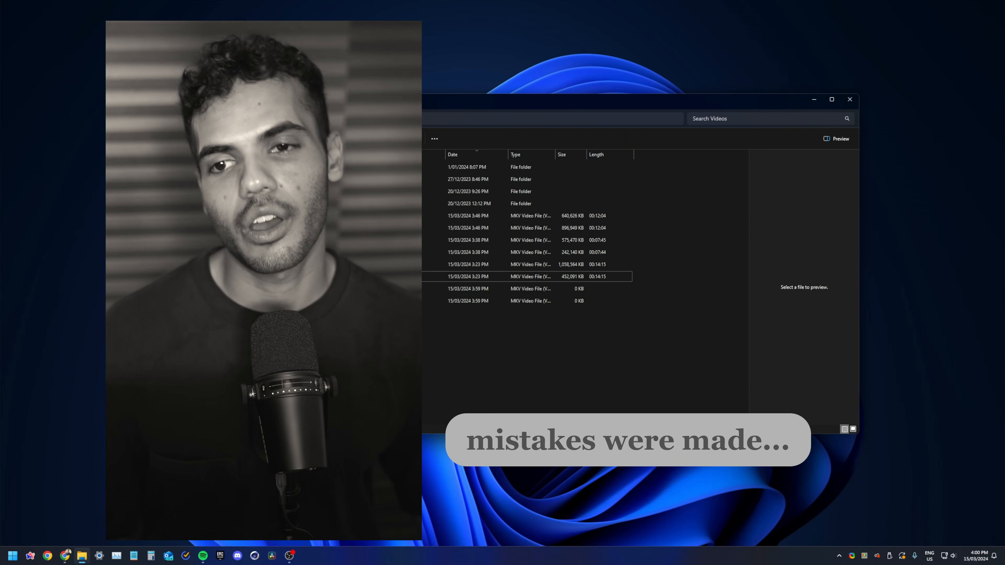
Add an empty Actor to the level and move it onto the bark mesh
left_click(815, 100)
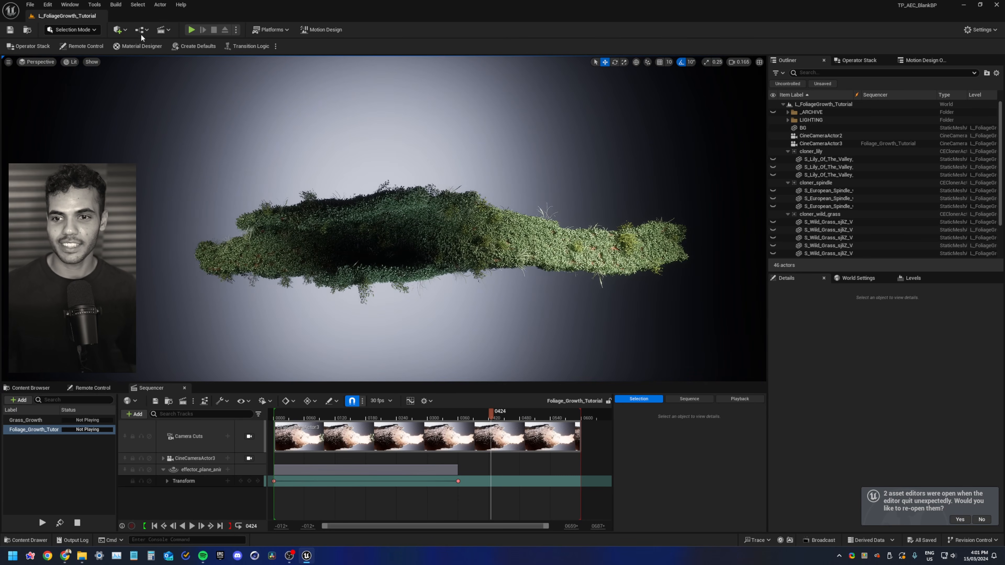
left_click(119, 30)
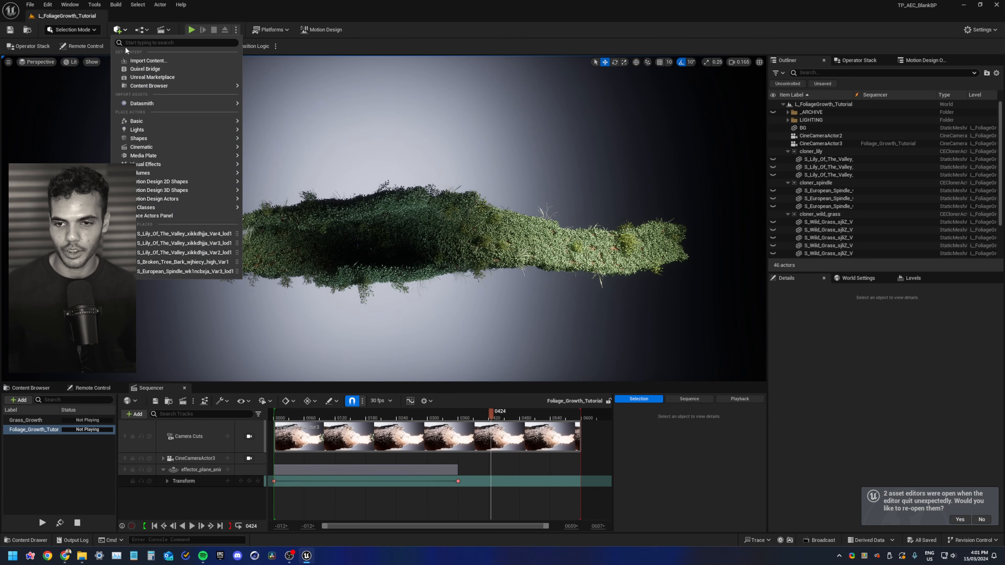
mouse_move(154, 119)
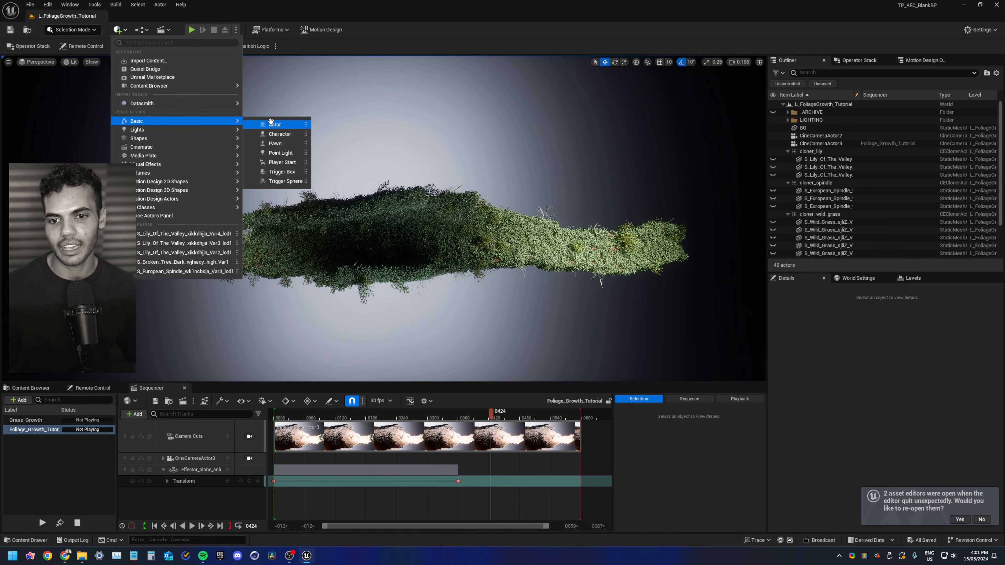
left_click_drag(273, 123, 454, 248)
key("g")
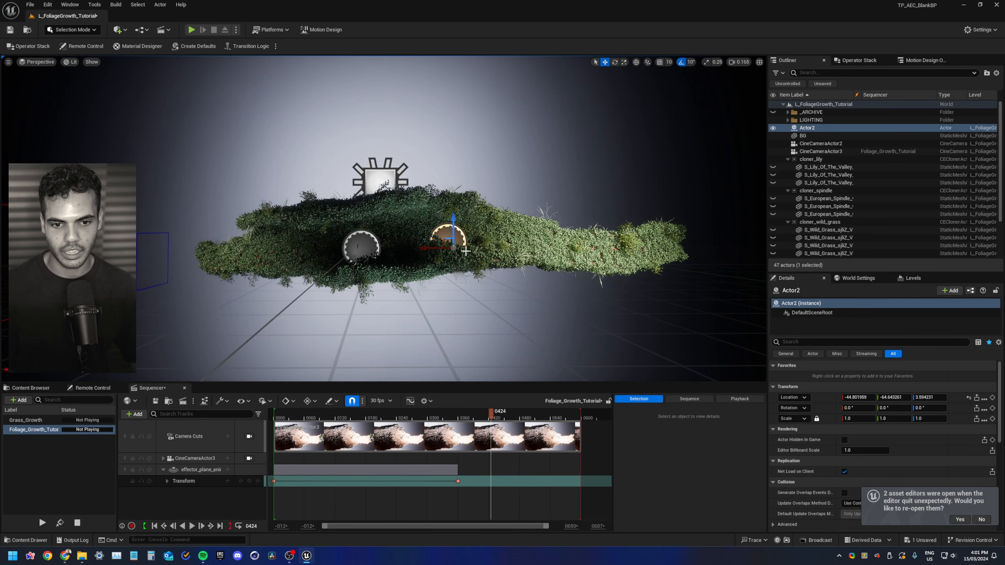
mouse_move(425, 198)
right_mouse_down()
mouse_move(440, 241)
mouse_move(421, 194)
right_mouse_up()
left_click_drag(414, 198, 434, 217)
Try to attach S_Broken_Tree_Bark to the new Actor2
left_click(787, 159)
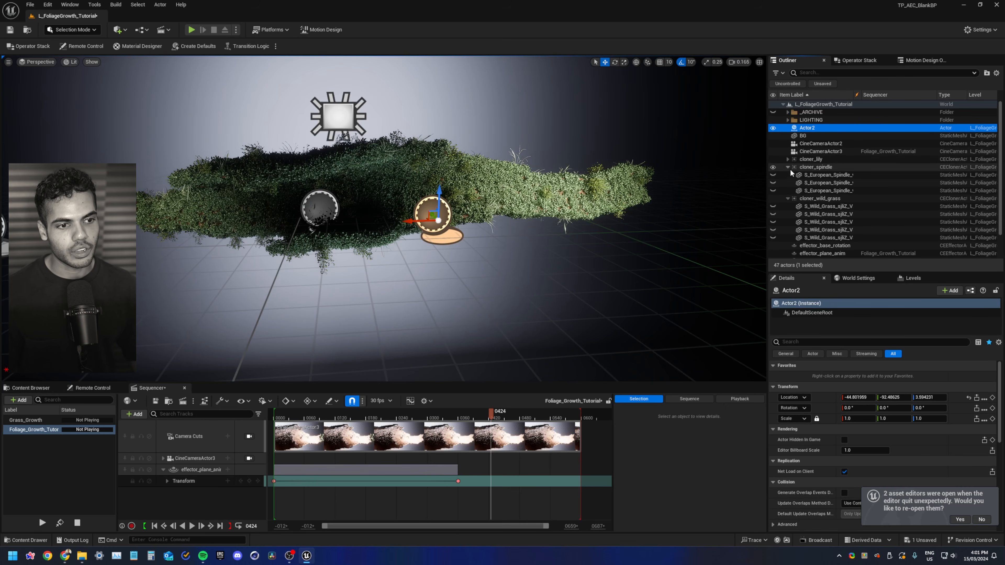
left_click(788, 167)
left_click(788, 175)
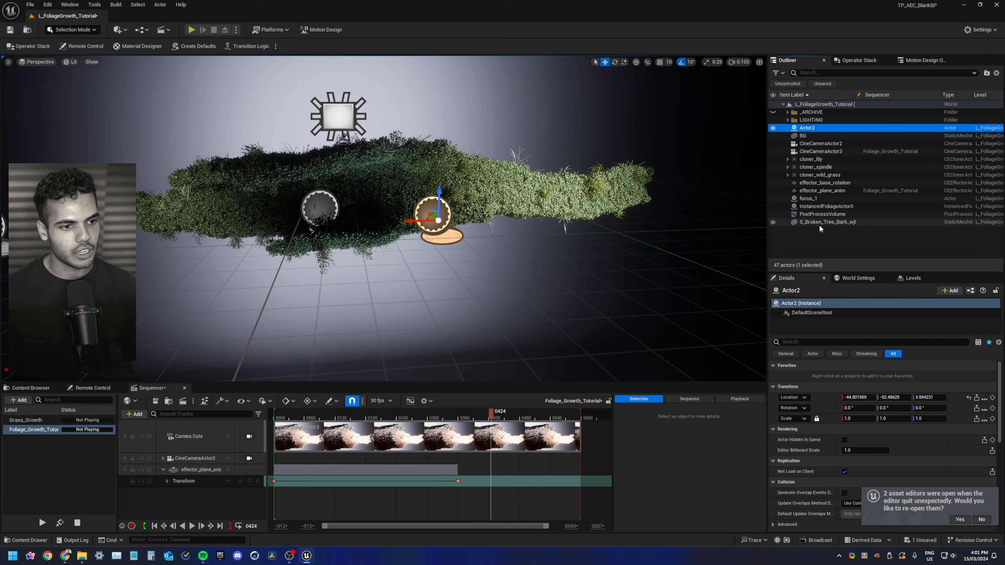
left_click(819, 224)
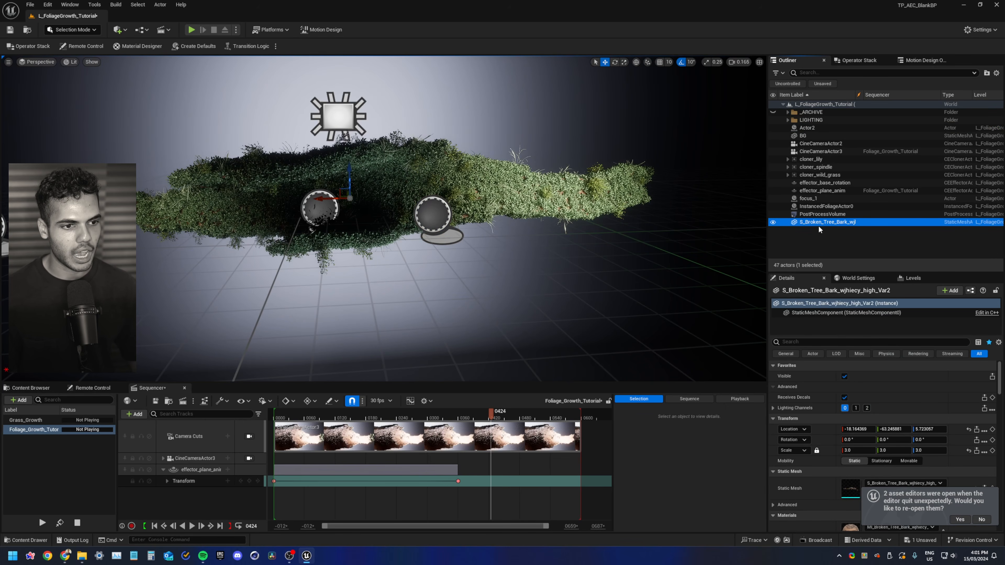
left_click(812, 192, "ctrl")
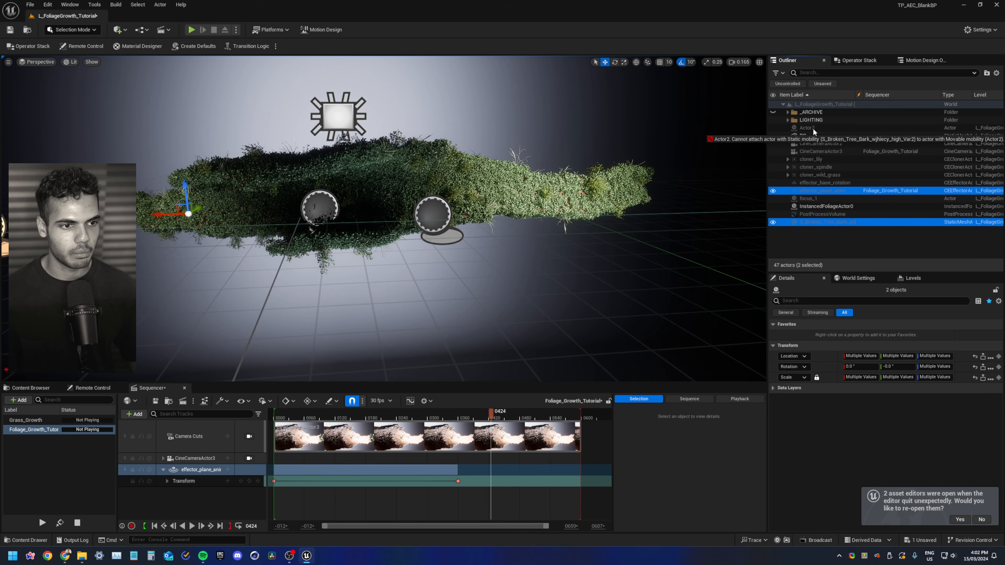
Set S_Broken_Tree_Bark's mobility to Movable
left_click(817, 191)
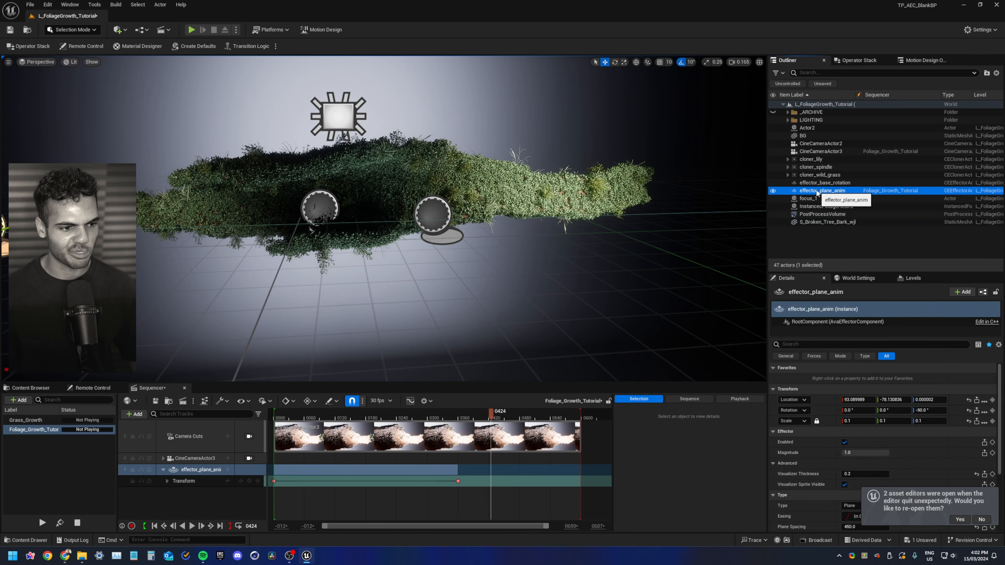
left_click(819, 223)
left_click(914, 459)
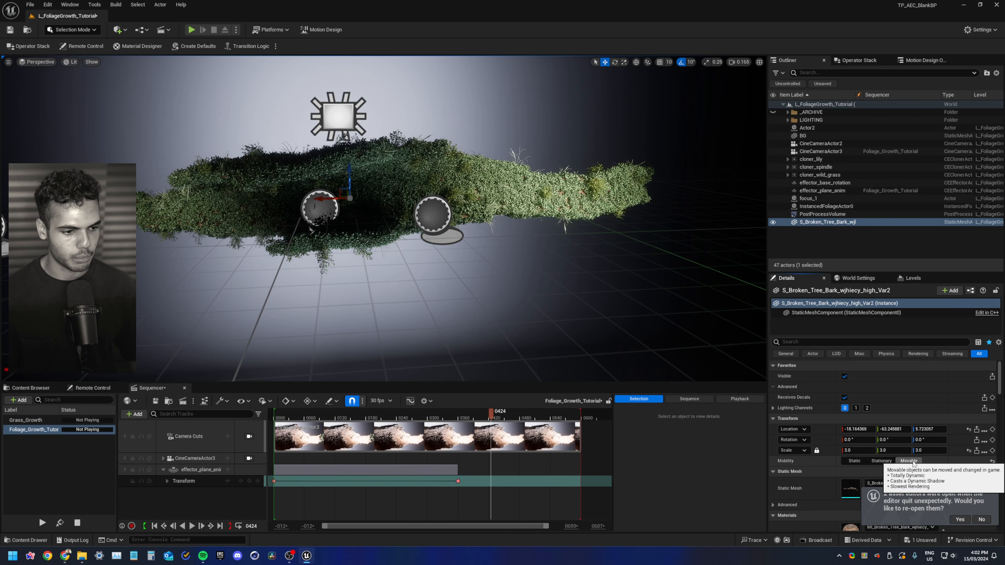
Attach effector_plane_anim to Actor2 alongside the bark mesh
left_click(818, 191, "ctrl")
left_click_drag(819, 193, 808, 129)
left_click(808, 129)
right_click_drag(557, 178, 554, 134)
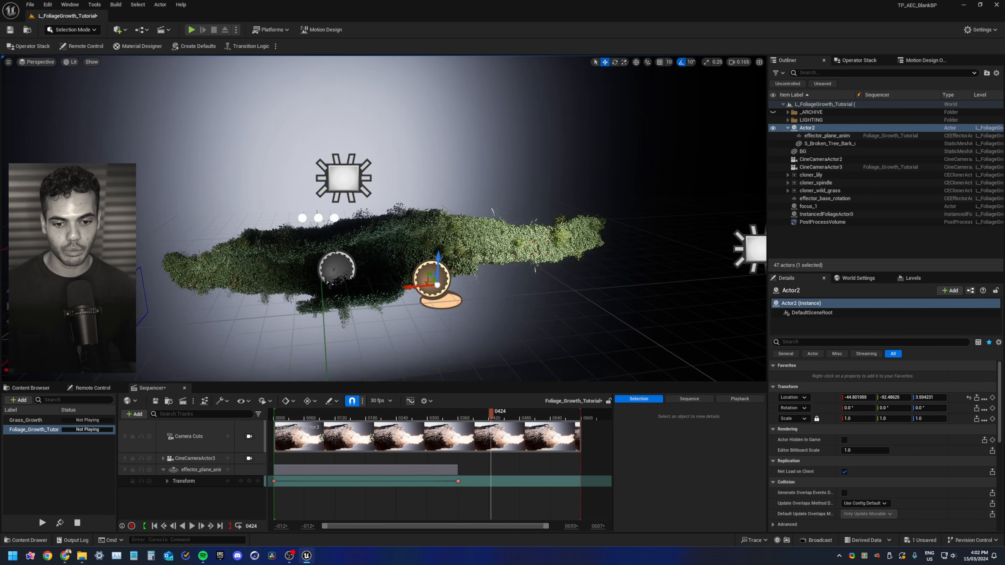
right_click_drag(470, 265, 470, 266)
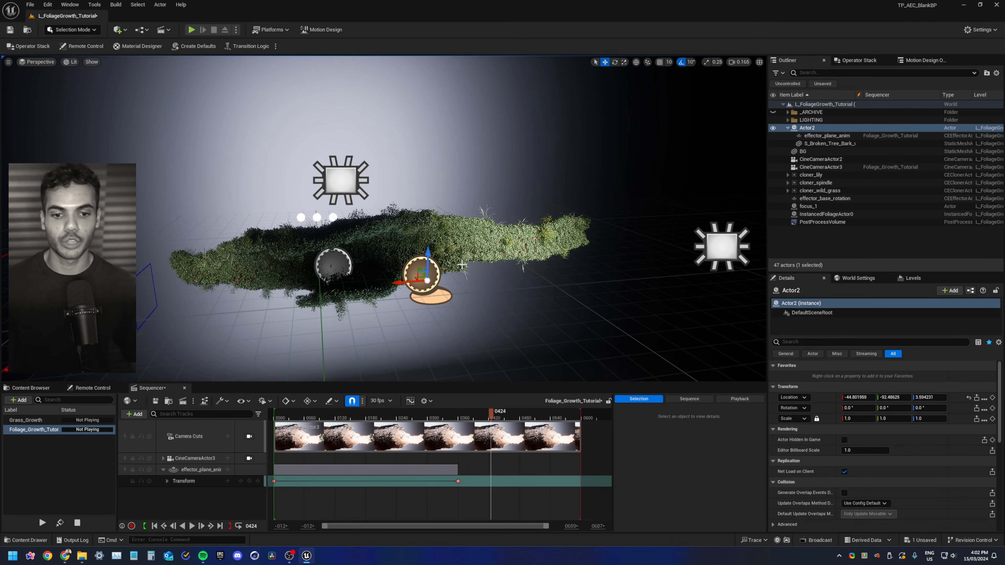
right_click_drag(470, 266, 464, 265)
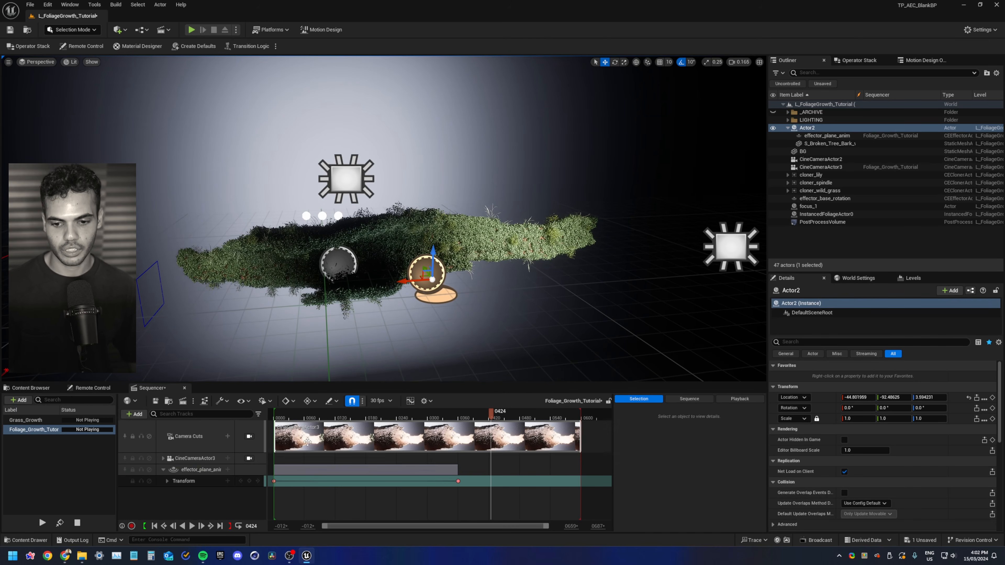
At frame 0, add Actor2 to the sequence with a Transform track and set a transform key
left_click(154, 526)
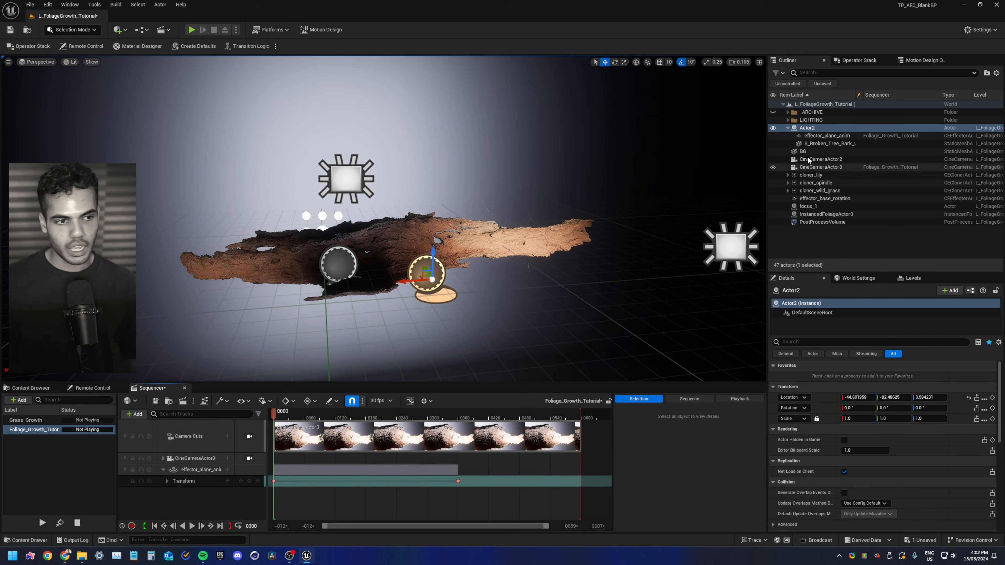
left_click(819, 129)
left_click_drag(187, 495, 186, 495)
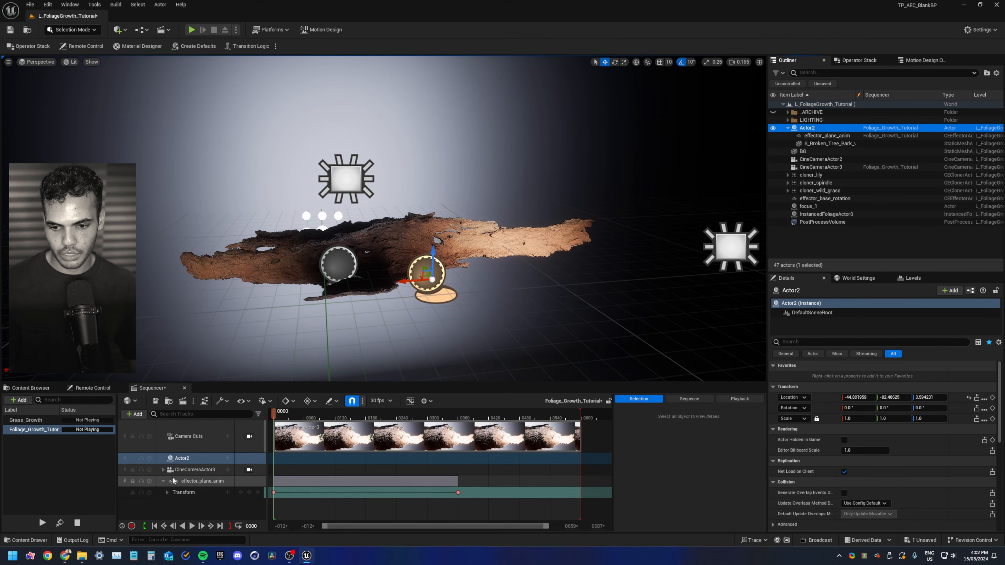
left_click(228, 458)
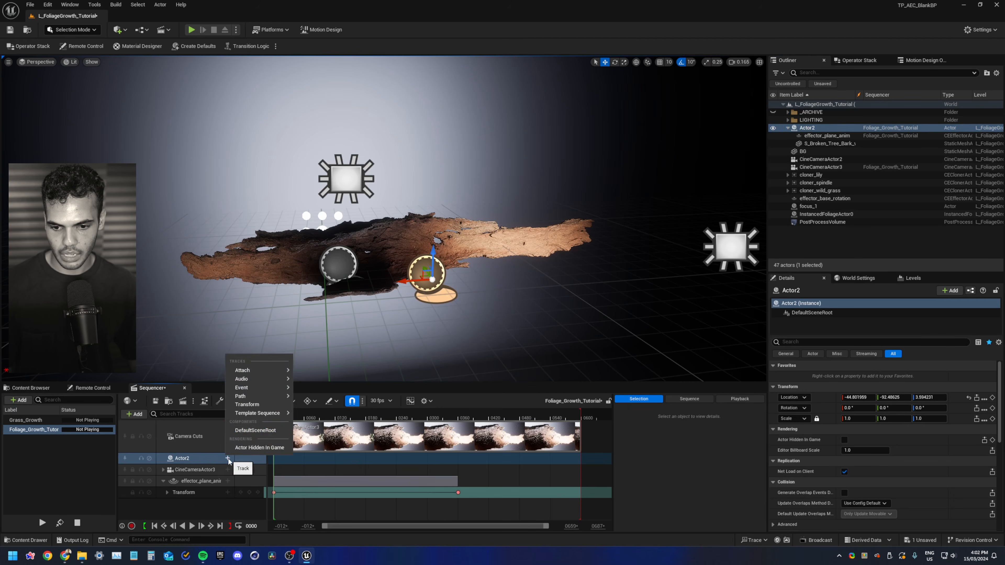
left_click(246, 405)
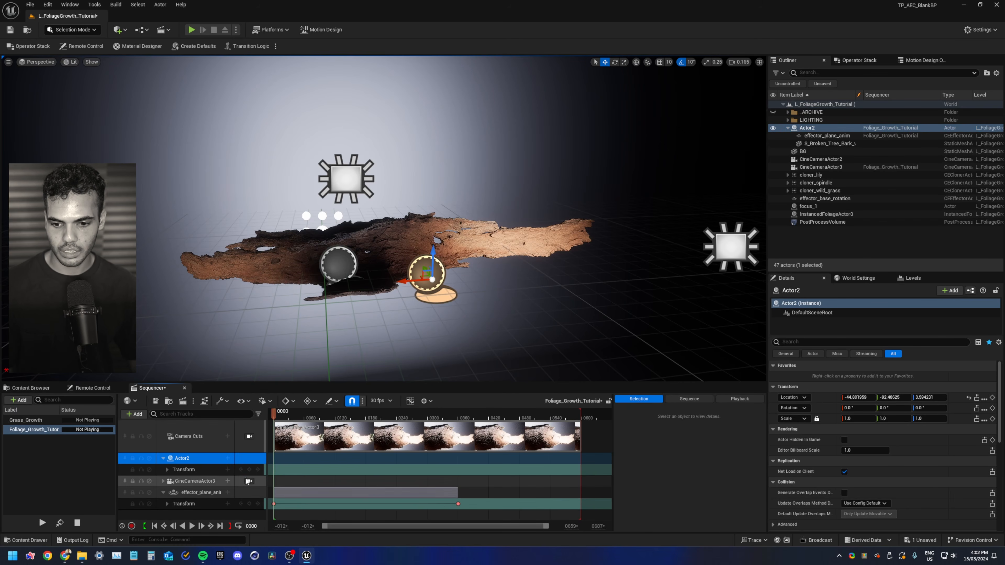
left_click(250, 470)
At frame 592, rotate Actor2 about 30 degrees and key its transform, then return to the start
left_click_drag(478, 411, 577, 412)
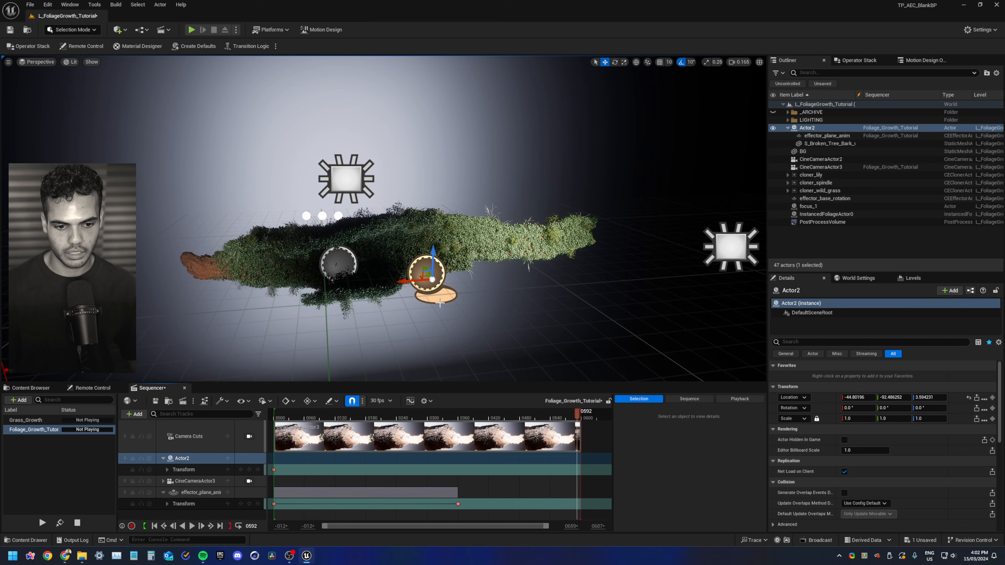
key("e")
left_click_drag(396, 293, 394, 252)
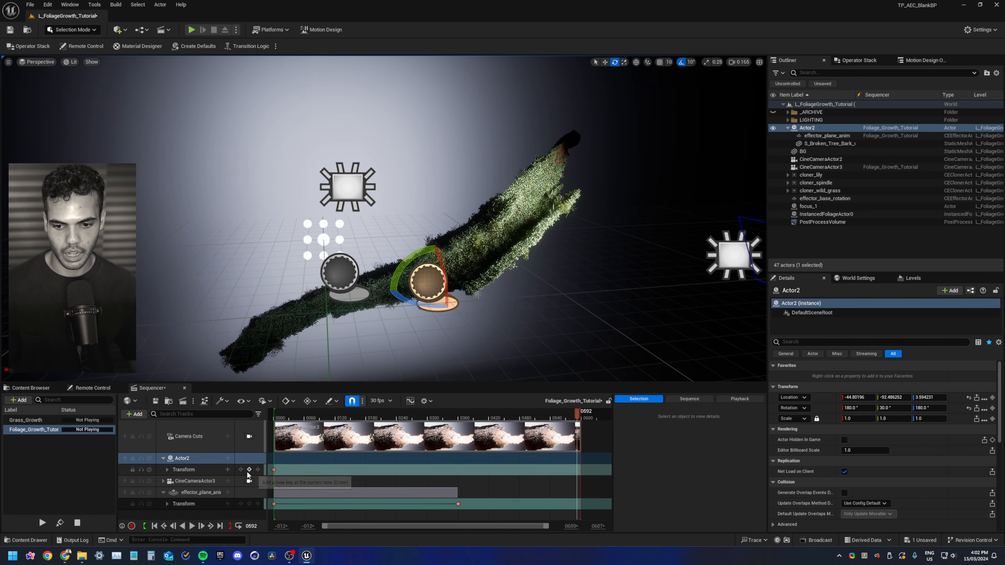
left_click(245, 458)
key("s")
left_click(271, 417)
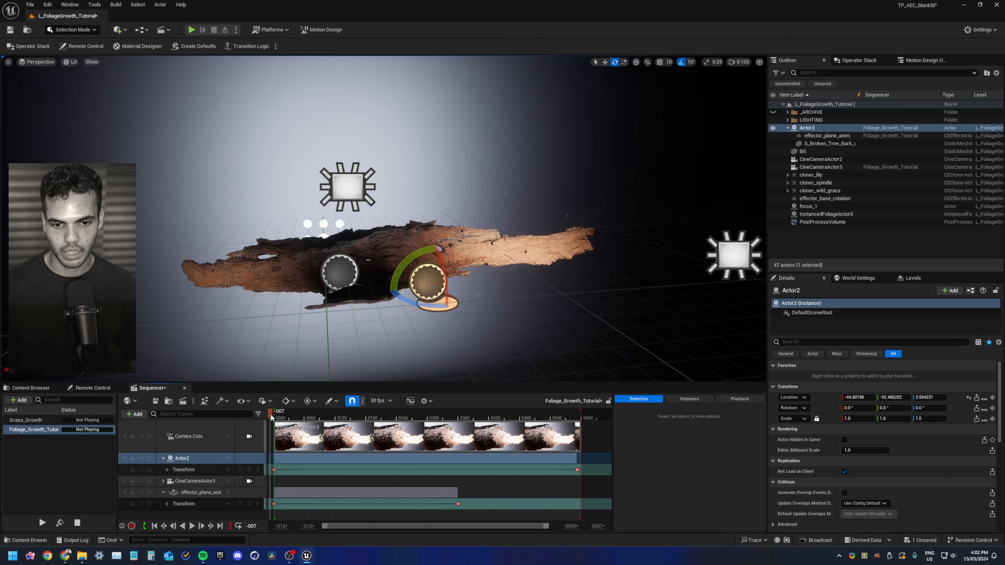
Play back and scrub through the sequence to review the rotation of the bark group
key("space")
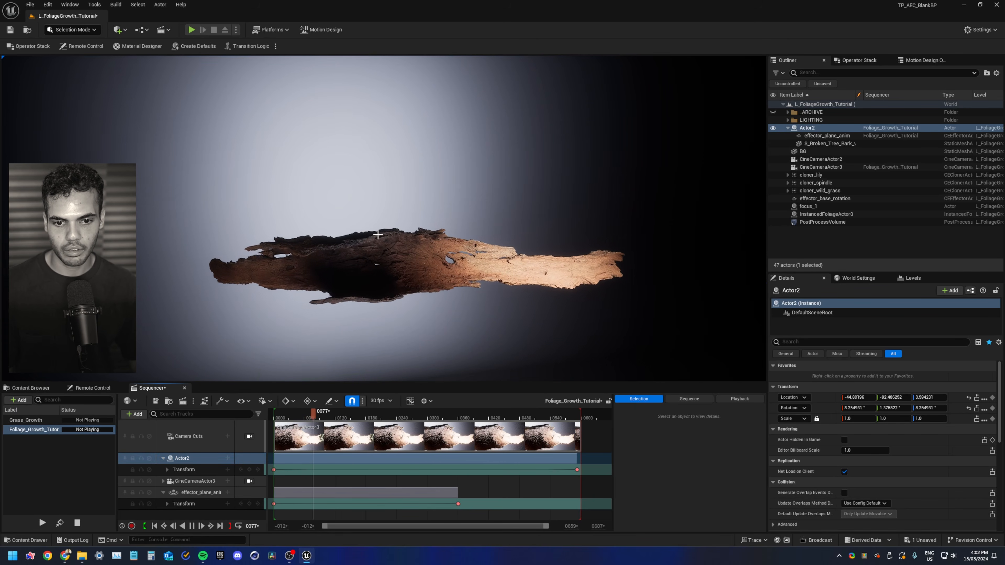
key("space")
scroll(378, 234, "down", 4)
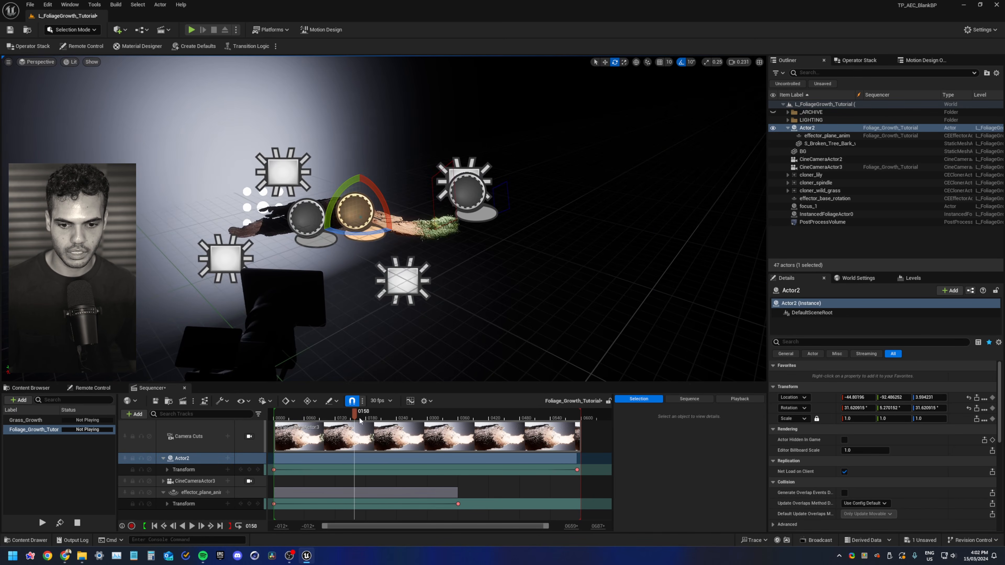
left_click_drag(358, 418, 297, 410)
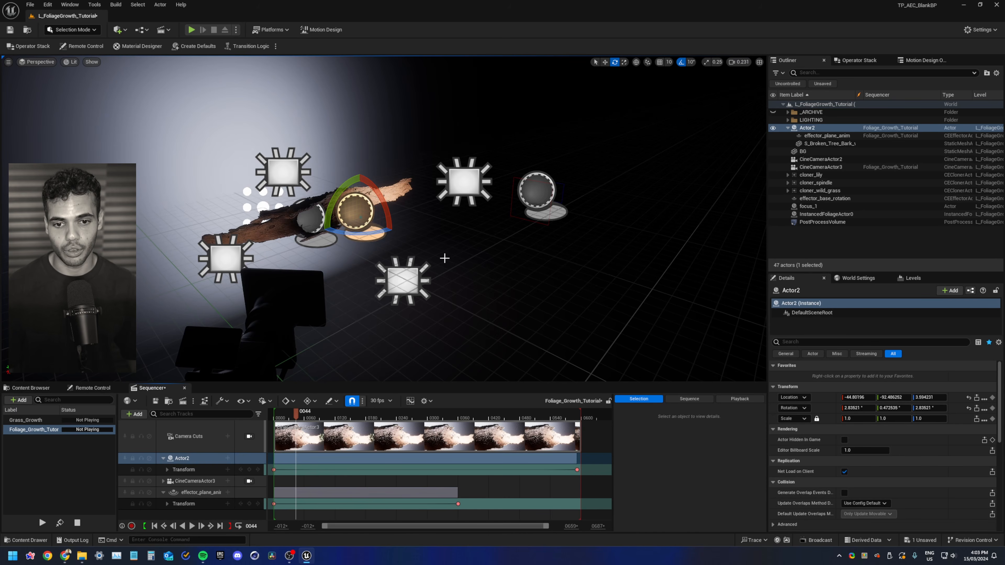
right_click_drag(445, 258, 443, 258)
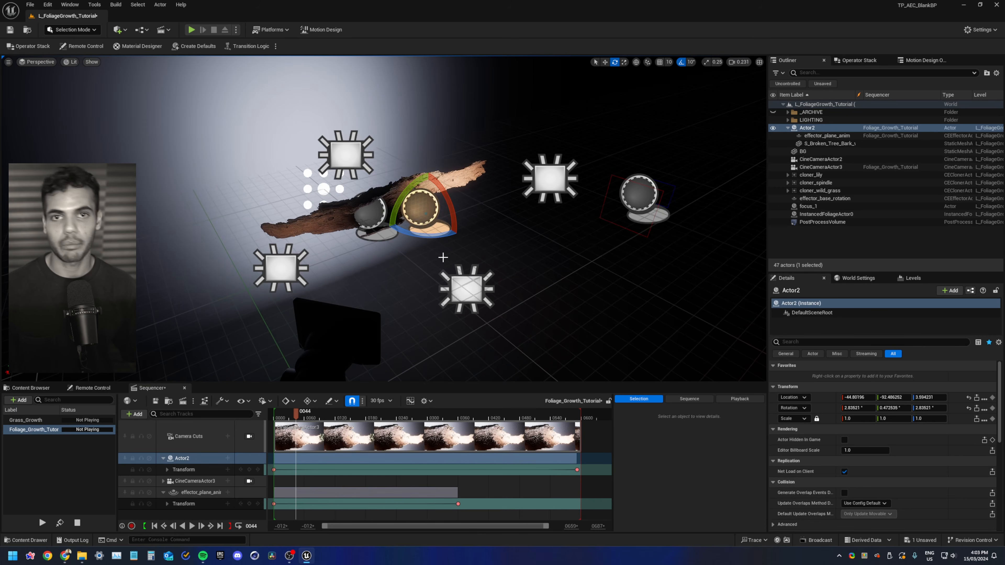
left_click(443, 257)
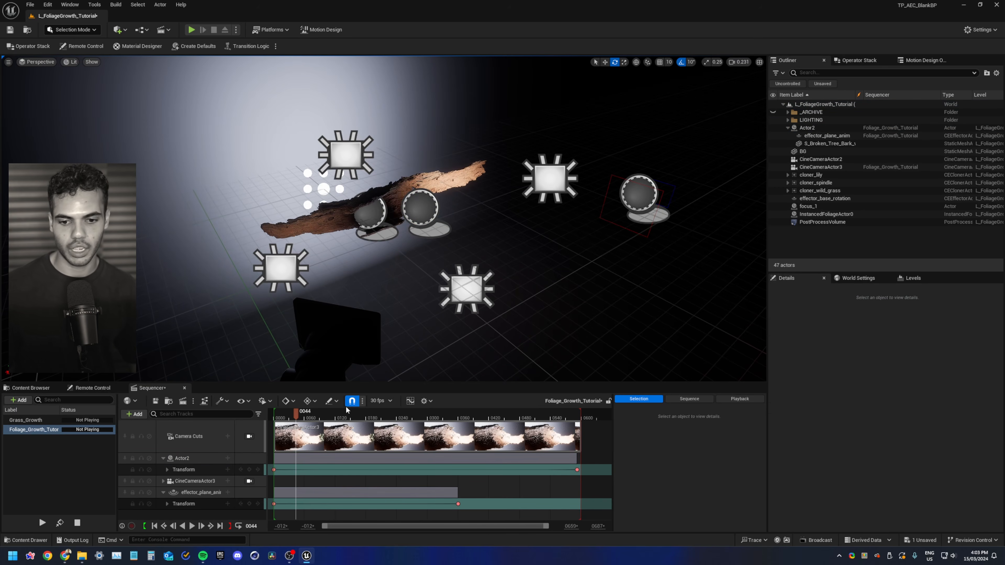
mouse_move(348, 419)
left_mouse_down()
mouse_move(495, 401)
mouse_move(341, 403)
left_mouse_up()
right_click_drag(412, 238, 413, 235)
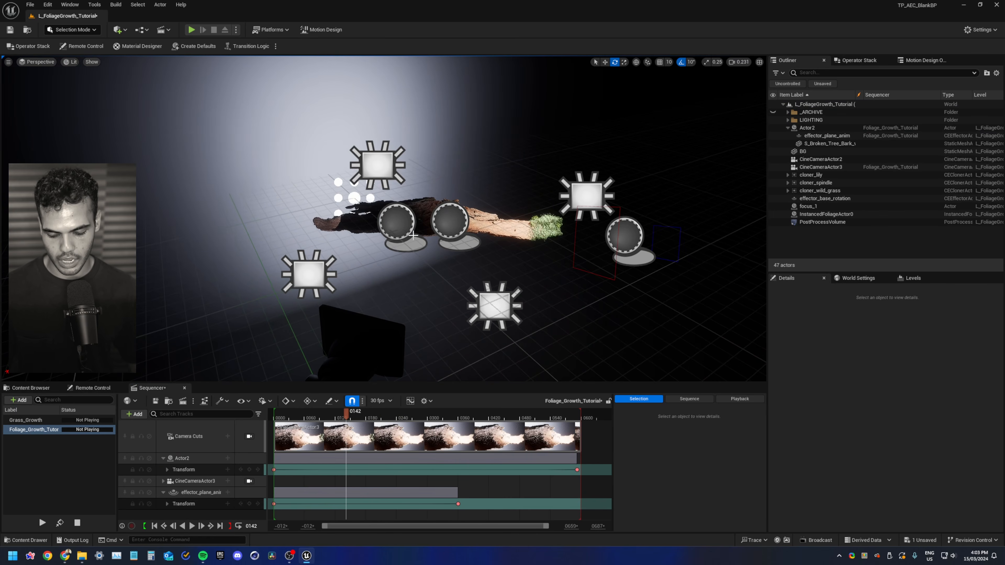
left_click(430, 418)
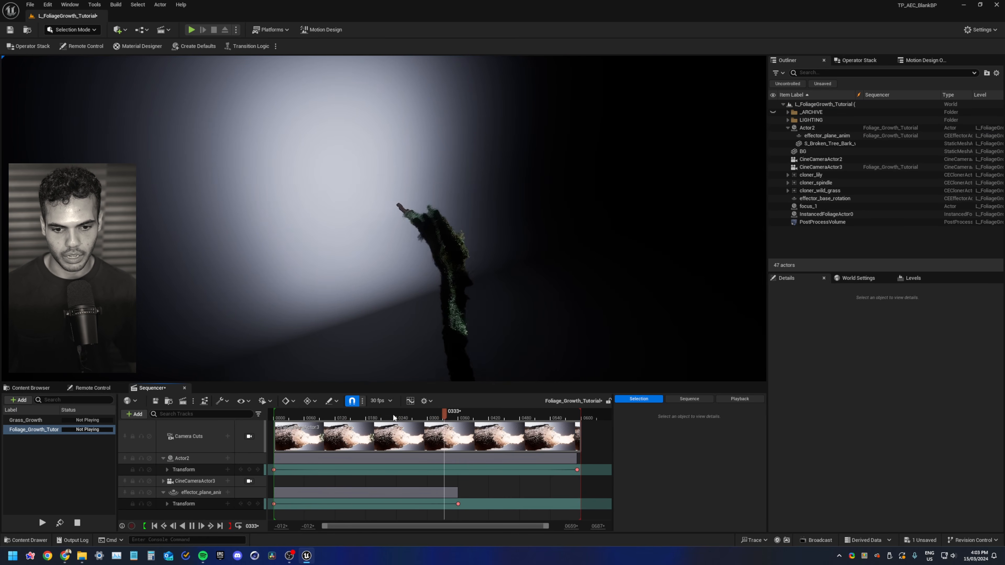
left_click_drag(393, 414, 364, 415)
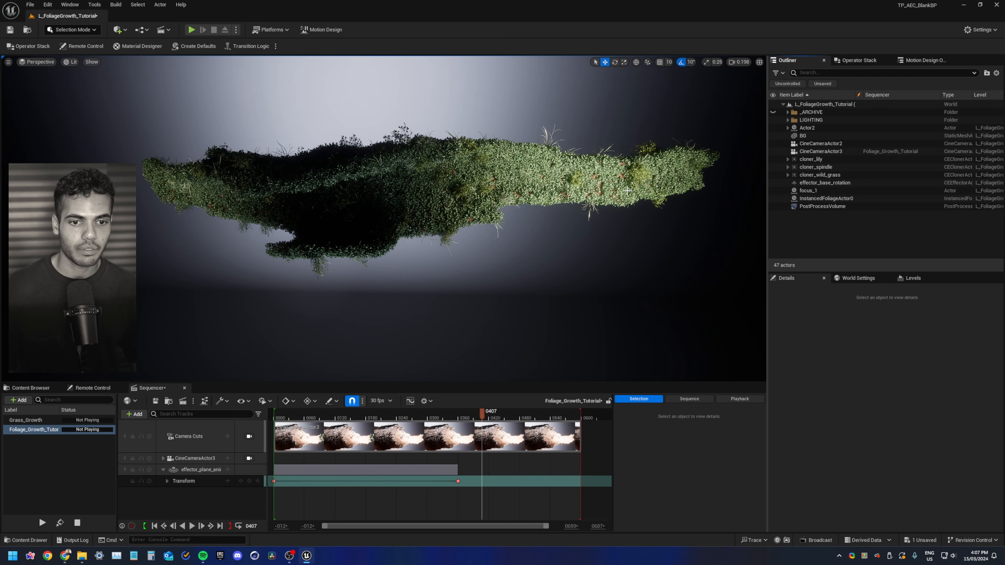
Switch to Motion Design mode, add an Effector Actor to the level and select the new Effector2
left_click(72, 29)
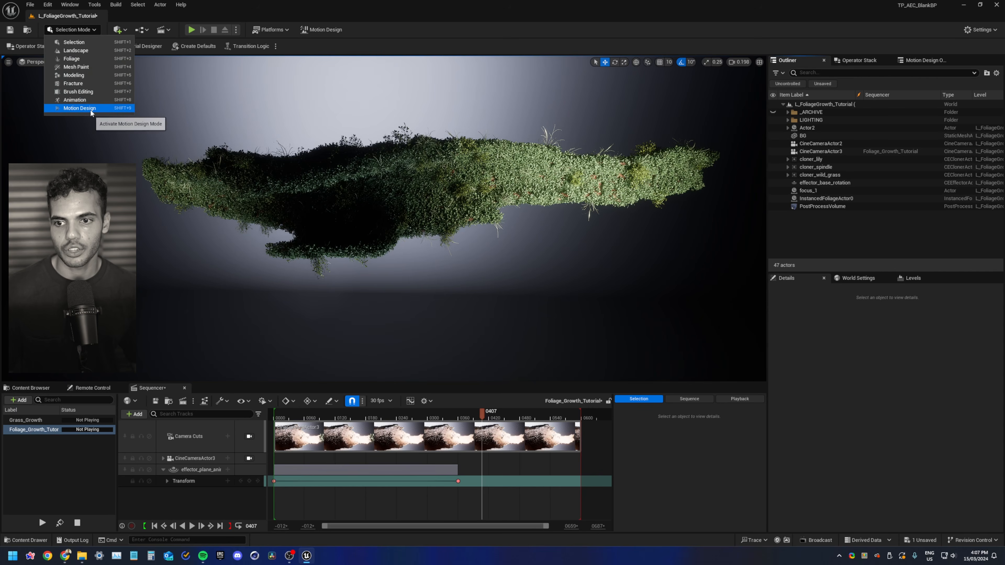
left_click(77, 99)
left_click(16, 111)
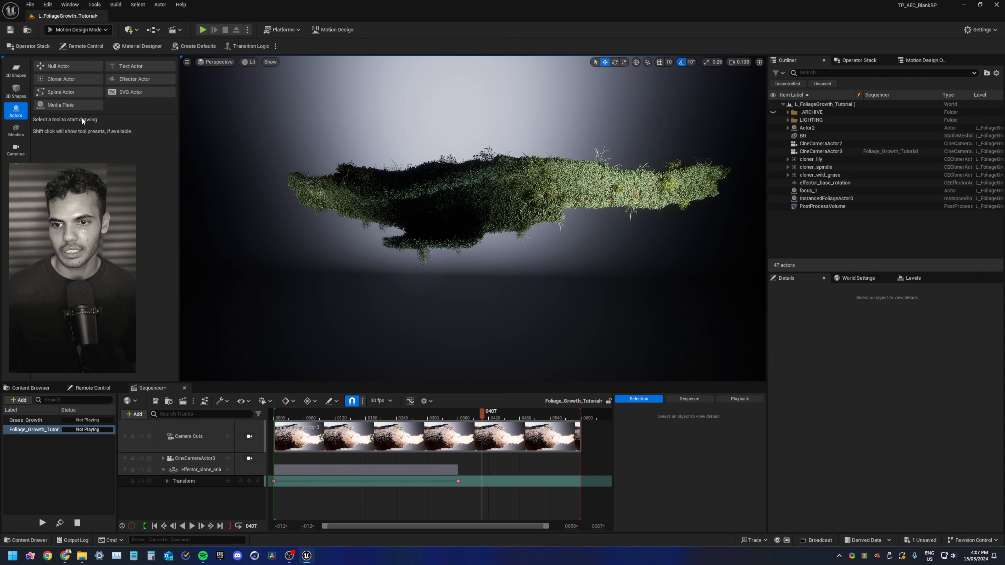
left_click(124, 80)
left_click(477, 374)
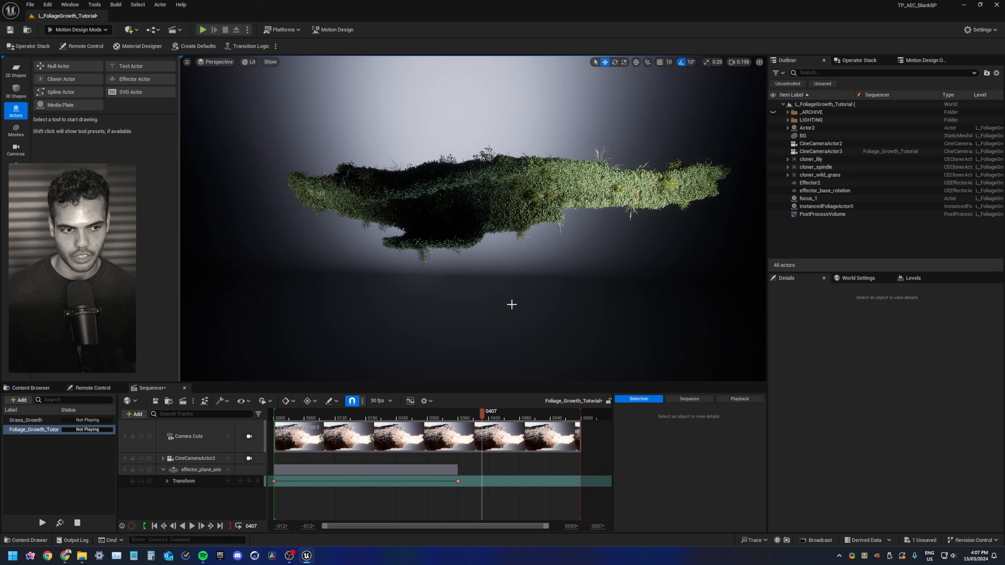
key("g")
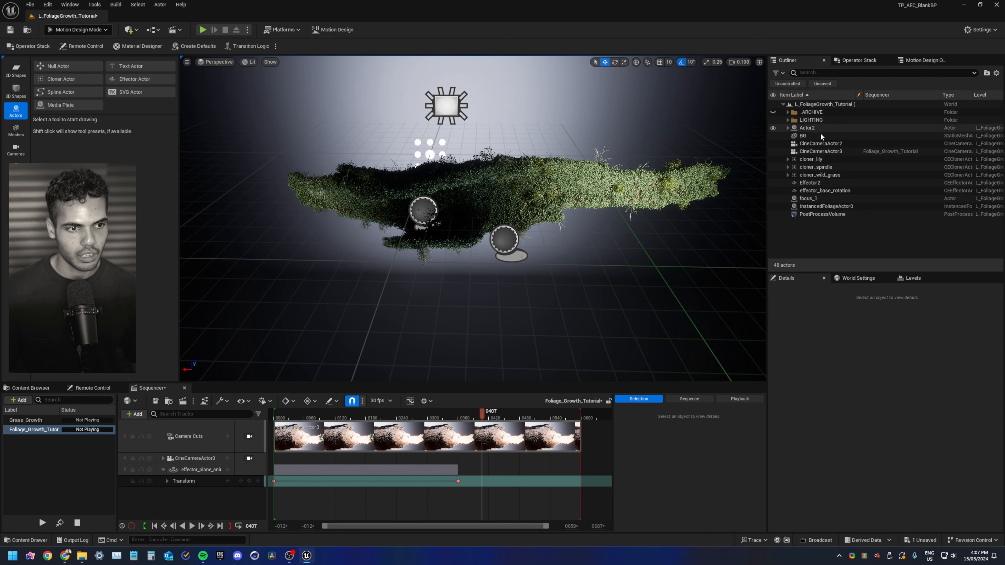
left_click(808, 128)
left_click(810, 183)
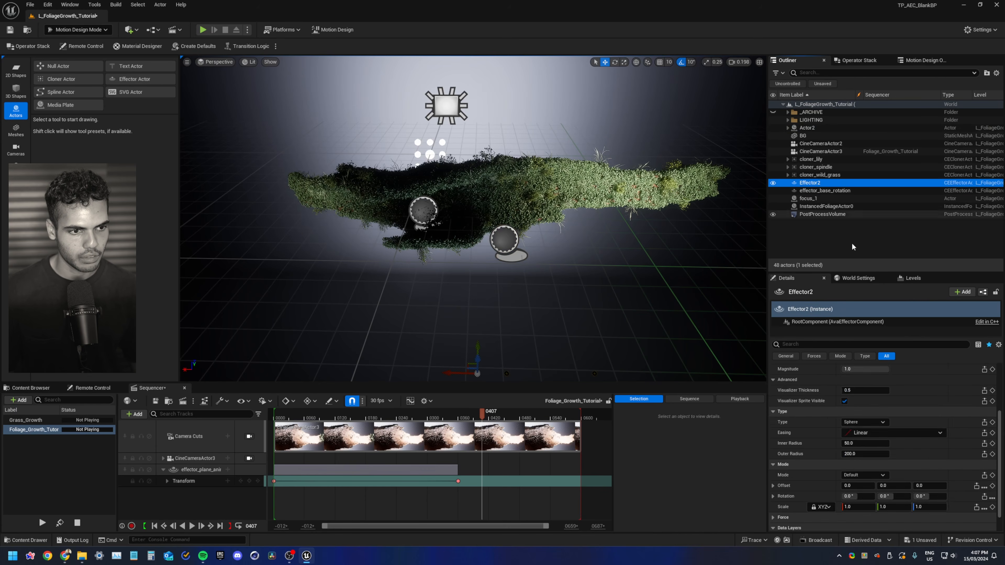
Return to Selection Mode and set Effector2's uniform scale to 0.2
left_click(968, 411)
left_click(968, 400)
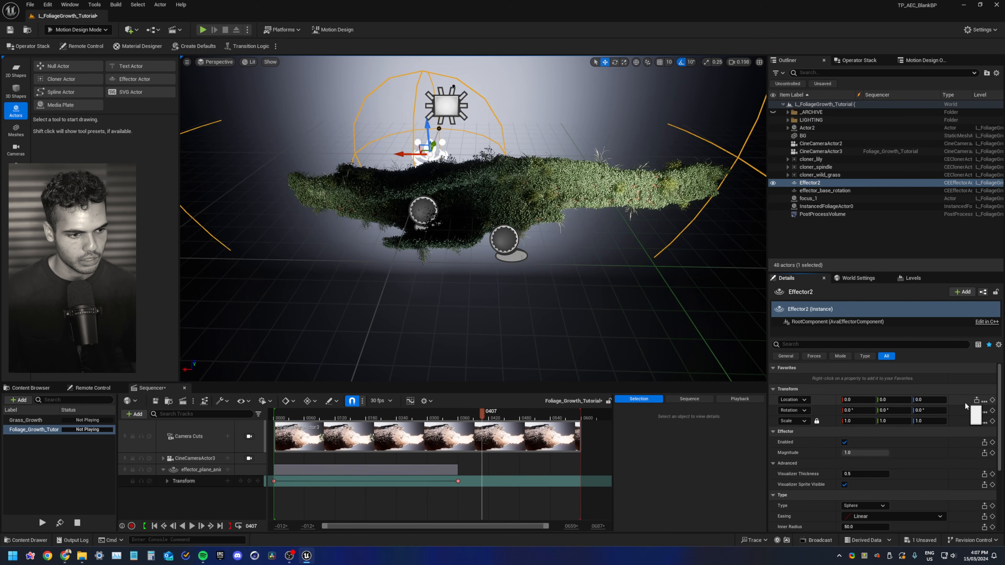
left_click(89, 30)
left_click(94, 42)
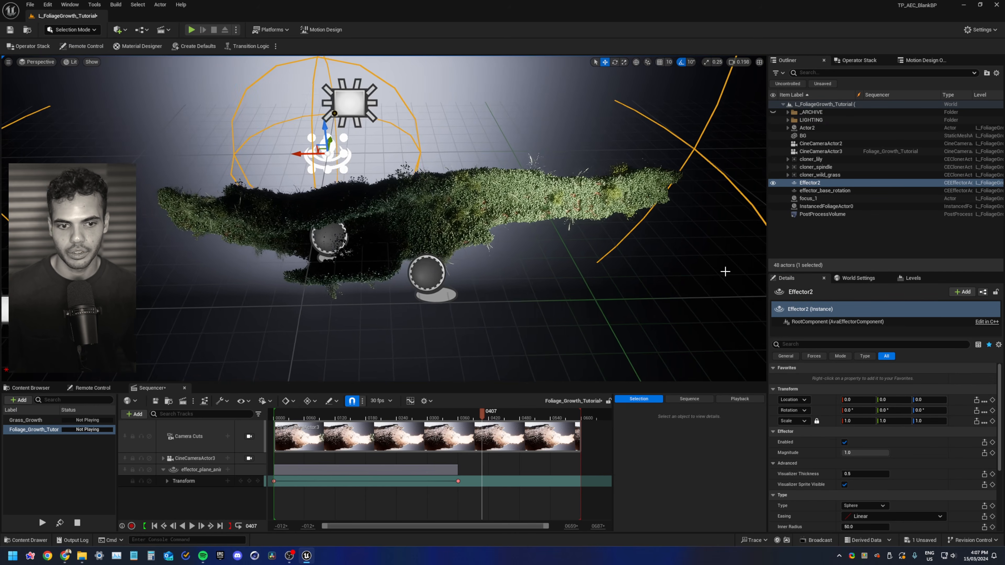
type("0.2")
key("Return")
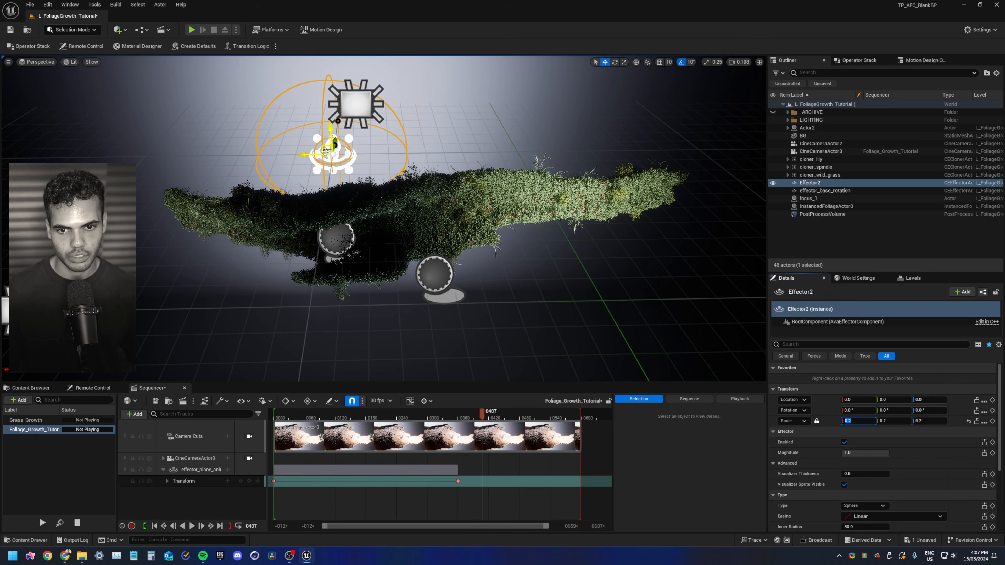
Move the effector onto the bark's right side and rename it effector_scale_0
left_click_drag(326, 151, 535, 209)
scroll(851, 416, "down", 3)
scroll(864, 462, "down", 2)
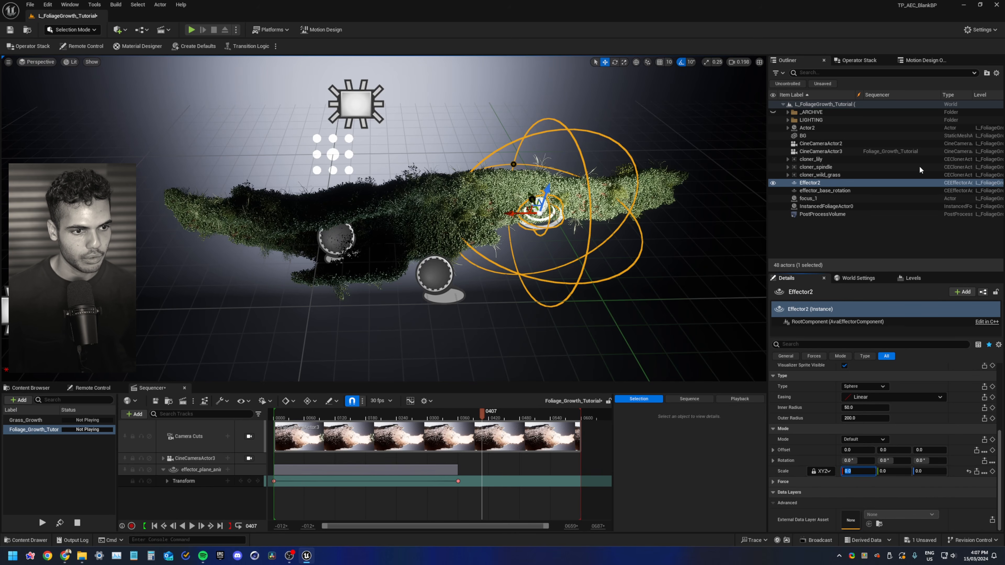
left_click(837, 182)
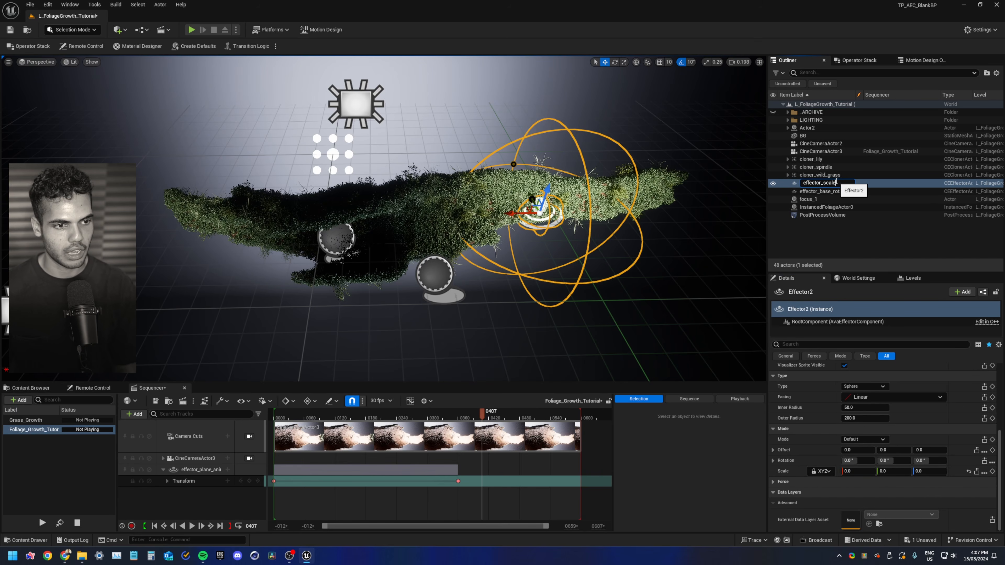
key("Return")
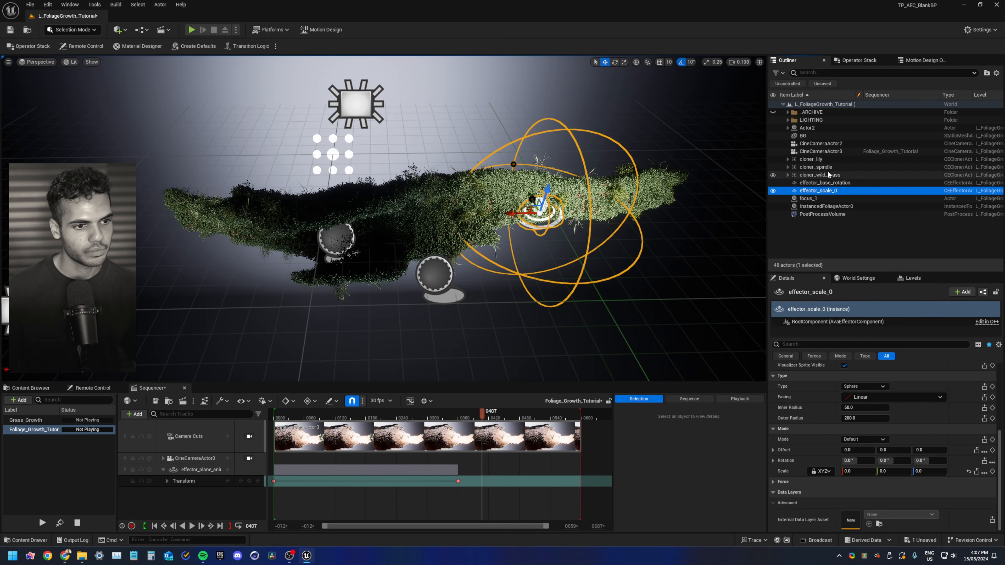
Select cloner_lily, cloner_spindle and cloner_wild_grass and set their third effector slot to effector_scale_0
left_click(819, 175)
left_click(825, 159, "shift")
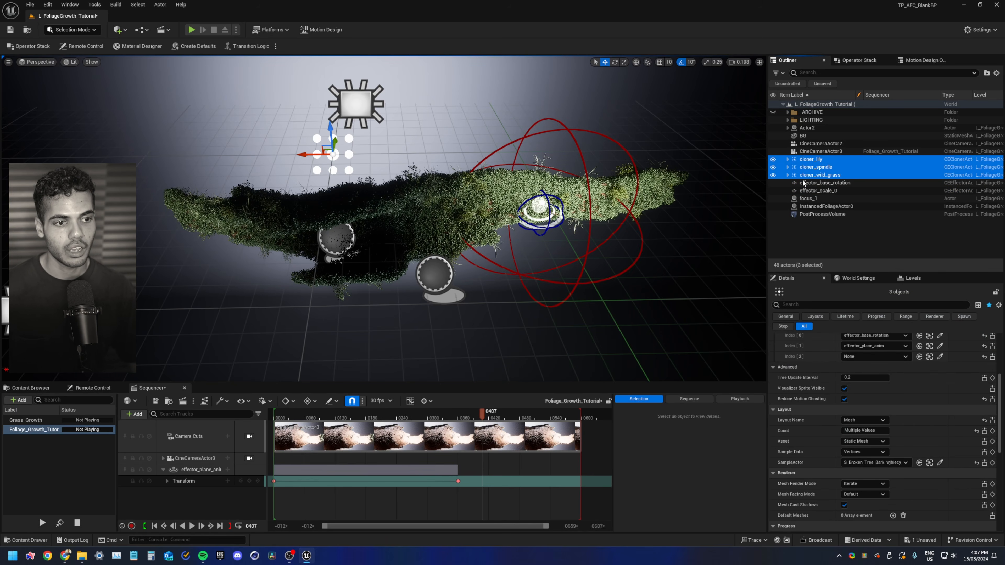
scroll(833, 368, "up", 2)
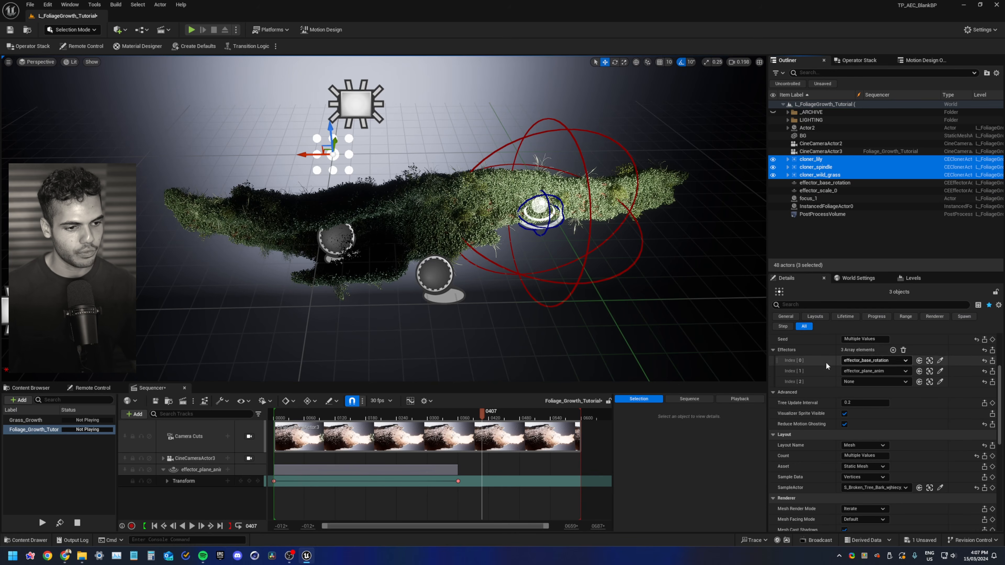
left_click(861, 382)
left_click(861, 345)
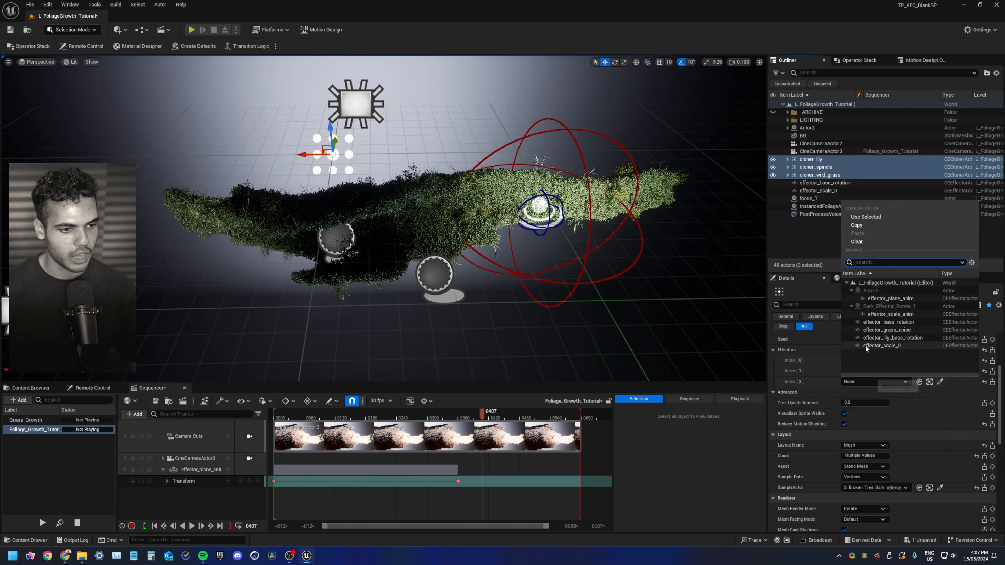
right_click_drag(568, 255, 568, 250)
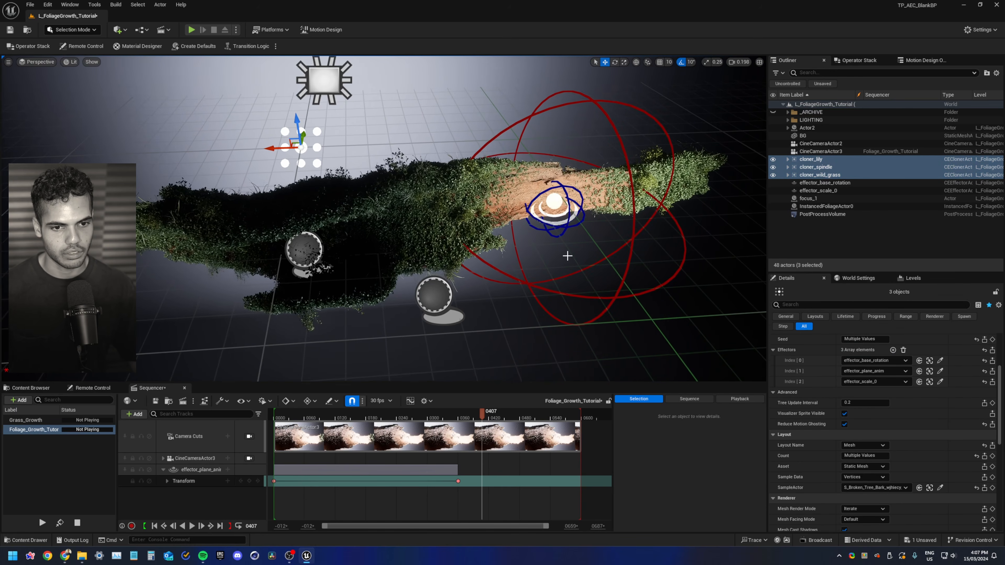
Reposition effector_scale_0 closer to the bark surface
left_click(818, 191)
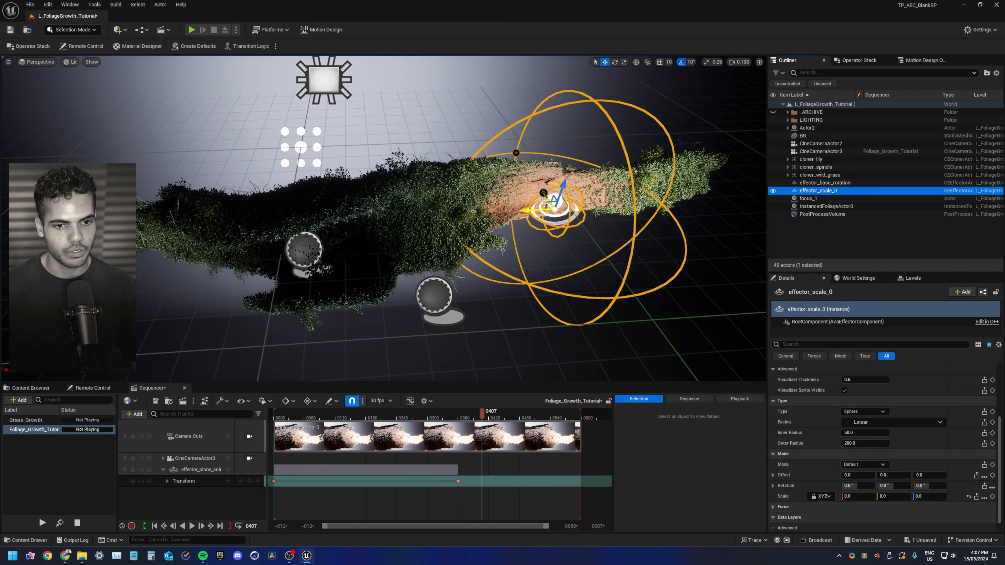
left_click_drag(544, 204, 483, 254)
right_click_drag(484, 254, 491, 295)
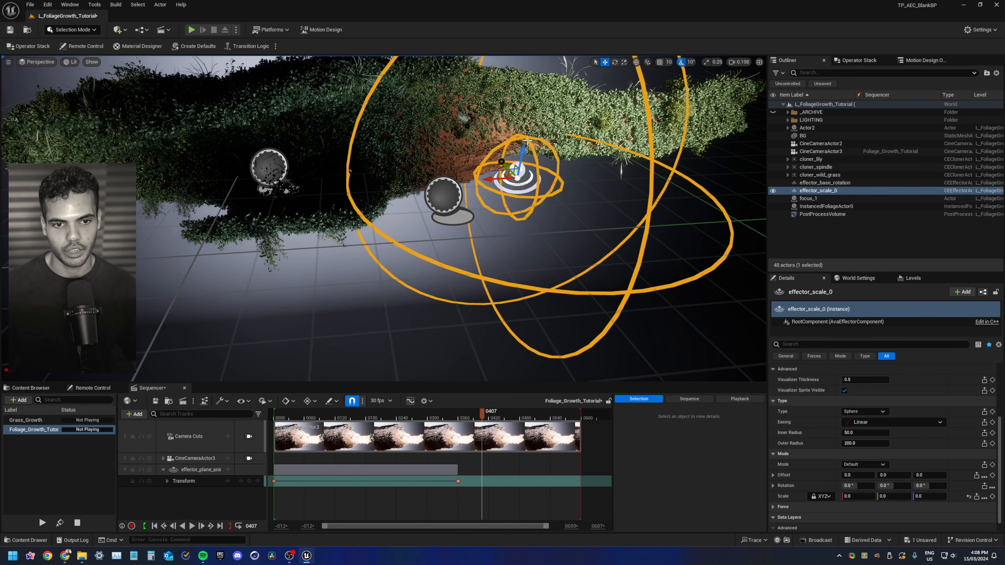
left_click_drag(527, 140, 523, 161)
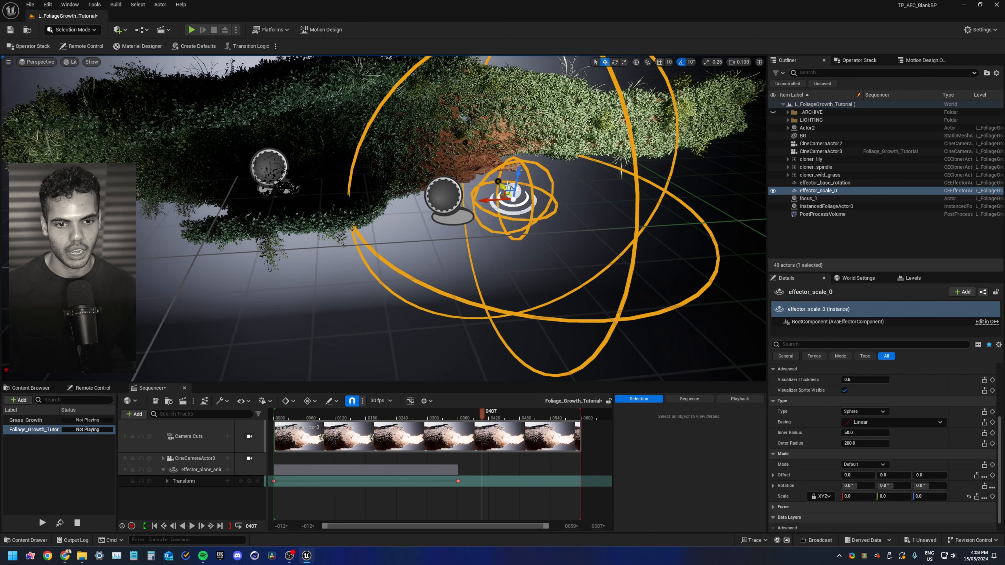
Duplicate effector_scale_0 onto the bark's left side and add the copy, effector_scale_1, as a fourth effector on all three cloners
left_click_drag(501, 195, 150, 197, "alt")
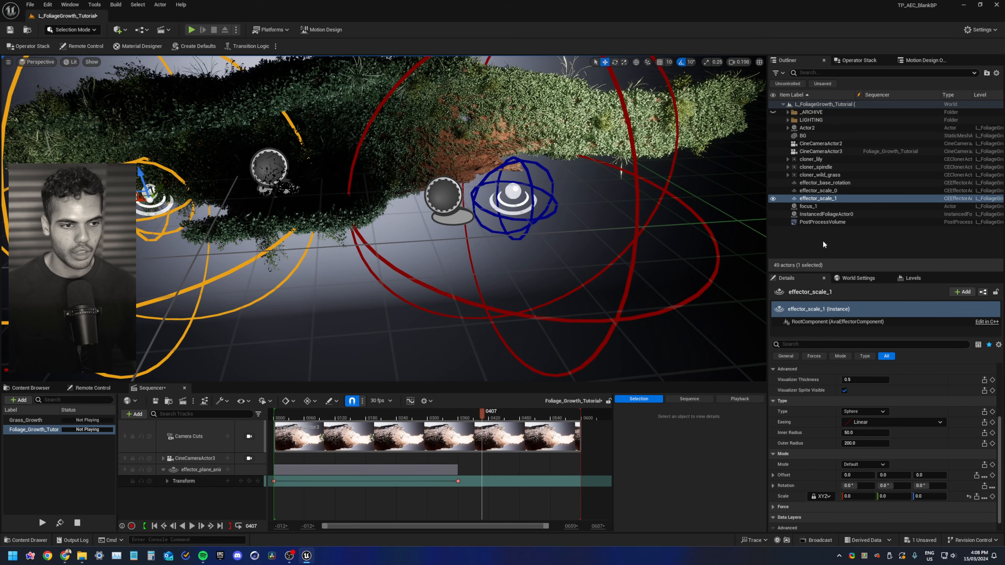
left_click(810, 175)
left_click(811, 167, "ctrl")
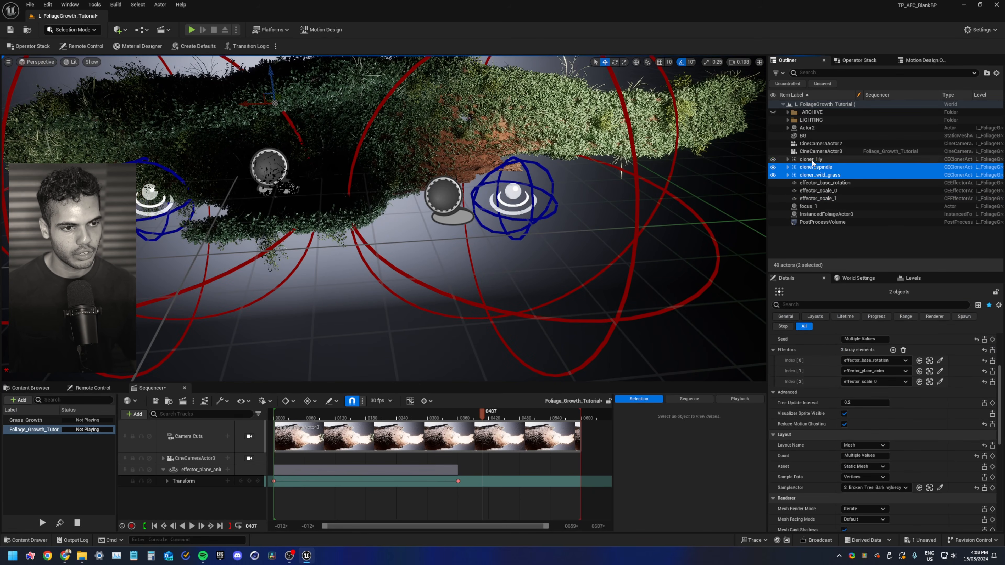
left_click(892, 350)
left_click(887, 393)
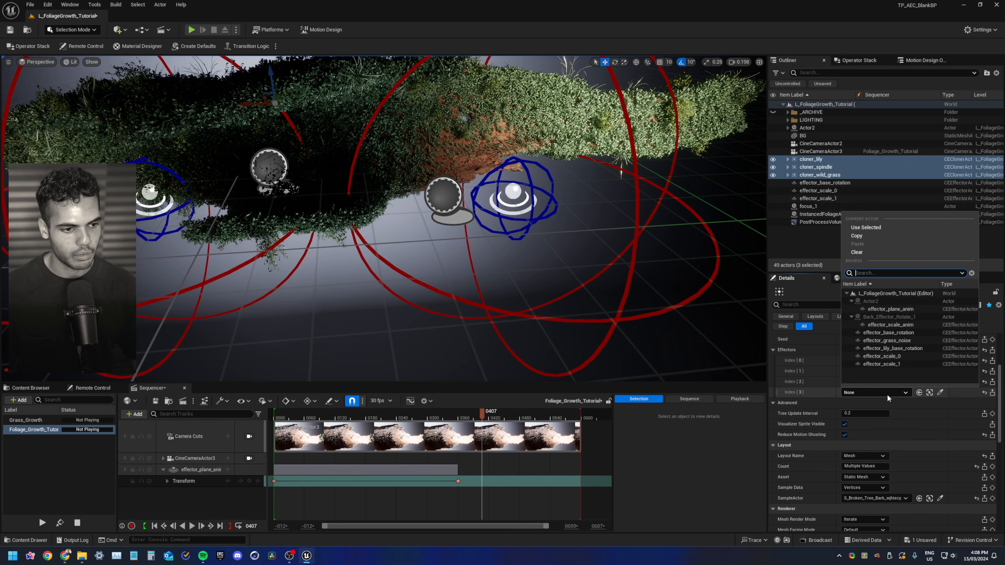
left_click(897, 365)
Scrub the Sequencer back to frame 0371 and select effector_scale_0
right_click_drag(393, 299, 535, 295)
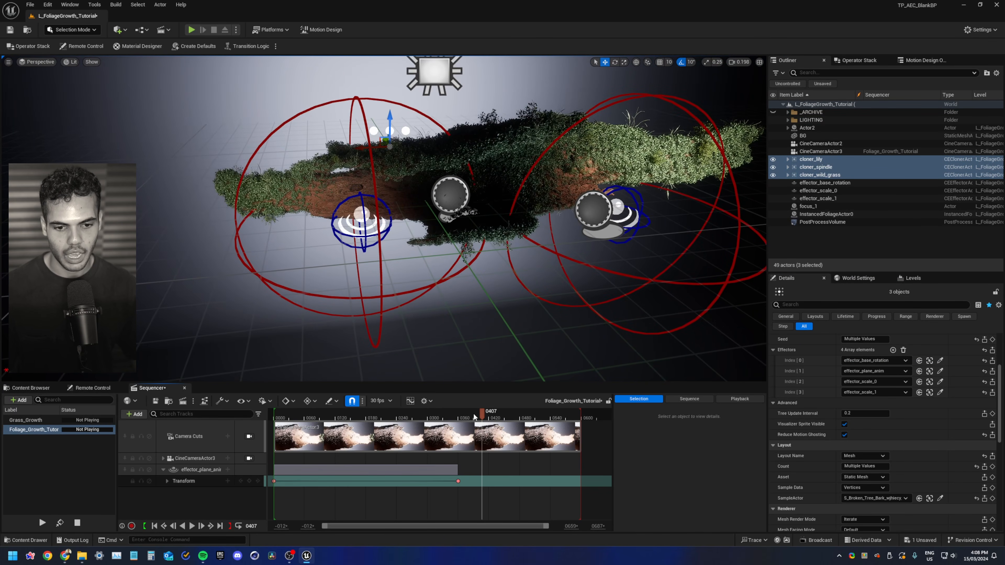
mouse_move(477, 417)
left_mouse_down()
mouse_move(344, 418)
mouse_move(463, 419)
left_mouse_up()
left_click(815, 191)
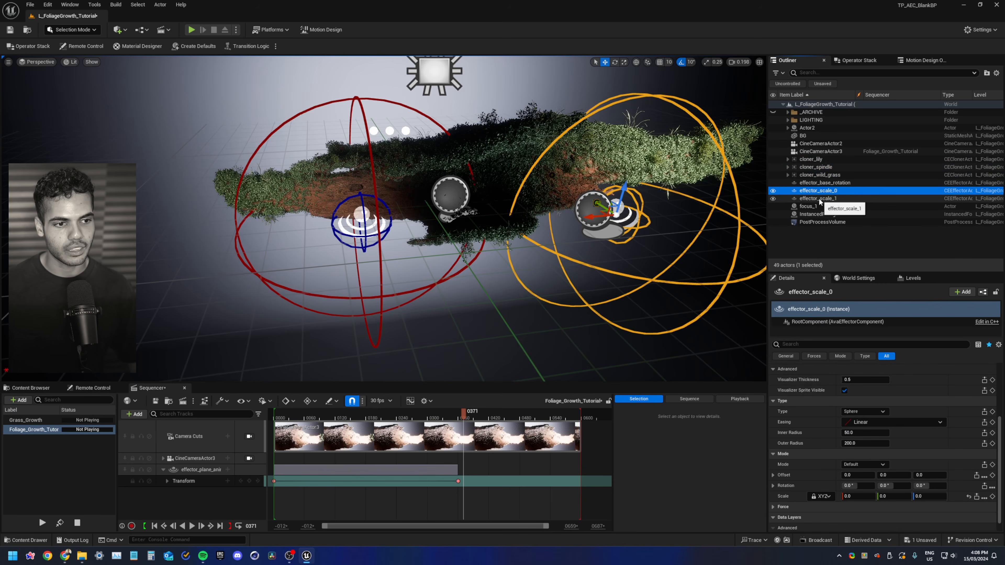
left_click(874, 463)
left_click(875, 487)
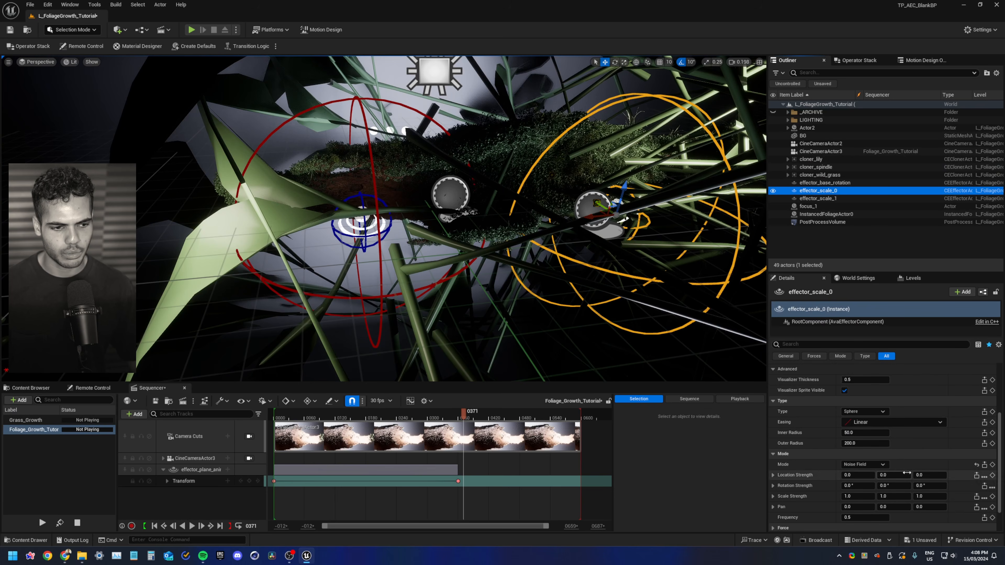
left_click(977, 465)
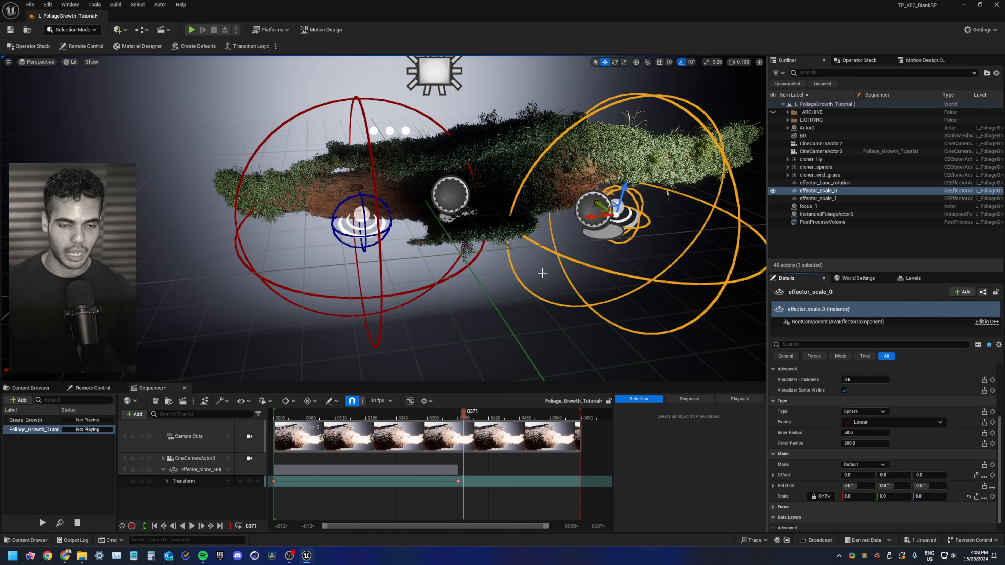
Move effector_scale_0 up and across onto the middle of the bark surface
middle_click_drag(452, 188, 437, 227)
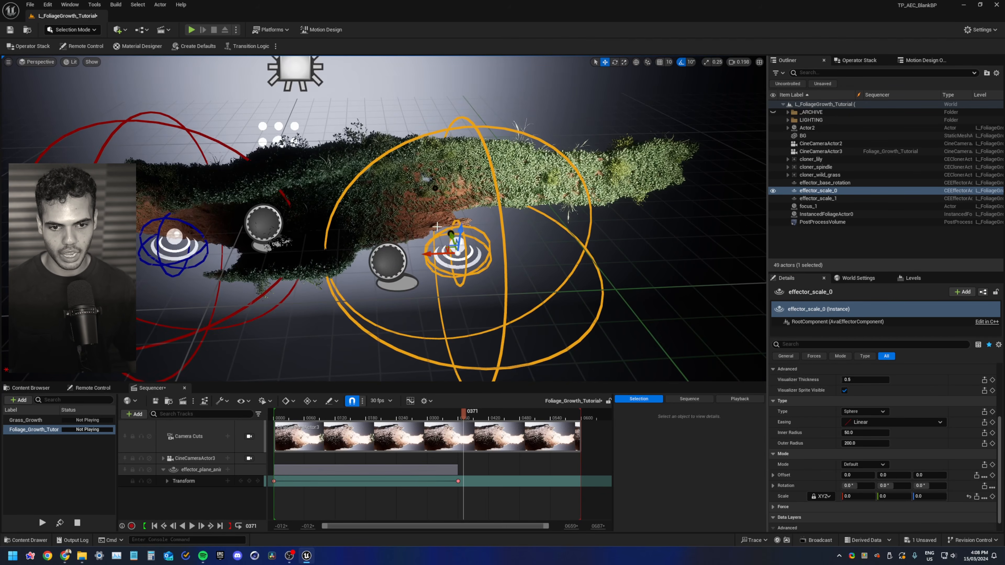
left_click_drag(459, 236, 540, 153)
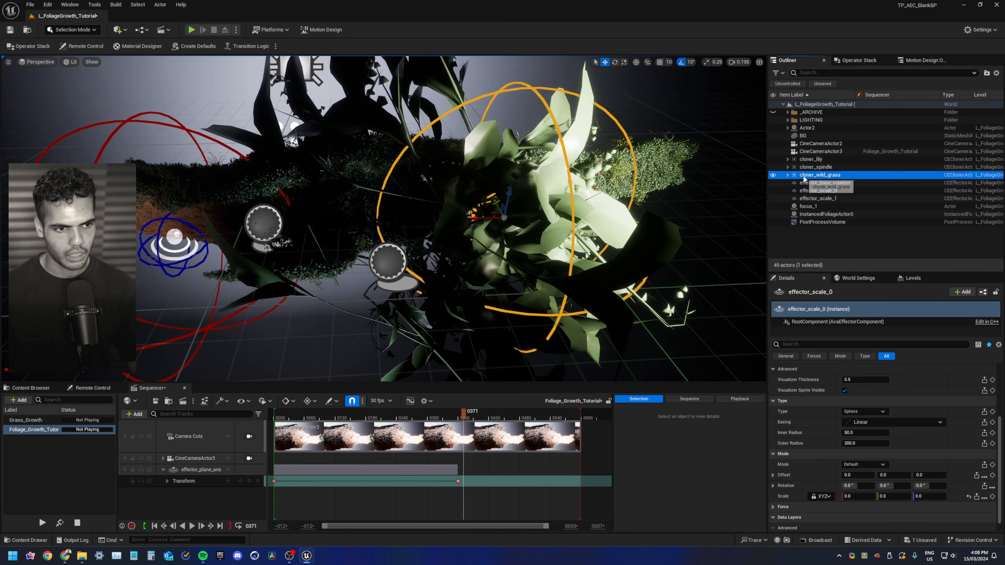
Review the three cloners' effector slots, then reselect effector_scale_0 in the viewport
left_click(811, 160)
left_click(820, 175, "shift")
scroll(818, 396, "up", 3)
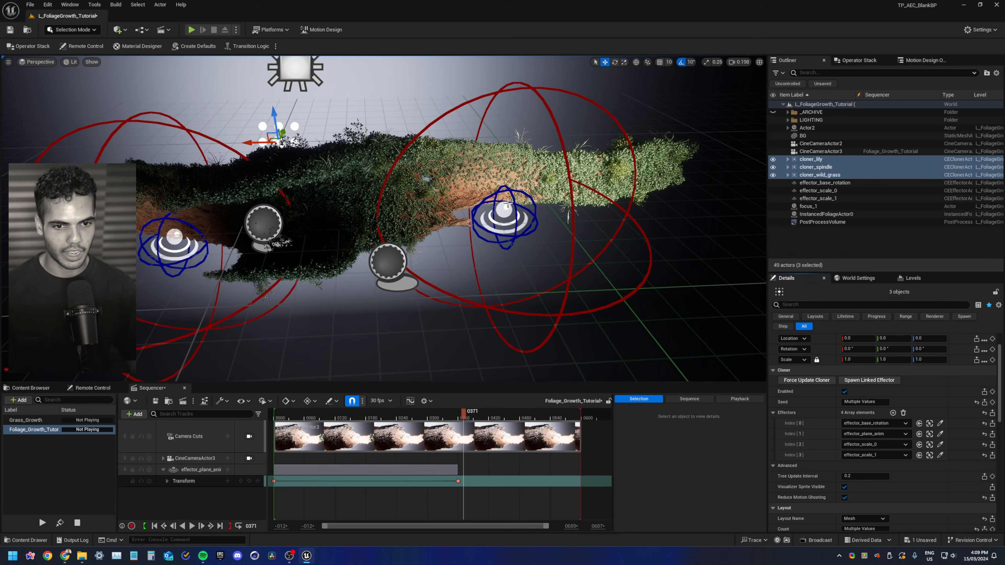
left_click(499, 216)
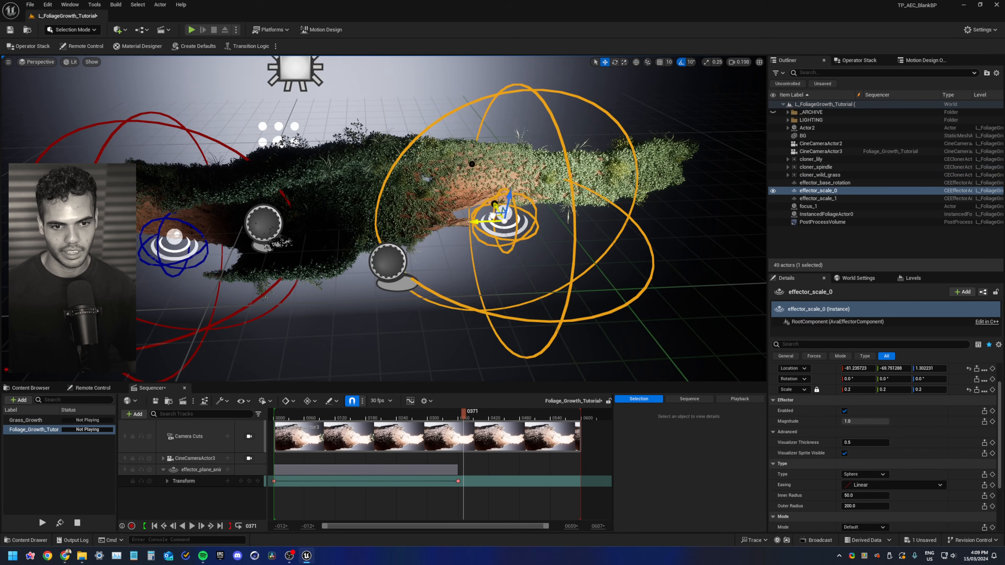